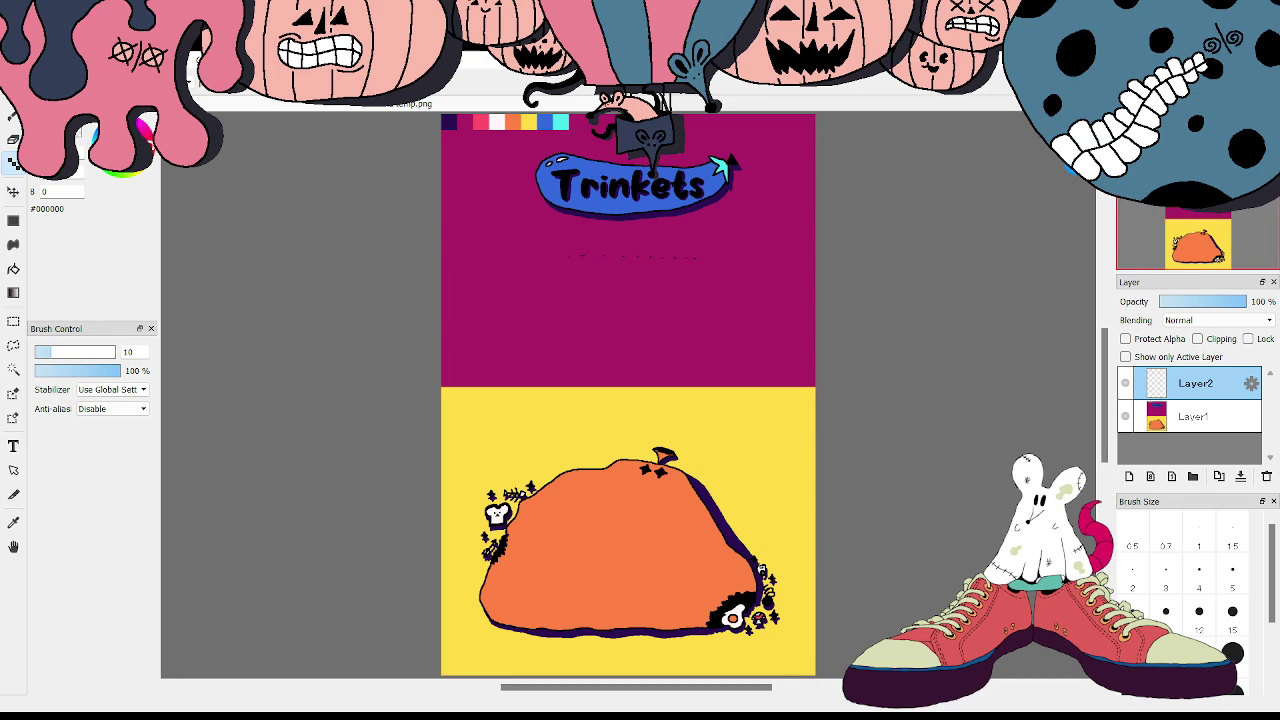
- Rename the base artwork layer as "soul shroom" and make it the active layer
scroll(628, 380, up, 5)
scroll(628, 395, up, 3)
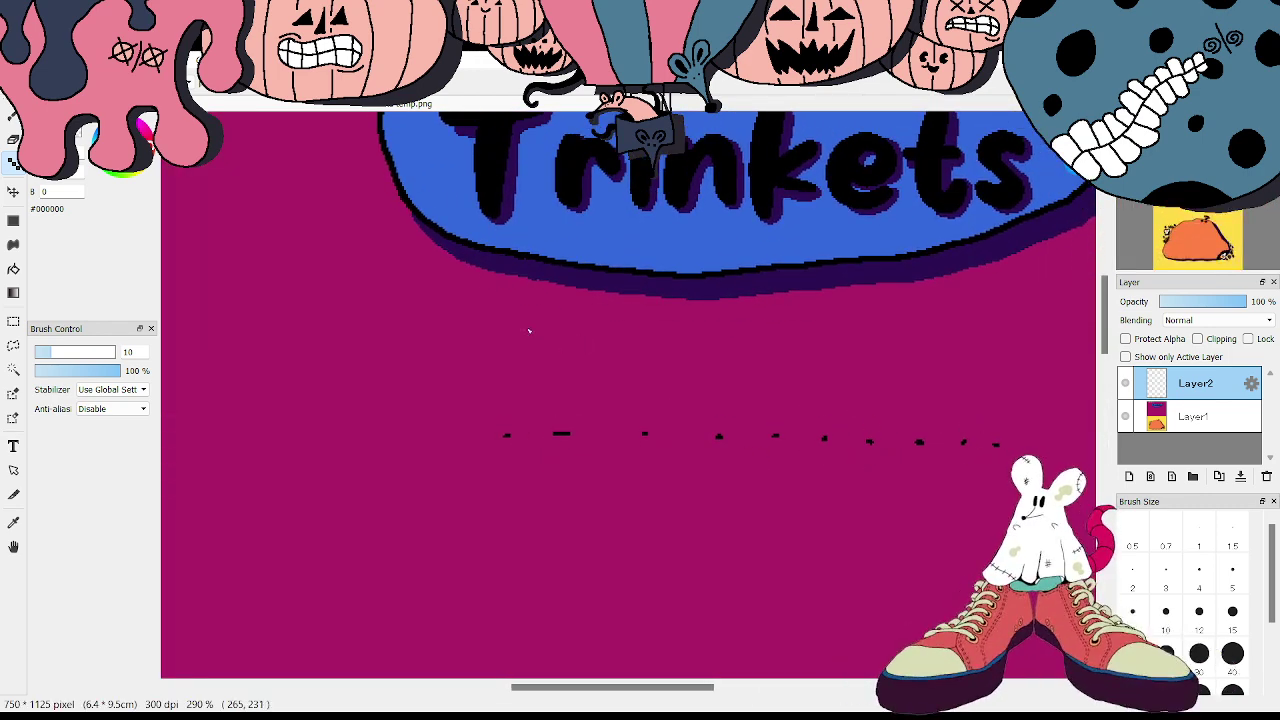
click(1193, 416)
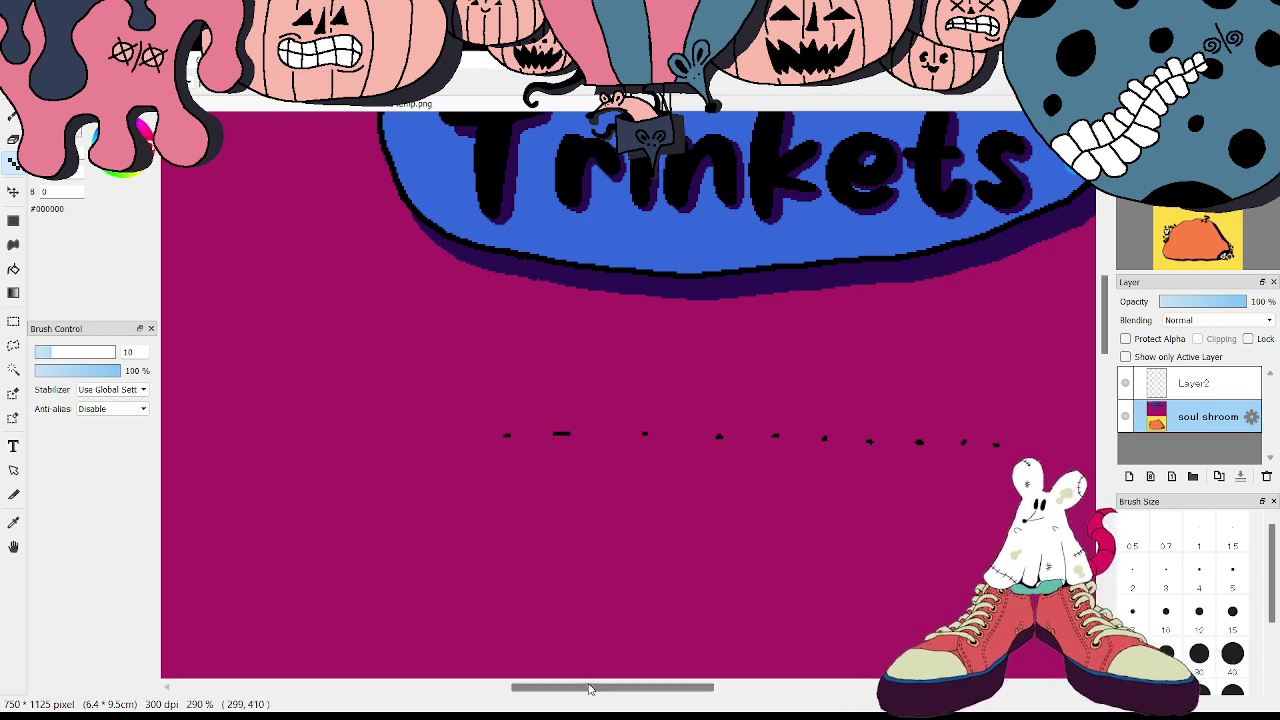
- Hand-letter the word "Soul" in black directly beneath the blue Trinkets banner on the soul shroom layer
drag(589, 688, 604, 688)
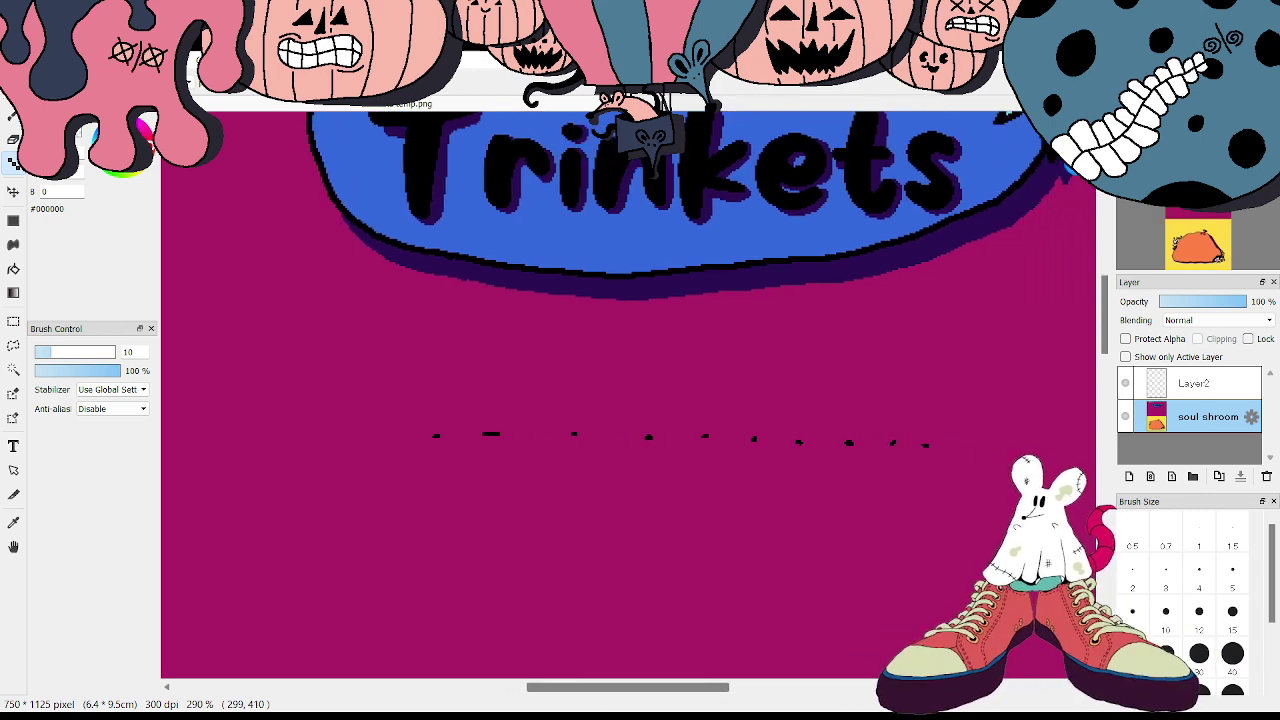
key(ctrl+plus)
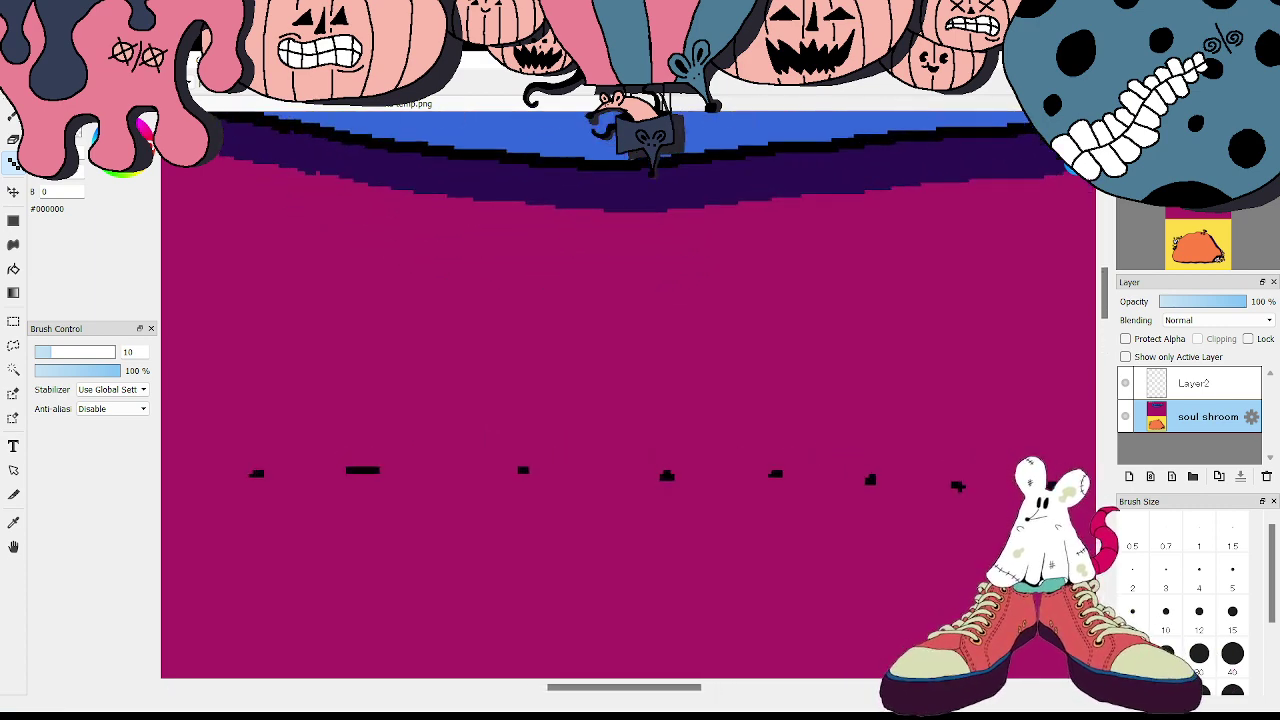
key(ctrl+plus)
scroll(628, 395, down, 1)
scroll(628, 395, left, 1)
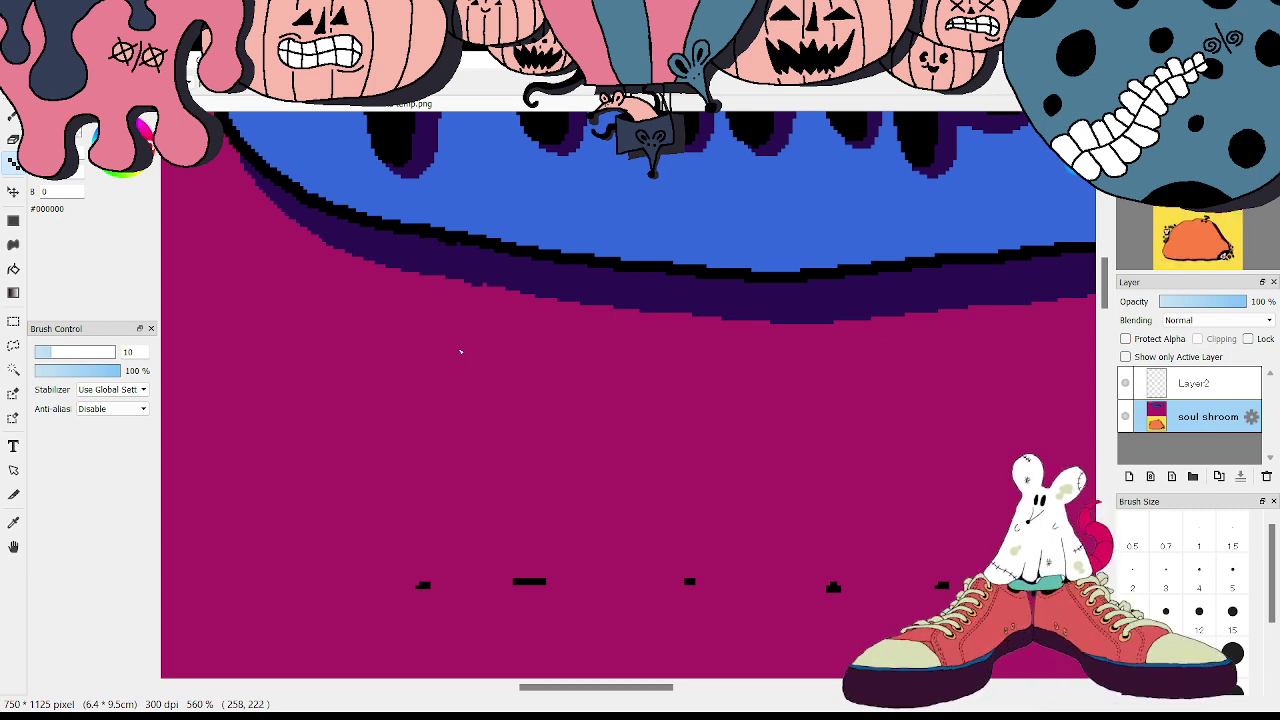
mouse_move(514, 328)
mouse_down()
mouse_move(422, 342)
mouse_move(388, 390)
mouse_move(410, 433)
mouse_move(472, 434)
mouse_move(519, 401)
mouse_move(567, 403)
mouse_move(591, 450)
mouse_move(537, 522)
mouse_move(449, 543)
mouse_move(369, 483)
mouse_up()
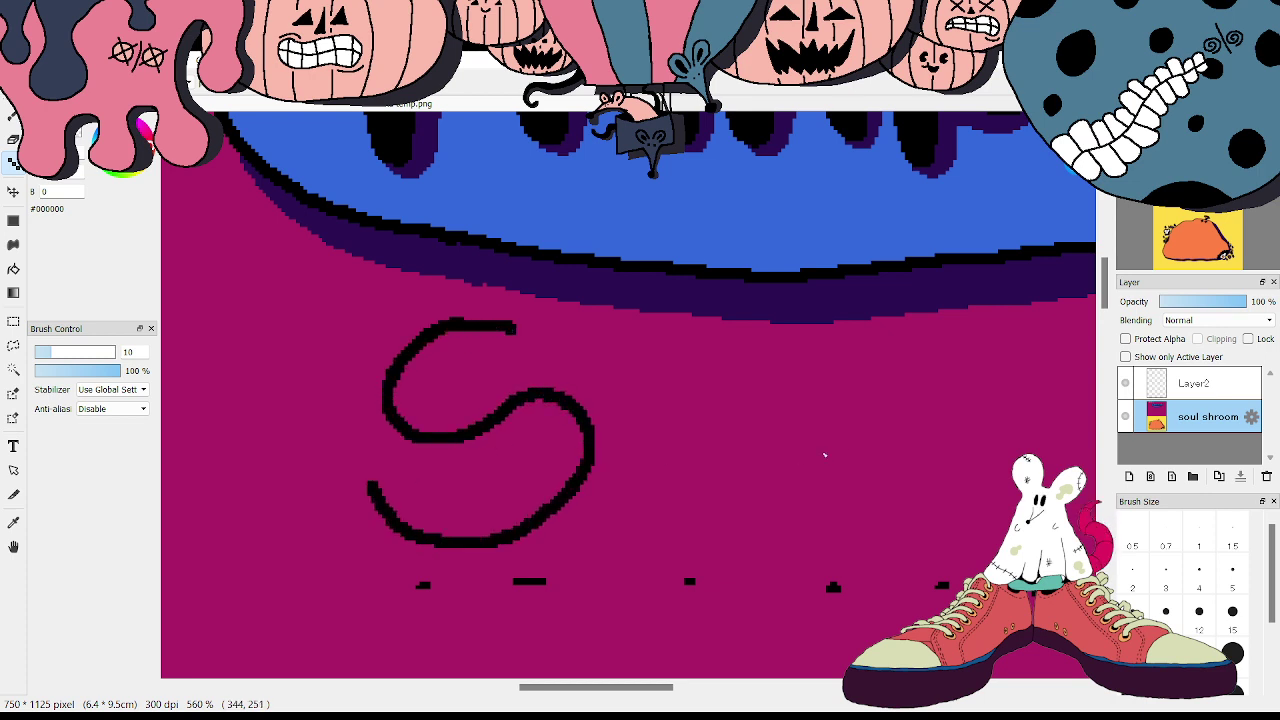
mouse_move(667, 474)
mouse_down()
mouse_move(615, 488)
mouse_move(593, 548)
mouse_move(656, 584)
mouse_move(714, 546)
mouse_move(698, 477)
mouse_move(668, 474)
mouse_up()
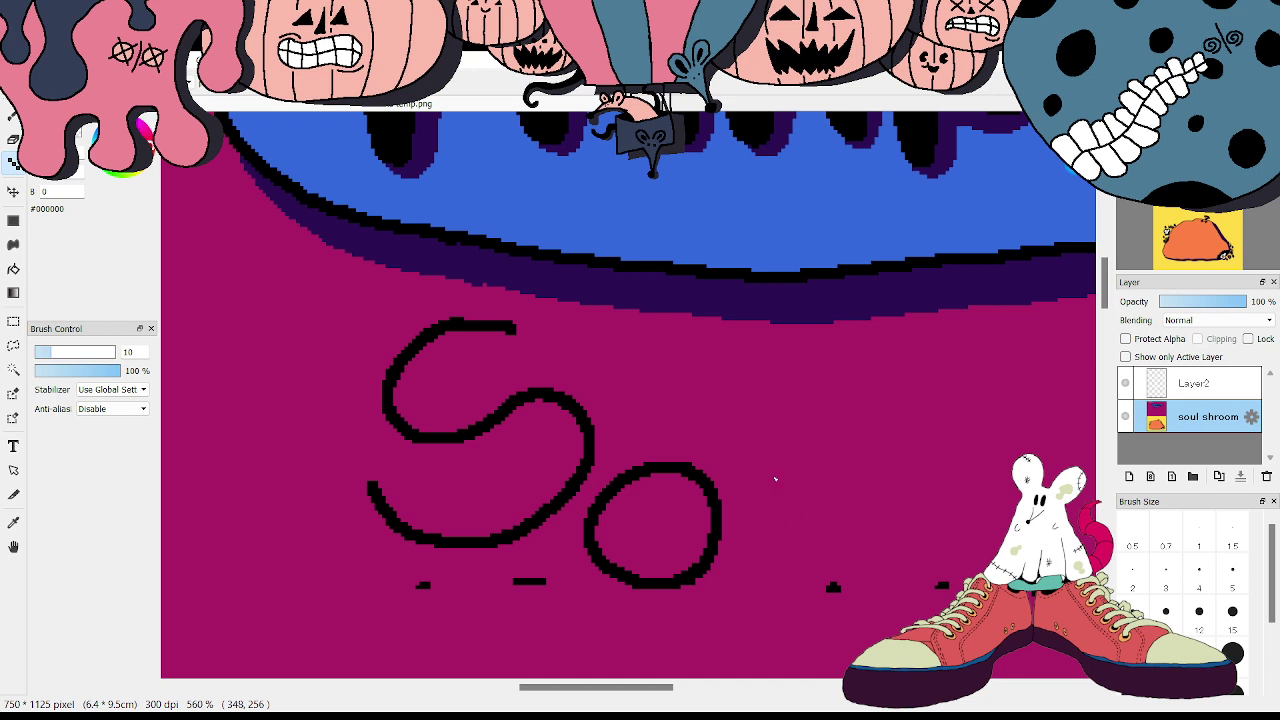
mouse_move(782, 466)
mouse_down()
mouse_move(760, 519)
mouse_move(771, 580)
mouse_move(817, 584)
mouse_move(842, 510)
mouse_move(838, 471)
mouse_move(858, 588)
mouse_up()
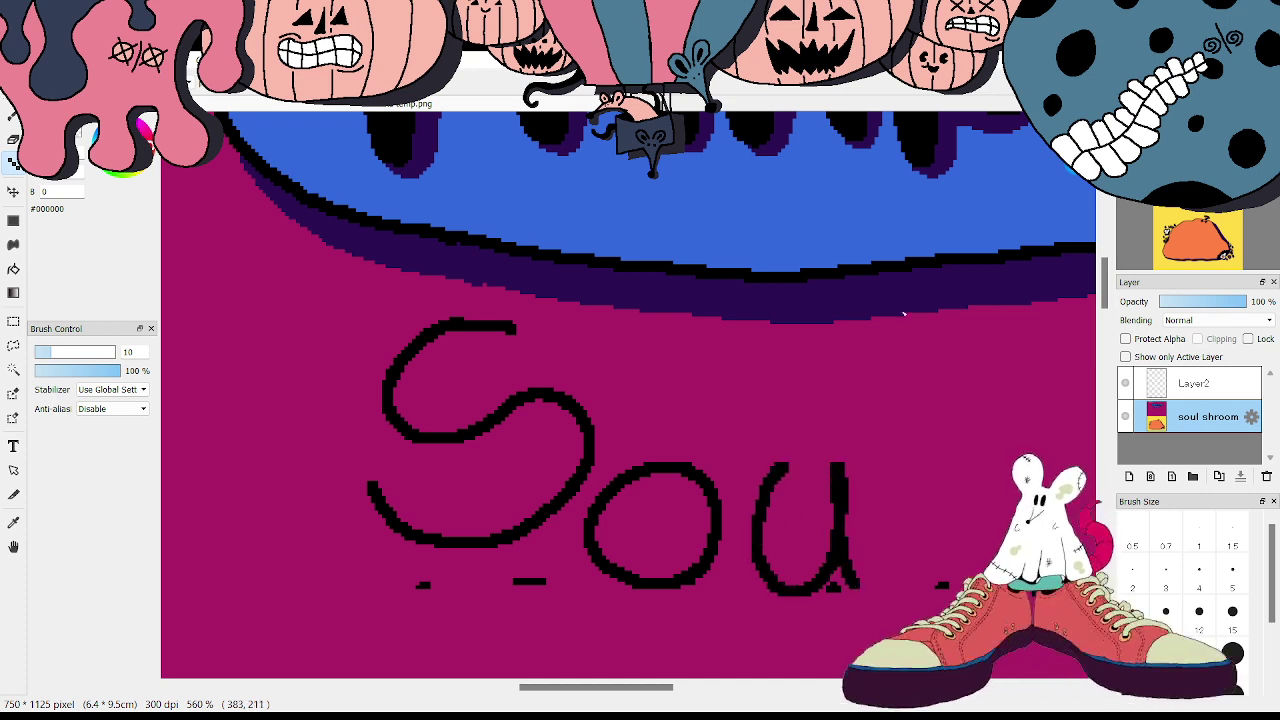
mouse_move(901, 293)
mouse_down()
mouse_move(926, 360)
mouse_move(922, 560)
mouse_move(910, 584)
mouse_move(923, 590)
mouse_up()
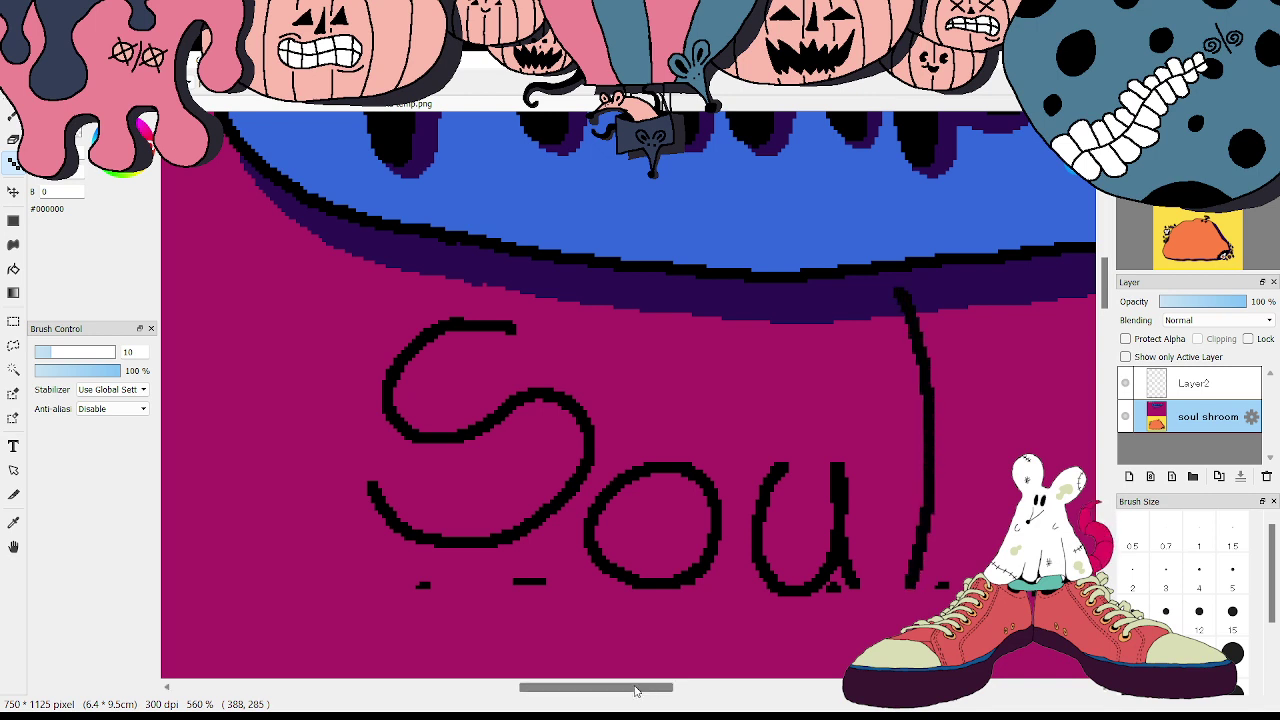
- Hand-letter "Shr" in black after the word "Soul", starting the second word of the title
drag(628, 690, 669, 693)
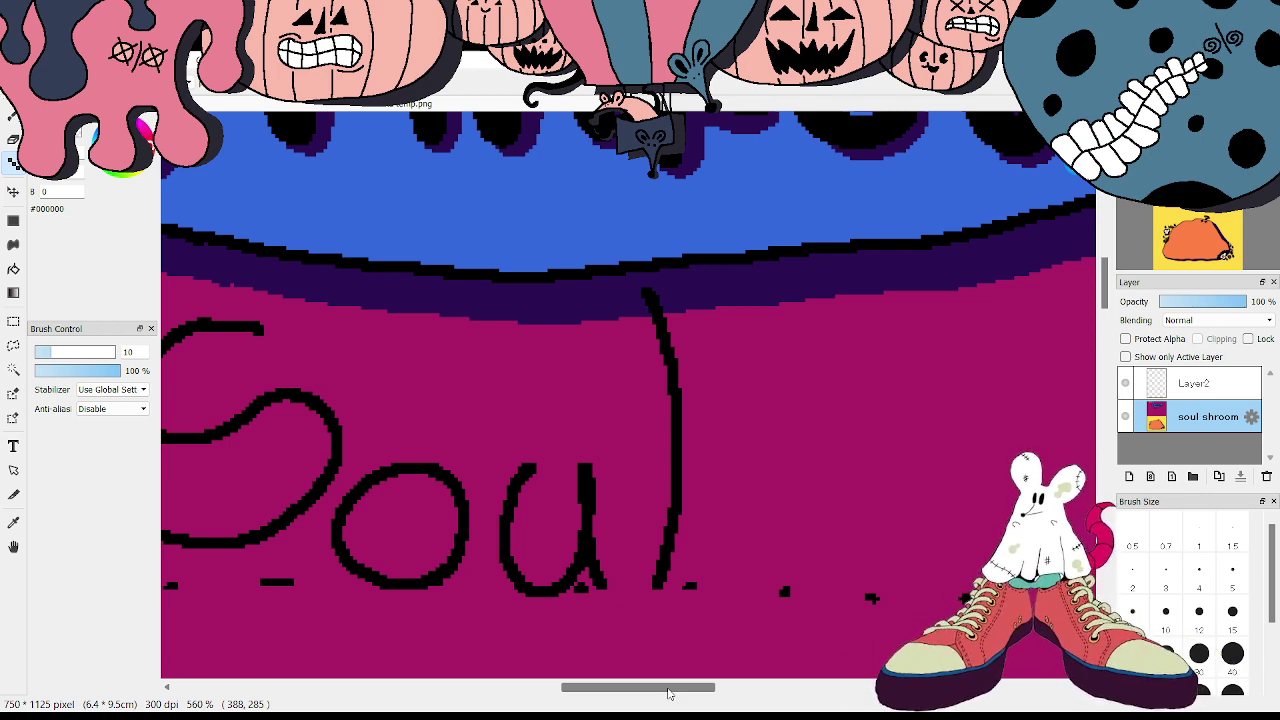
drag(669, 693, 690, 698)
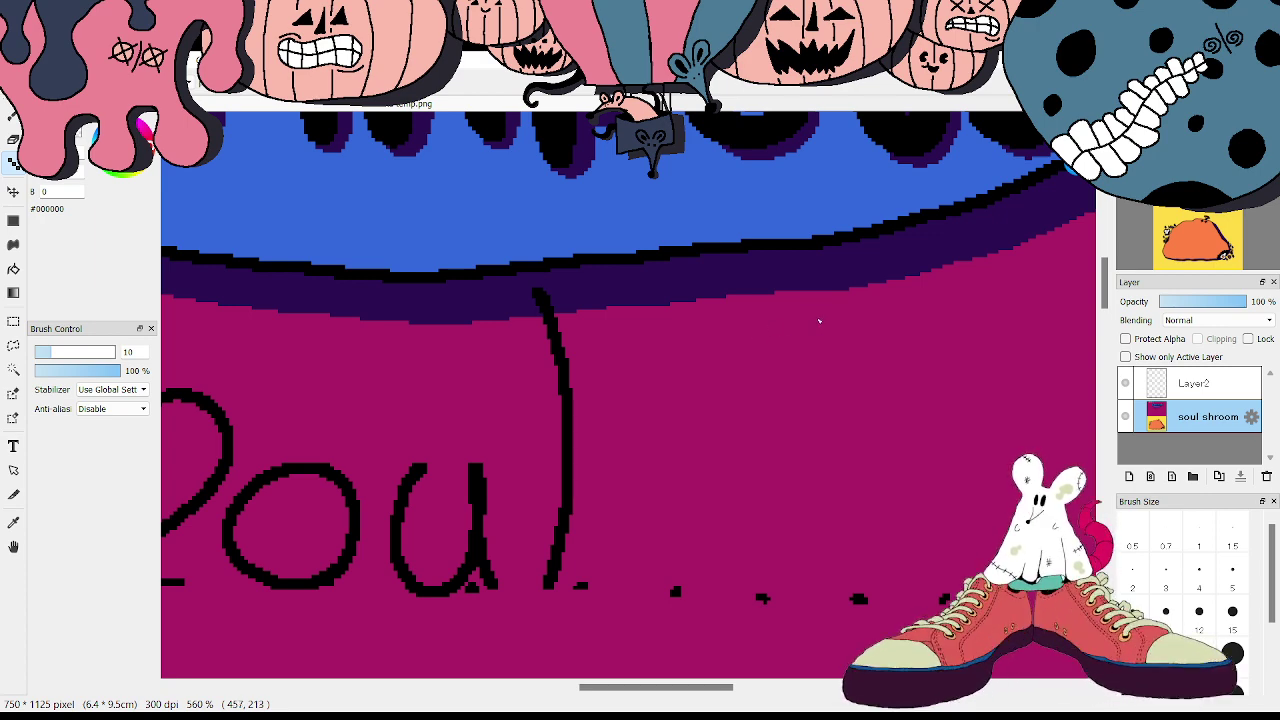
mouse_move(819, 321)
mouse_down()
mouse_move(761, 315)
mouse_move(710, 355)
mouse_move(712, 413)
mouse_move(777, 415)
mouse_move(841, 392)
mouse_move(875, 442)
mouse_move(820, 543)
mouse_move(743, 572)
mouse_move(694, 538)
mouse_up()
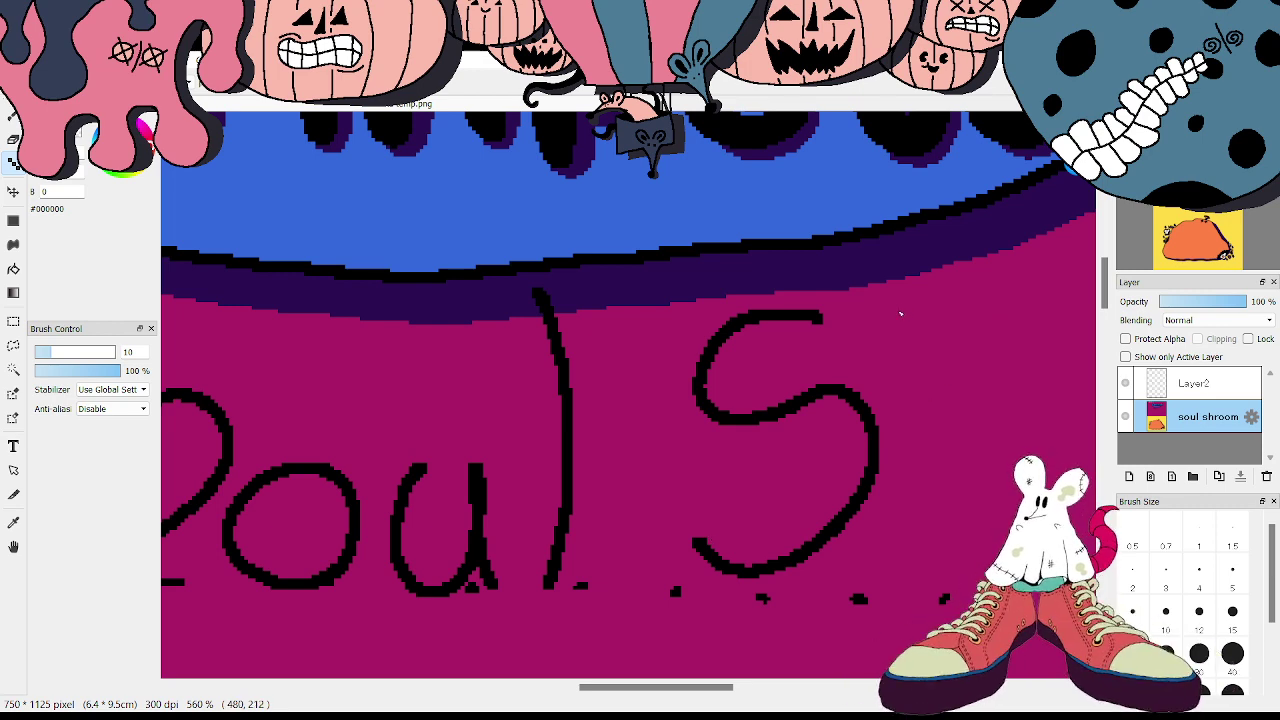
mouse_move(890, 297)
mouse_down()
mouse_move(930, 390)
mouse_move(938, 525)
mouse_move(915, 579)
mouse_move(962, 515)
mouse_up()
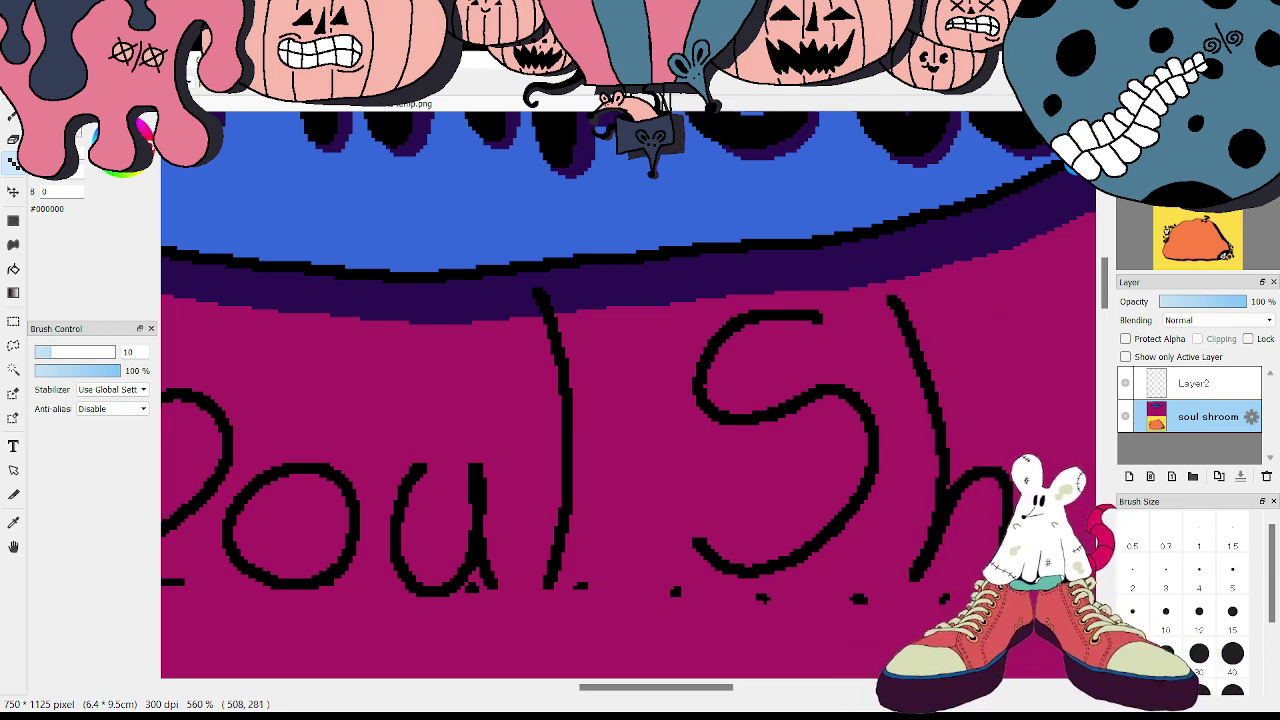
drag(686, 688, 741, 688)
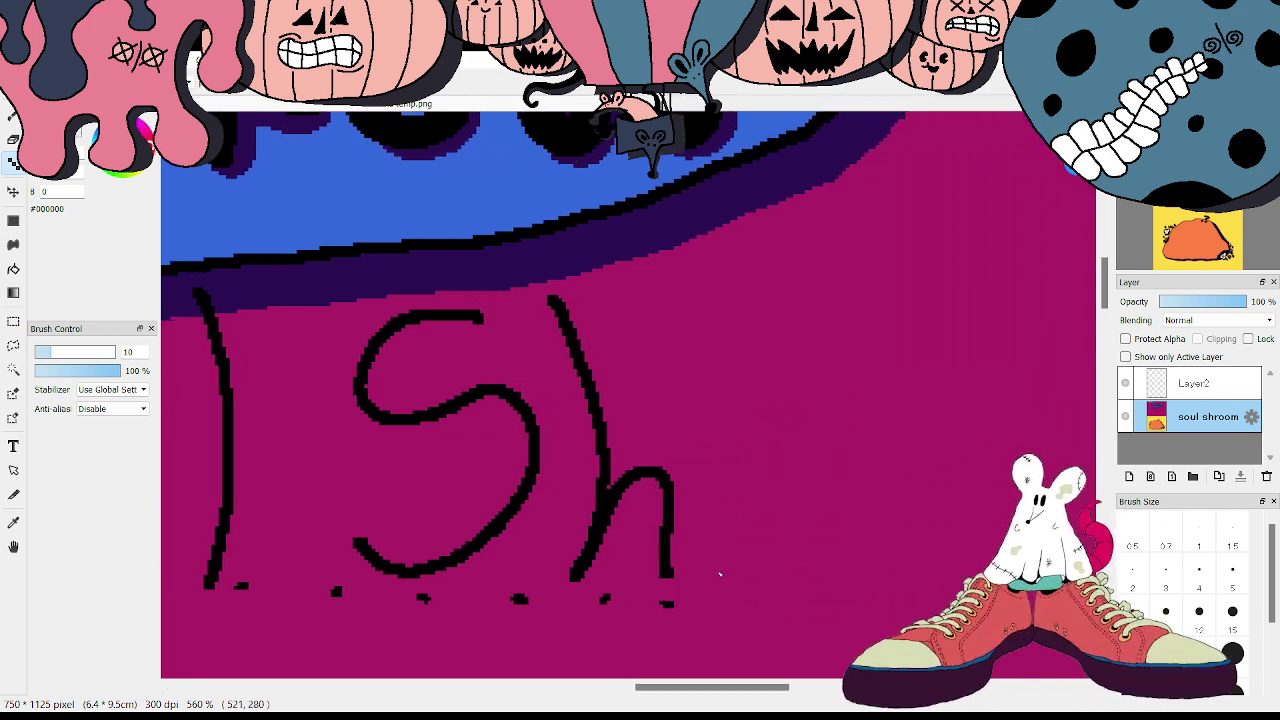
mouse_move(716, 576)
mouse_down()
mouse_move(728, 468)
mouse_move(722, 565)
mouse_move(780, 478)
mouse_up()
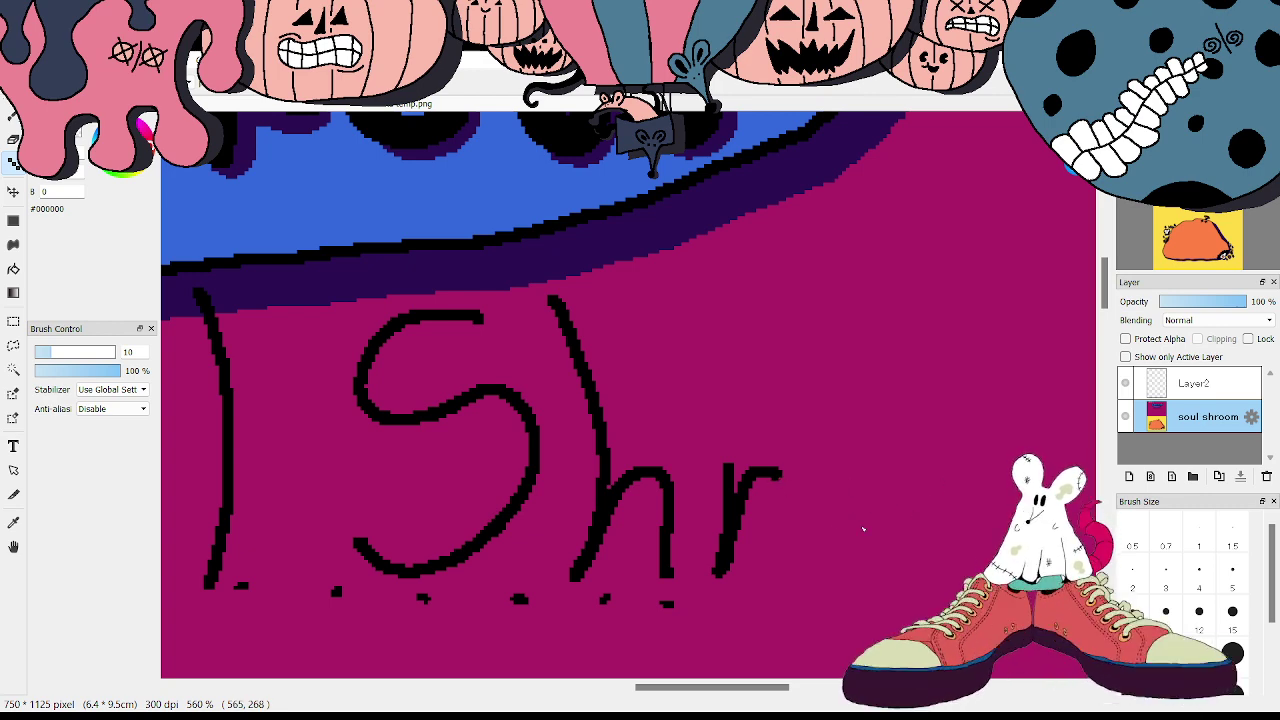
mouse_move(880, 476)
mouse_down()
mouse_move(847, 480)
mouse_move(805, 564)
mouse_move(891, 606)
mouse_move(911, 480)
mouse_move(870, 470)
mouse_up()
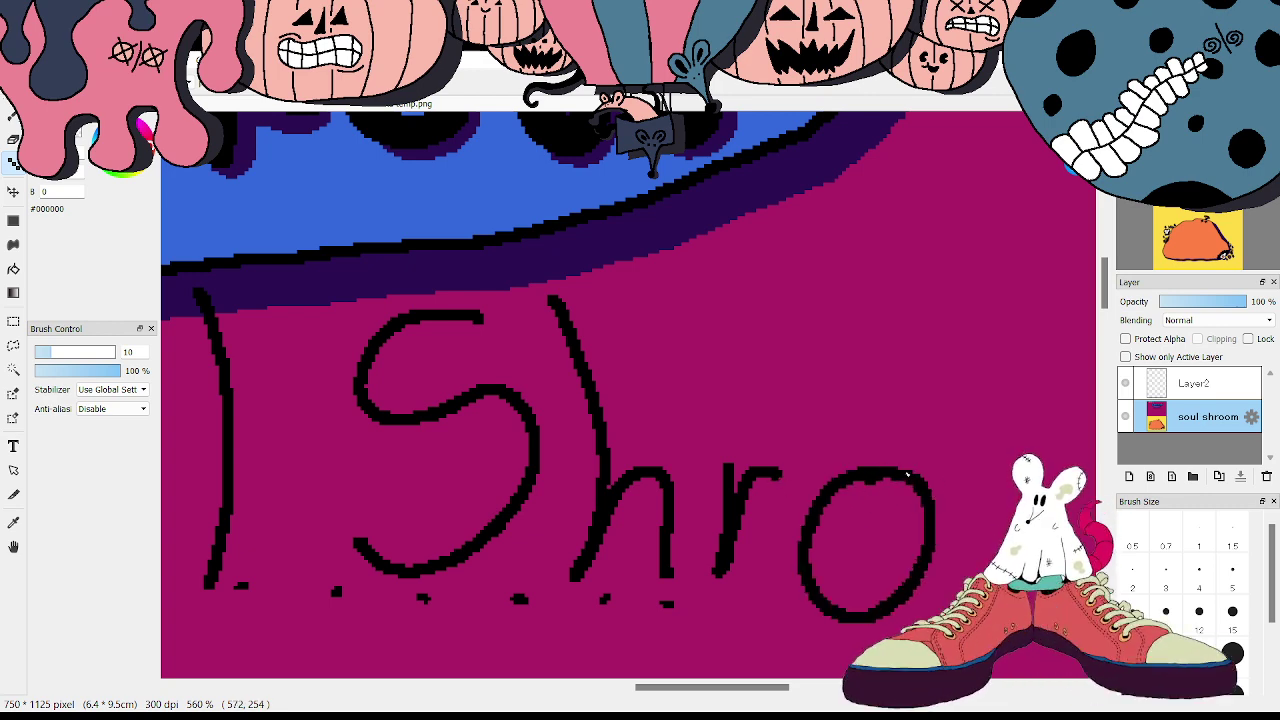
drag(1012, 474, 976, 568)
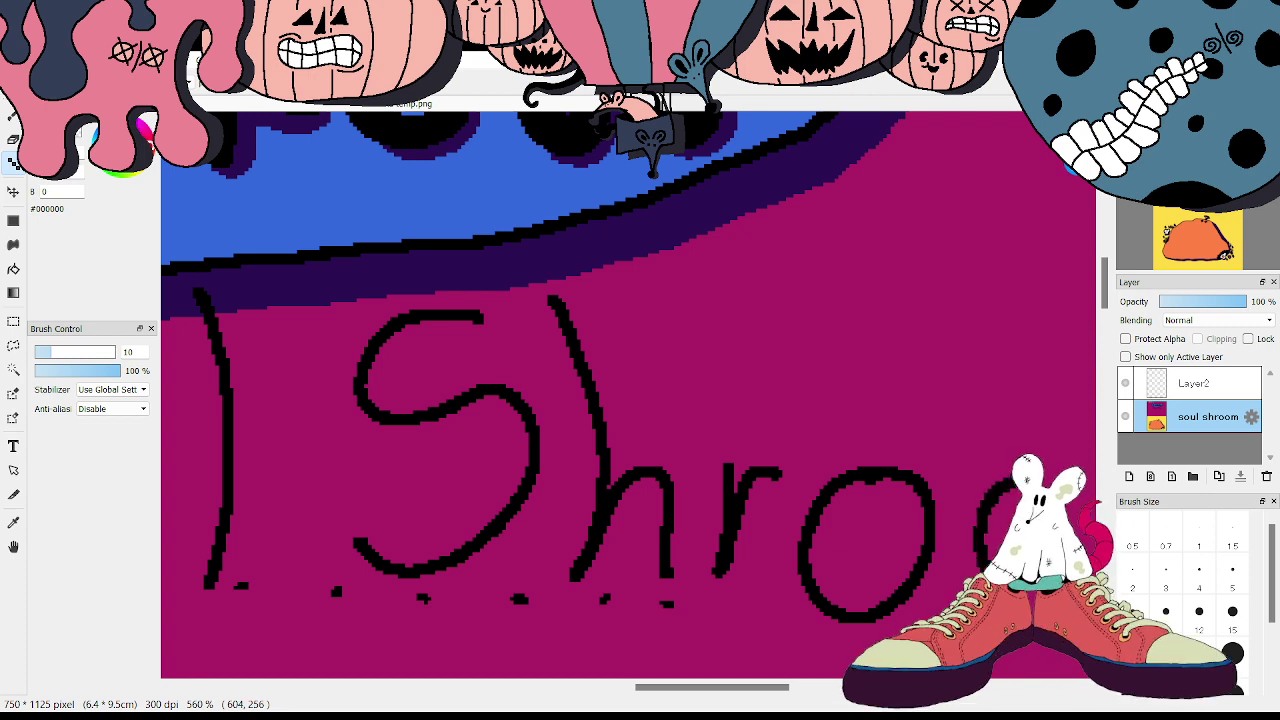
key(ctrl+z)
key(ctrl+z)
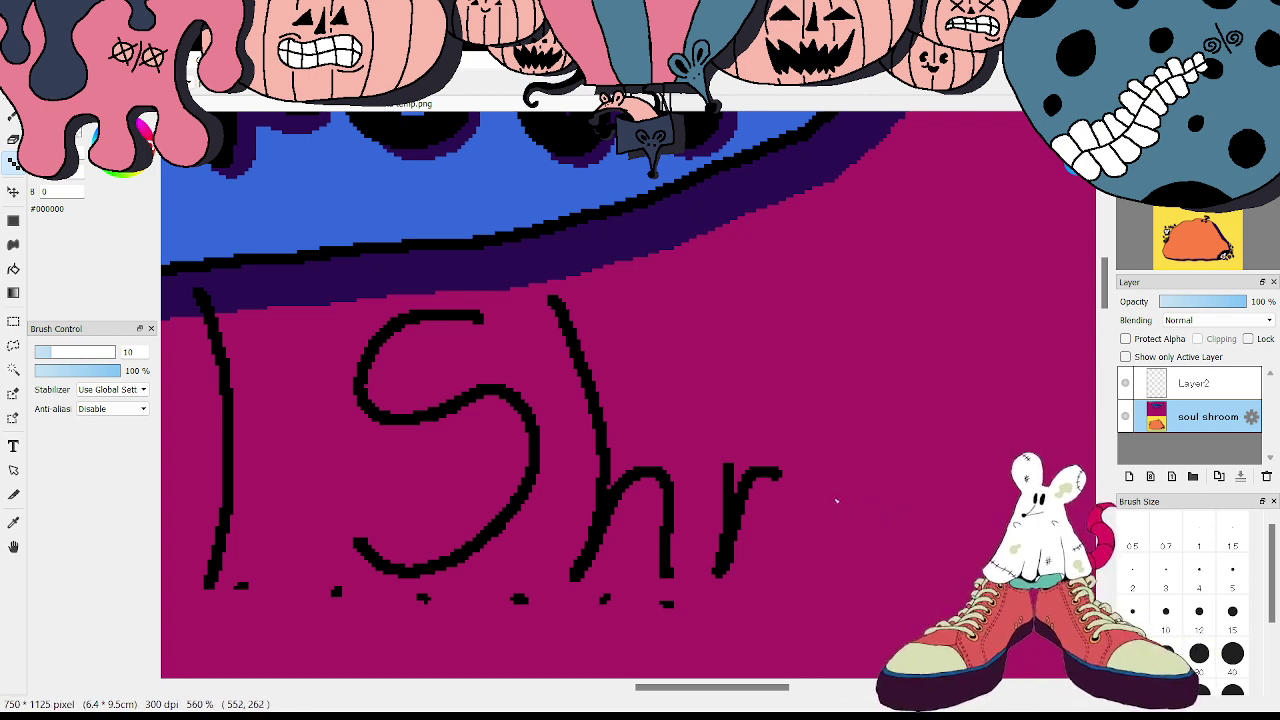
- Complete the second word by hand-lettering "oom" in black after "Shr"
mouse_move(880, 476)
mouse_down()
mouse_move(824, 499)
mouse_move(819, 568)
mouse_move(881, 596)
mouse_move(928, 527)
mouse_move(878, 481)
mouse_up()
drag(1015, 482, 975, 568)
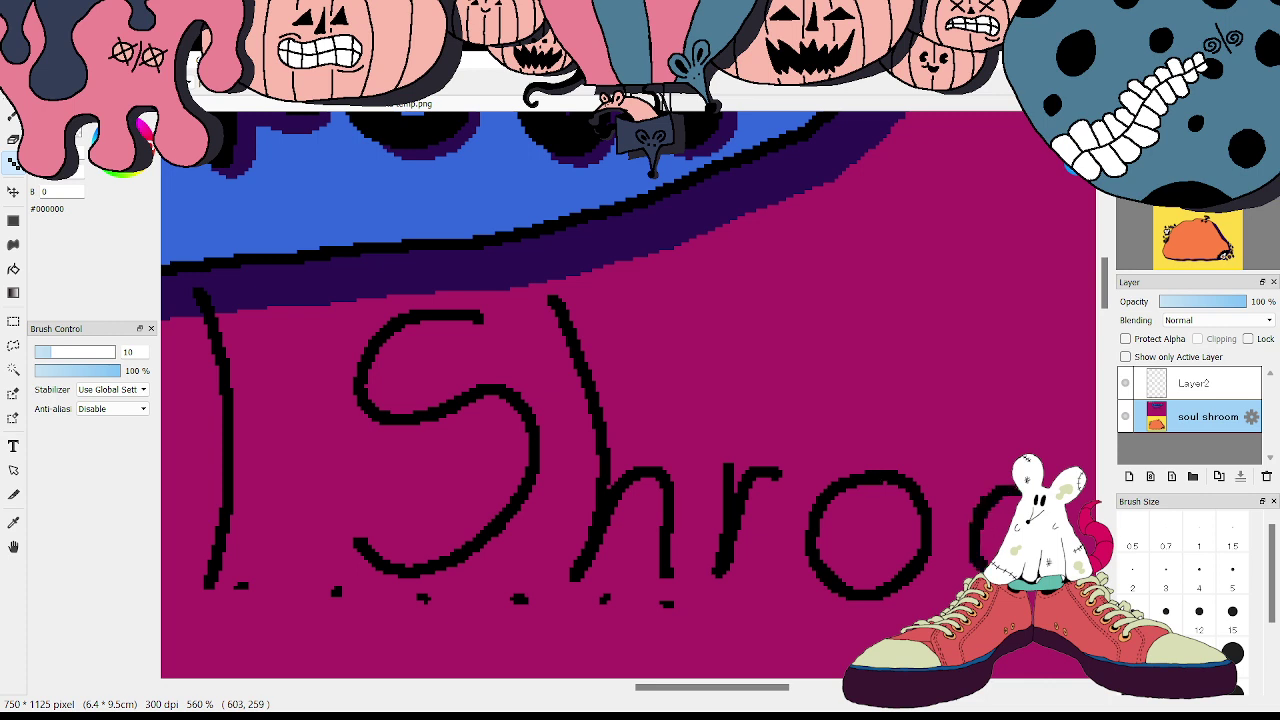
key(ctrl+z)
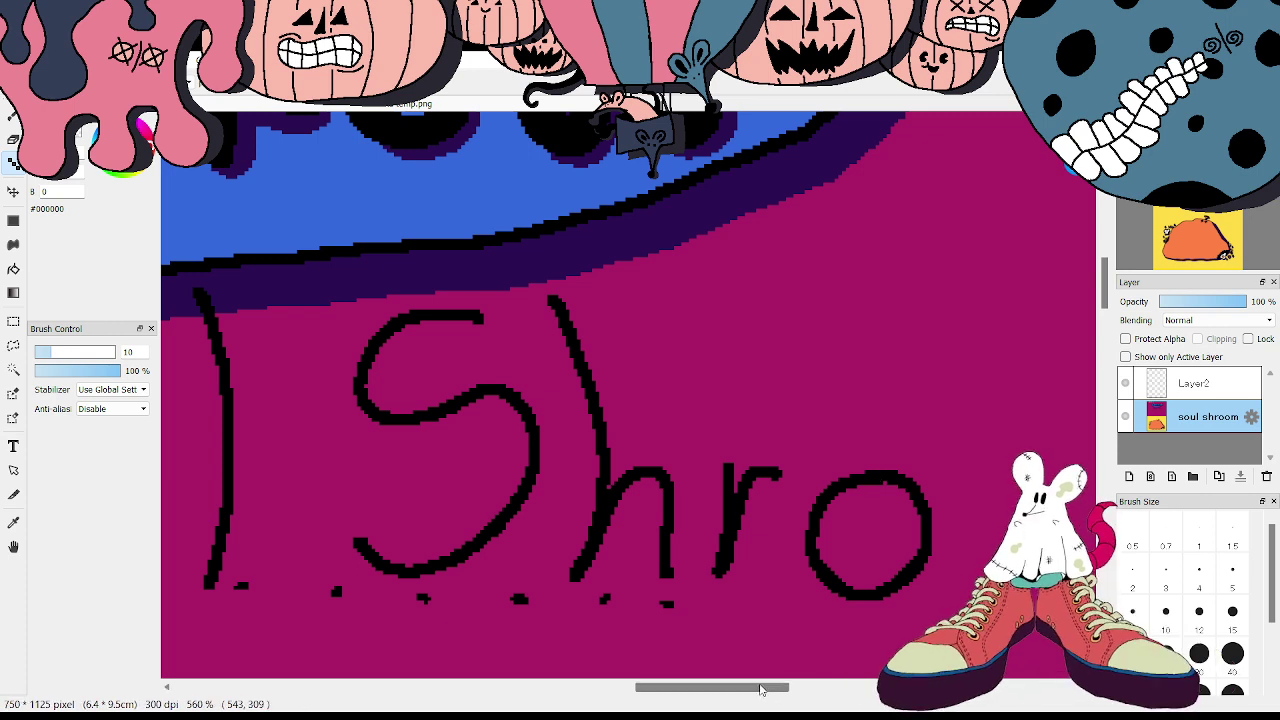
drag(762, 686, 804, 686)
mouse_move(795, 473)
mouse_down()
mouse_move(752, 487)
mouse_move(730, 541)
mouse_move(764, 577)
mouse_move(824, 546)
mouse_move(819, 486)
mouse_move(789, 477)
mouse_up()
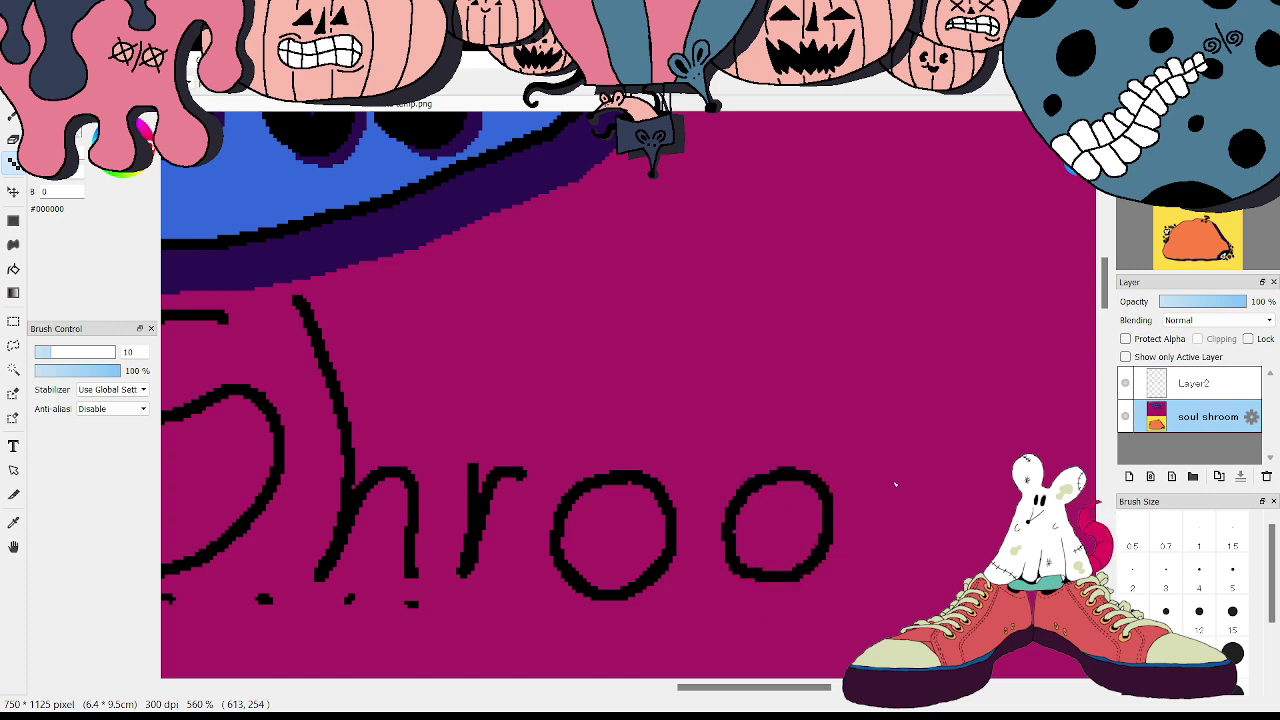
mouse_move(876, 455)
mouse_down()
mouse_move(886, 578)
mouse_move(940, 462)
mouse_move(935, 566)
mouse_move(1000, 462)
mouse_move(998, 556)
mouse_up()
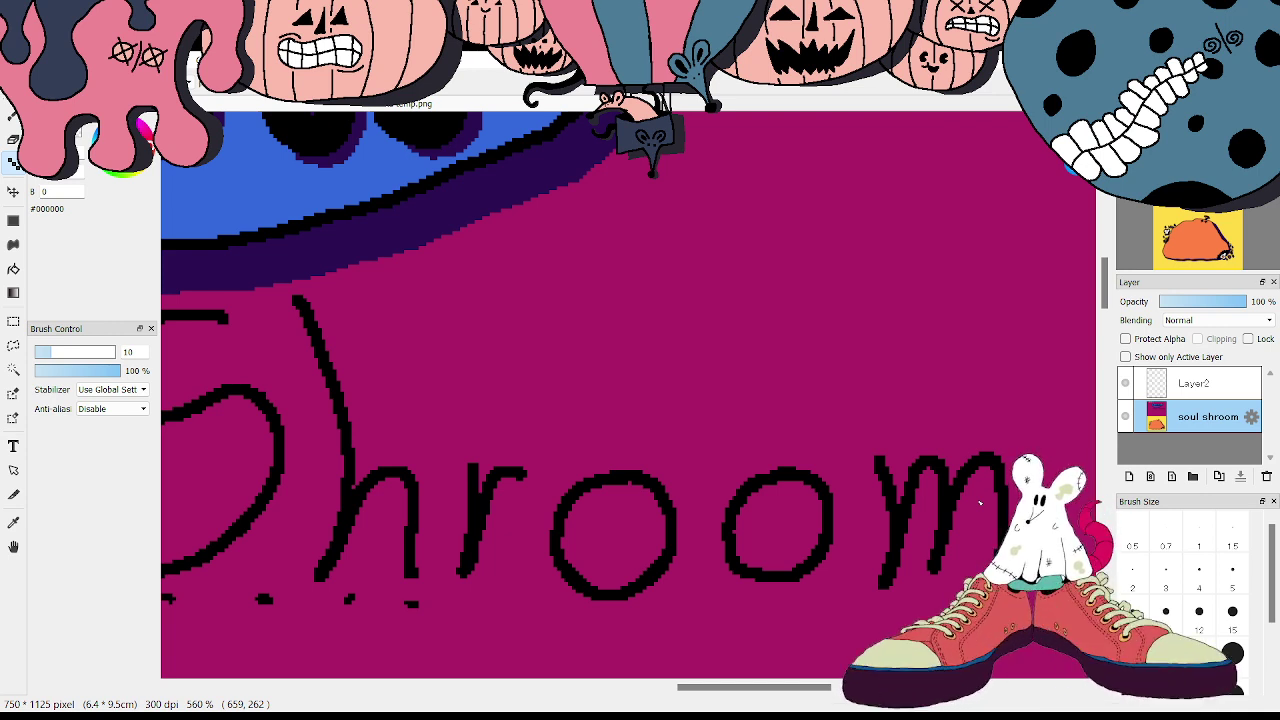
- Lasso the "Soul Shroom" lettering with its surrounding background and cut it onto a new layer
drag(771, 688, 619, 684)
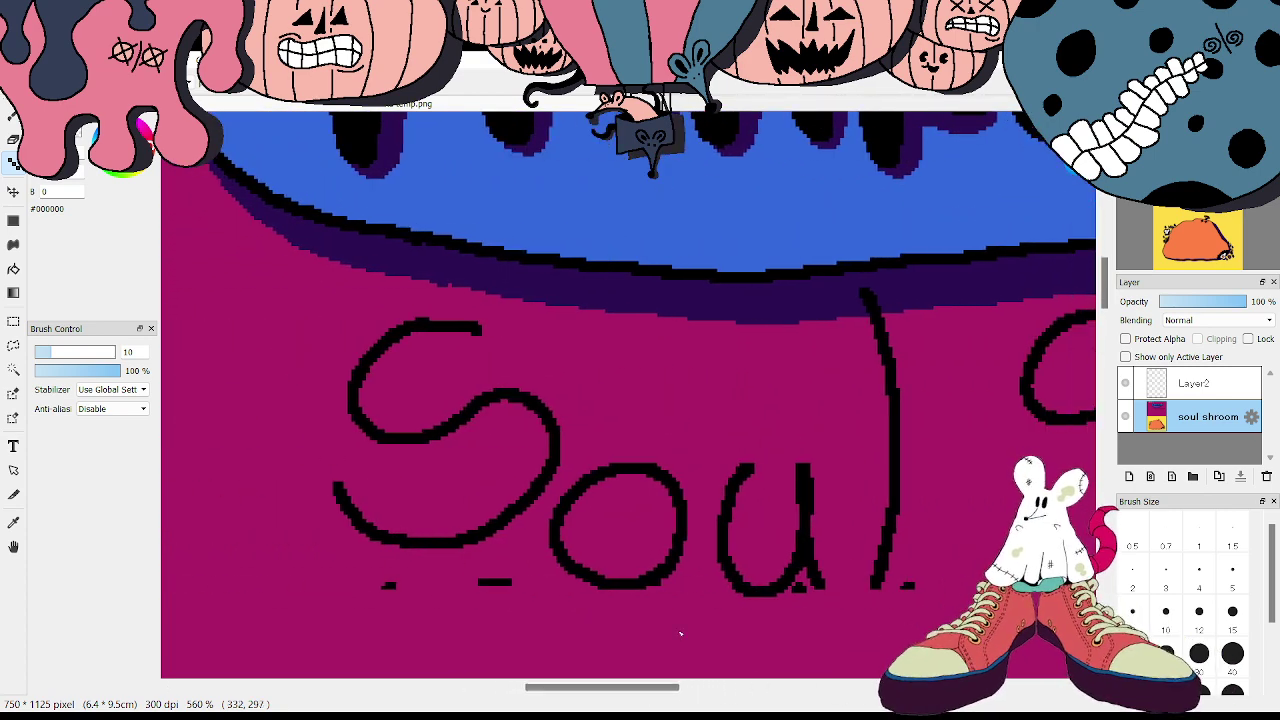
key(ctrl+minus)
key(ctrl+minus)
key(ctrl+minus)
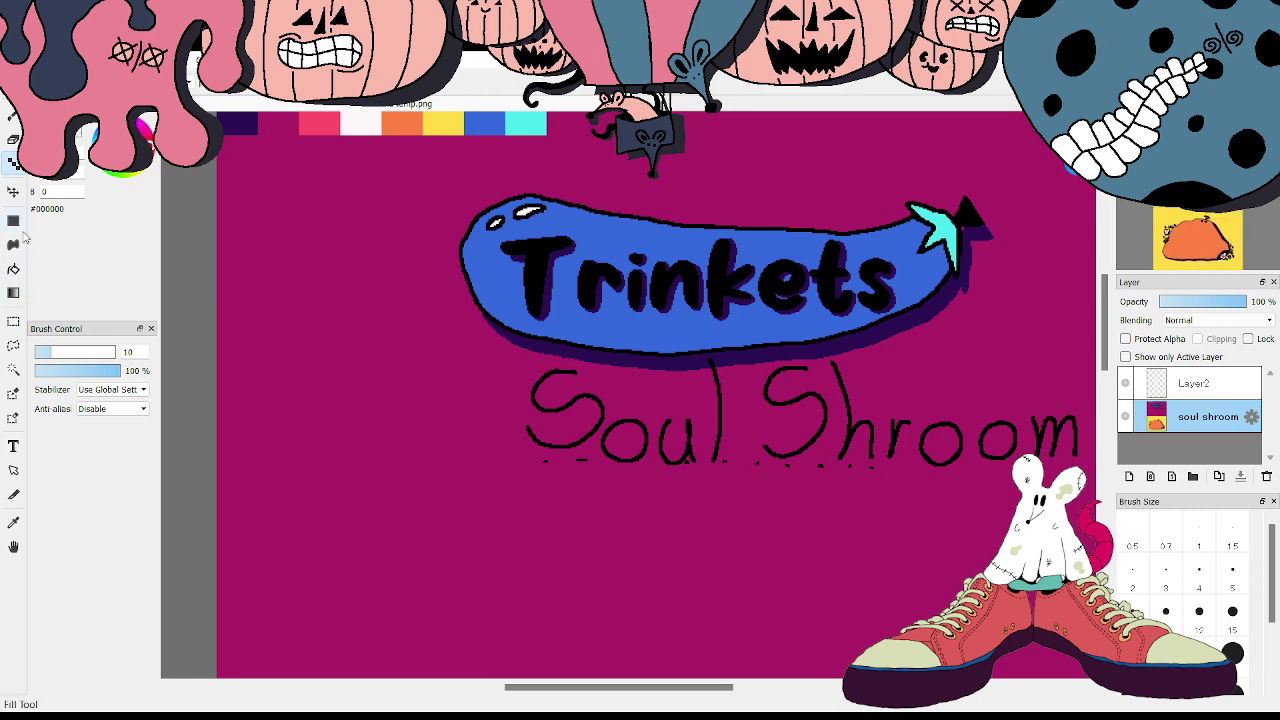
click(14, 346)
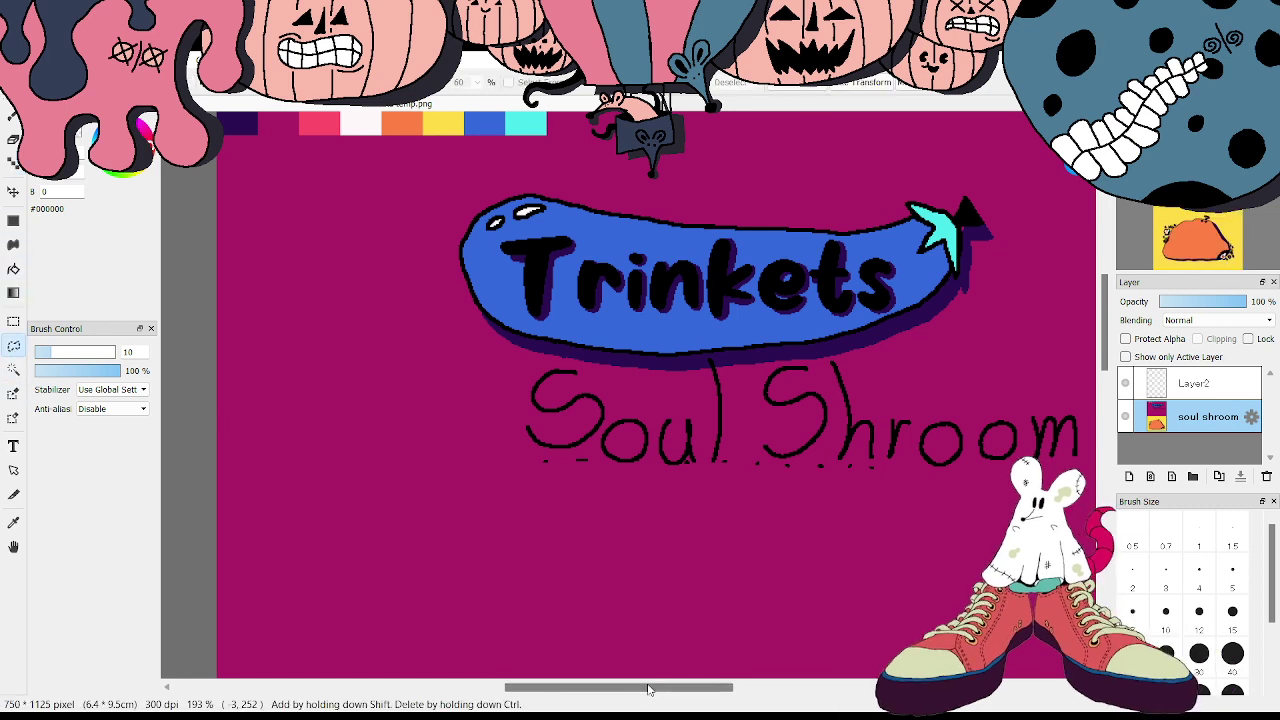
drag(640, 686, 662, 684)
mouse_move(428, 376)
mouse_down()
mouse_move(503, 372)
mouse_move(568, 393)
mouse_move(605, 390)
mouse_move(626, 359)
mouse_move(659, 386)
mouse_move(719, 357)
mouse_move(1021, 410)
mouse_move(972, 547)
mouse_move(718, 533)
mouse_move(429, 493)
mouse_move(395, 403)
mouse_move(431, 370)
mouse_up()
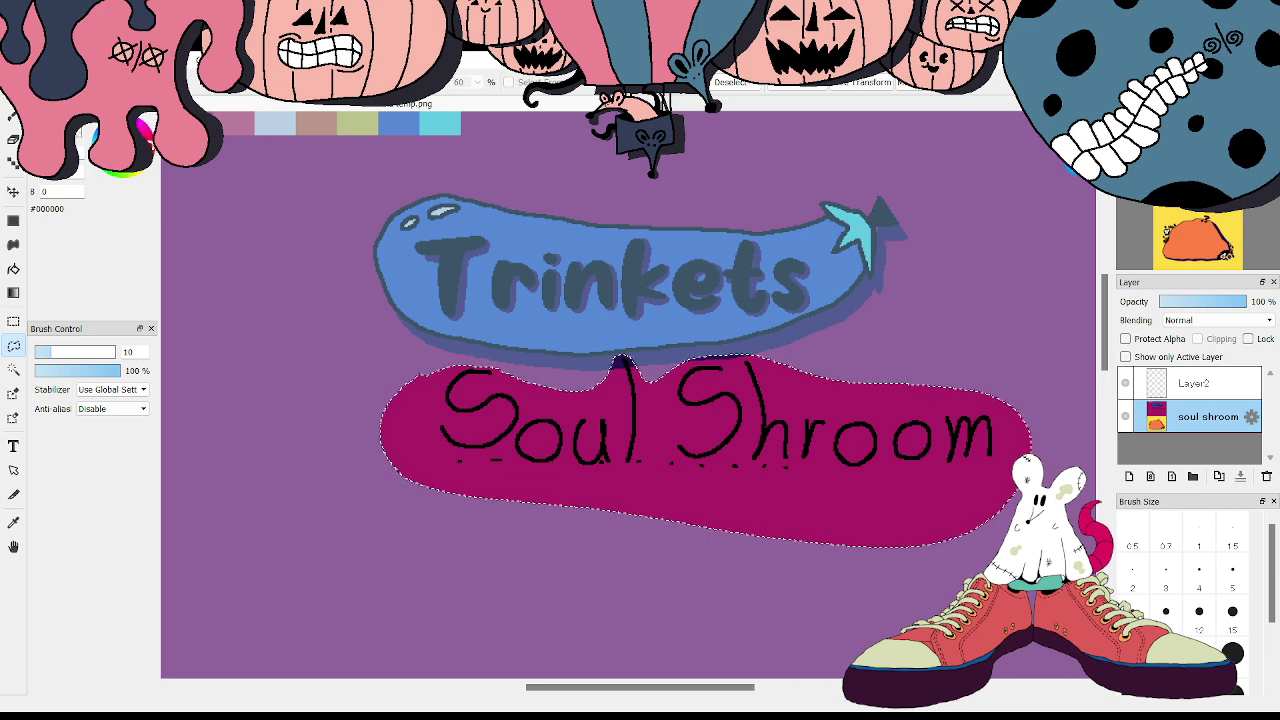
key(Delete)
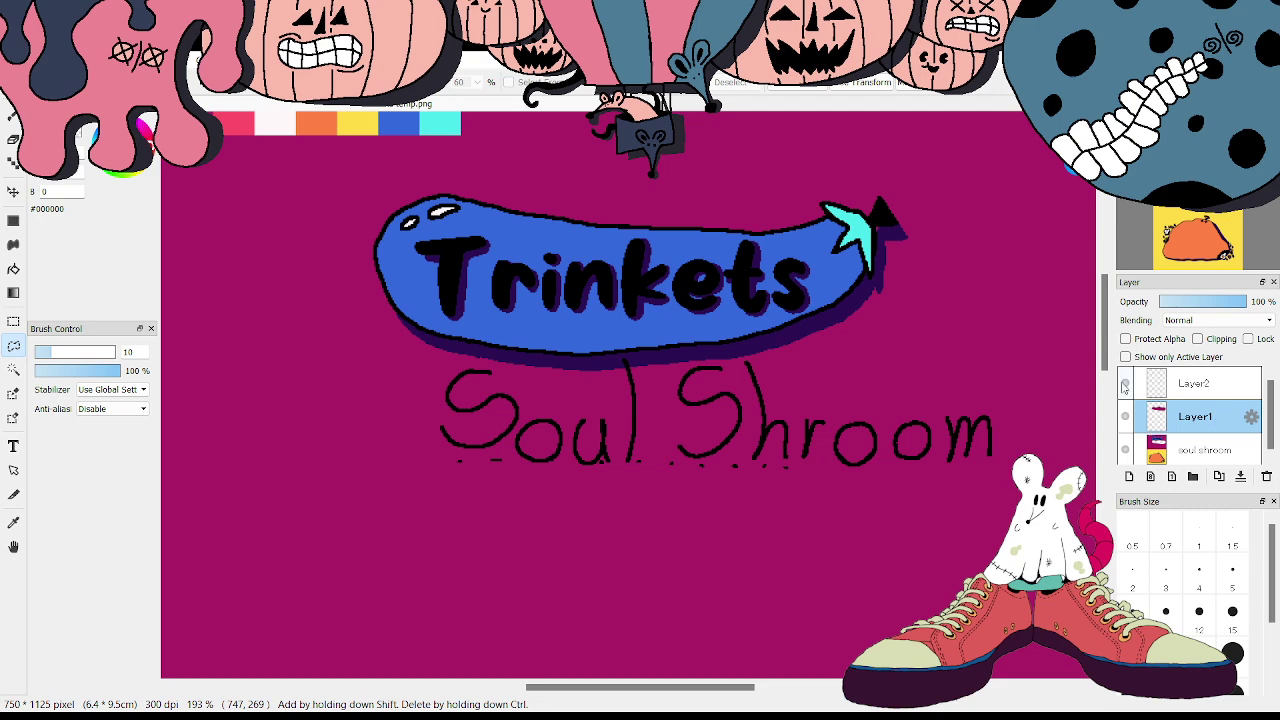
- Hide the soul shroom layer and clear the magenta, purple remnants and stray dots around and inside the lettering, leaving only the black letters
click(1125, 451)
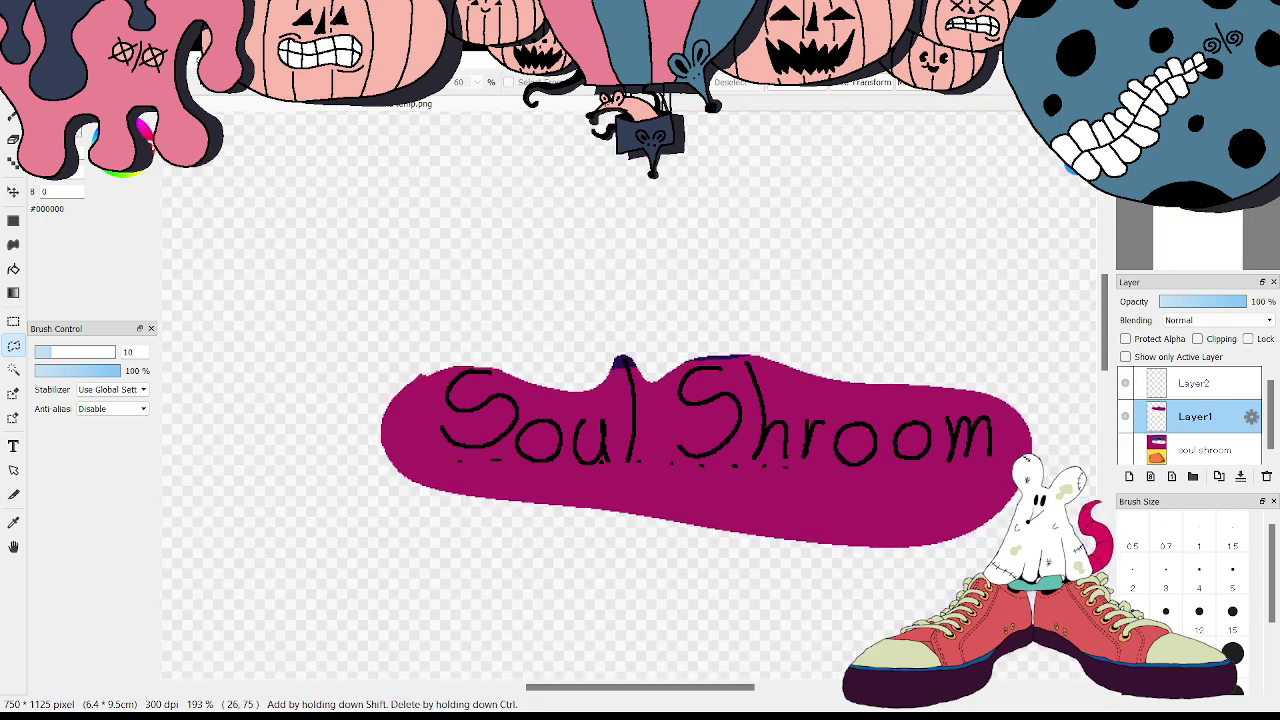
click(14, 272)
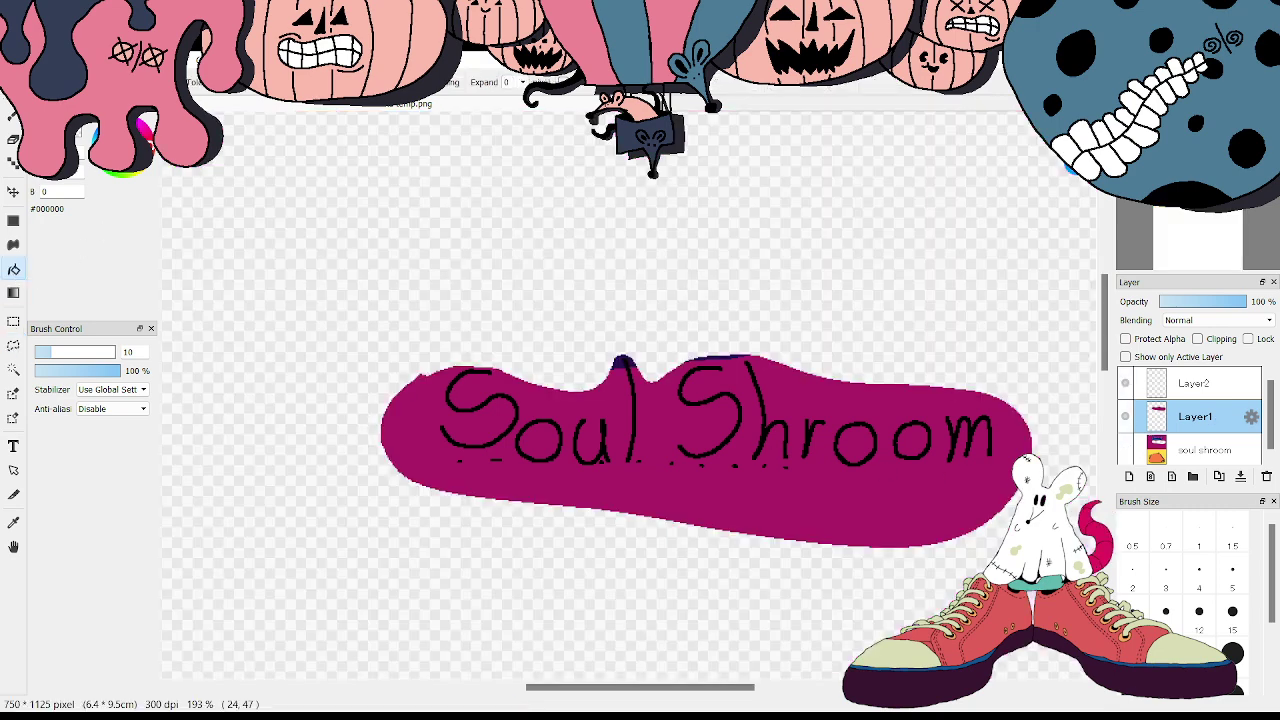
key(ctrl+z)
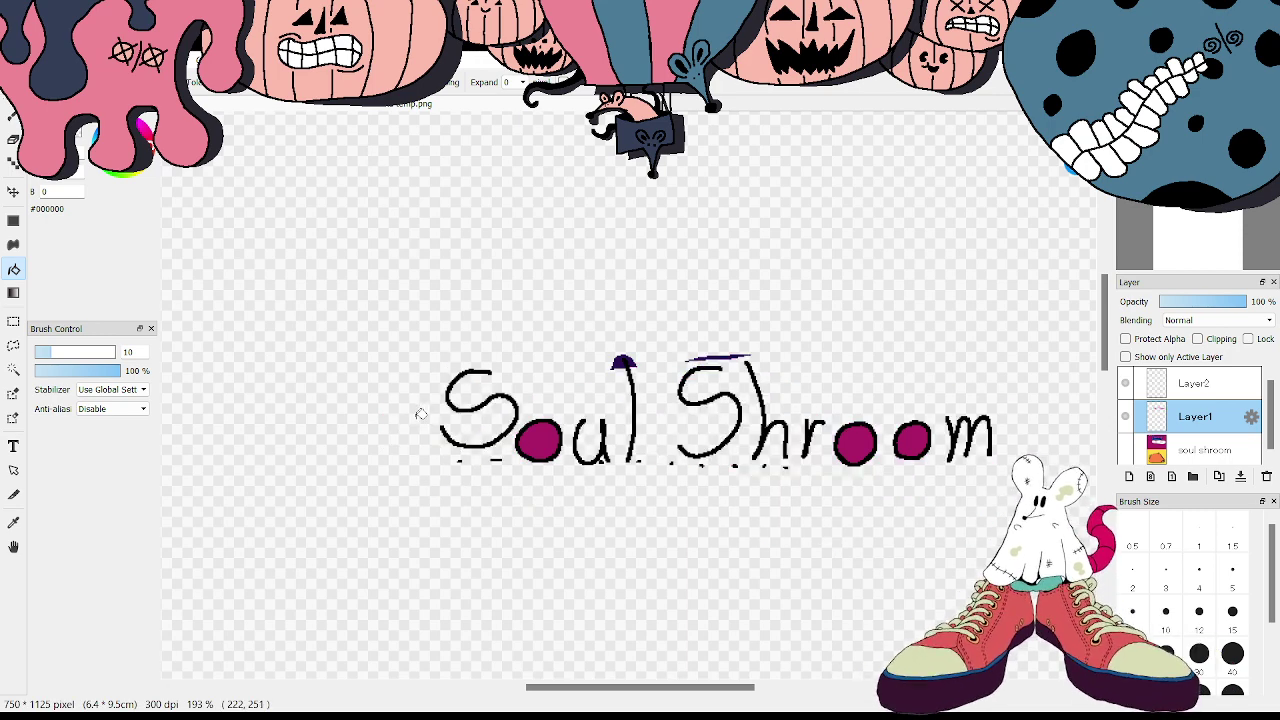
key(ctrl+z)
key(ctrl+z)
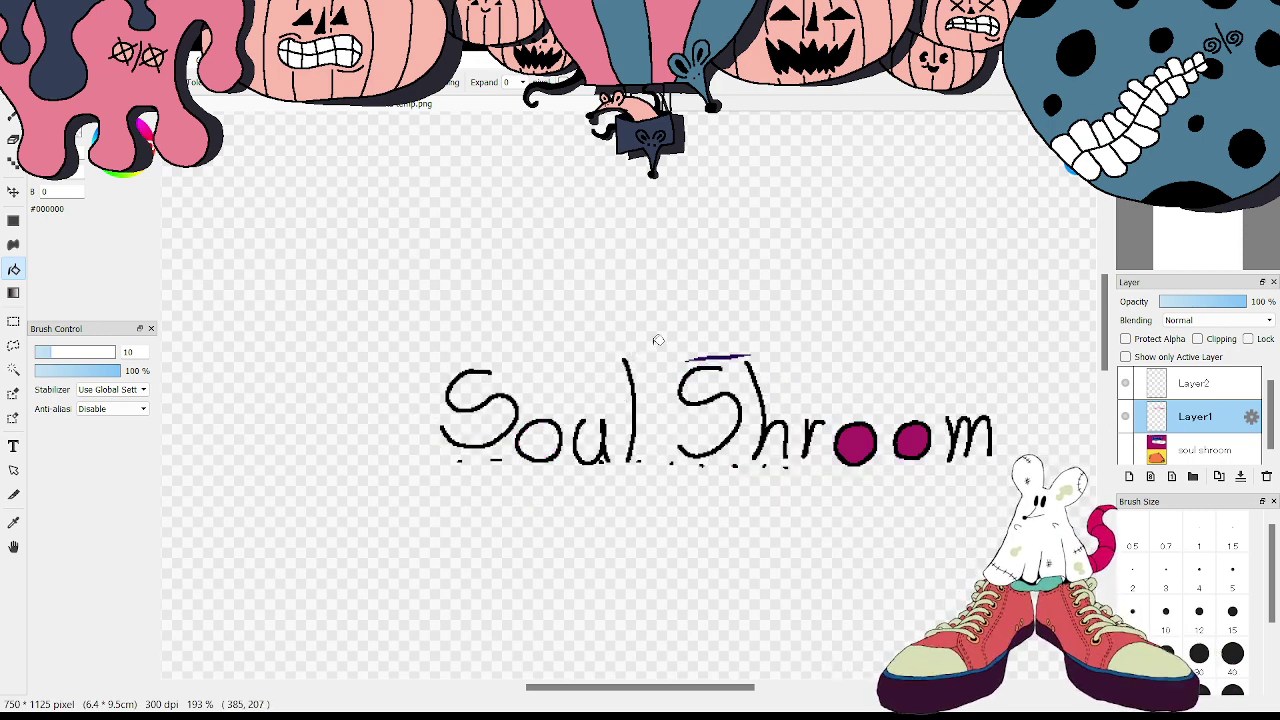
key(ctrl+z)
key(ctrl+z)
key(ctrl+z)
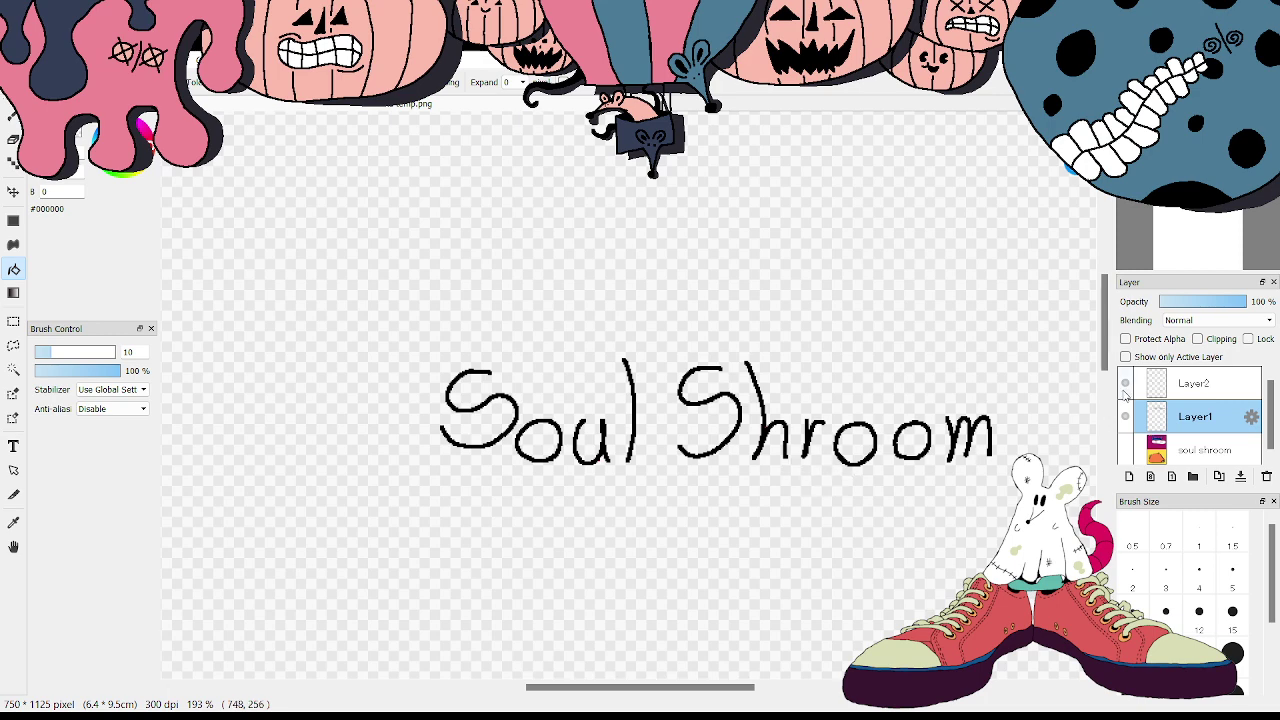
- Show the soul shroom layer again as the active layer and hide the lettering on Layer1
click(1126, 450)
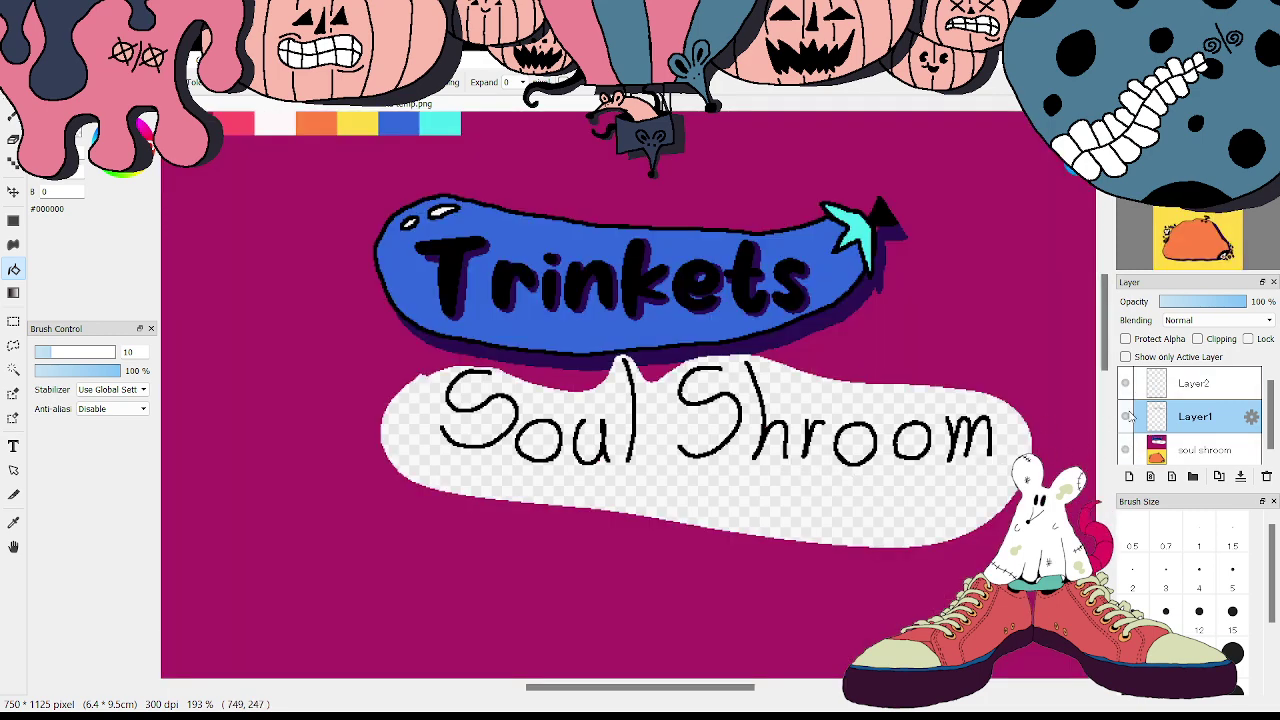
click(1160, 451)
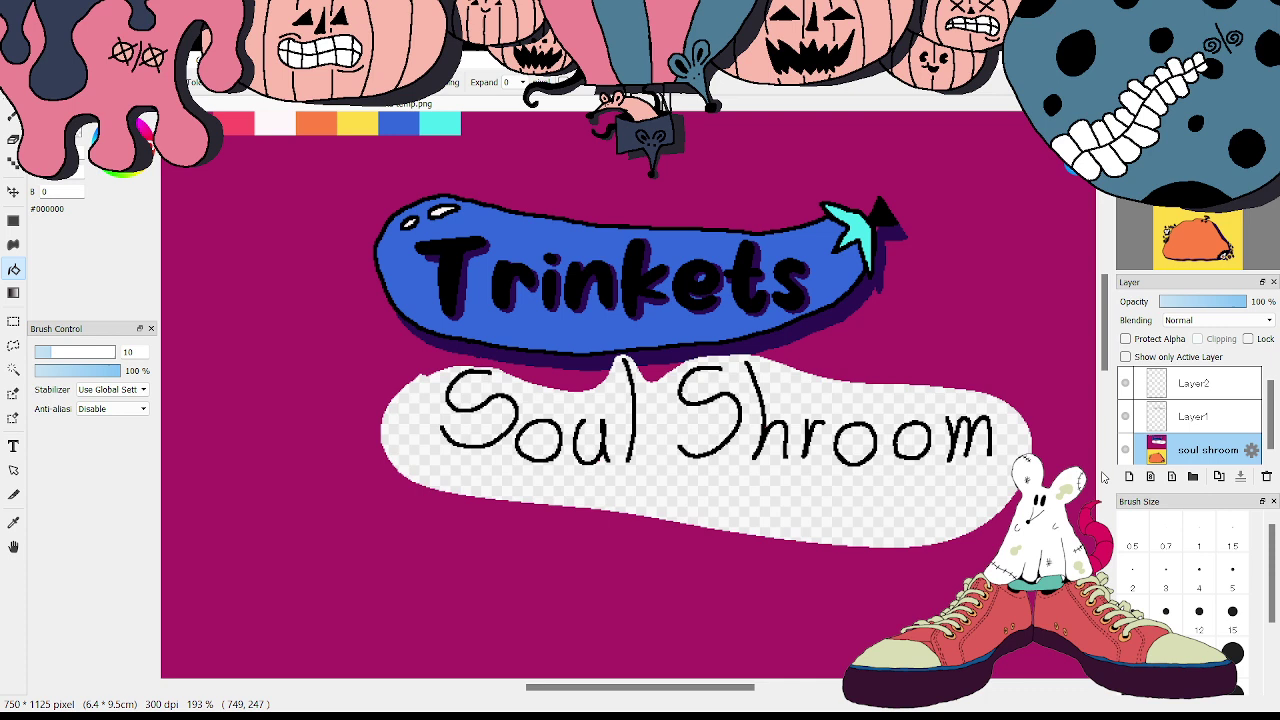
click(1122, 417)
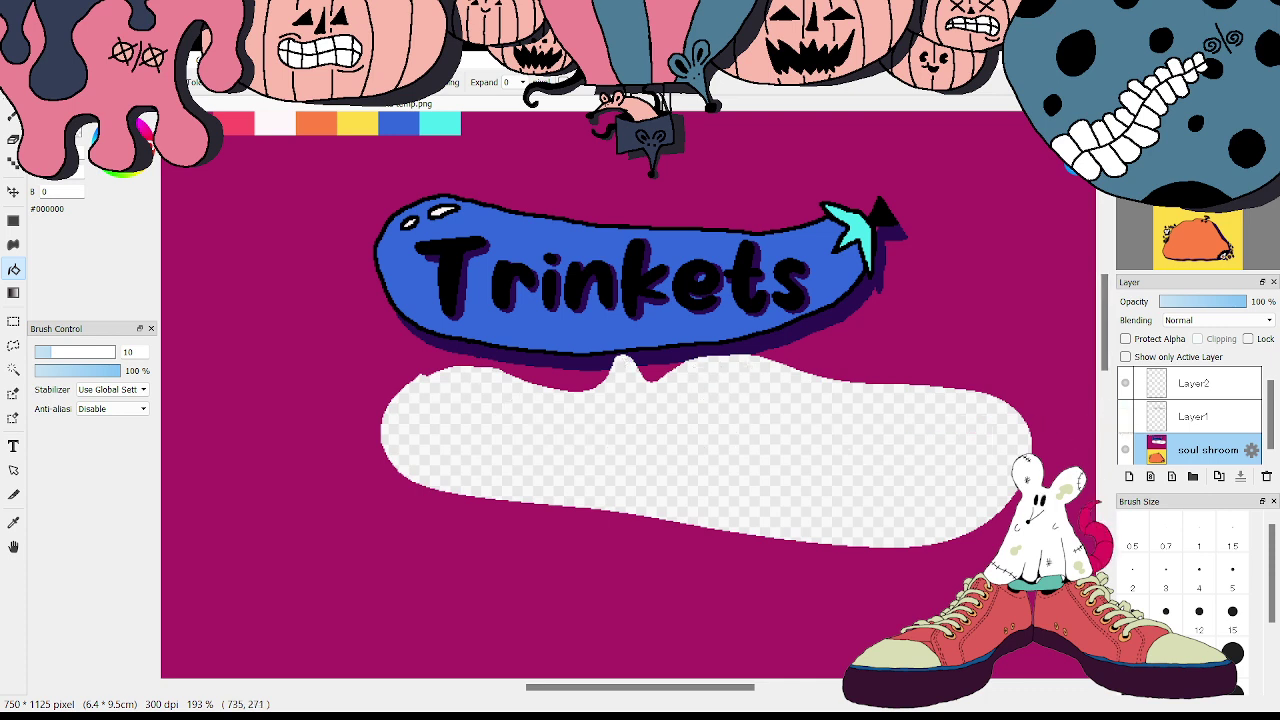
- Fill the cut-out hole with the sampled background magenta and repair the notch in the Trinkets banner's shadow with its dark purple
alt+click(218, 298)
click(445, 398)
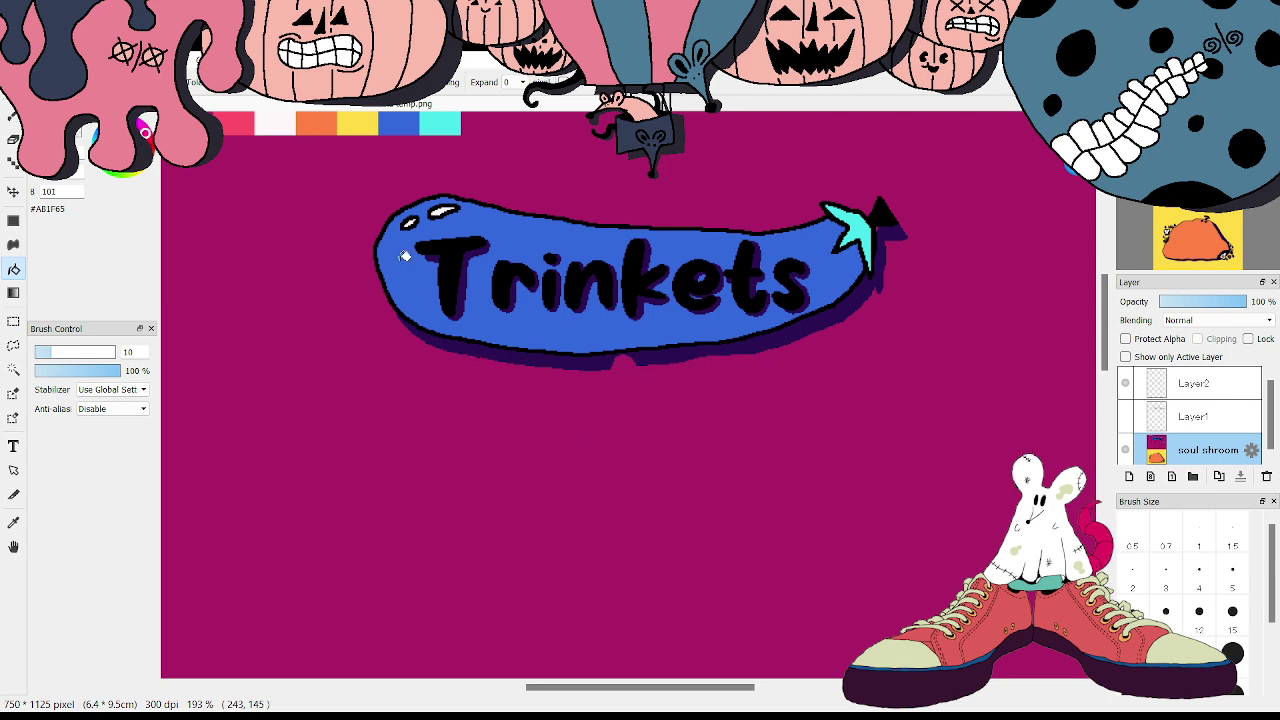
click(13, 162)
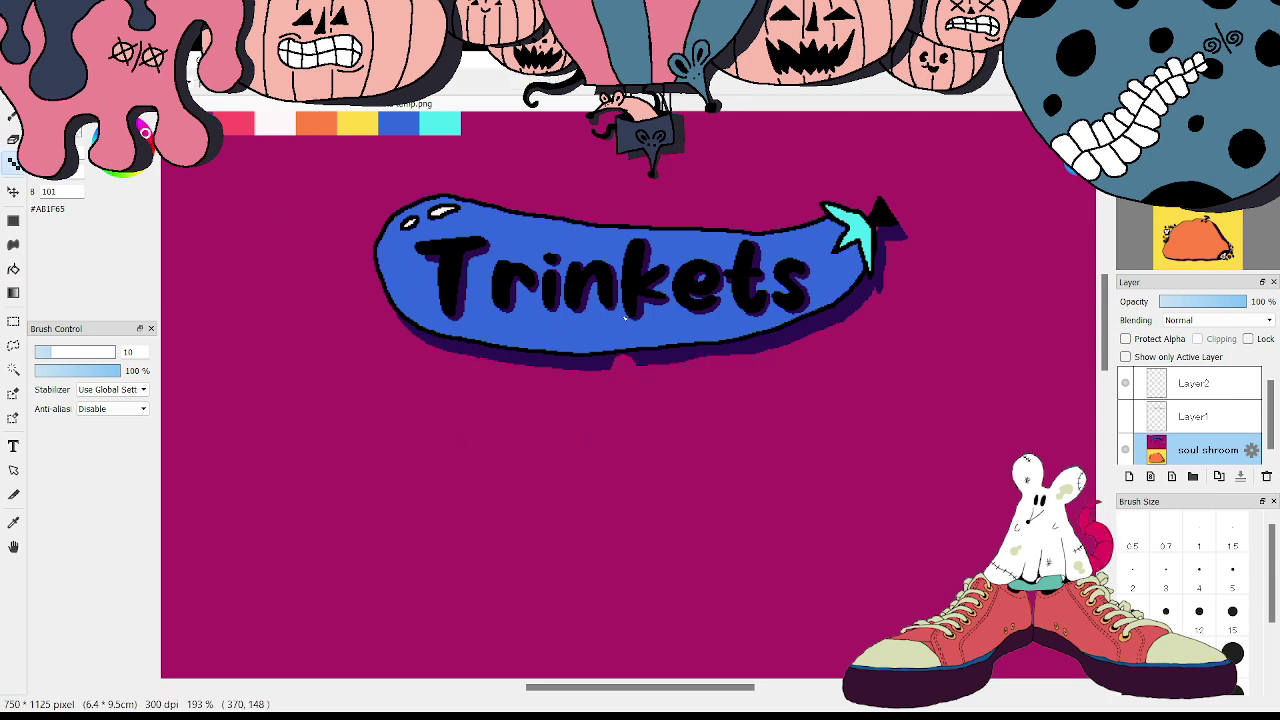
alt+click(604, 365)
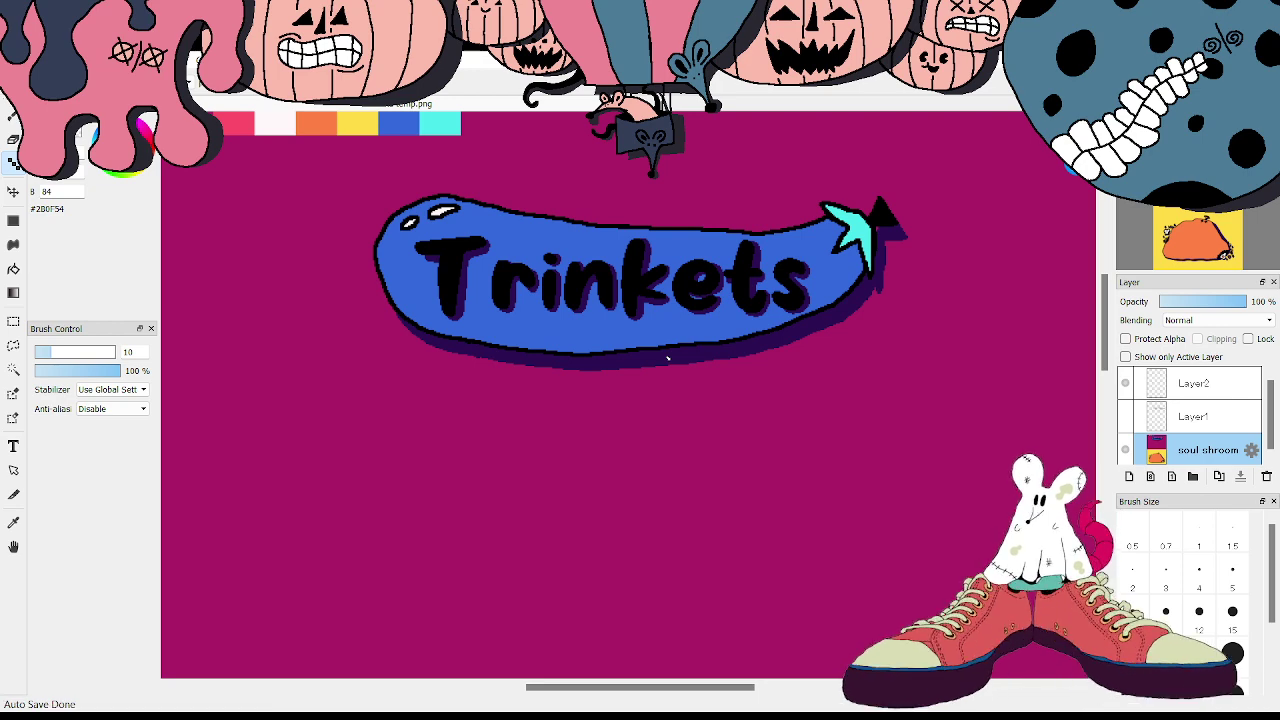
- Show the lettering on Layer1 again and delete Layer2
click(1125, 416)
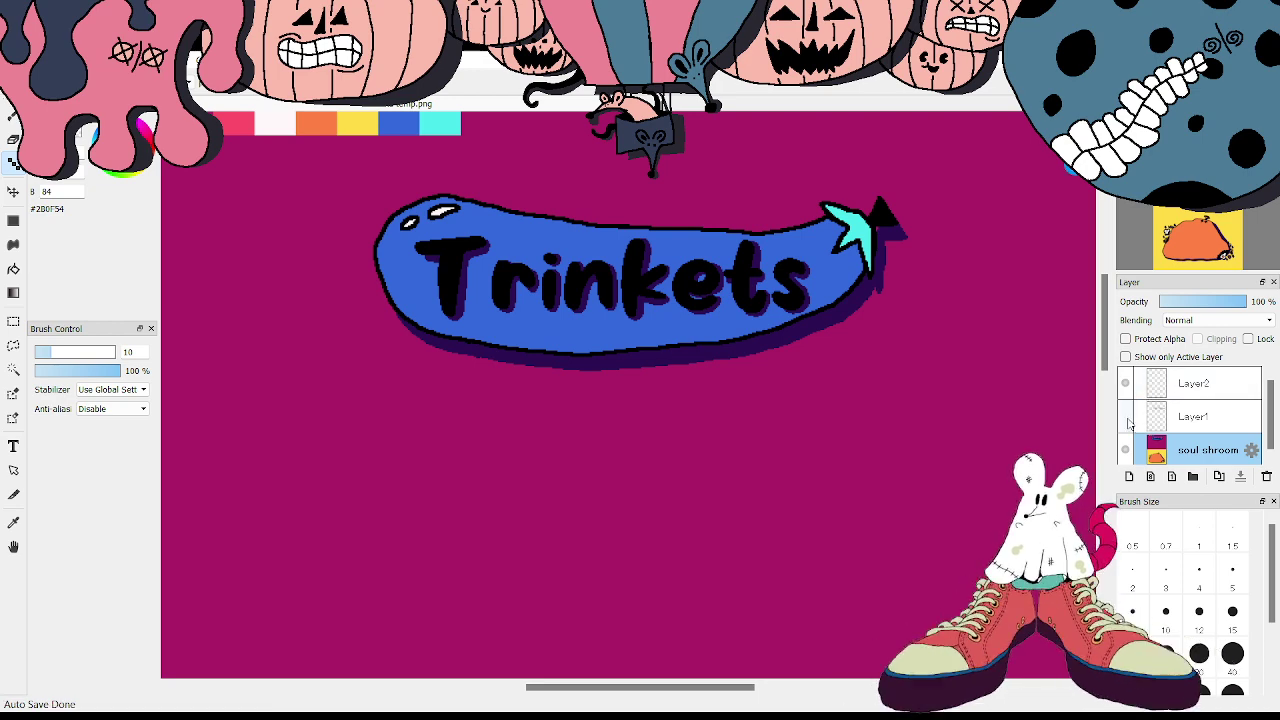
click(1180, 386)
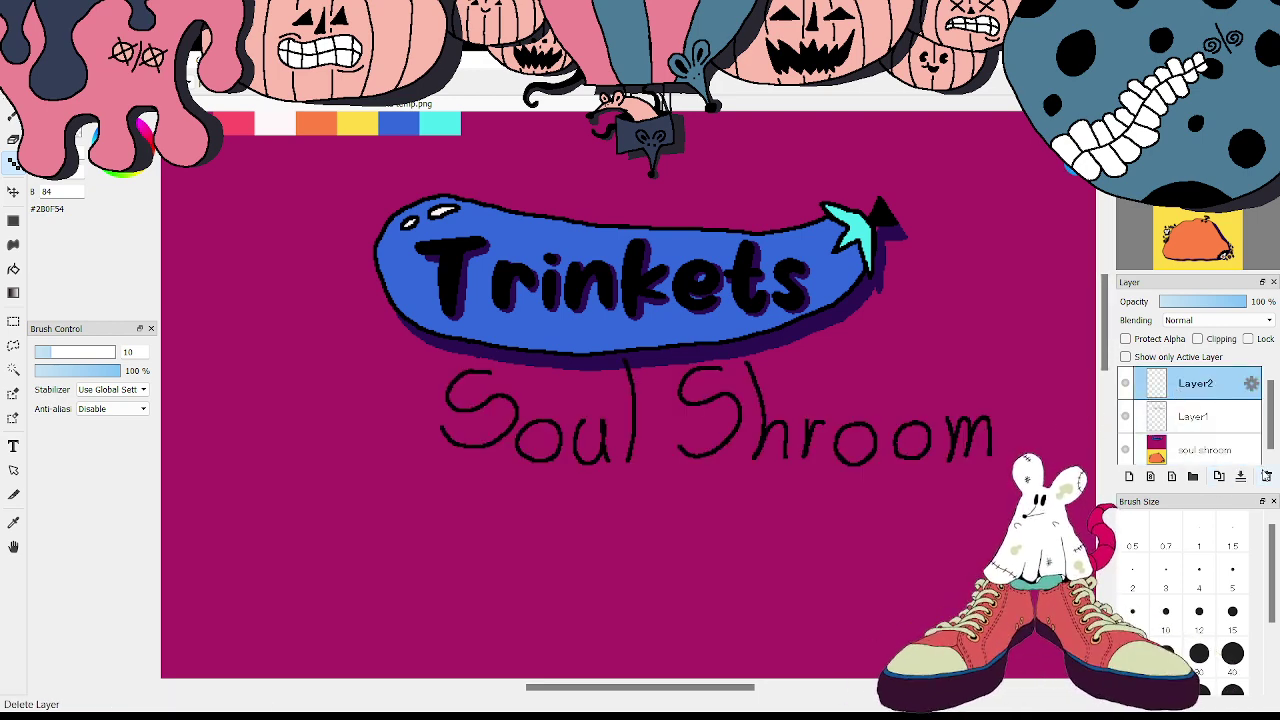
click(1267, 478)
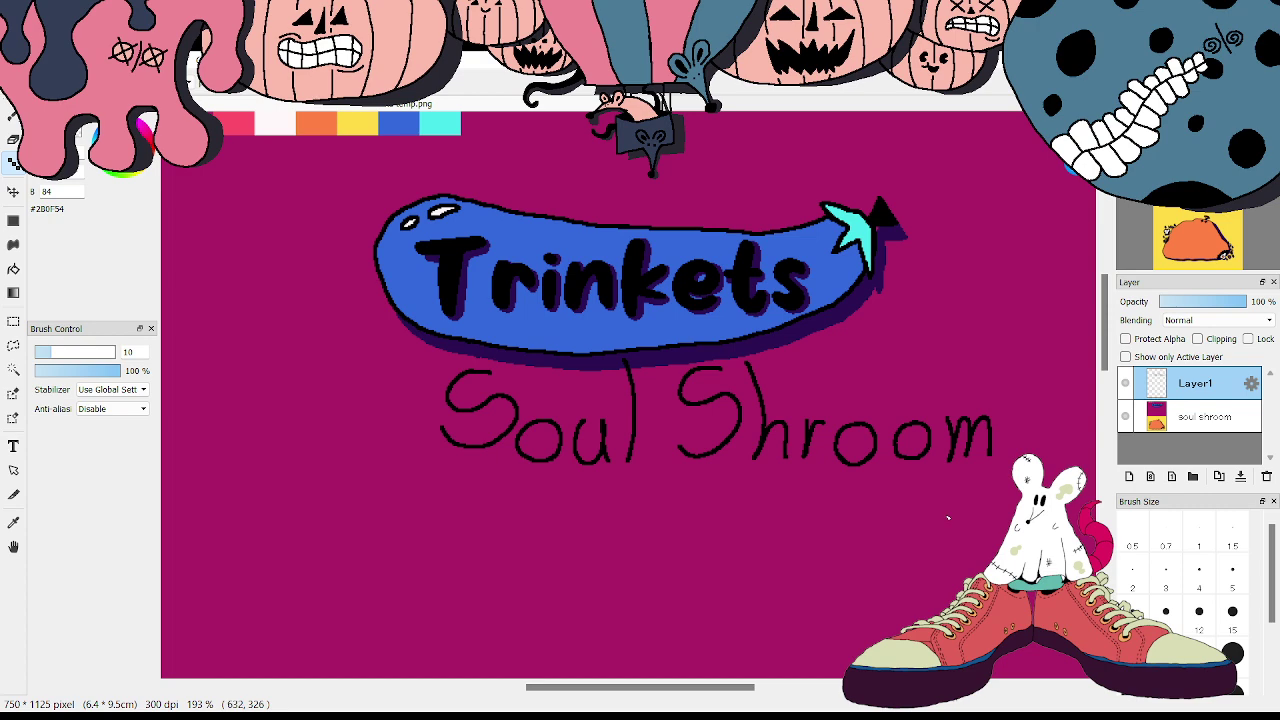
- Move the "Soul Shroom" lettering sideways and nudge it until it sits centred beneath the Trinkets banner
key(v)
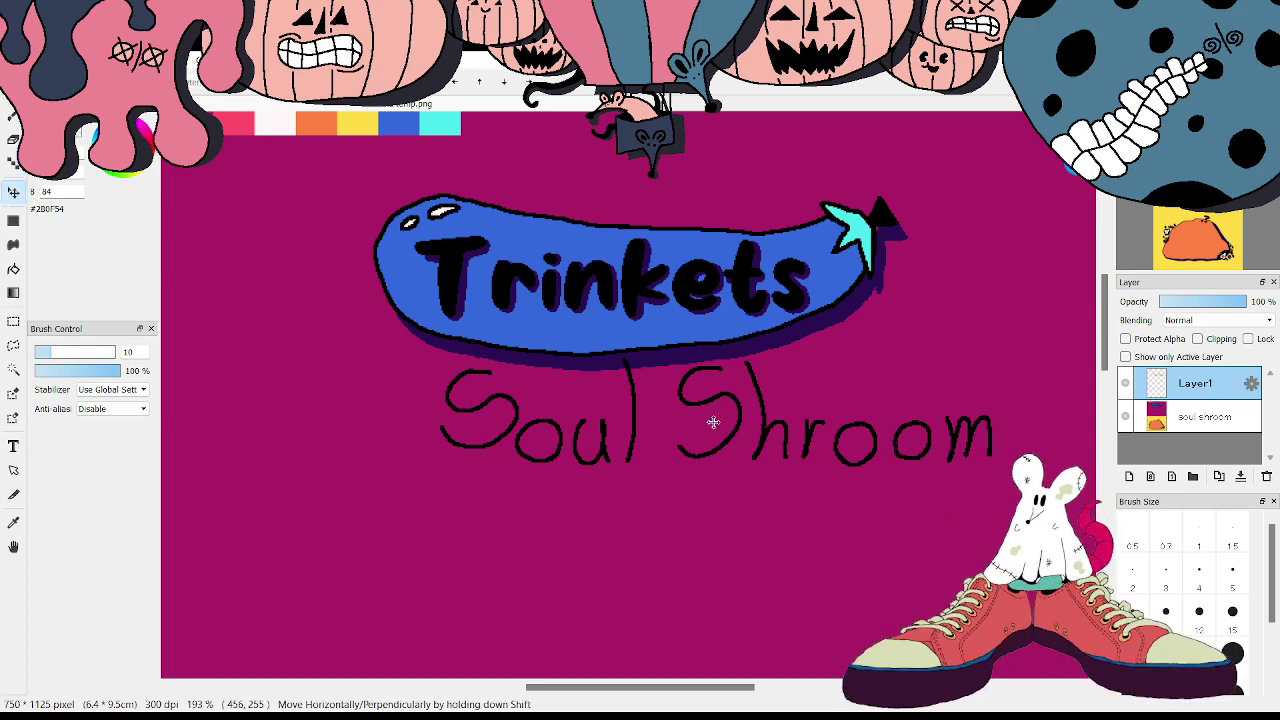
drag(713, 422, 606, 400)
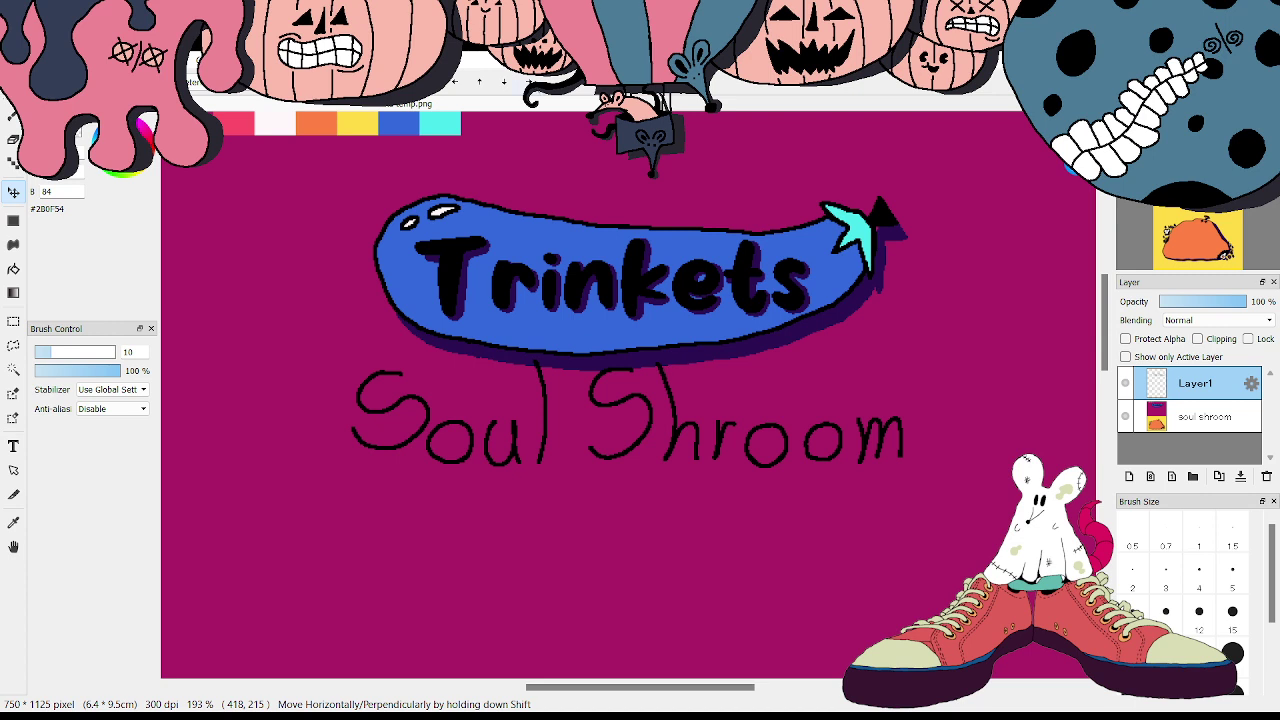
key(Right)
key(Right)
key(Right)
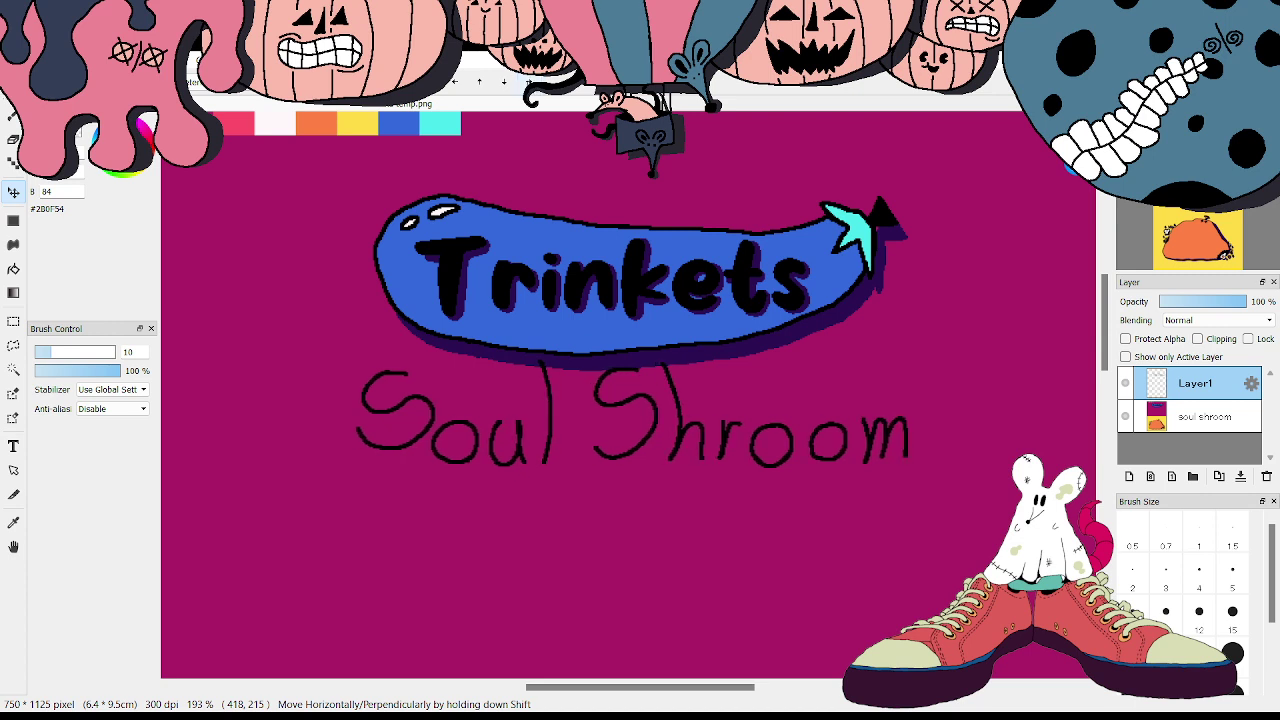
key(Right)
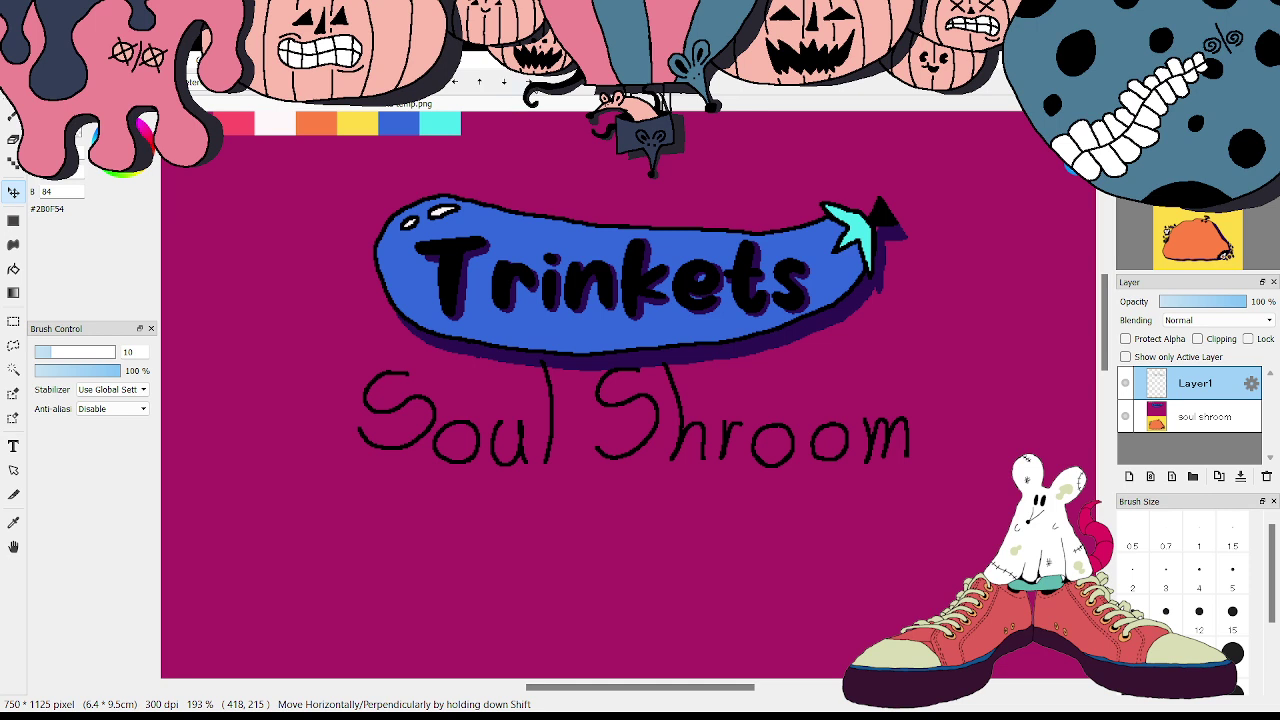
key(Right)
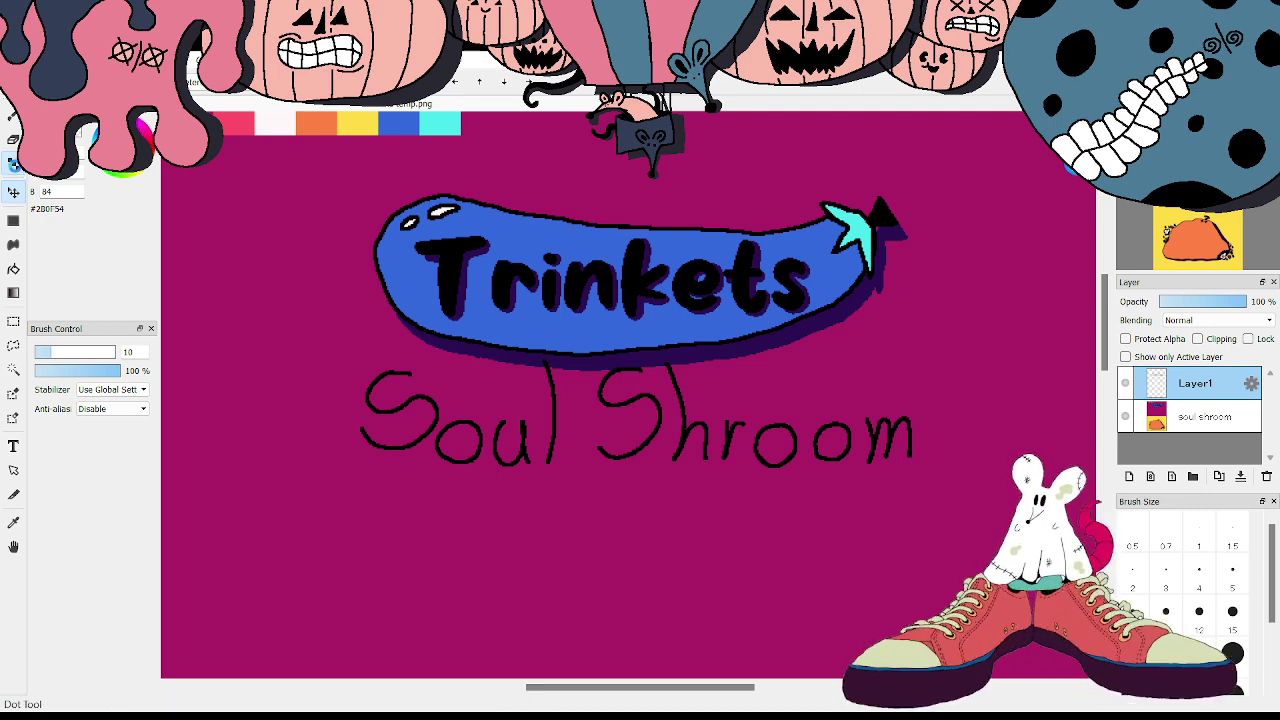
- Thicken the S of "Soul" with black using the Dot tool and fill the gaps left inside its stroke
click(96, 180)
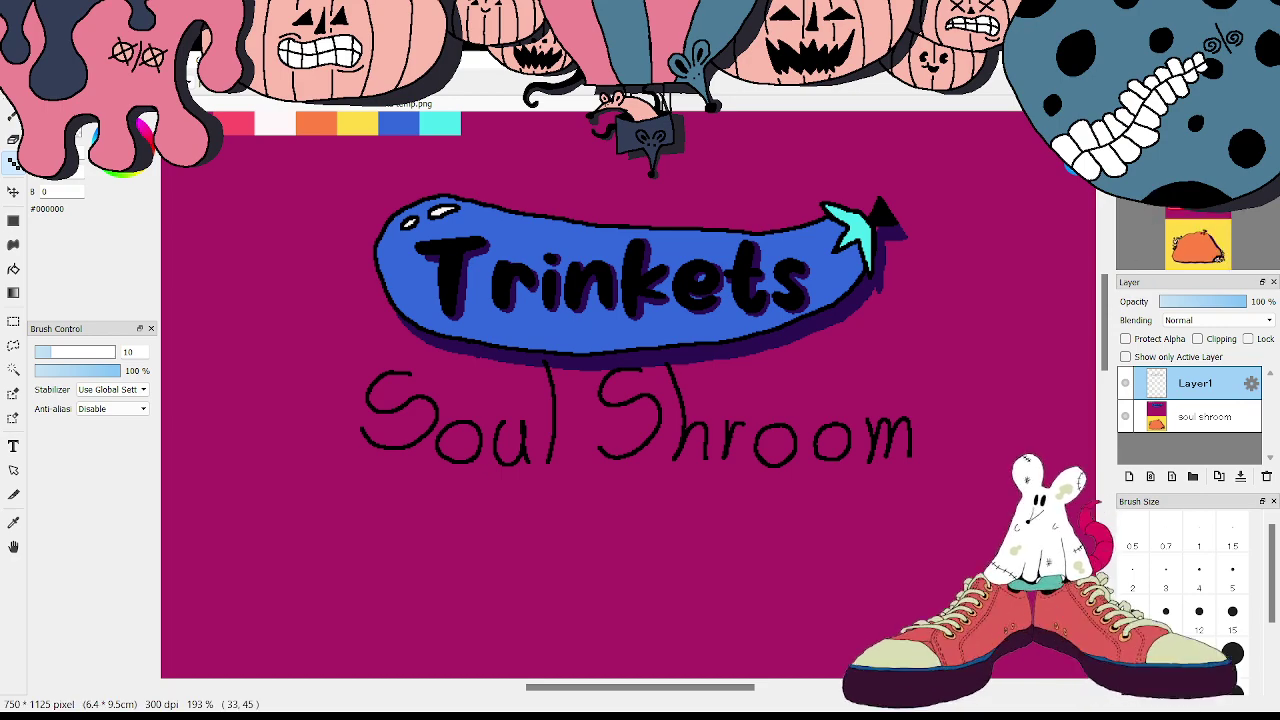
scroll(628, 395, up, 5)
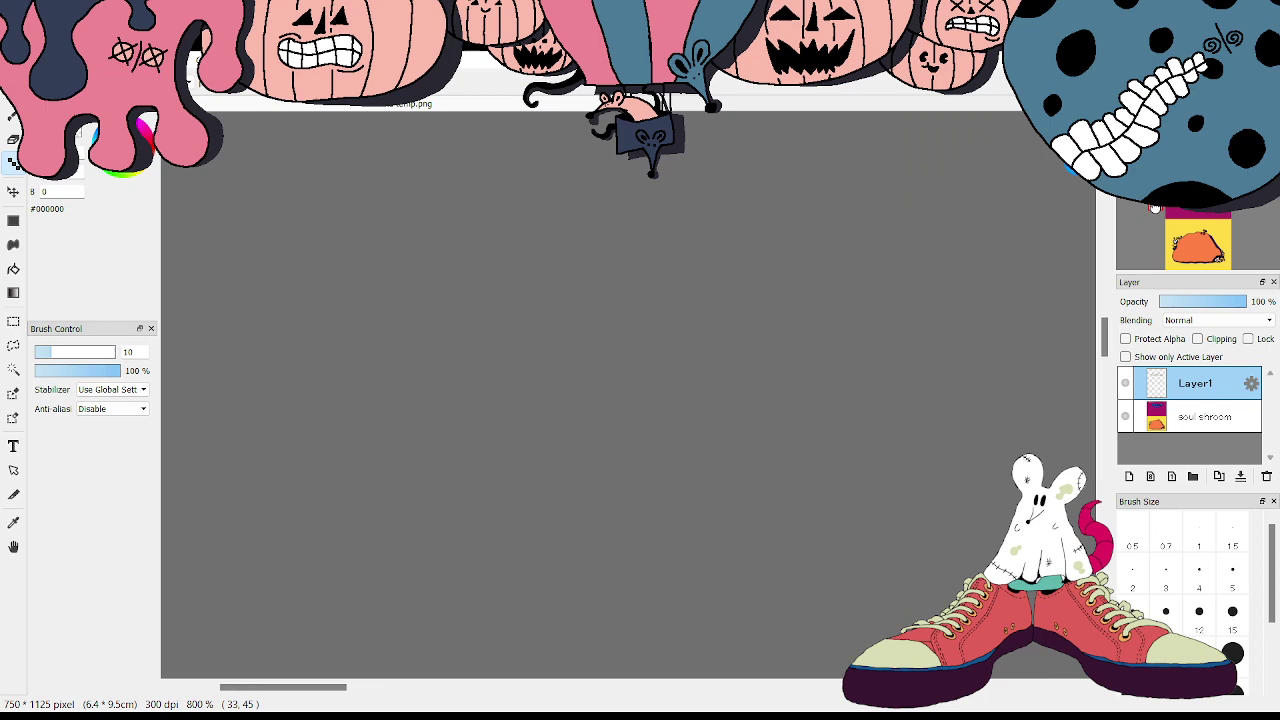
drag(1155, 207, 1192, 215)
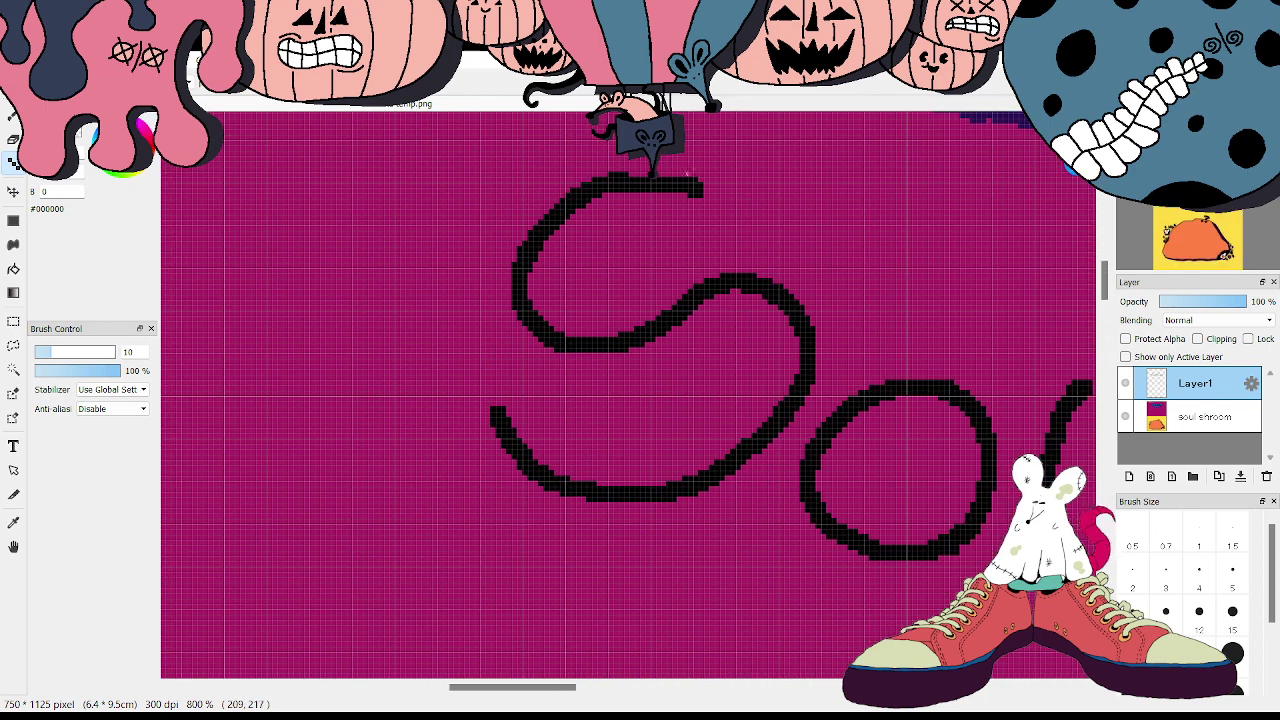
mouse_move(700, 192)
mouse_down()
mouse_move(656, 169)
mouse_move(565, 188)
mouse_move(505, 260)
mouse_move(506, 308)
mouse_move(542, 352)
mouse_move(607, 368)
mouse_move(647, 357)
mouse_move(721, 302)
mouse_move(772, 299)
mouse_move(798, 353)
mouse_move(776, 402)
mouse_move(713, 460)
mouse_move(632, 487)
mouse_move(560, 475)
mouse_move(505, 412)
mouse_up()
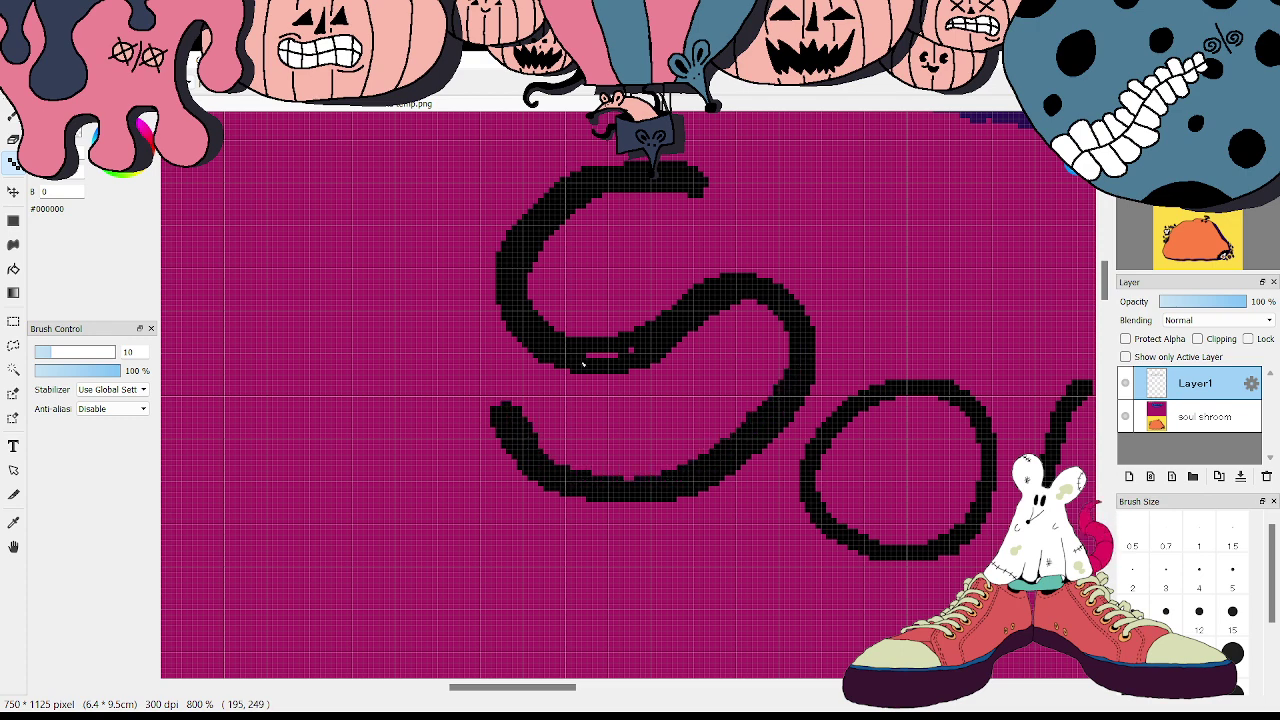
drag(583, 364, 629, 354)
click(633, 477)
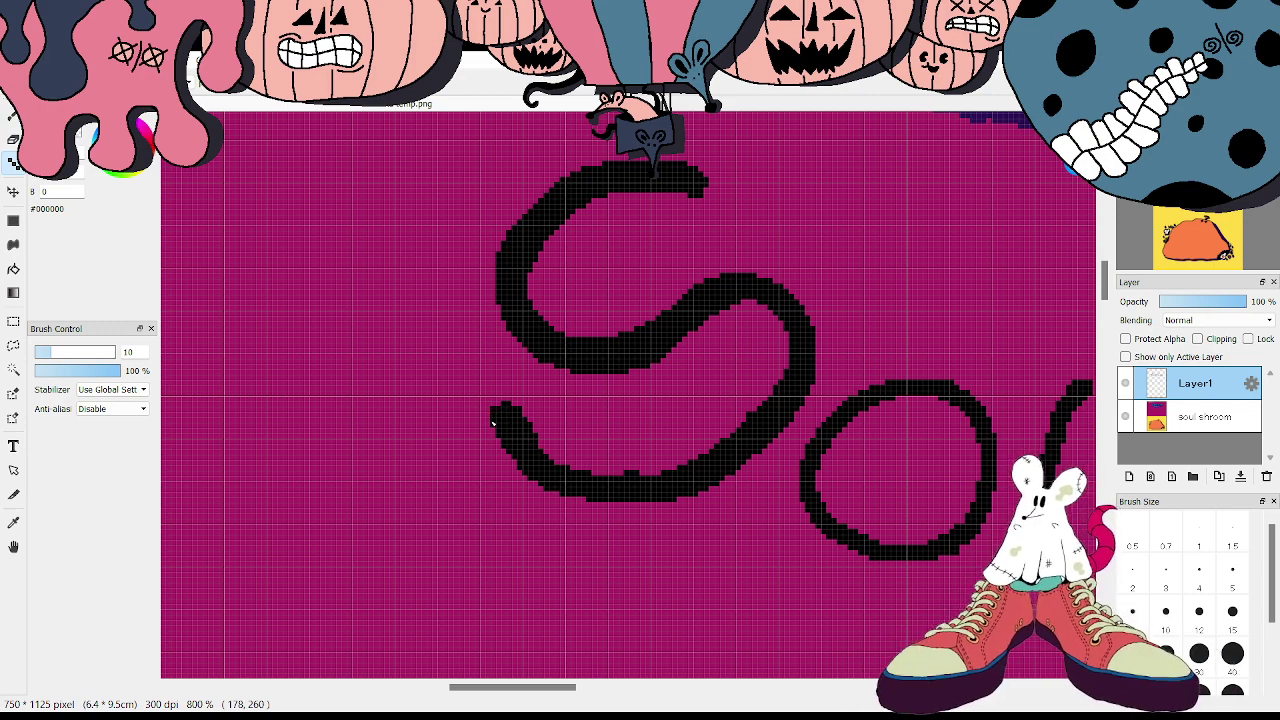
- Add pointed black serifs to both ends of the S and trim the lower one with the eraser
mouse_move(491, 421)
mouse_down()
mouse_move(479, 417)
mouse_move(510, 388)
mouse_up()
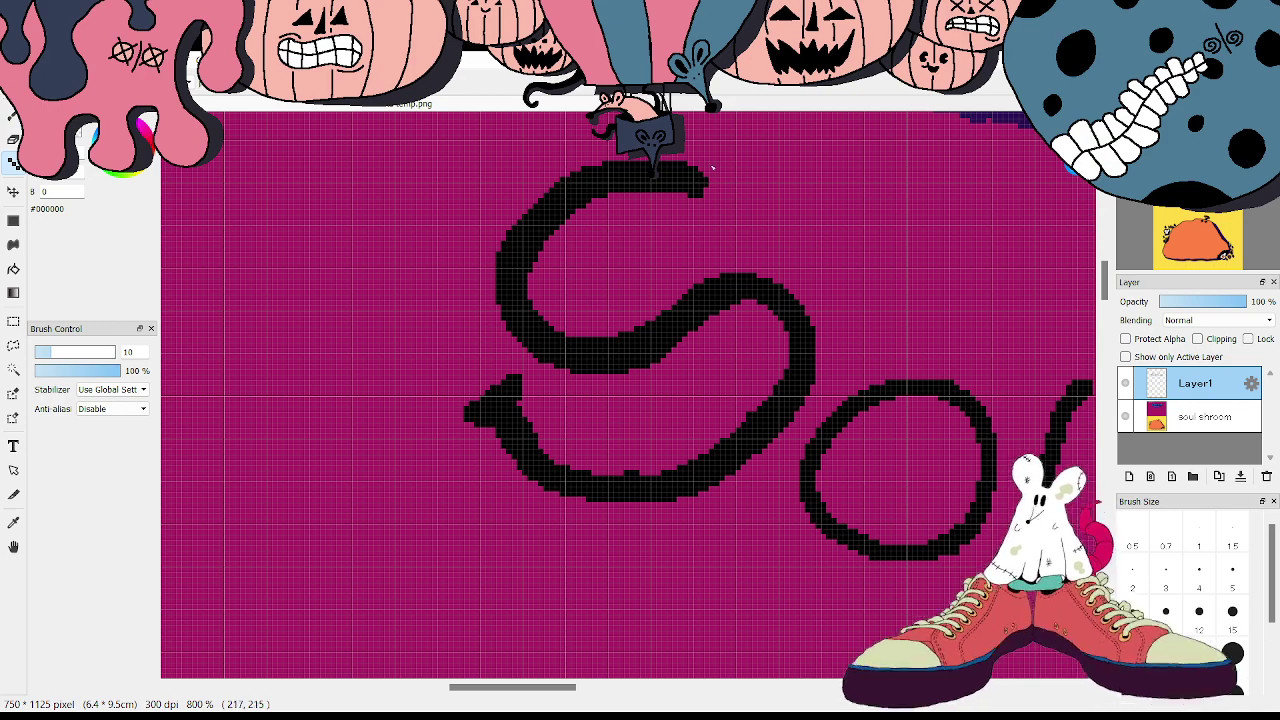
mouse_move(689, 190)
mouse_down()
mouse_move(685, 218)
mouse_move(726, 185)
mouse_up()
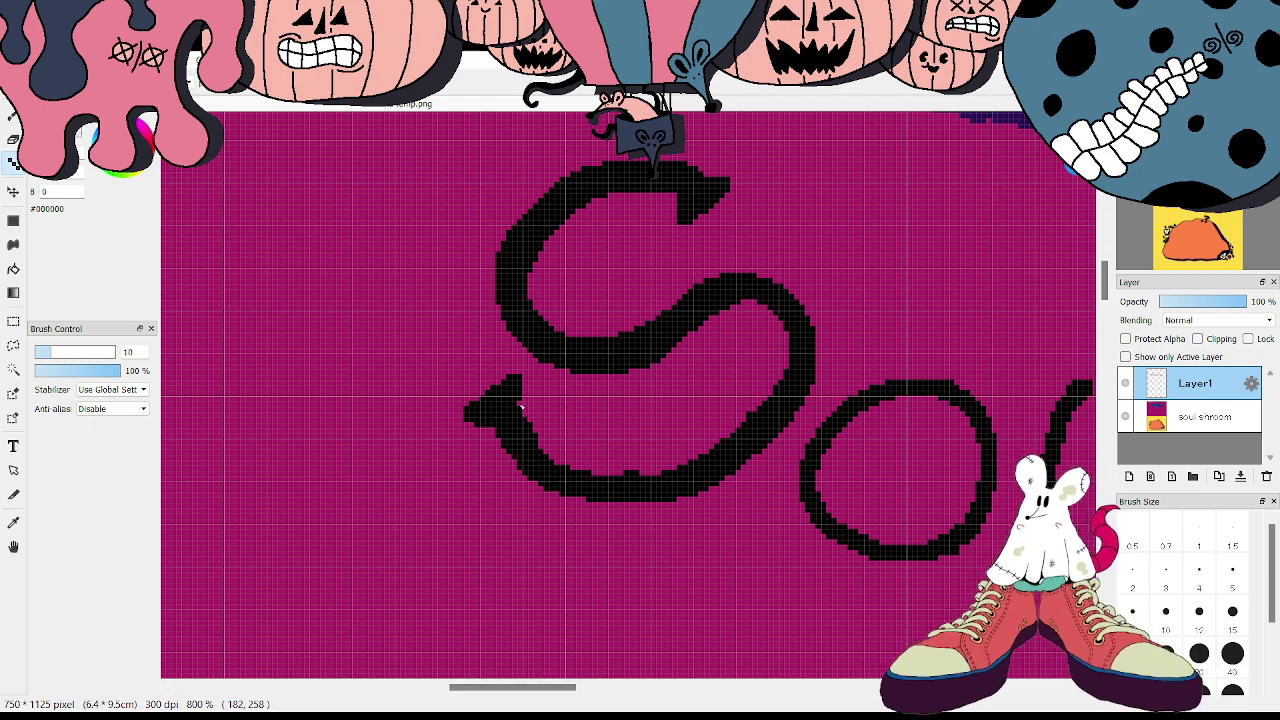
key(e)
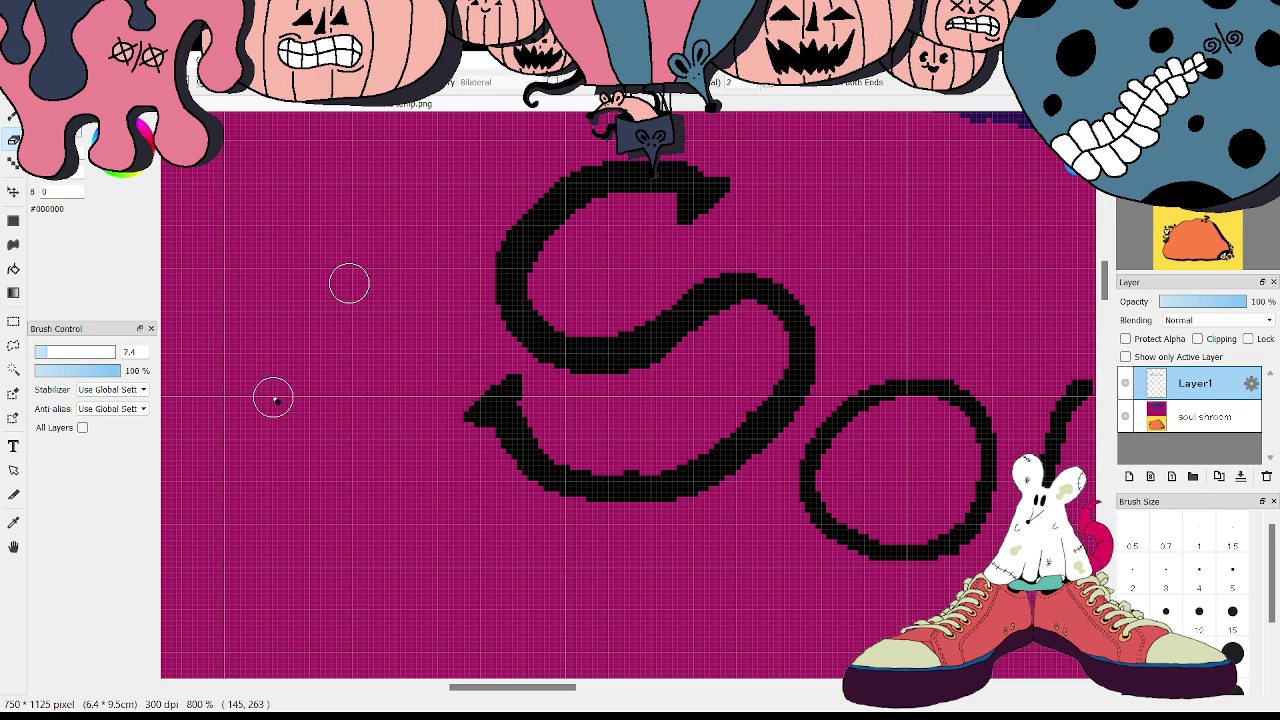
- Thicken the strokes of the "o" and "u" in "Soul" with black using the Dot tool
click(14, 163)
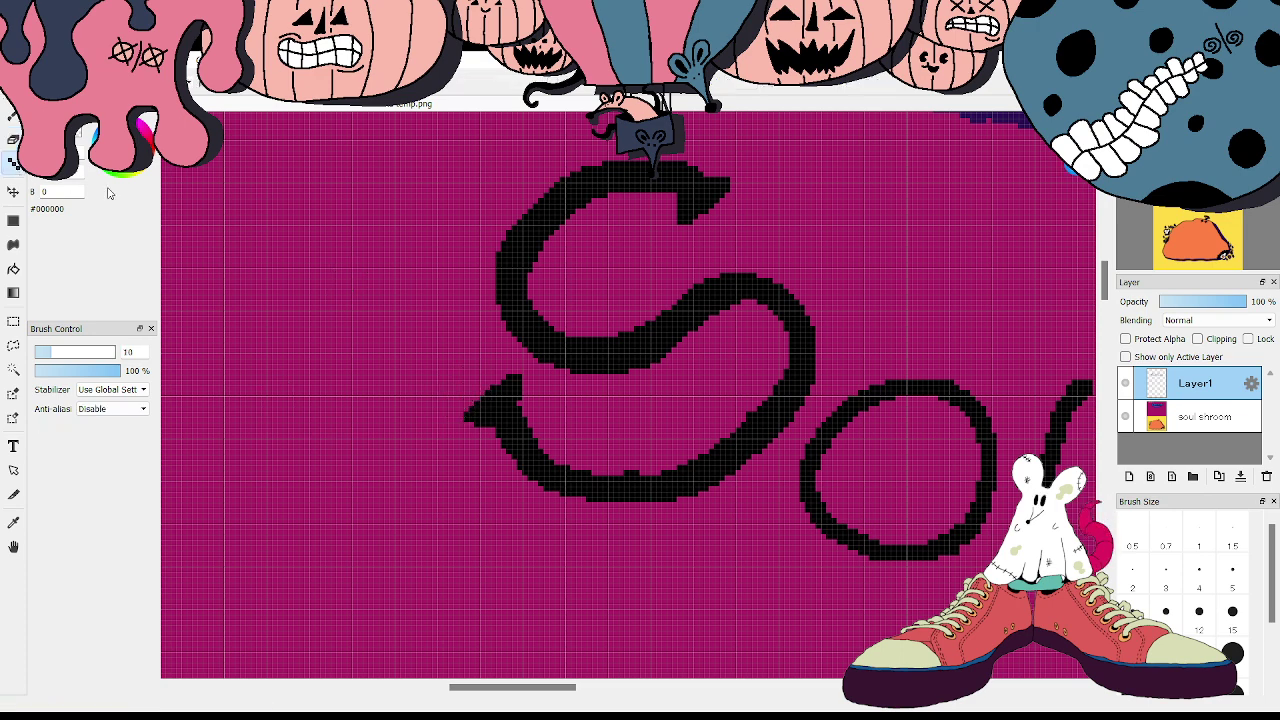
drag(556, 688, 585, 688)
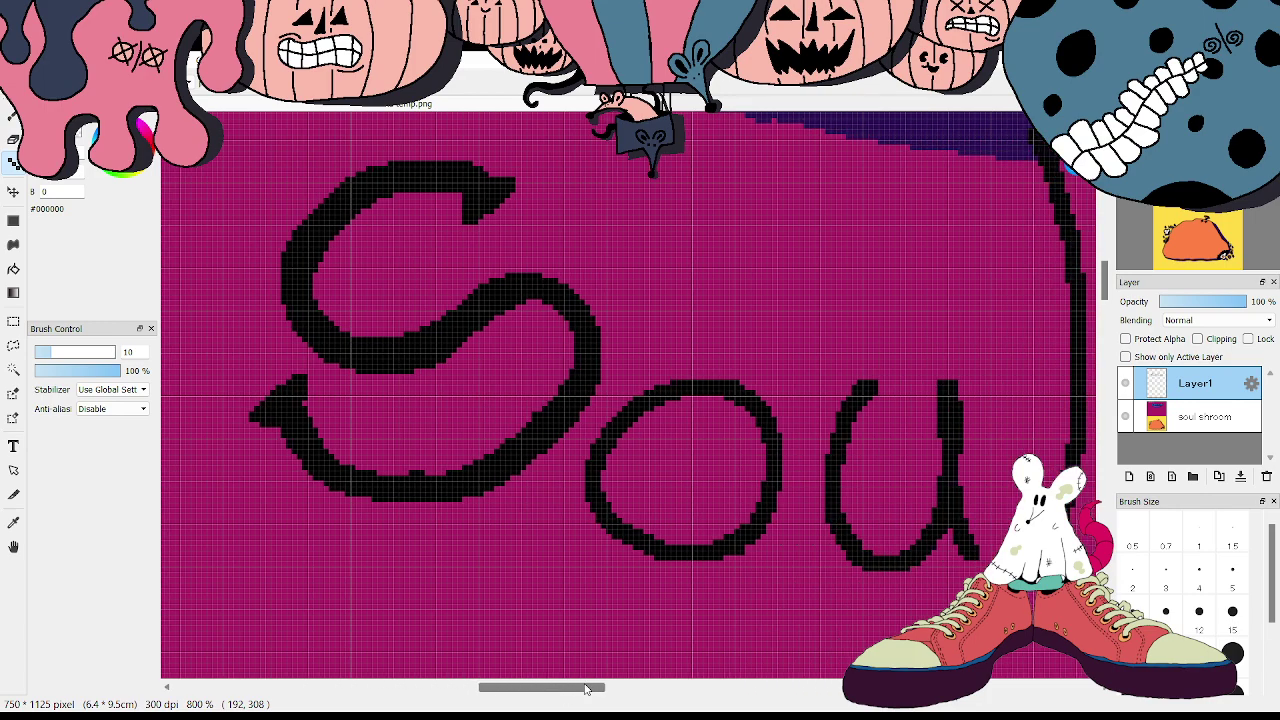
mouse_move(676, 400)
mouse_down()
mouse_move(619, 449)
mouse_move(610, 492)
mouse_move(647, 532)
mouse_move(702, 546)
mouse_move(750, 509)
mouse_move(762, 468)
mouse_move(750, 420)
mouse_move(720, 401)
mouse_up()
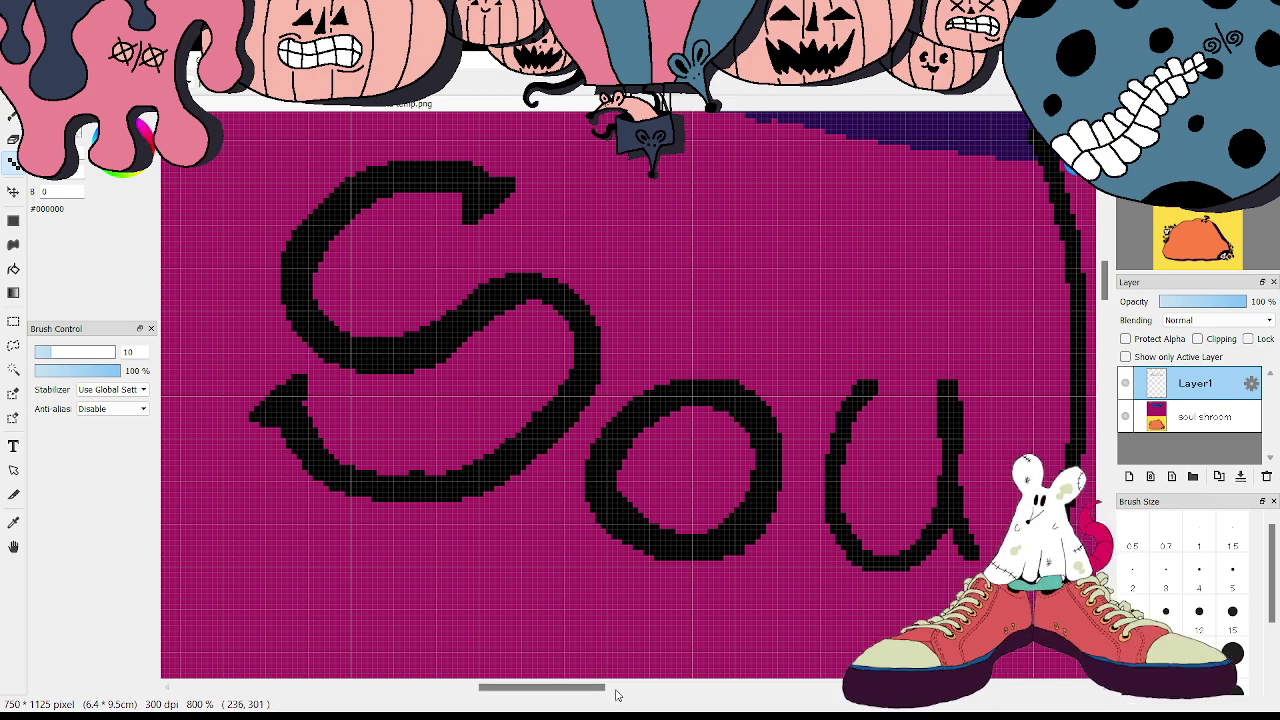
drag(563, 693, 595, 693)
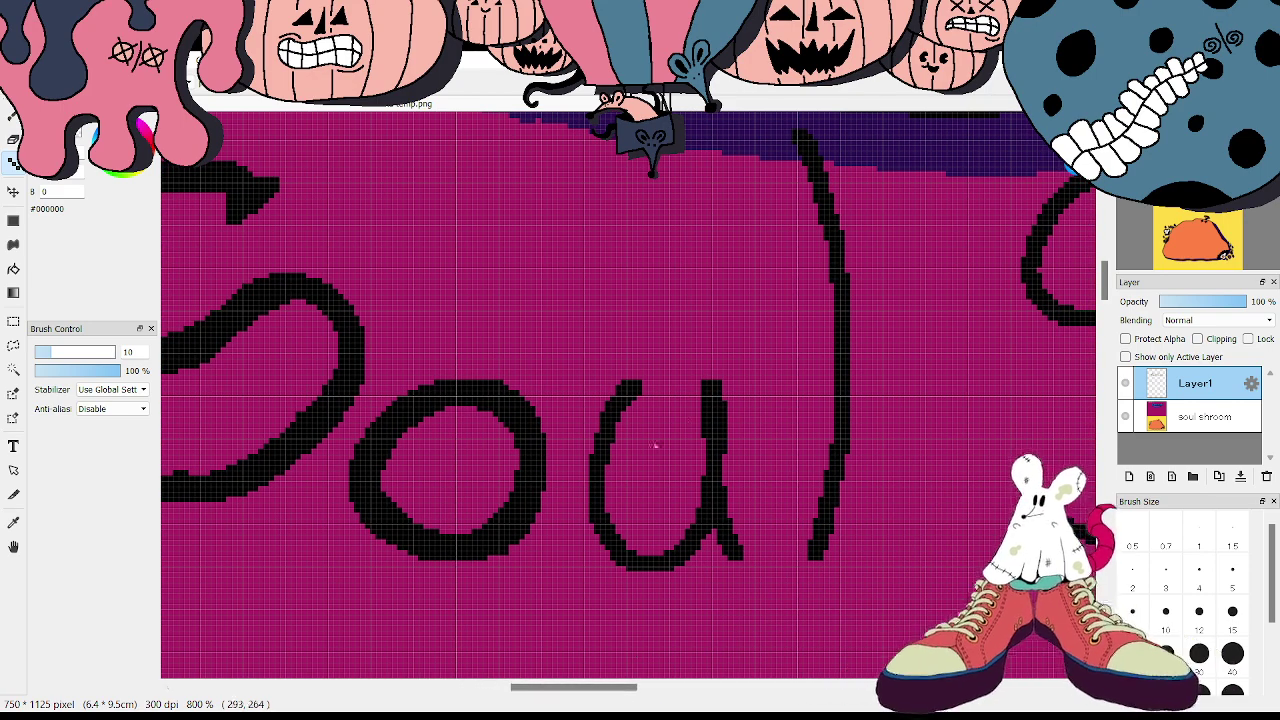
mouse_move(622, 386)
mouse_down()
mouse_move(598, 404)
mouse_move(580, 506)
mouse_move(604, 558)
mouse_move(648, 584)
mouse_move(684, 574)
mouse_move(704, 549)
mouse_move(729, 389)
mouse_up()
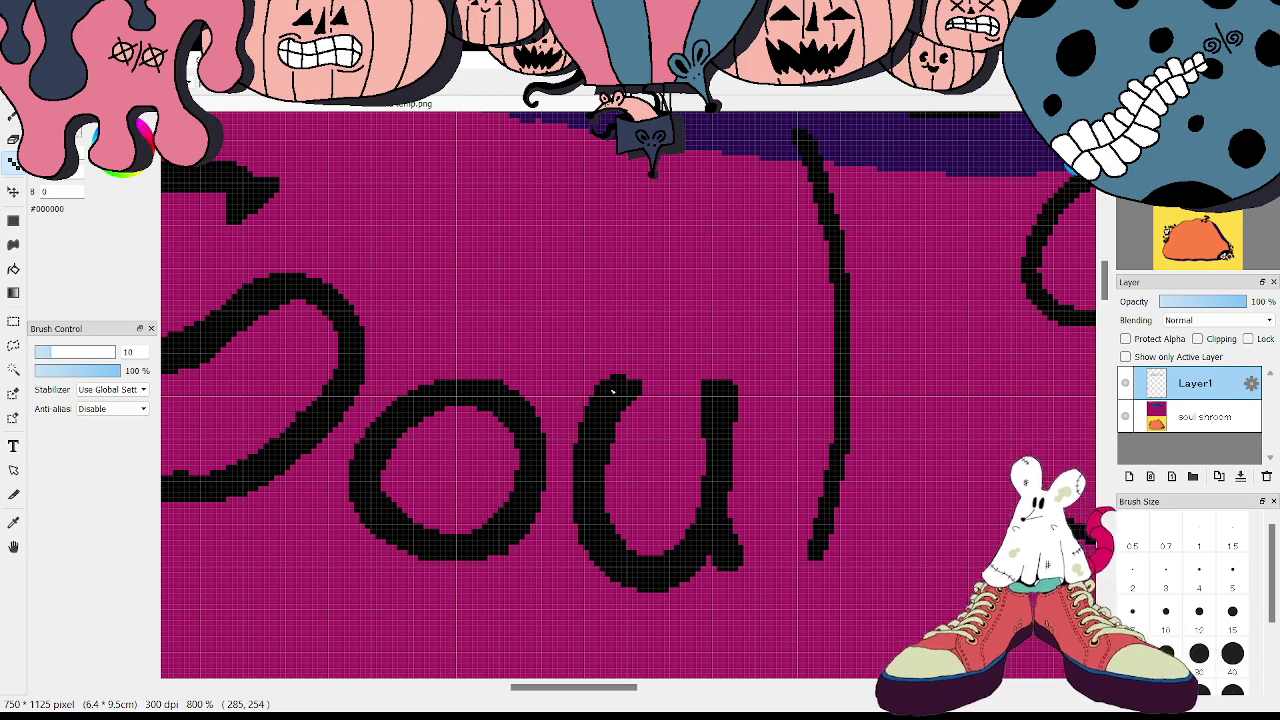
- Add flat black serifs to both tops and the foot of the "u", and erase the stray pixels below its foot
drag(592, 368, 645, 377)
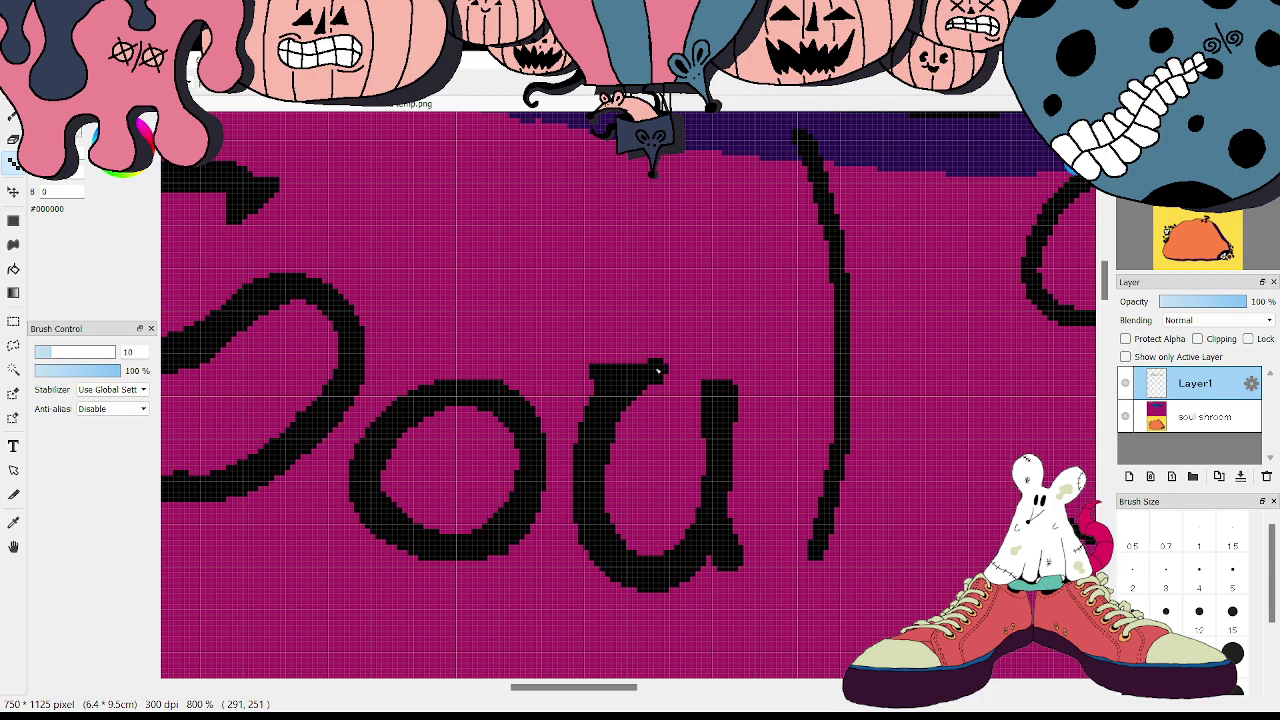
key(ctrl+z)
key(ctrl+z)
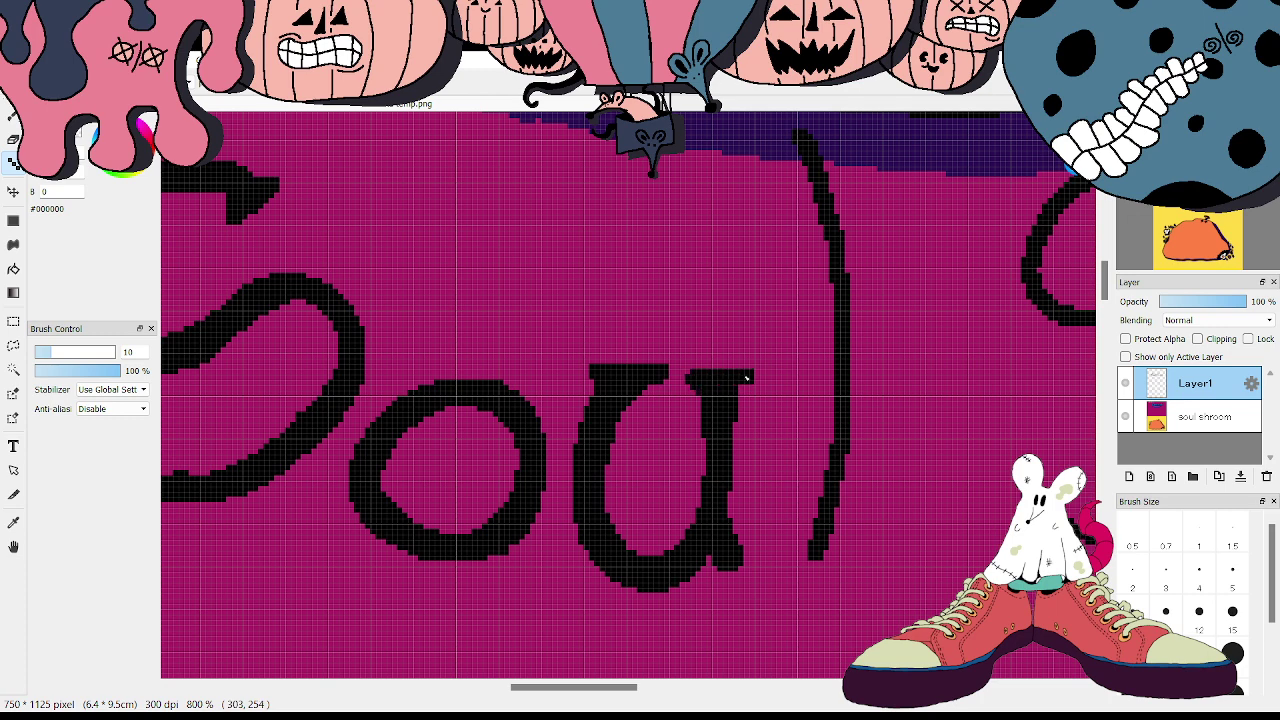
click(745, 378)
mouse_move(733, 567)
mouse_down()
mouse_move(718, 587)
mouse_move(763, 584)
mouse_up()
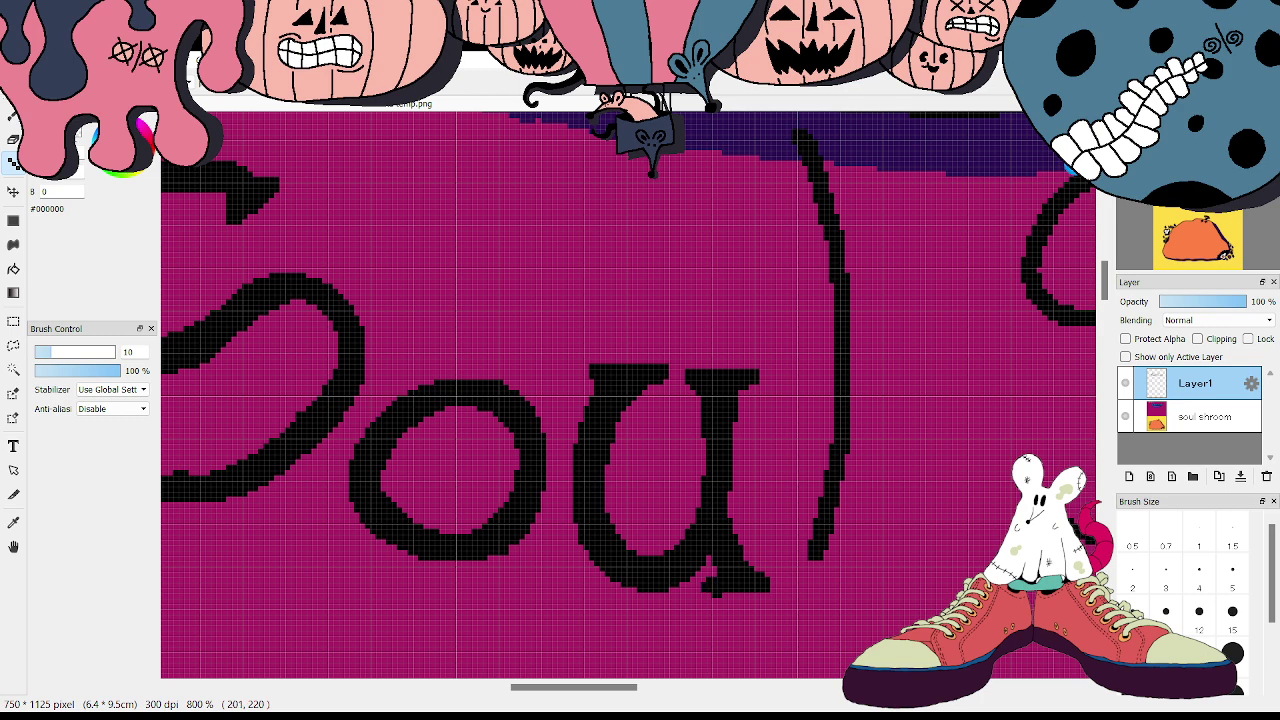
click(13, 139)
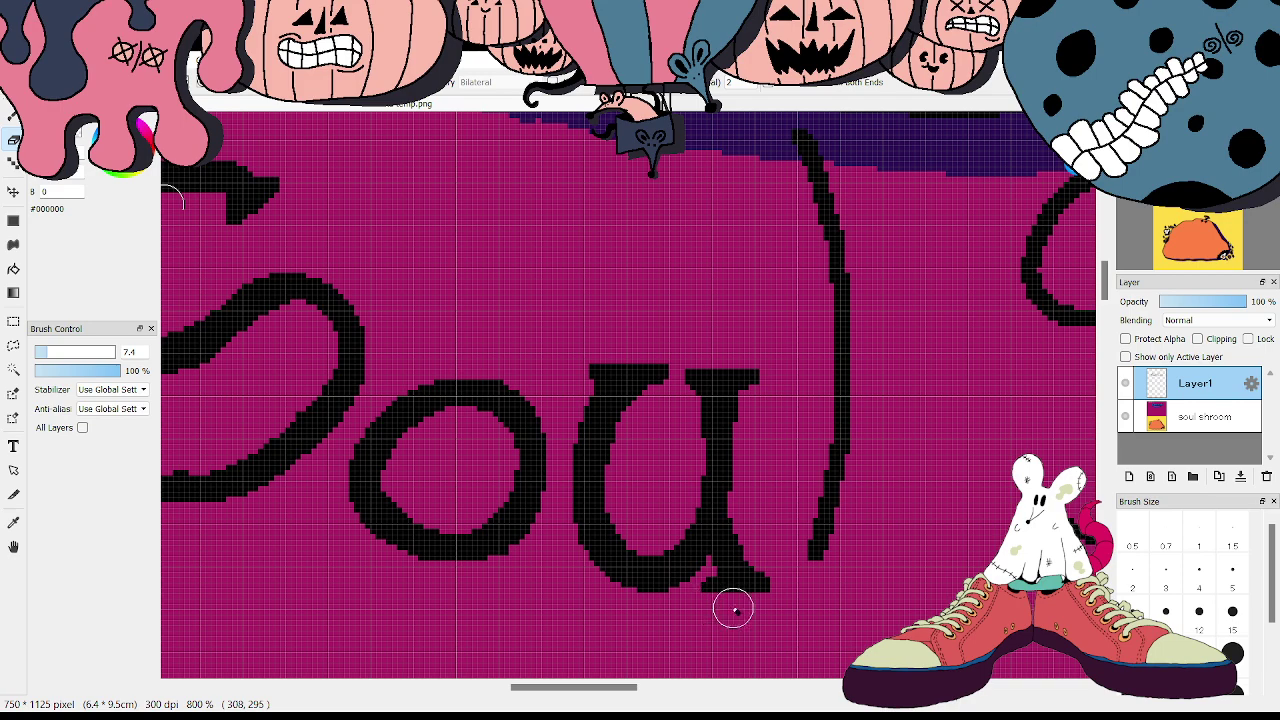
- Thicken the full stroke of the "l" in "Soul" with black using the Dot tool
click(13, 163)
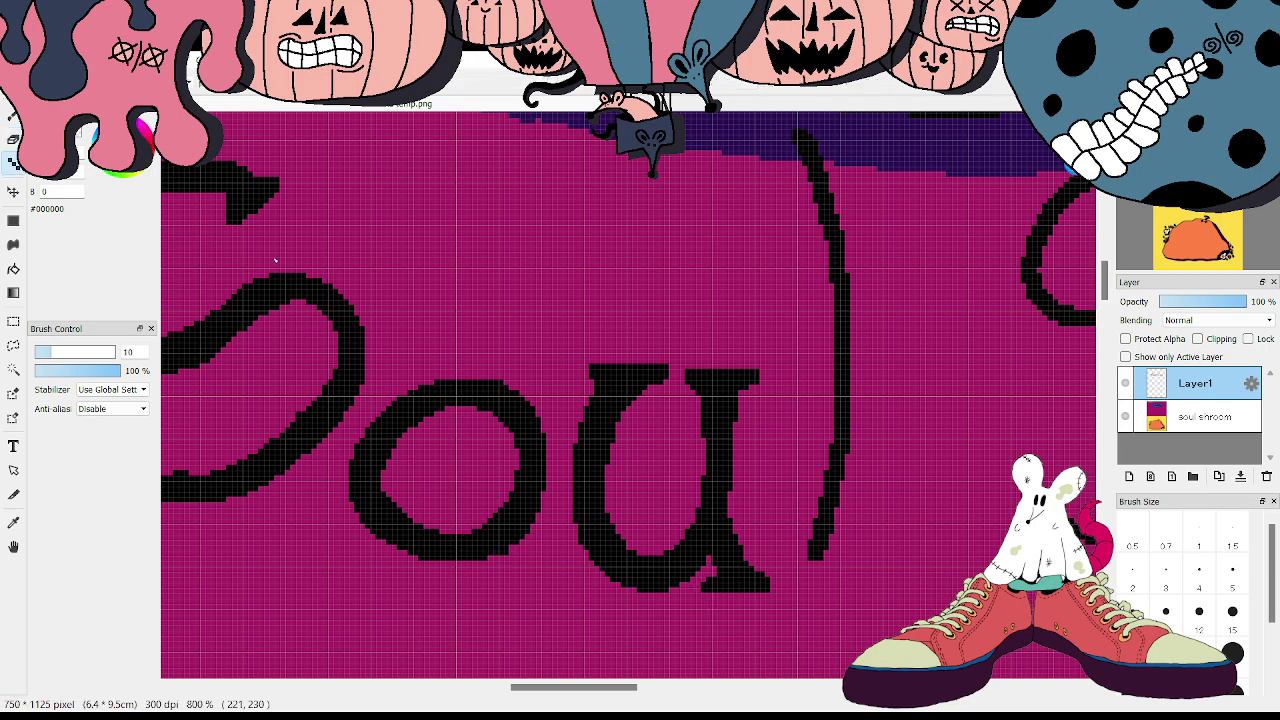
drag(1106, 280, 1108, 276)
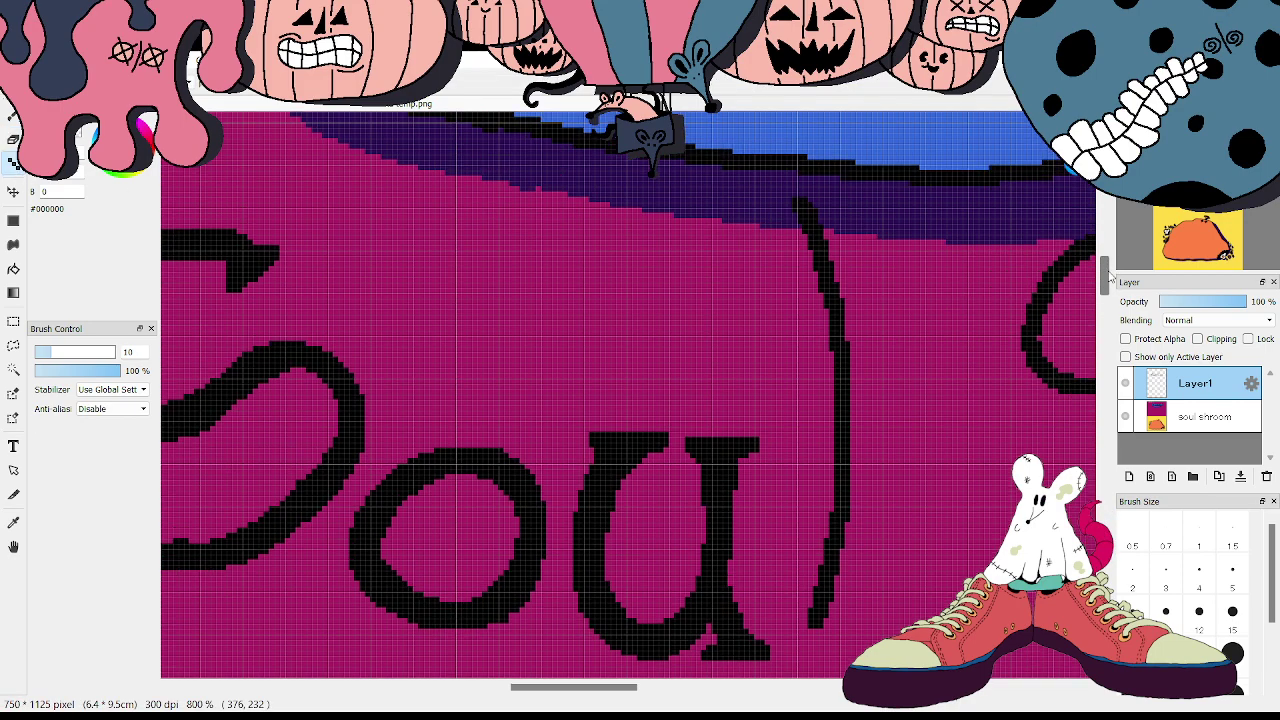
click(815, 202)
mouse_move(832, 243)
mouse_down()
mouse_move(857, 348)
mouse_move(859, 479)
mouse_move(830, 608)
mouse_up()
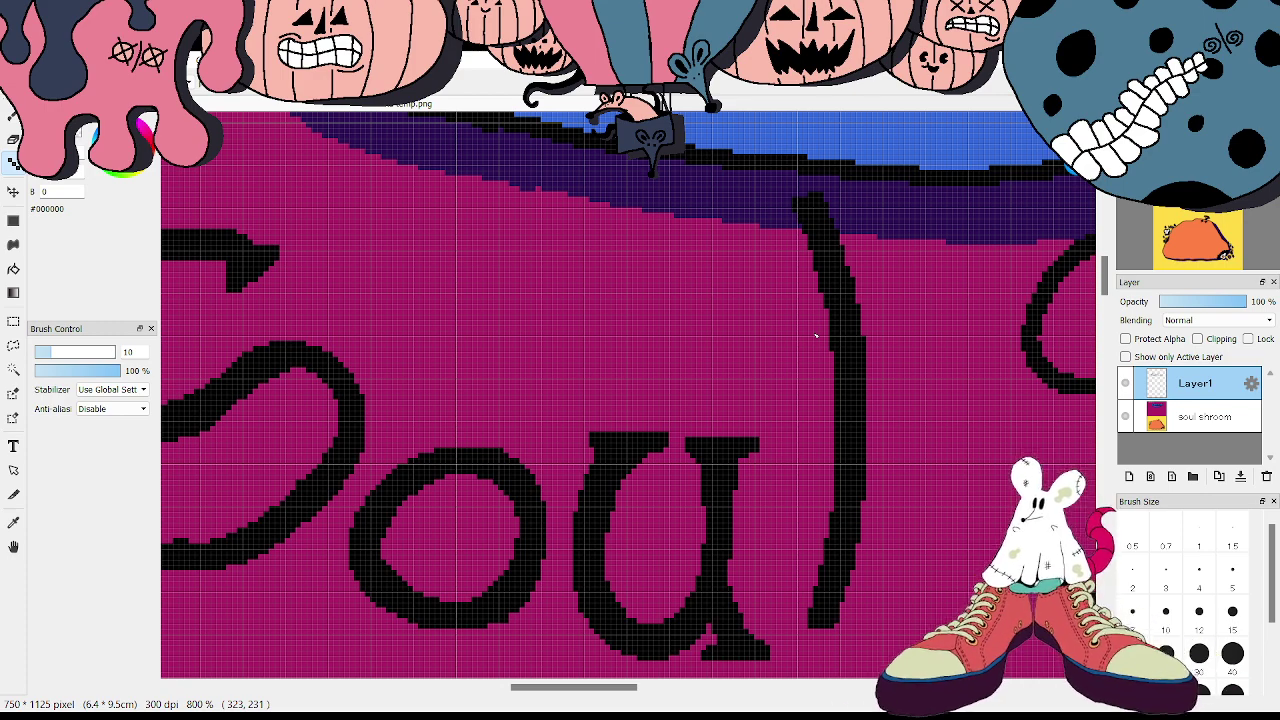
- Add flat black serifs to the foot and the top of the "l" in "Soul"
drag(1106, 266, 1106, 272)
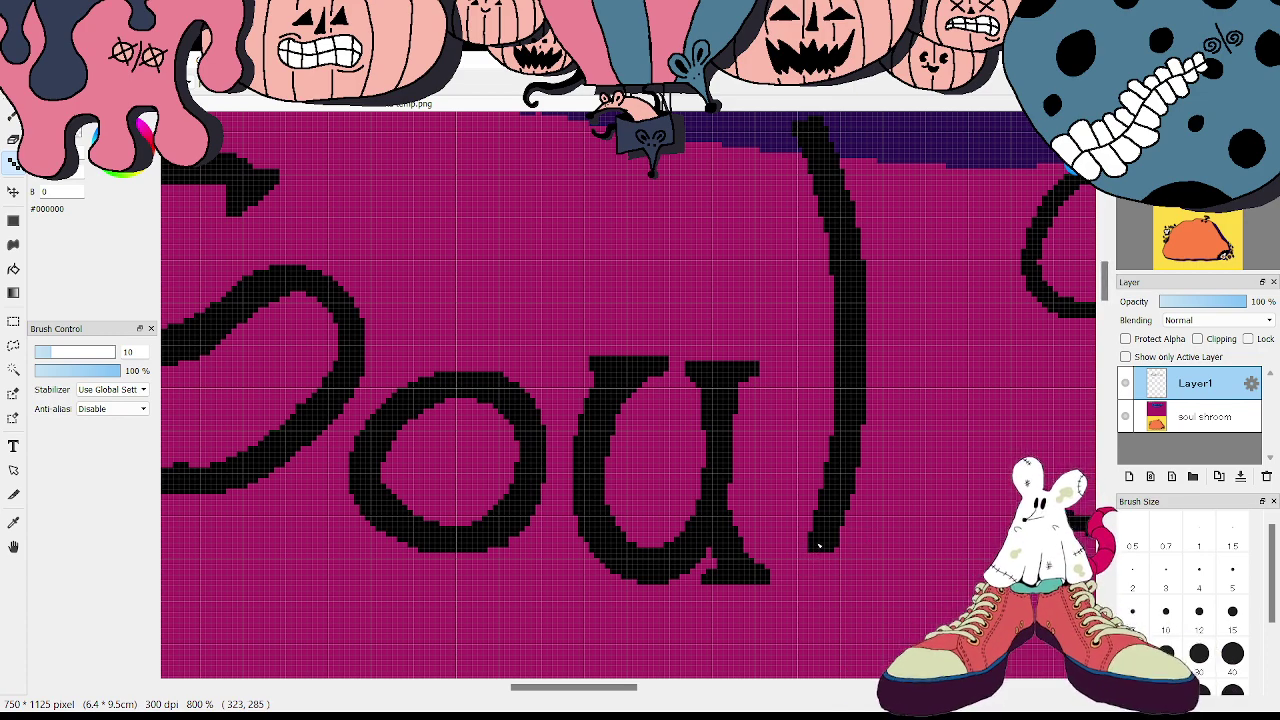
mouse_move(818, 546)
mouse_down()
mouse_move(791, 564)
mouse_move(844, 563)
mouse_up()
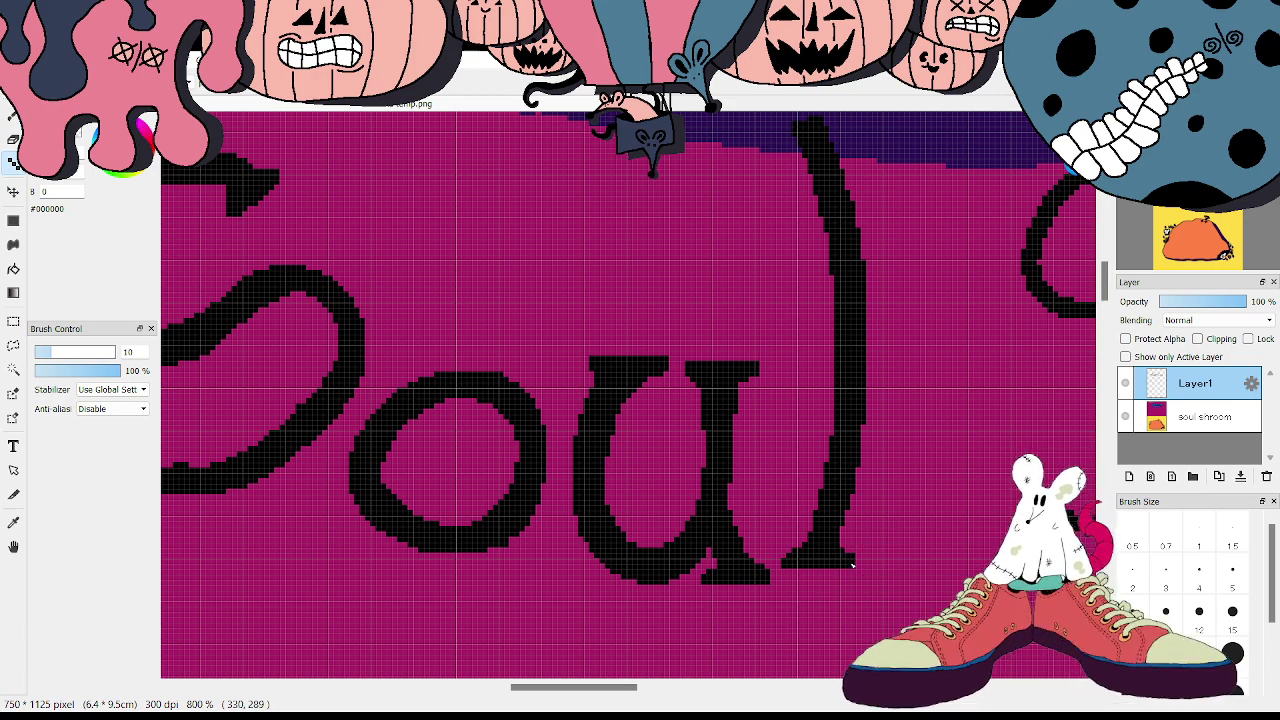
key(ctrl+z)
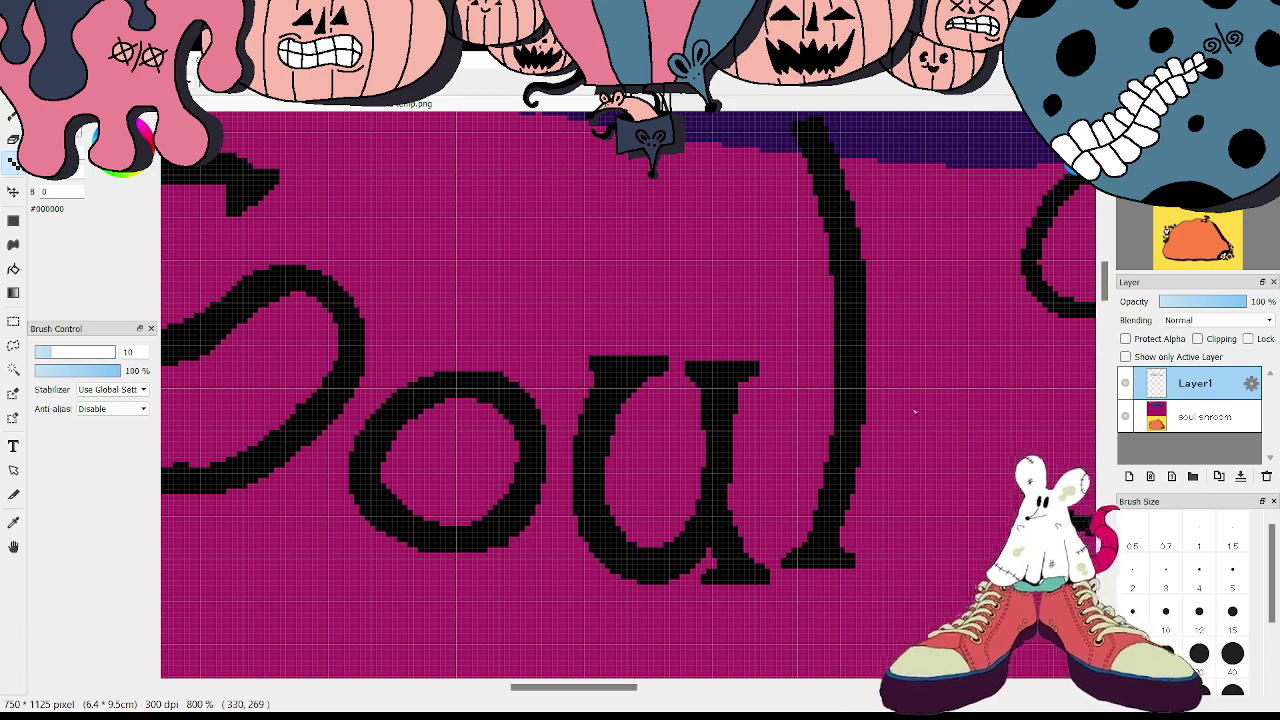
drag(1106, 280, 1107, 268)
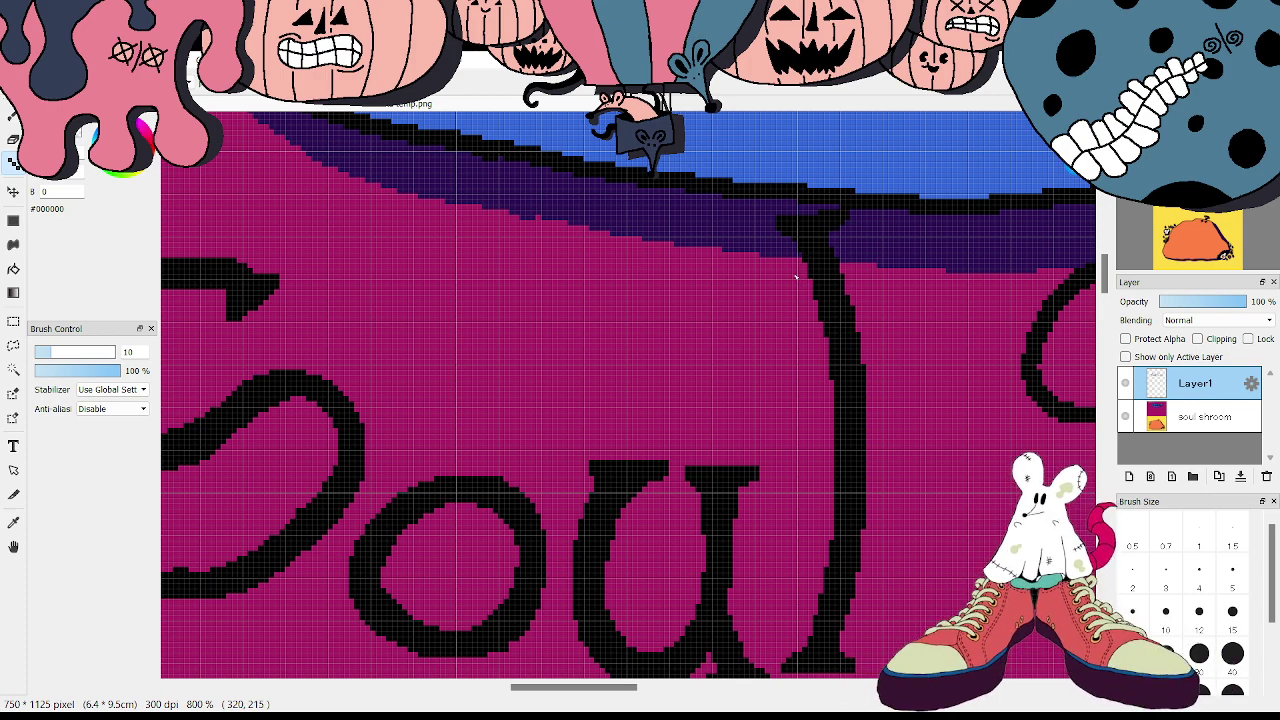
- Undo the last serif stroke at the top of the "l" in "Soul" and redraw it as a wider flat serif
key(ctrl+z)
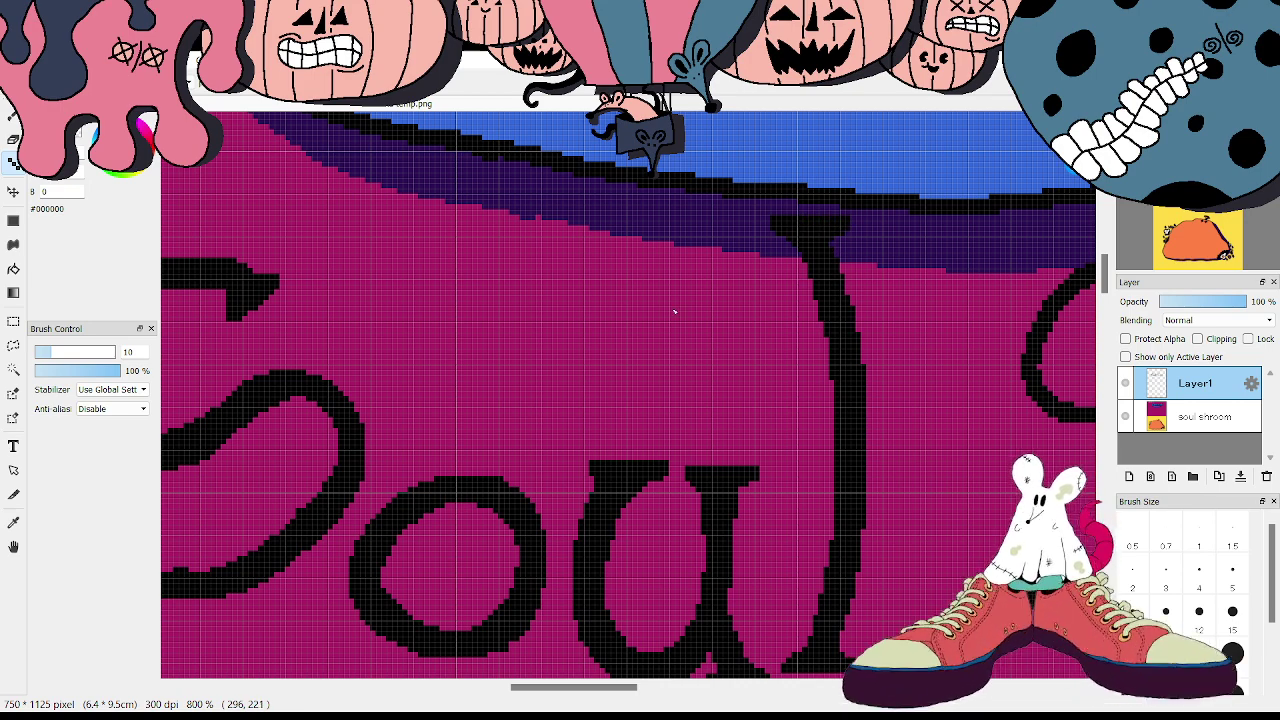
- Thicken the full curve of the "S" in "Shroom" with black using the Dot tool
drag(586, 687, 670, 695)
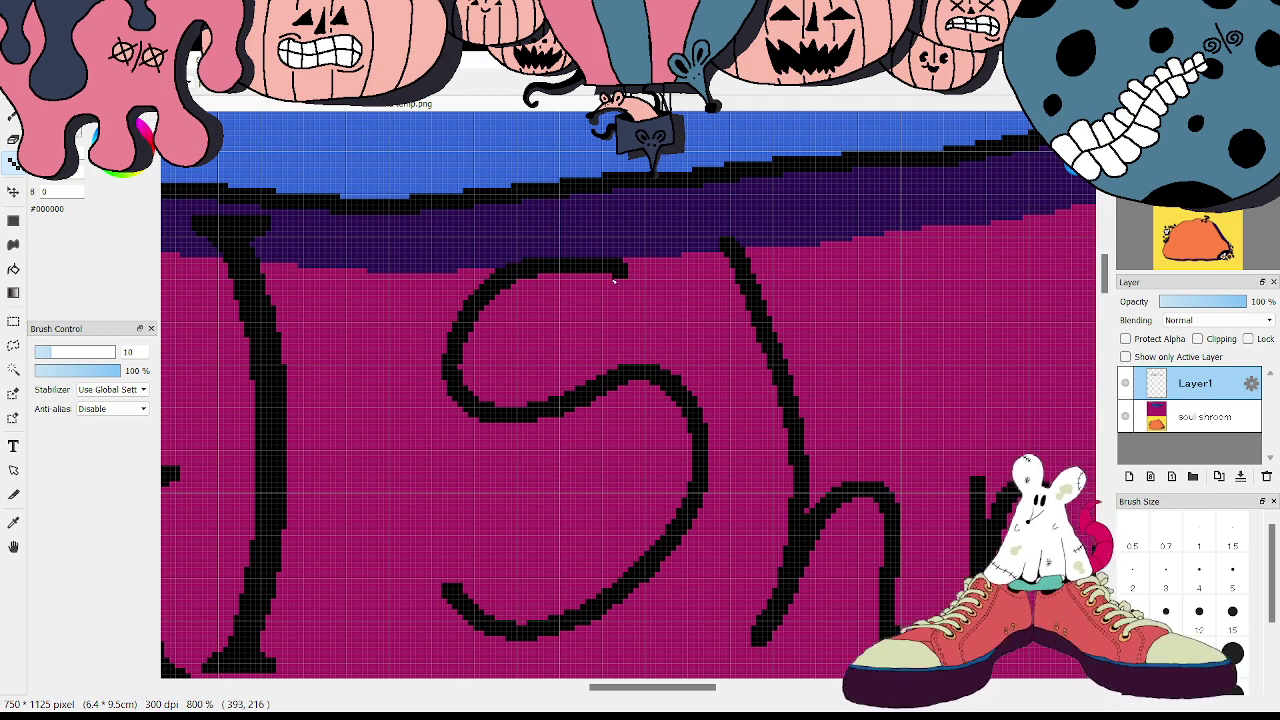
mouse_move(598, 280)
mouse_down()
mouse_move(532, 283)
mouse_move(492, 311)
mouse_move(467, 365)
mouse_move(474, 384)
mouse_move(526, 404)
mouse_move(619, 365)
mouse_move(668, 364)
mouse_move(712, 418)
mouse_move(714, 492)
mouse_up()
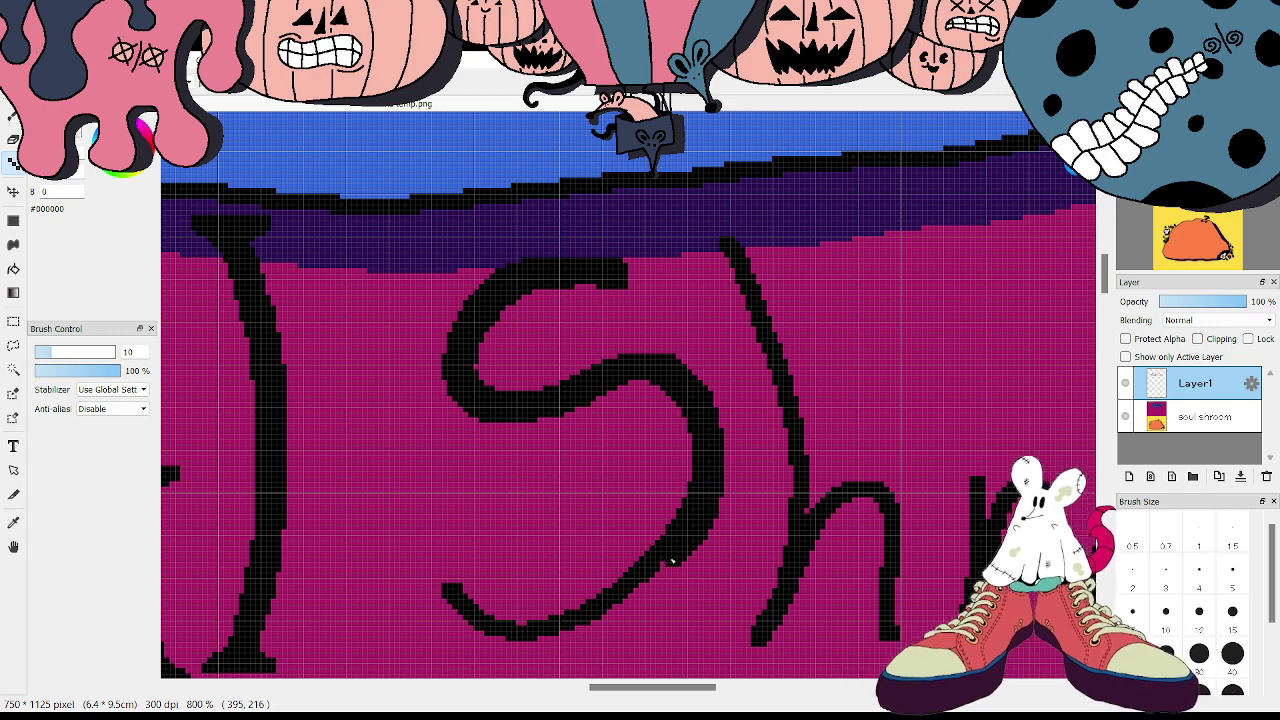
mouse_move(571, 630)
mouse_down()
mouse_move(532, 643)
mouse_move(616, 616)
mouse_up()
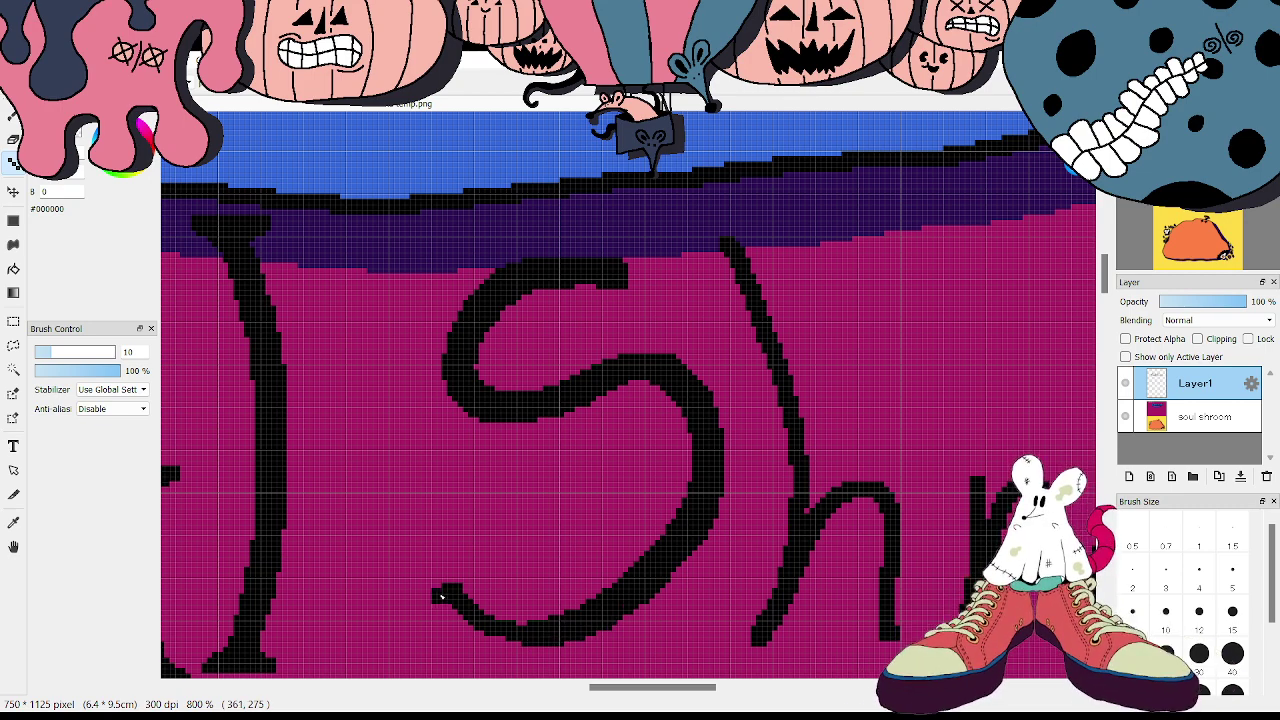
mouse_move(438, 596)
mouse_down()
mouse_move(503, 638)
mouse_move(543, 643)
mouse_move(496, 633)
mouse_move(514, 645)
mouse_move(576, 637)
mouse_up()
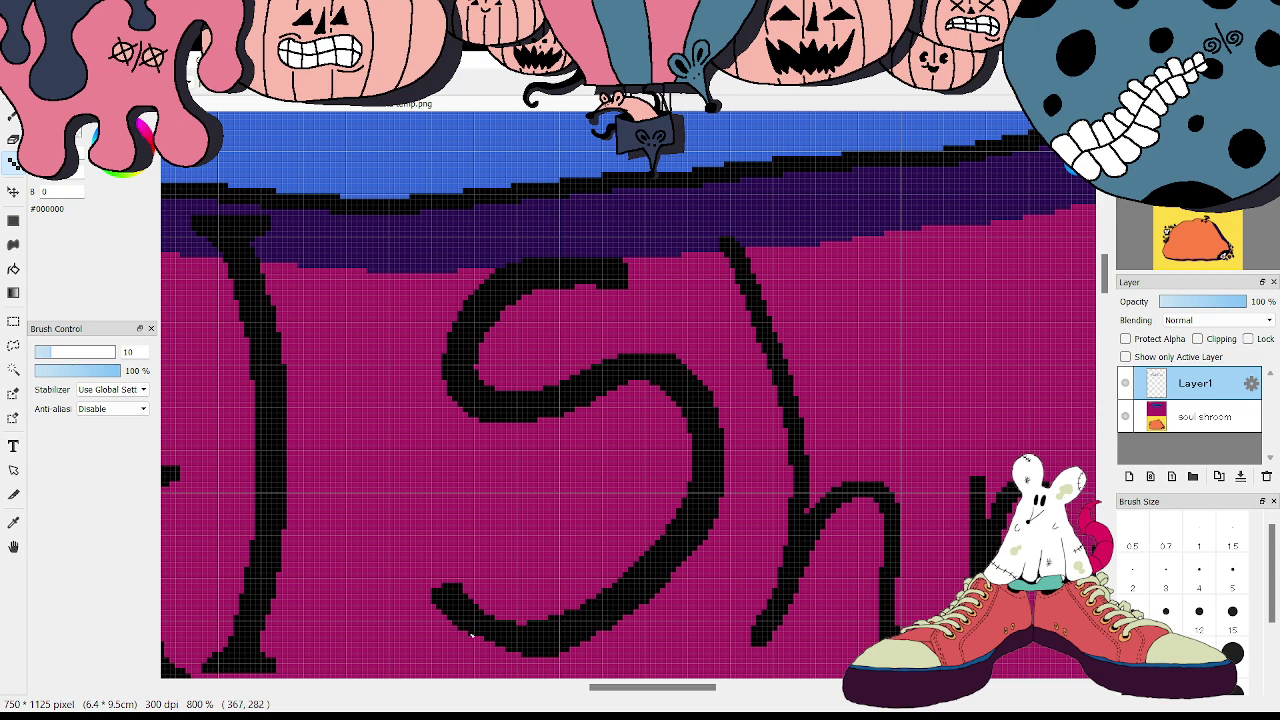
drag(460, 619, 518, 651)
- Add pointed black serifs to both ends of the "S" in "Shroom" and trim the lower serif's tip with the Eraser
mouse_move(612, 288)
mouse_down()
mouse_move(626, 304)
mouse_move(652, 292)
mouse_move(643, 276)
mouse_move(626, 285)
mouse_move(610, 316)
mouse_up()
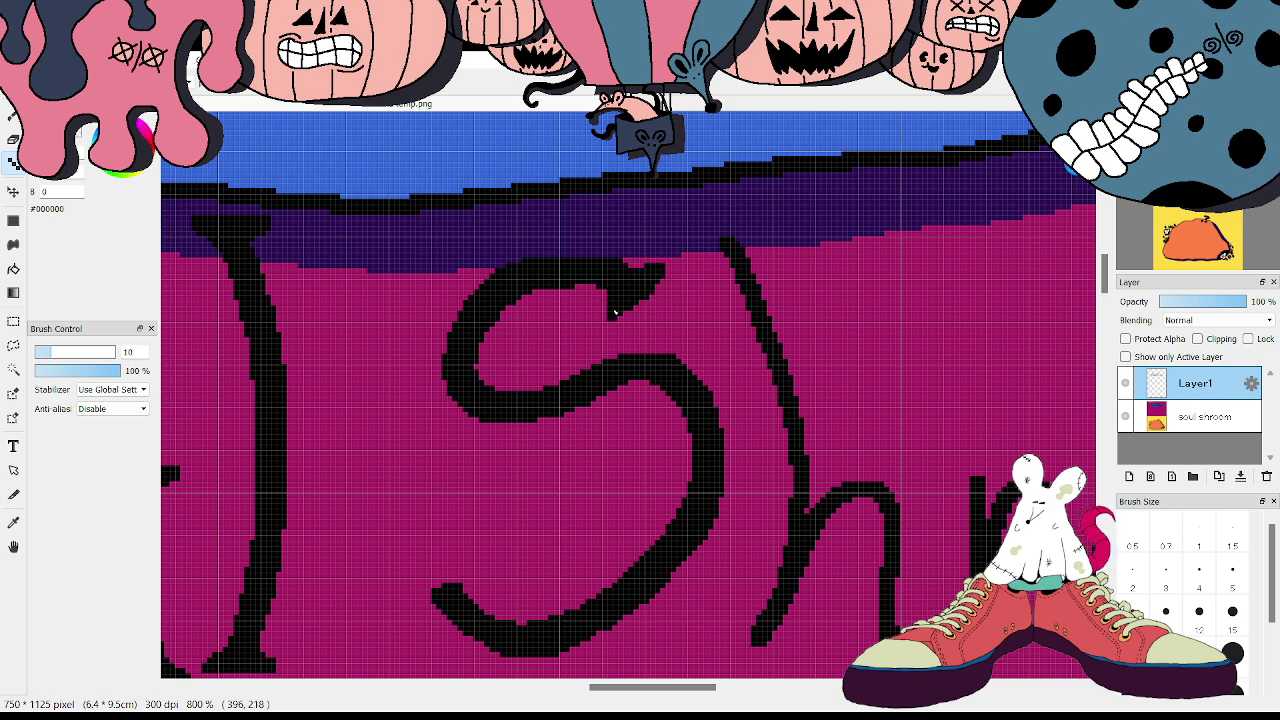
mouse_move(452, 602)
mouse_down()
mouse_move(420, 595)
mouse_move(471, 567)
mouse_move(444, 593)
mouse_move(469, 565)
mouse_up()
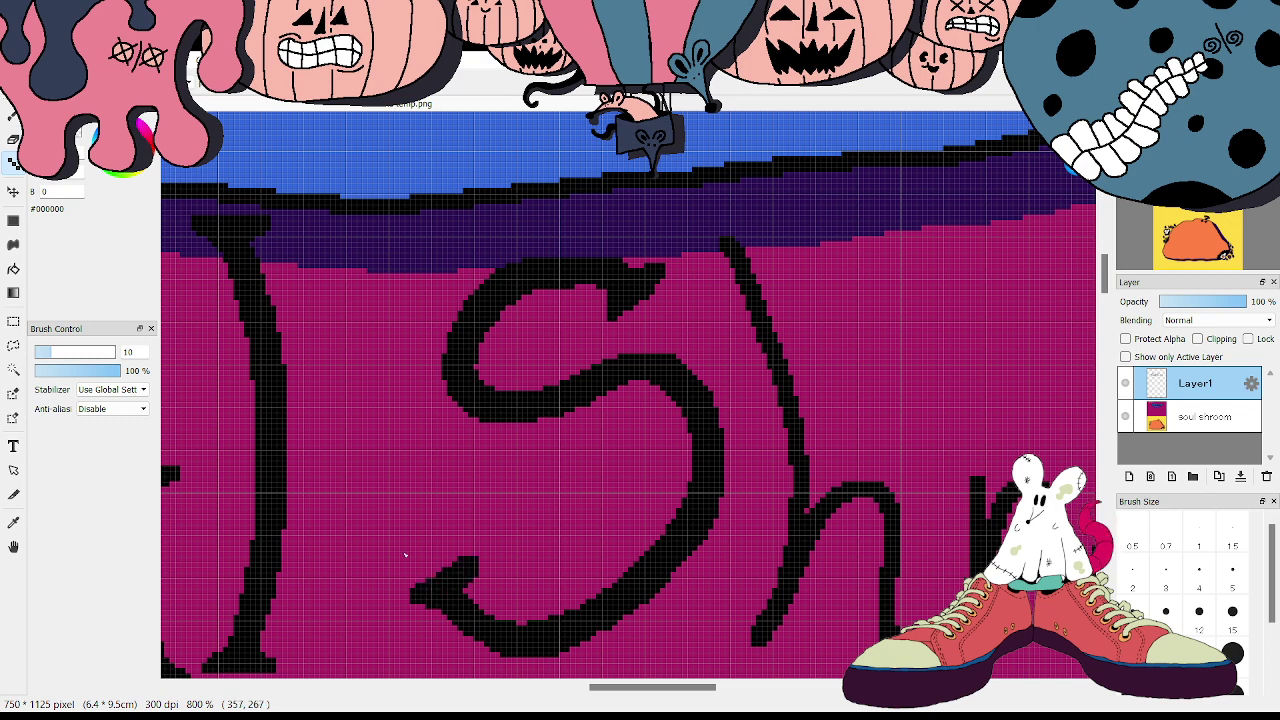
click(14, 140)
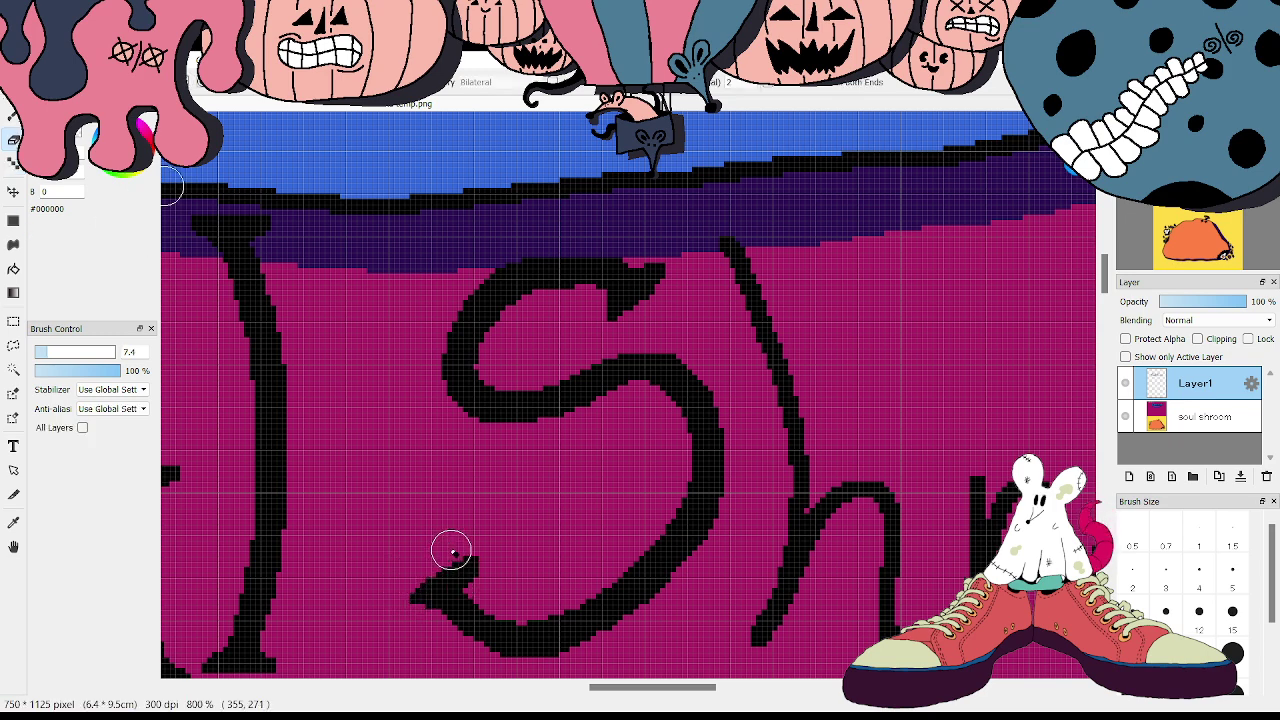
mouse_move(449, 543)
mouse_down()
mouse_move(486, 534)
mouse_move(484, 552)
mouse_up()
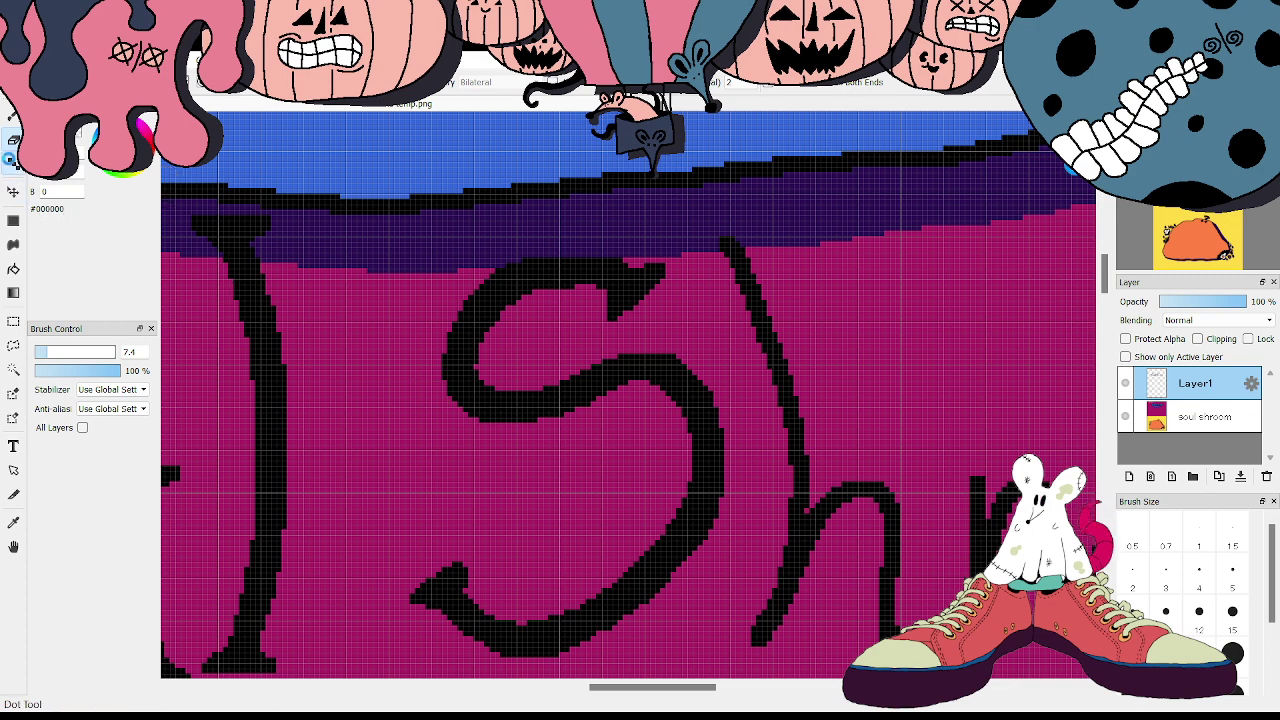
- Thicken the tall stem and the arch of the "h" in "Shroom" with black using the Dot tool
click(13, 163)
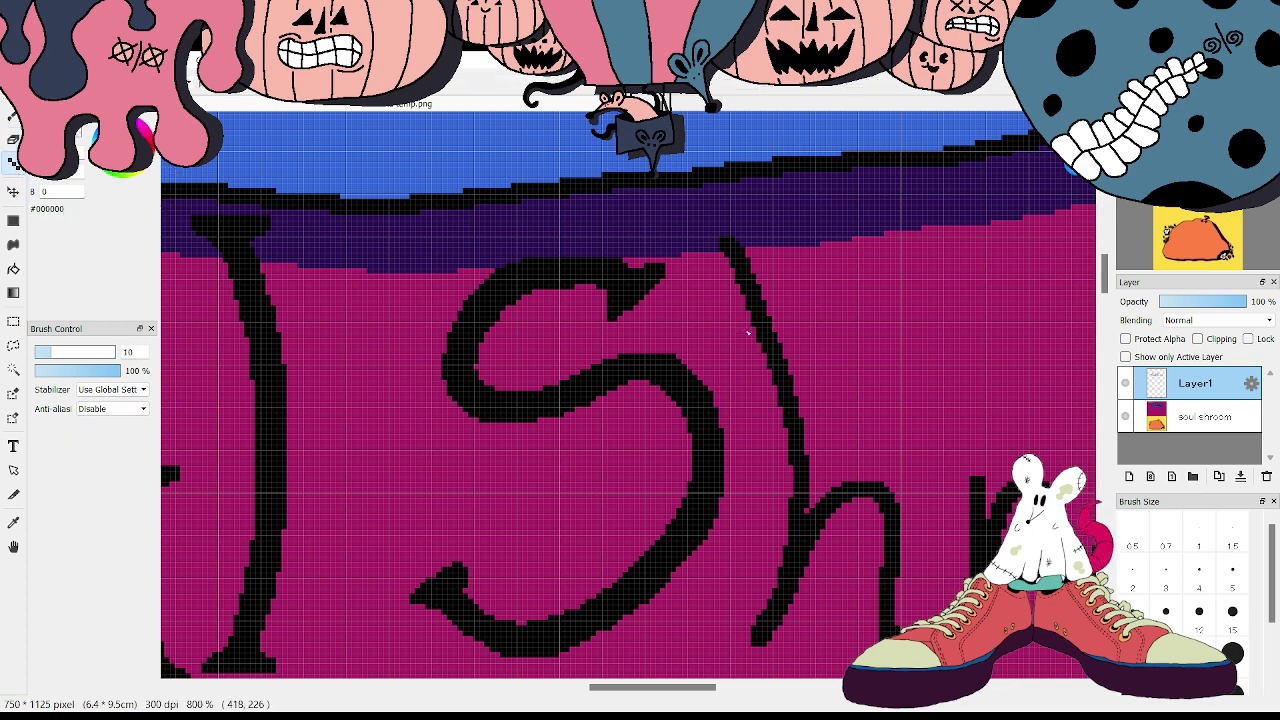
mouse_move(712, 240)
mouse_down()
mouse_move(768, 383)
mouse_move(786, 490)
mouse_move(738, 634)
mouse_up()
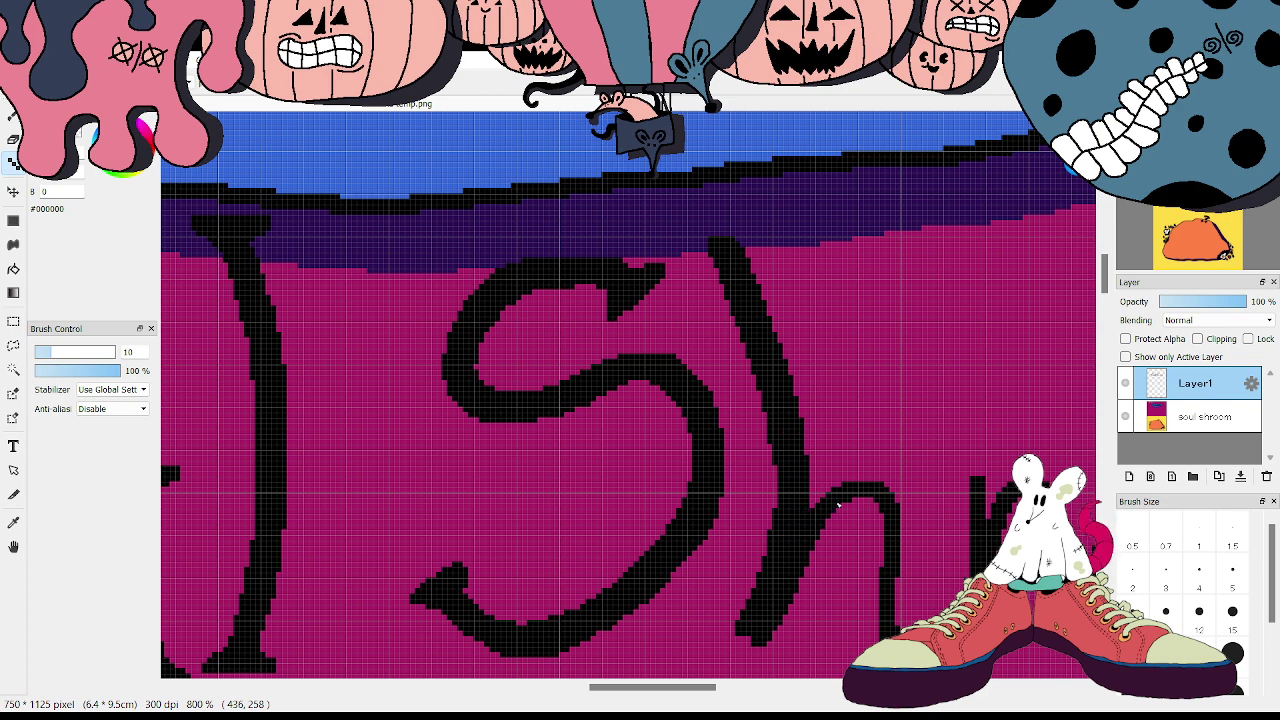
mouse_move(810, 511)
mouse_down()
mouse_move(846, 472)
mouse_move(888, 470)
mouse_move(908, 560)
mouse_move(893, 630)
mouse_up()
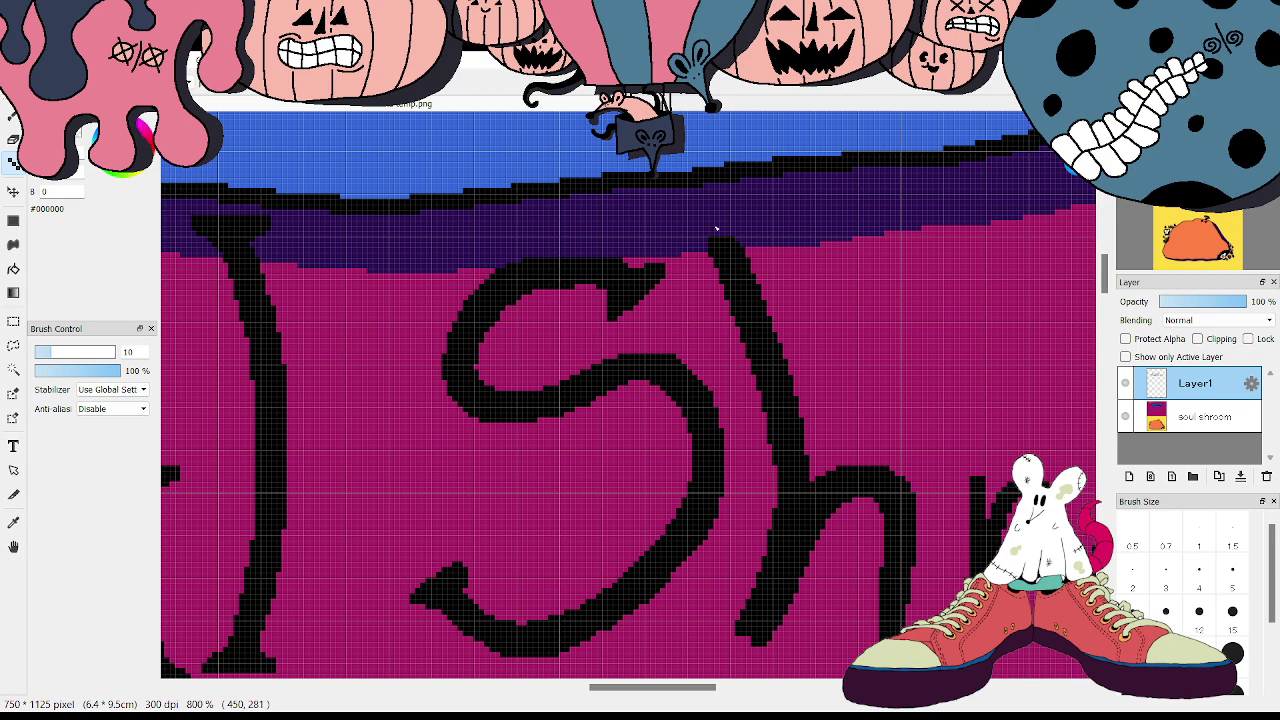
- Add a slanted black serif to the top of the "h" and flat serifs to both its feet, redrawing the first foot serif
mouse_move(714, 249)
mouse_down()
mouse_move(694, 237)
mouse_move(752, 222)
mouse_up()
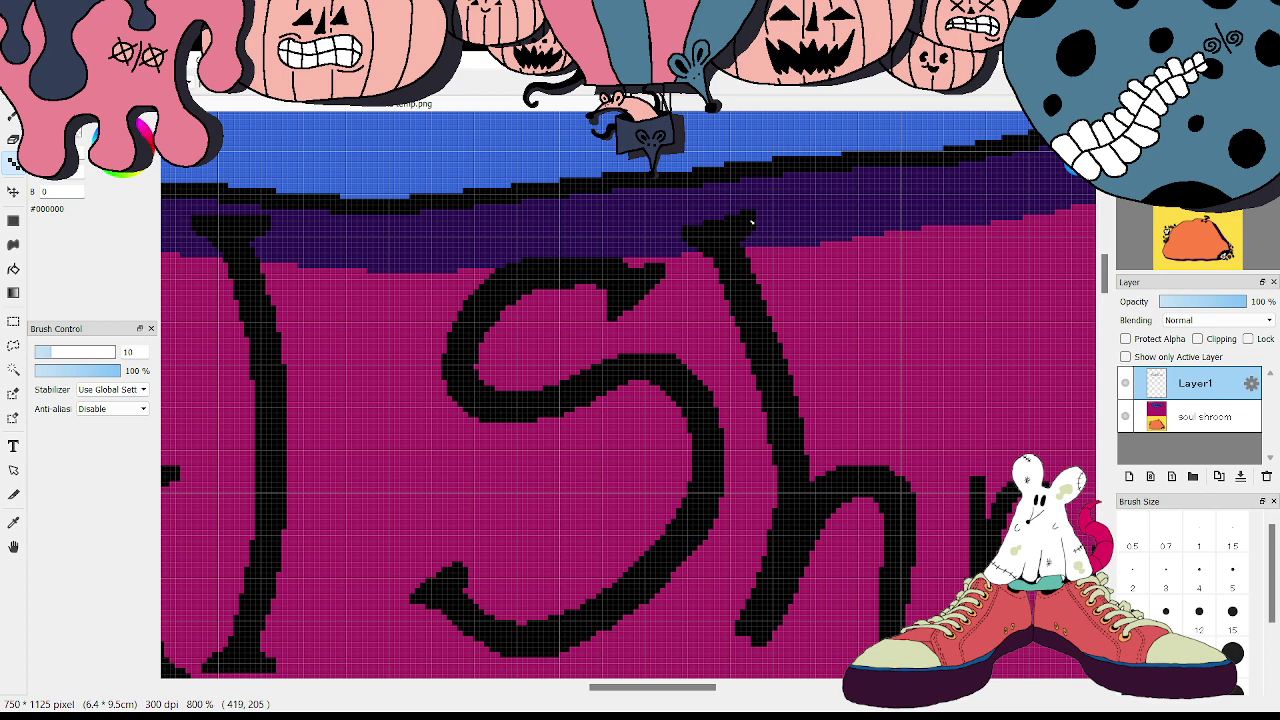
mouse_move(746, 629)
mouse_down()
mouse_move(707, 653)
mouse_move(781, 652)
mouse_up()
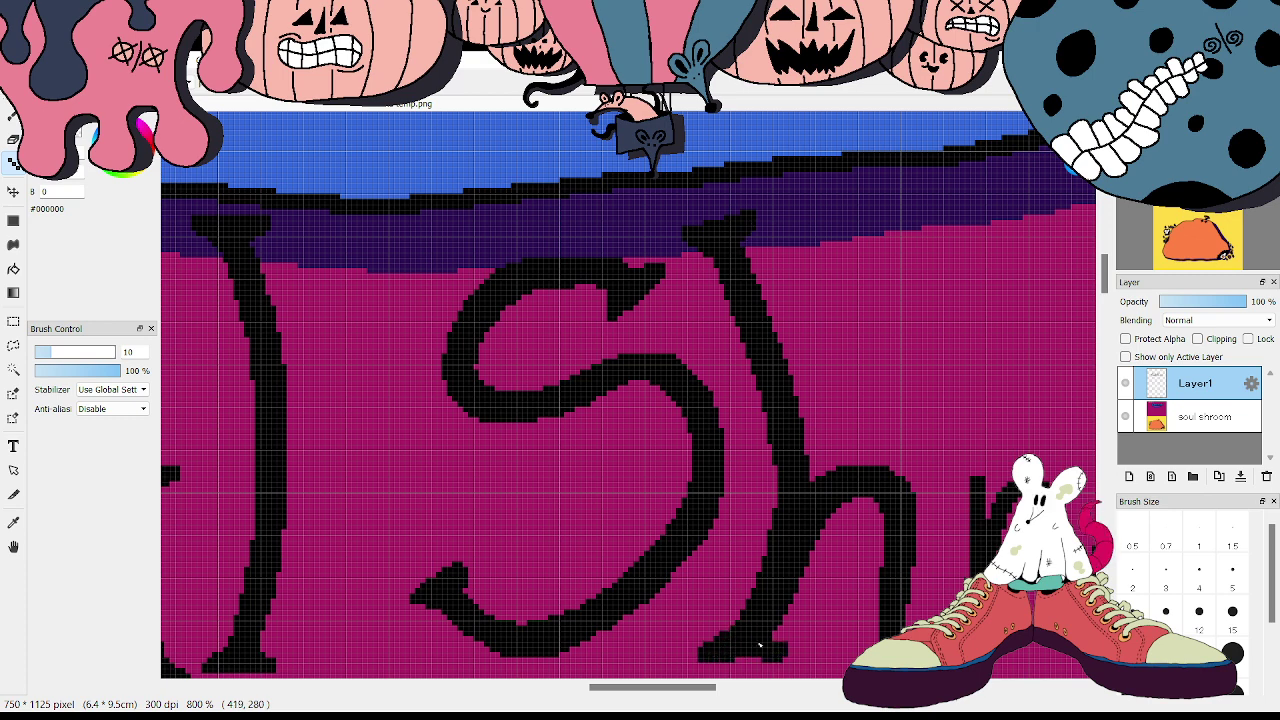
key(ctrl+z)
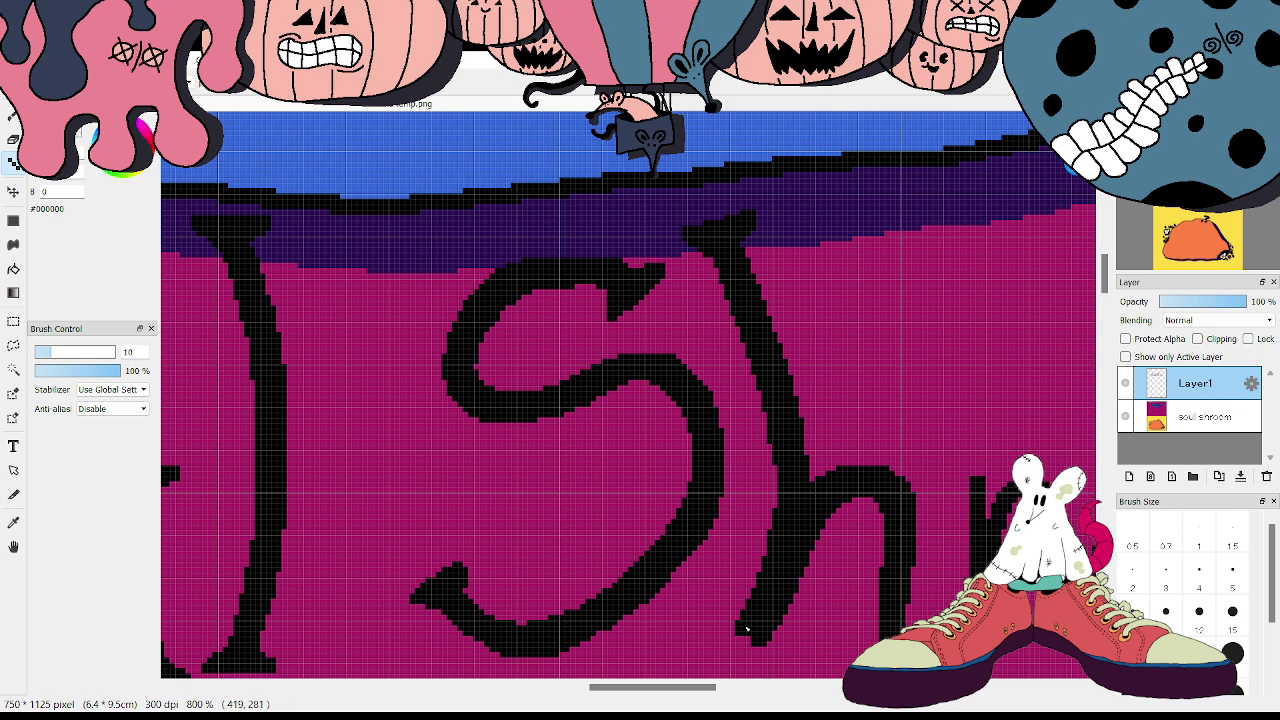
mouse_move(746, 629)
mouse_down()
mouse_move(710, 655)
mouse_move(794, 650)
mouse_move(770, 645)
mouse_up()
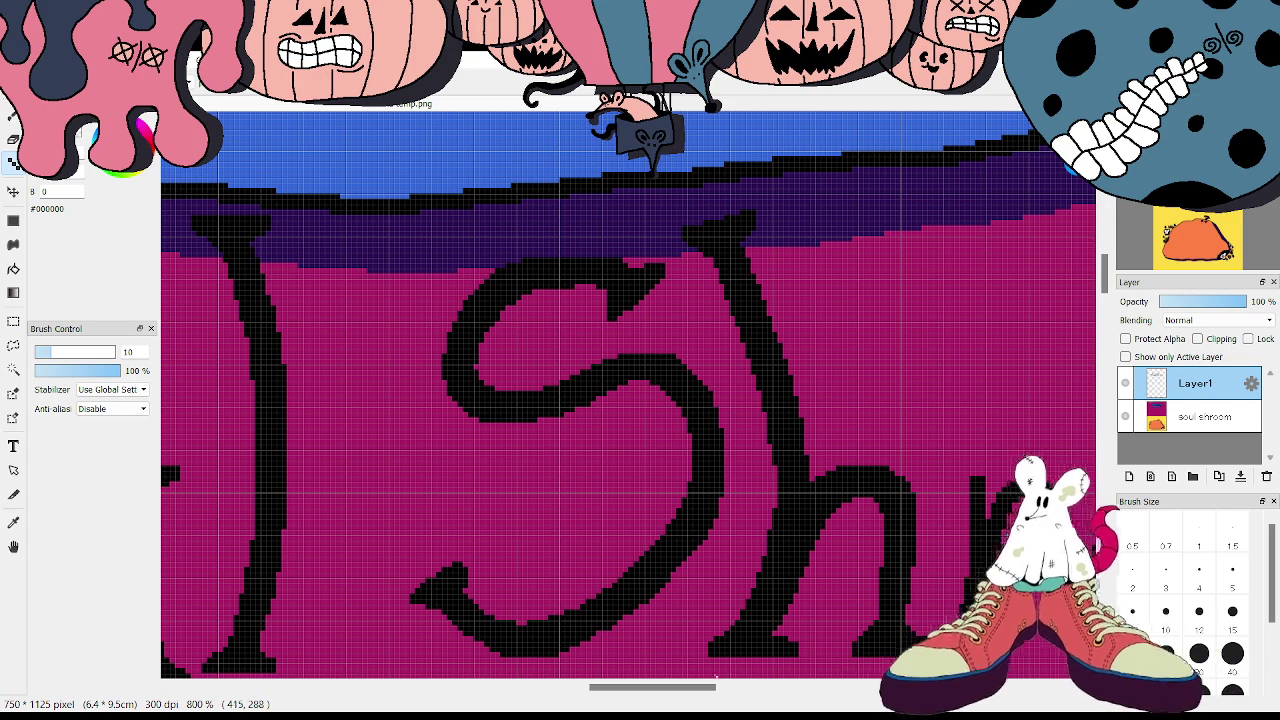
- Thicken the stem and arm of the "r" in "Shroom" with black and extend the stem's top slightly upward
drag(671, 690, 695, 690)
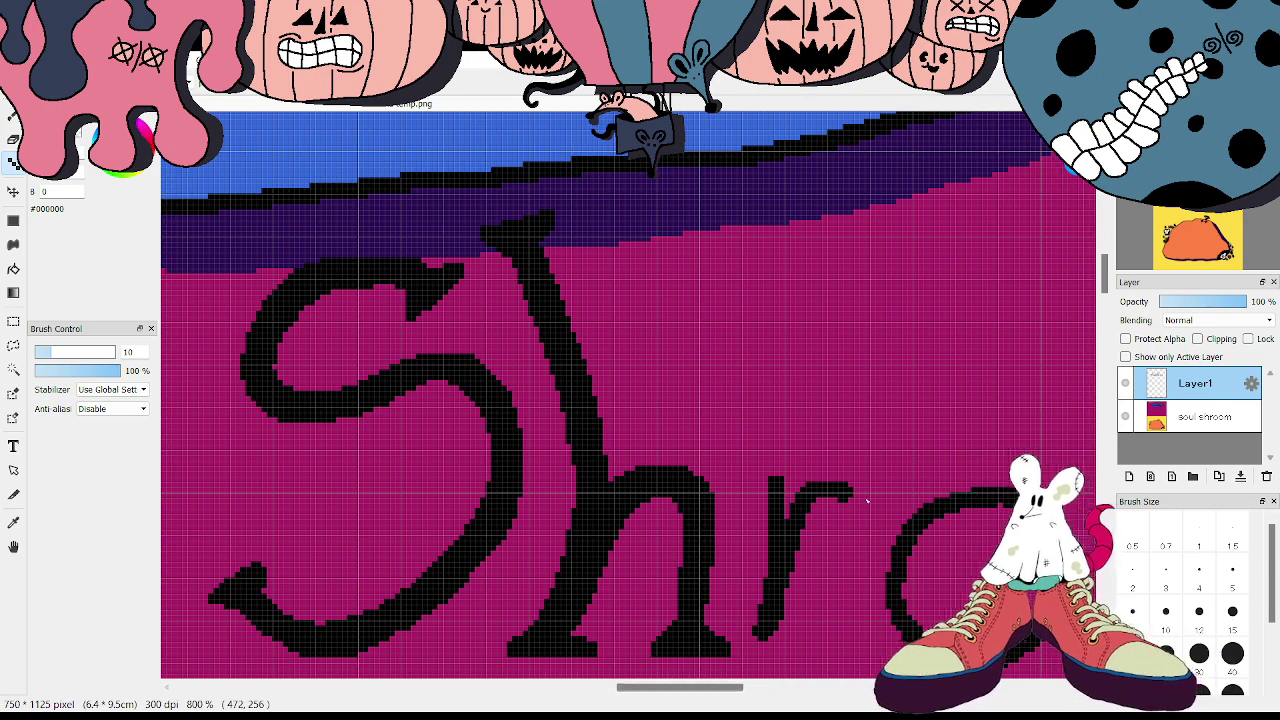
drag(1105, 263, 1105, 300)
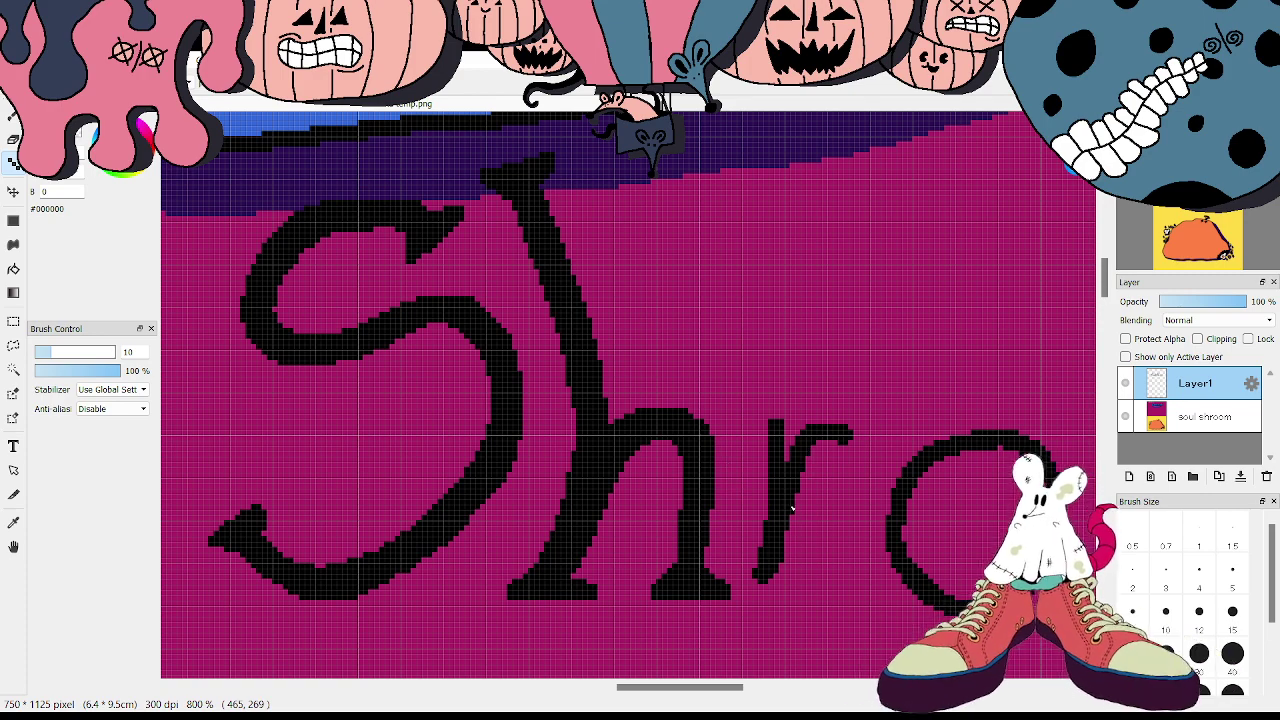
mouse_move(777, 584)
mouse_down()
mouse_move(806, 472)
mouse_move(826, 444)
mouse_move(855, 446)
mouse_move(859, 460)
mouse_up()
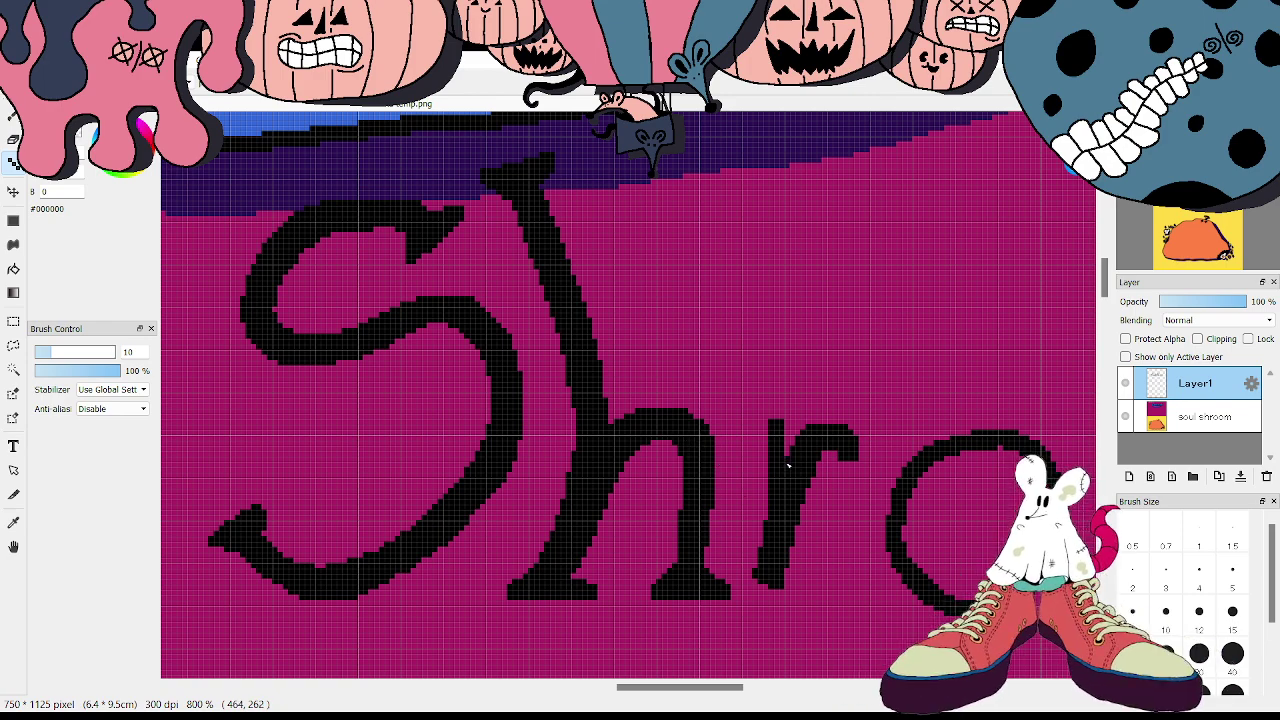
drag(790, 455, 780, 414)
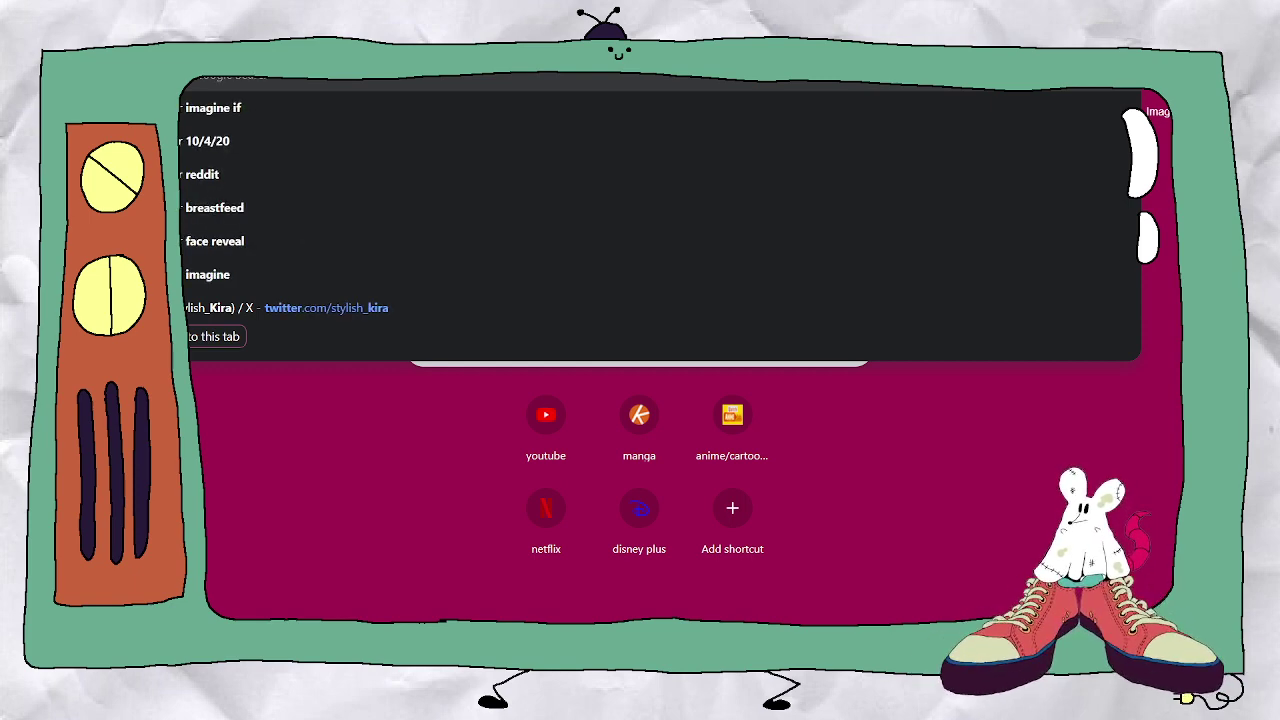
- Switch to the web browser and look through the Twitter search results for the Lunacid developer, checking the music producer's profile and returning
key(Escape)
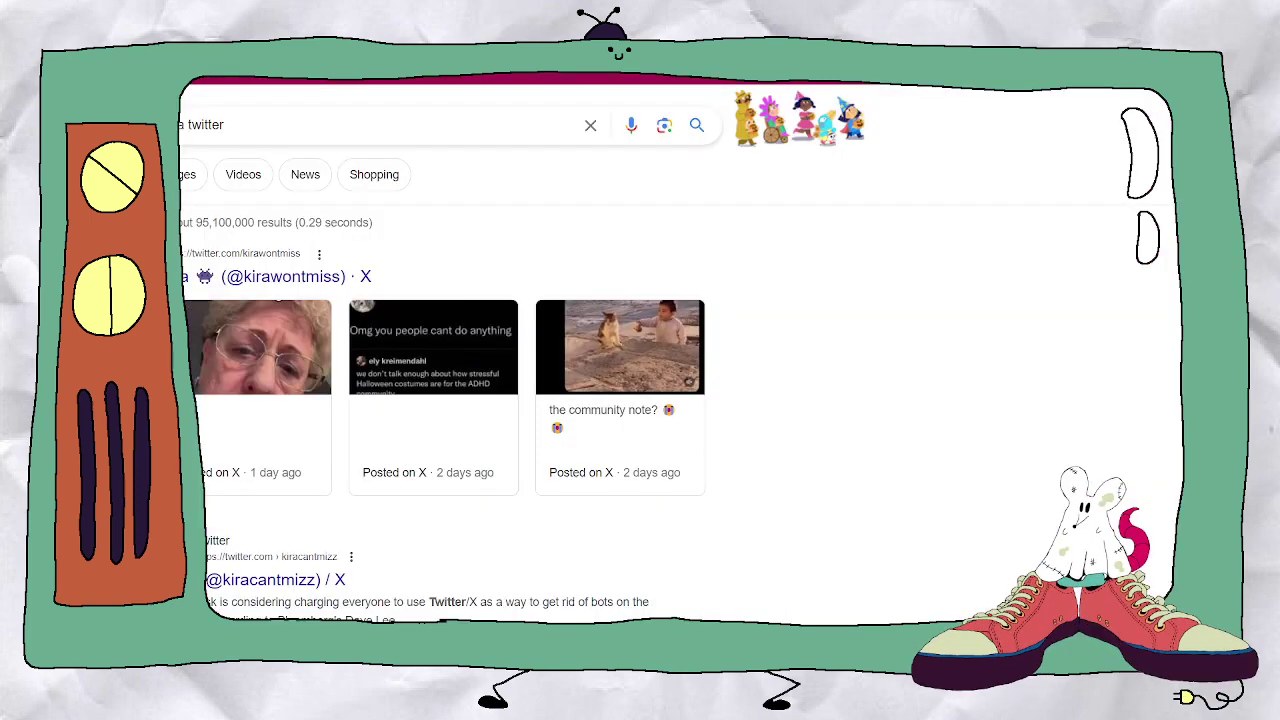
scroll(192, 374, down, 2)
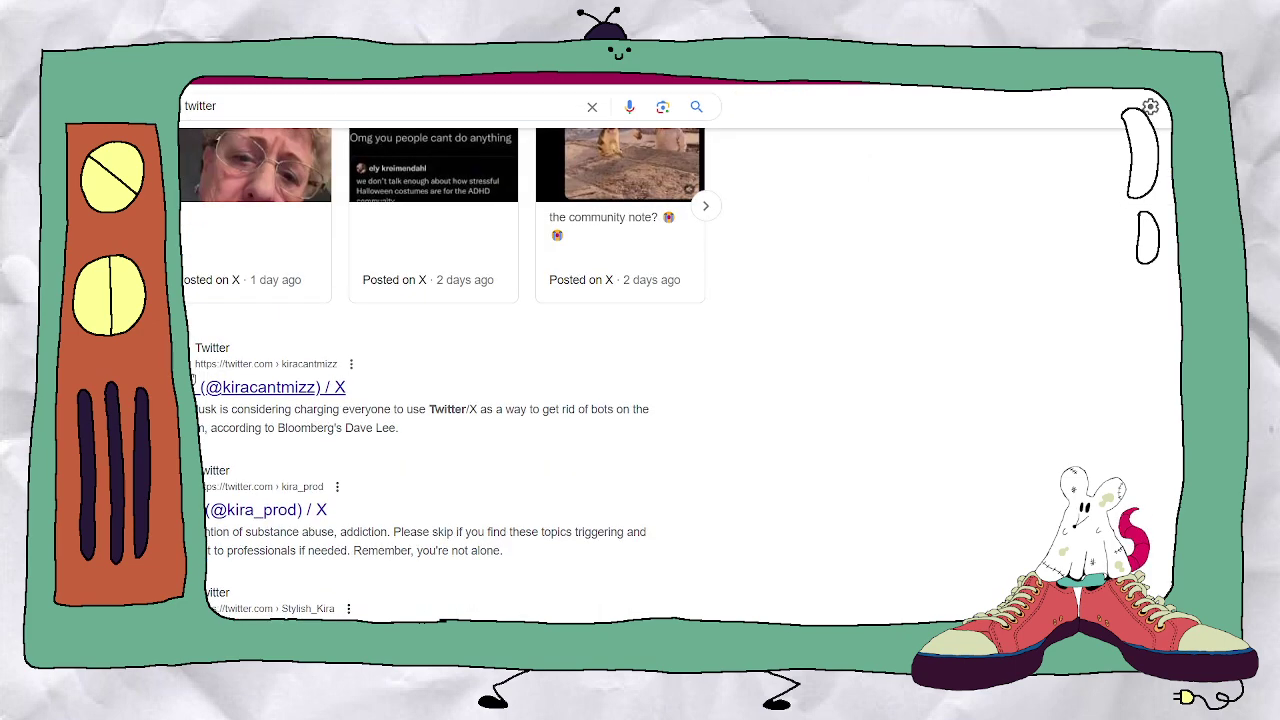
scroll(192, 374, down, 1)
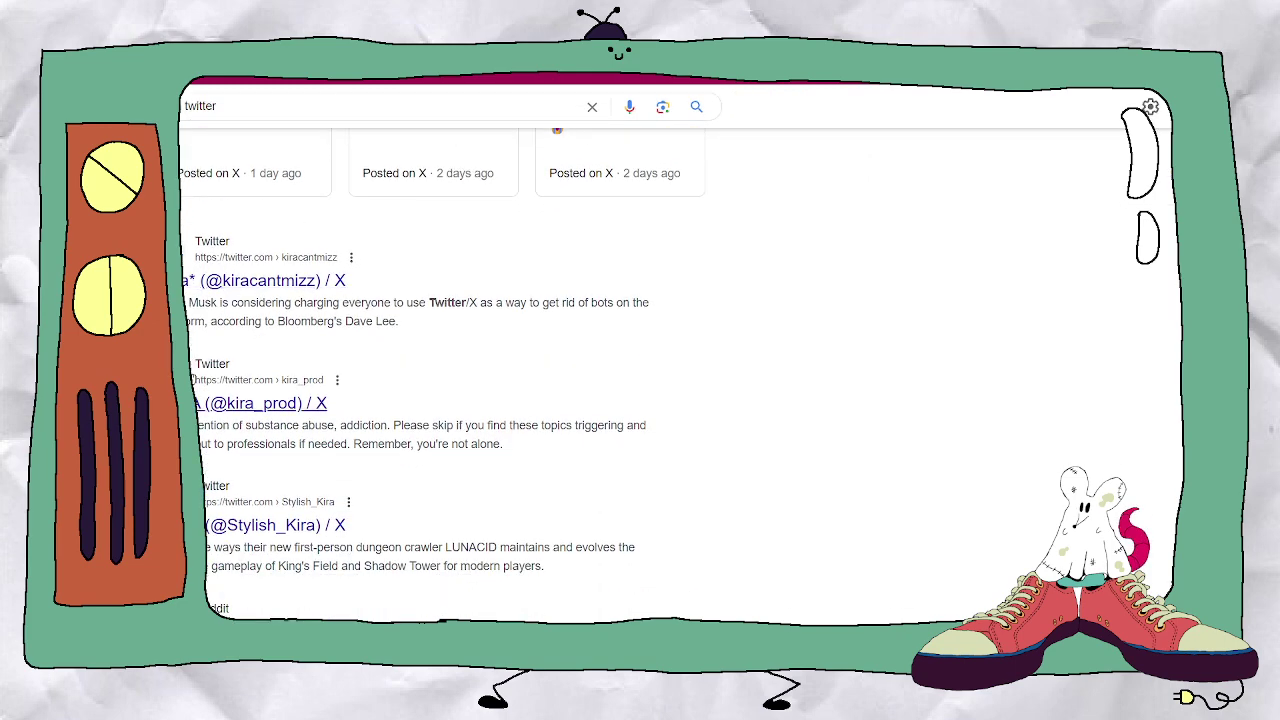
click(213, 404)
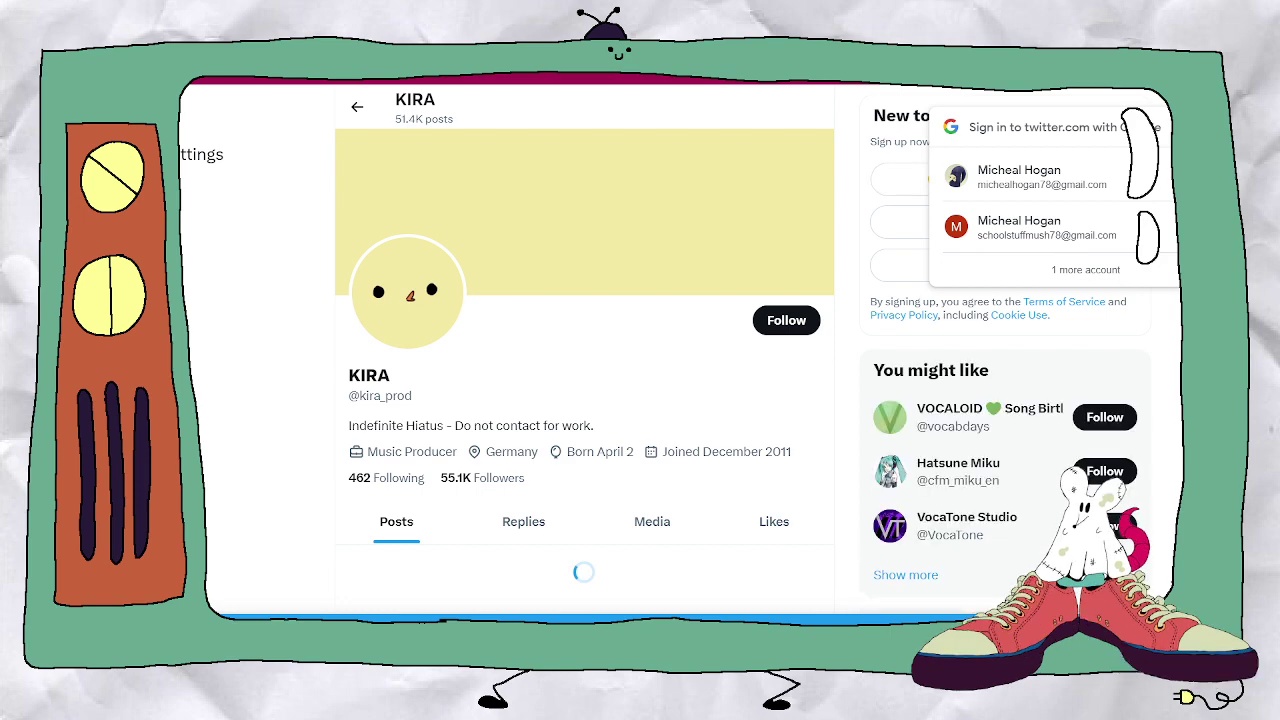
key(alt+Left)
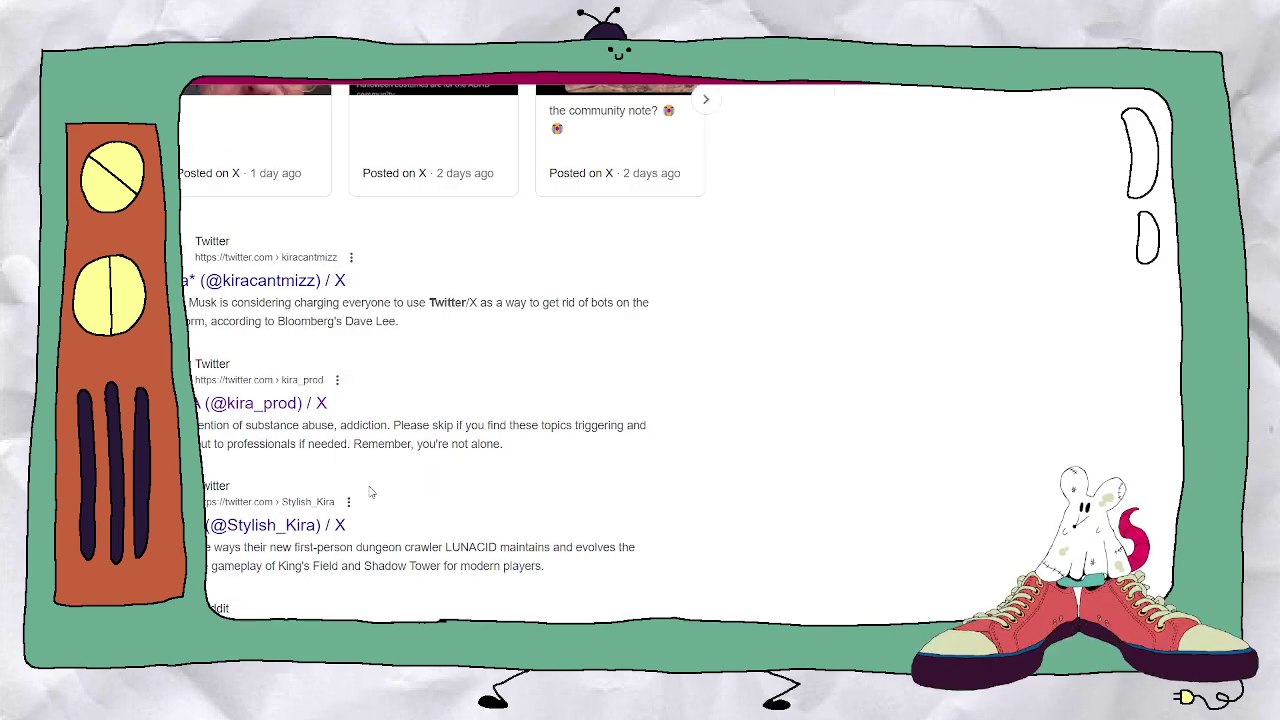
scroll(369, 491, down, 1)
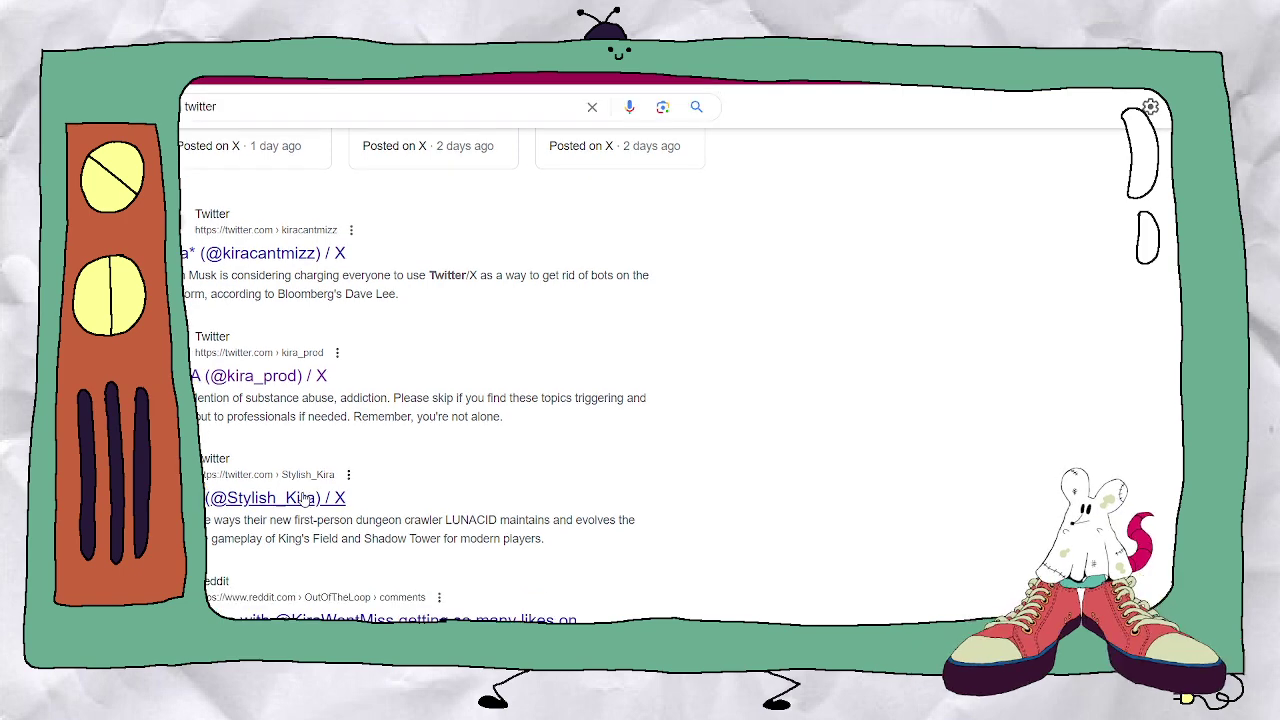
- Open the Lunacid developer's profile, look through the pinned release post and the posts below it, and dismiss the login prompt
click(297, 497)
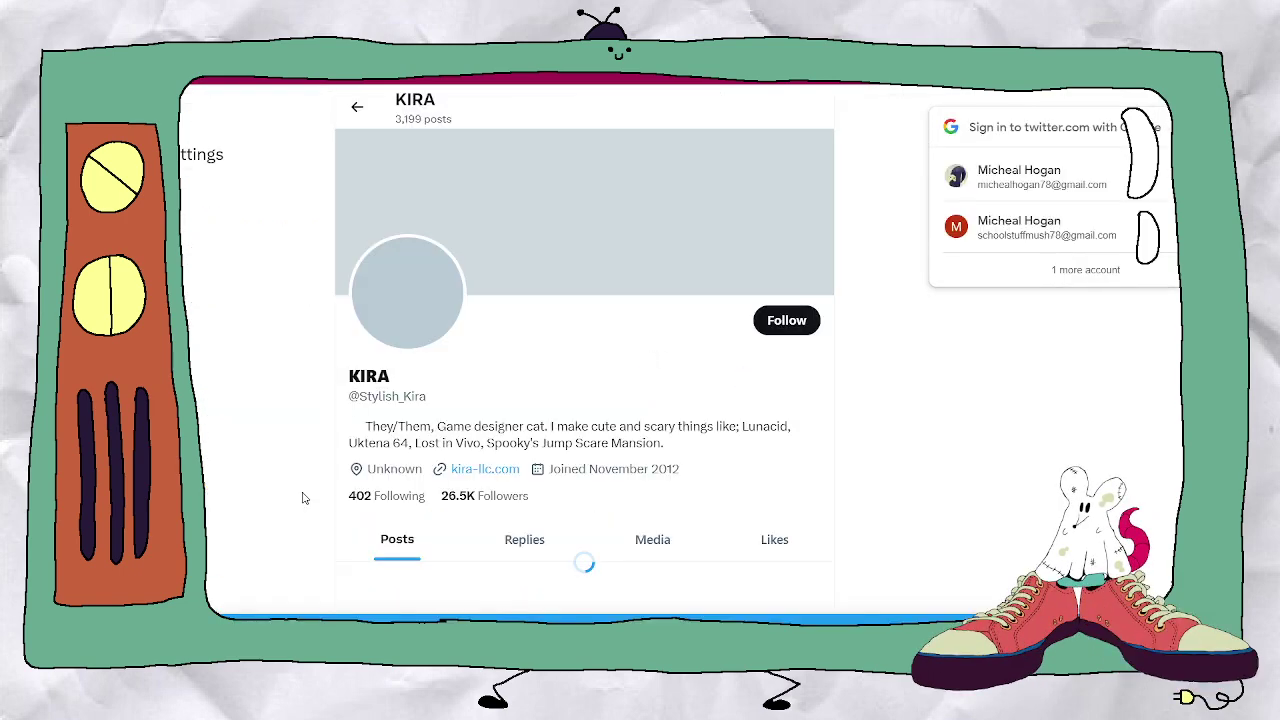
scroll(305, 497, down, 2)
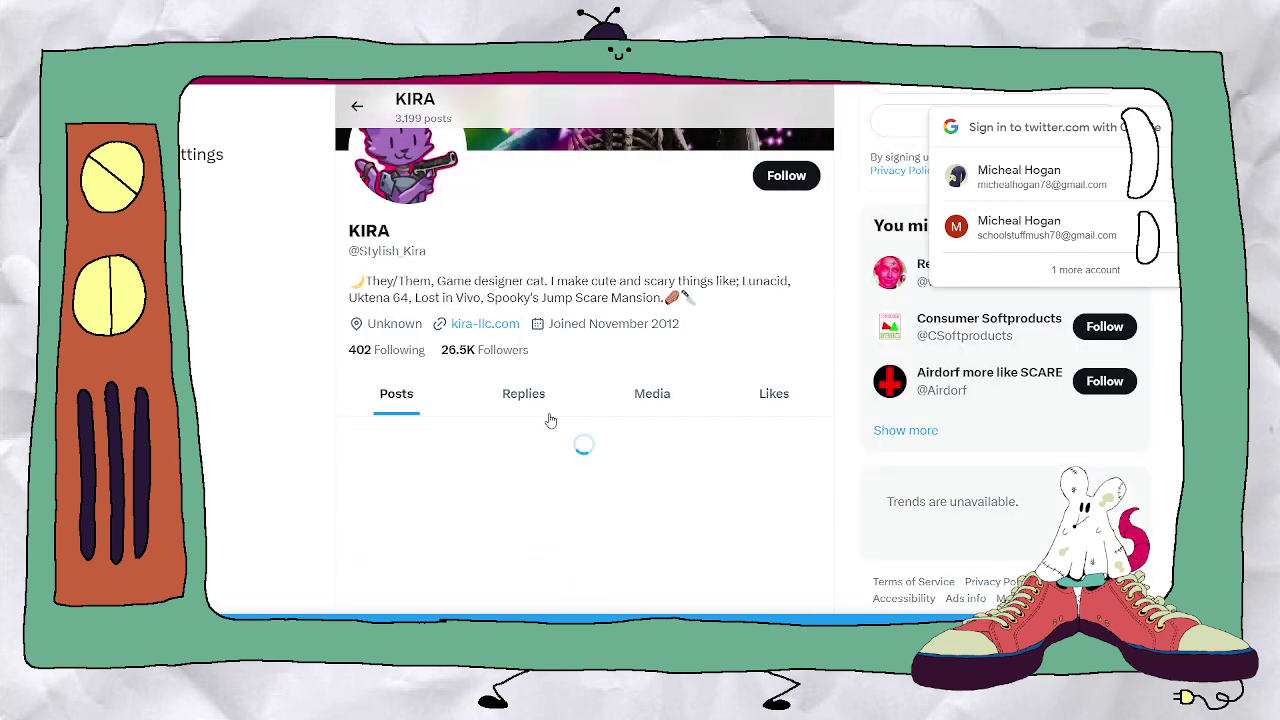
scroll(550, 420, down, 2)
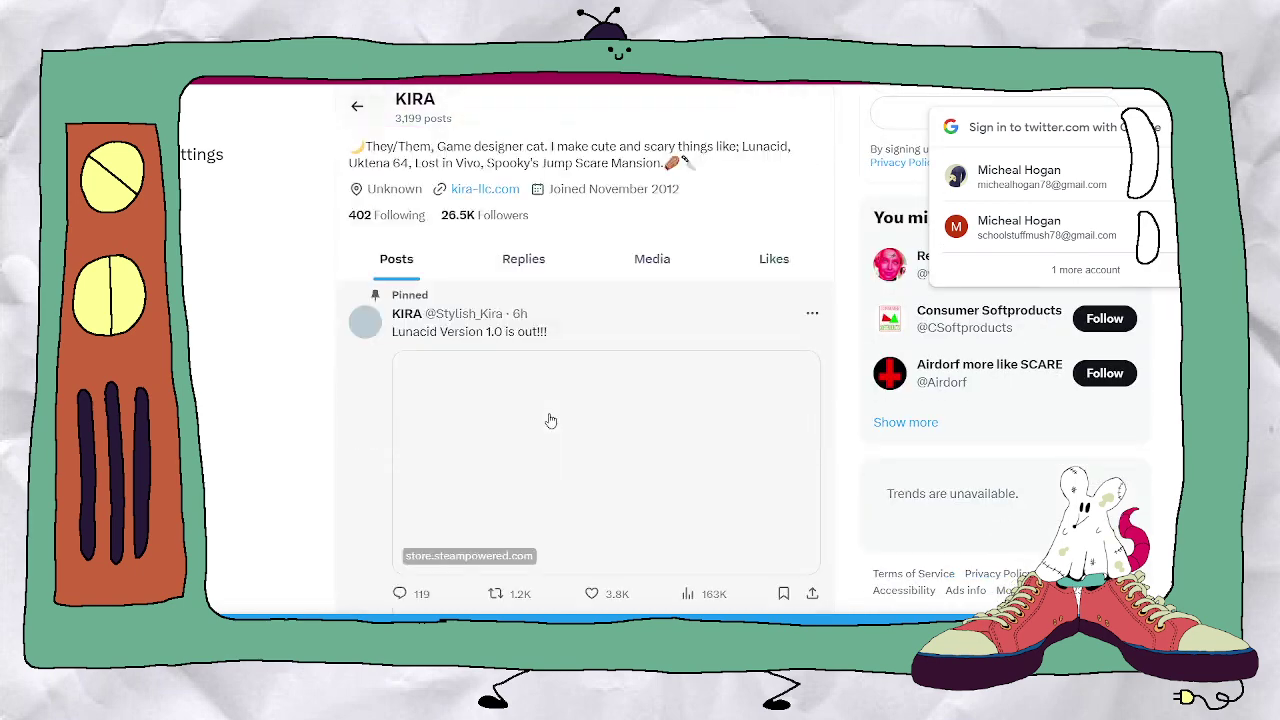
scroll(550, 420, down, 1)
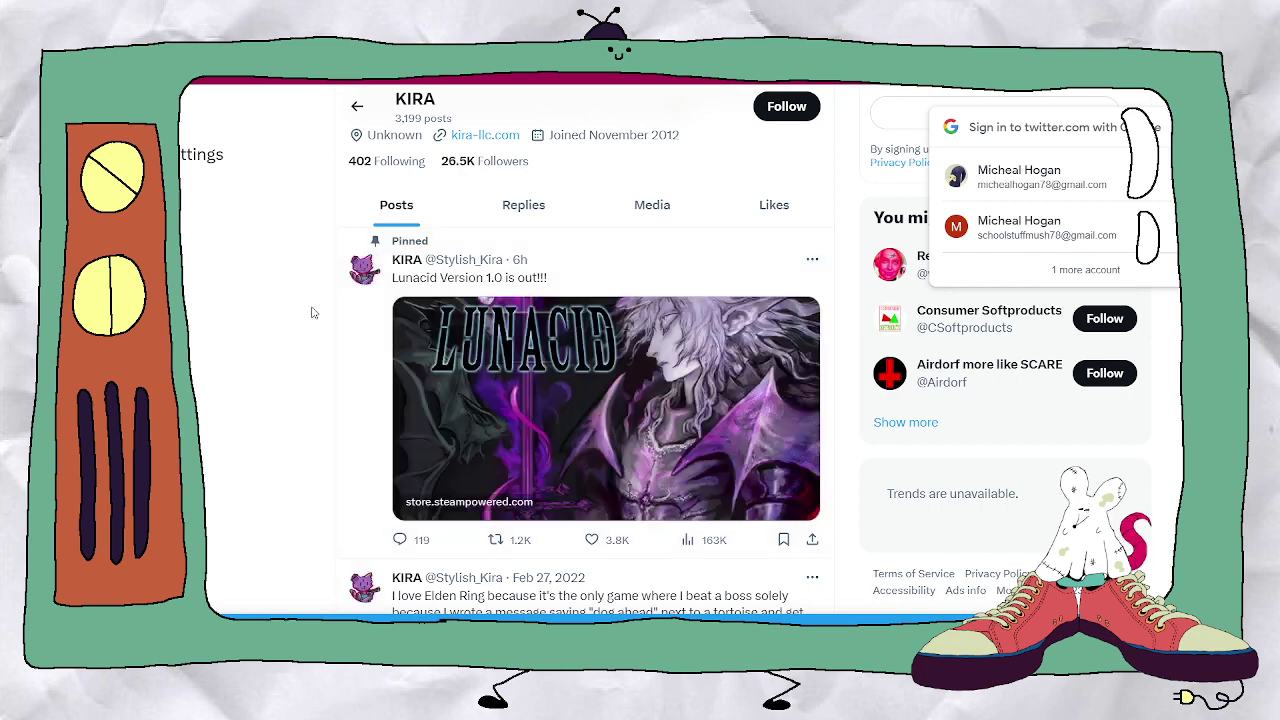
scroll(311, 313, down, 1)
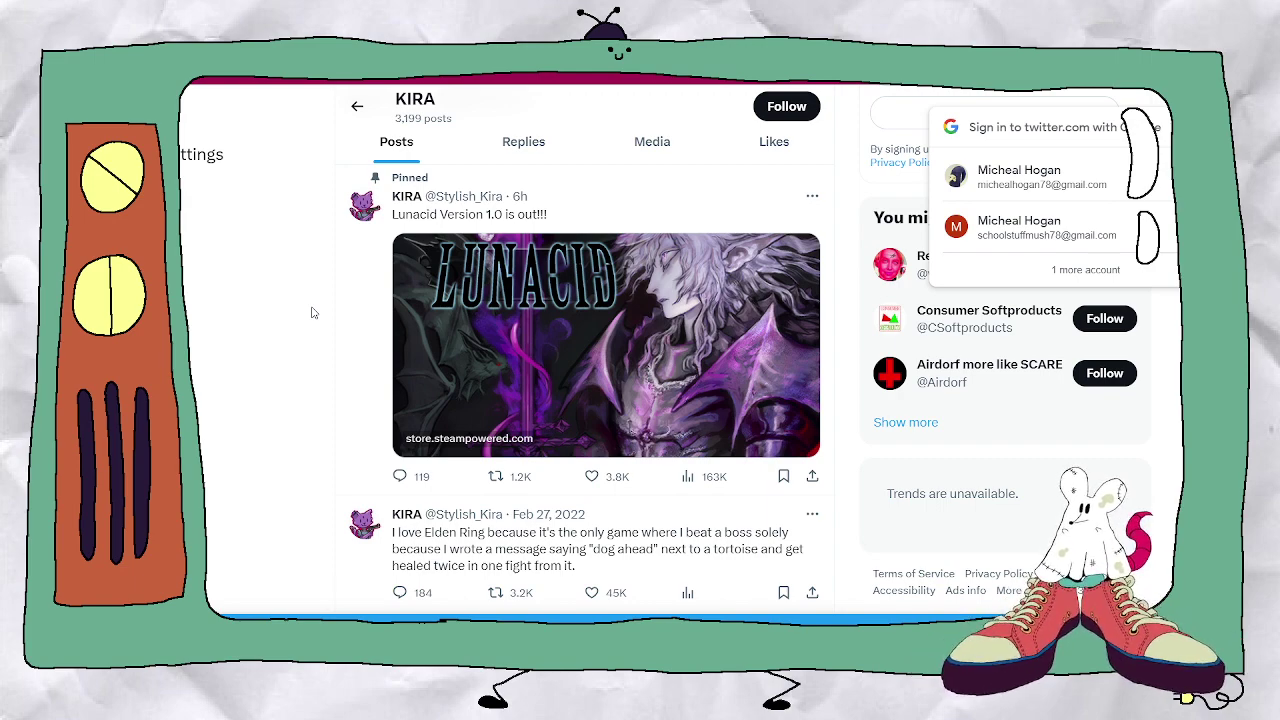
scroll(311, 313, down, 2)
scroll(311, 313, up, 3)
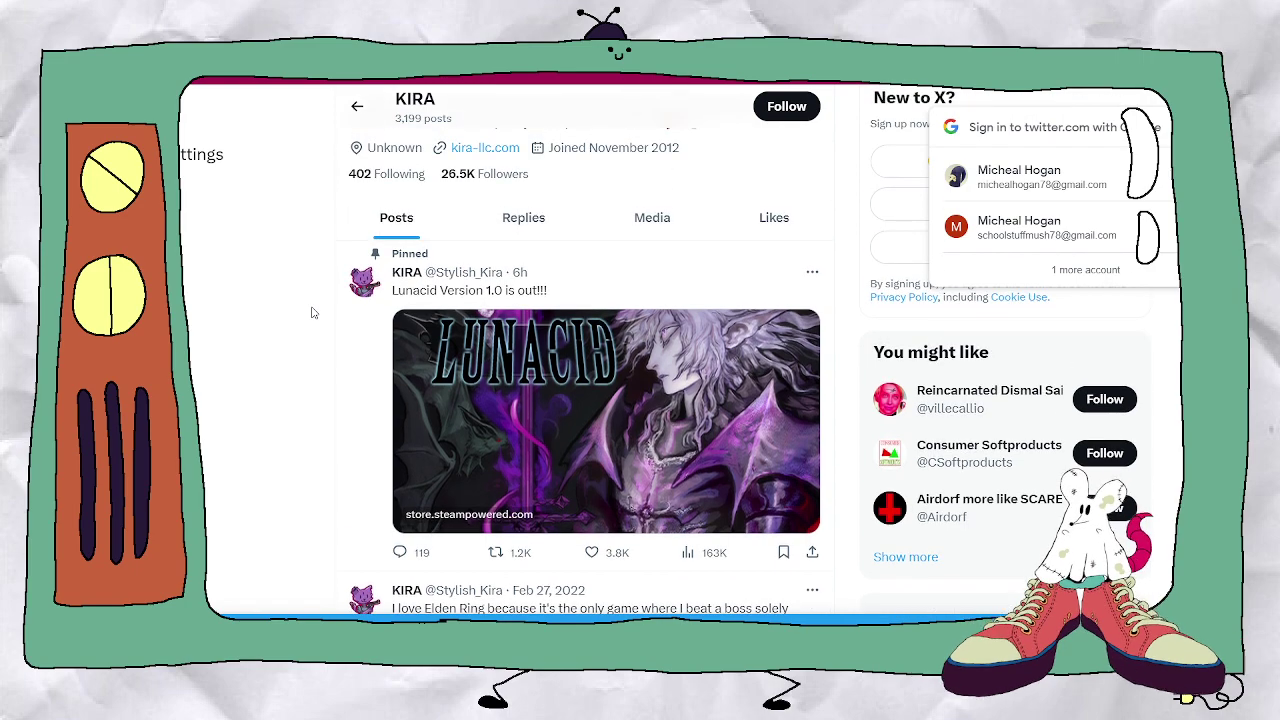
click(667, 231)
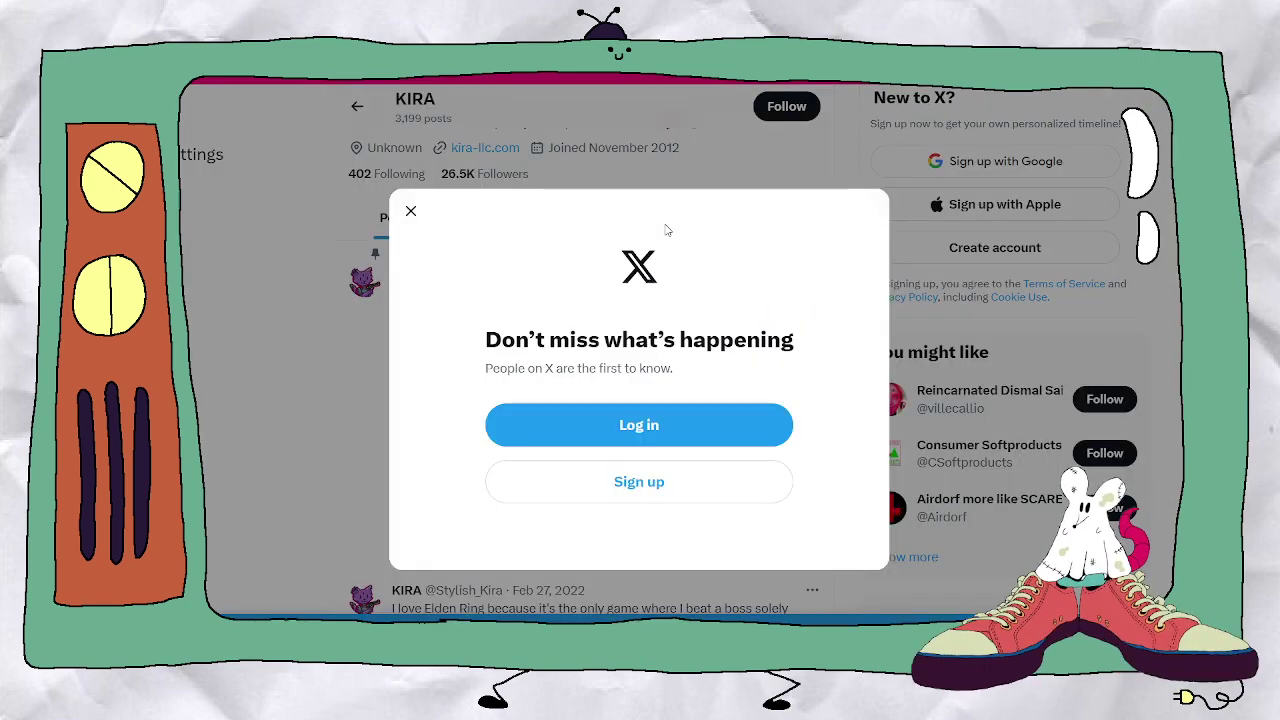
click(411, 210)
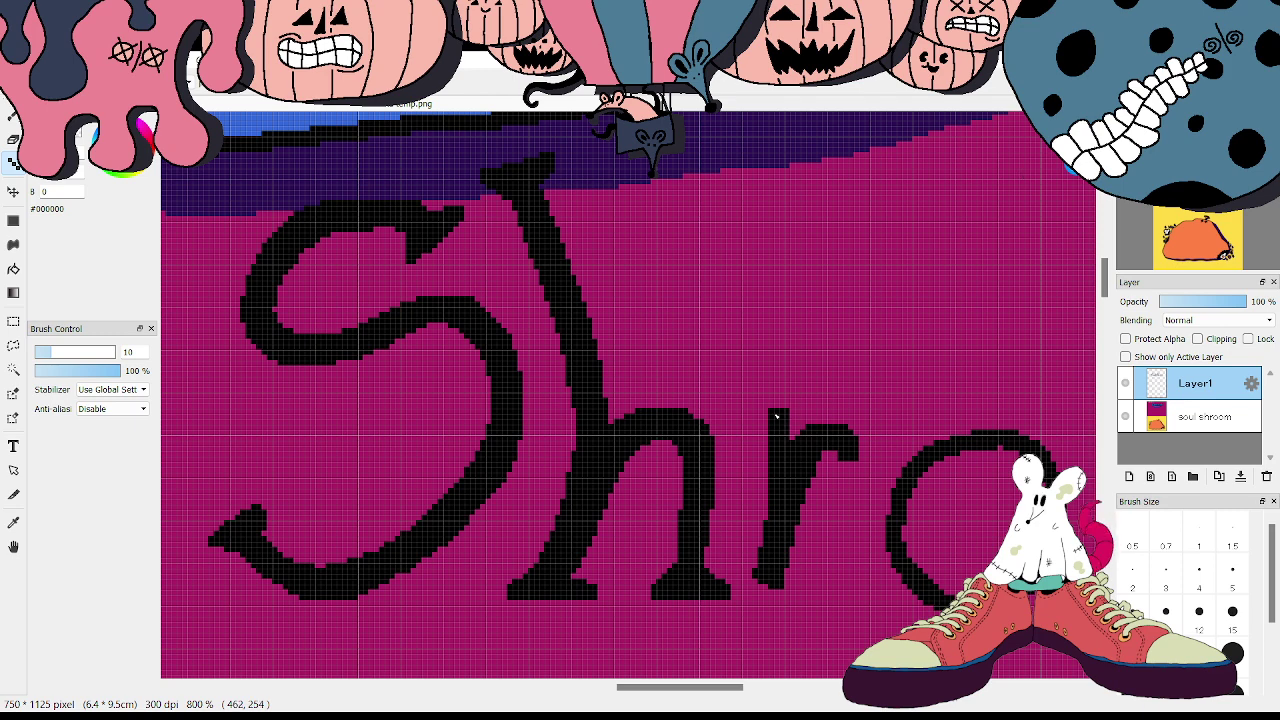
- Add black serifs to the "r" in "Shroom": slanted on the stem's top, pointed on the arm's end and flat at the foot
drag(776, 416, 768, 400)
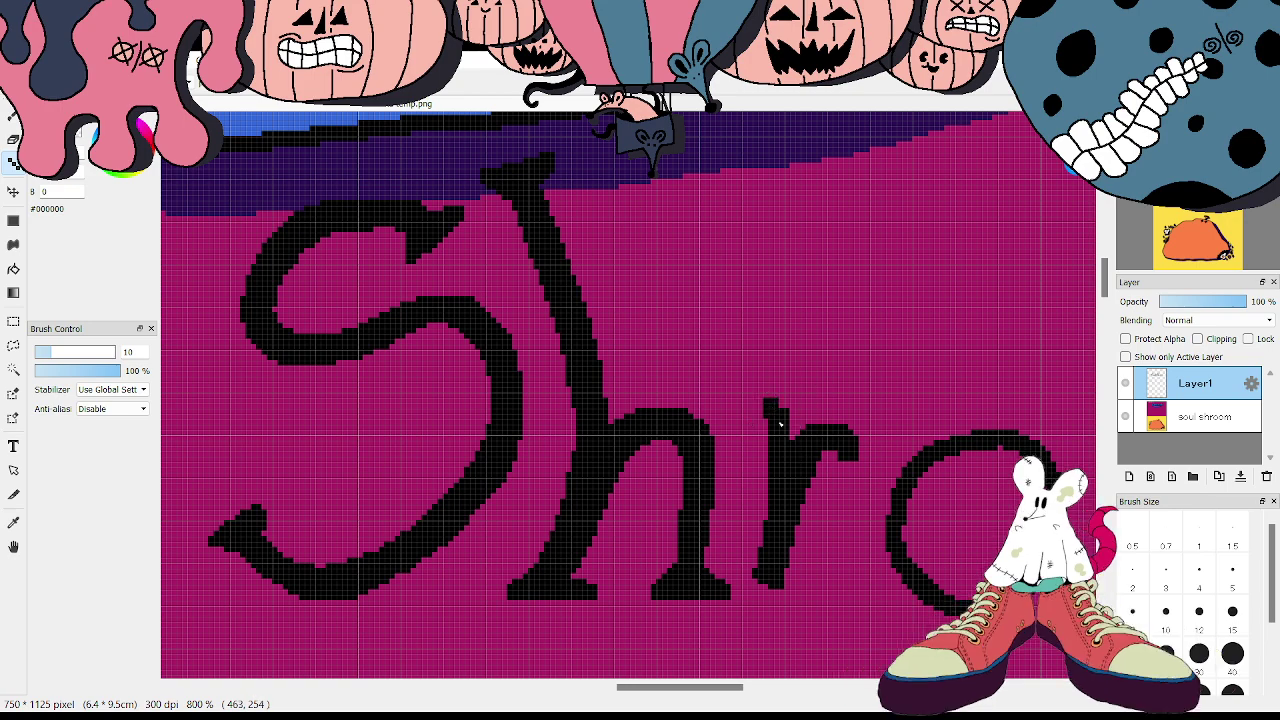
mouse_move(766, 416)
mouse_down()
mouse_move(750, 394)
mouse_move(793, 374)
mouse_up()
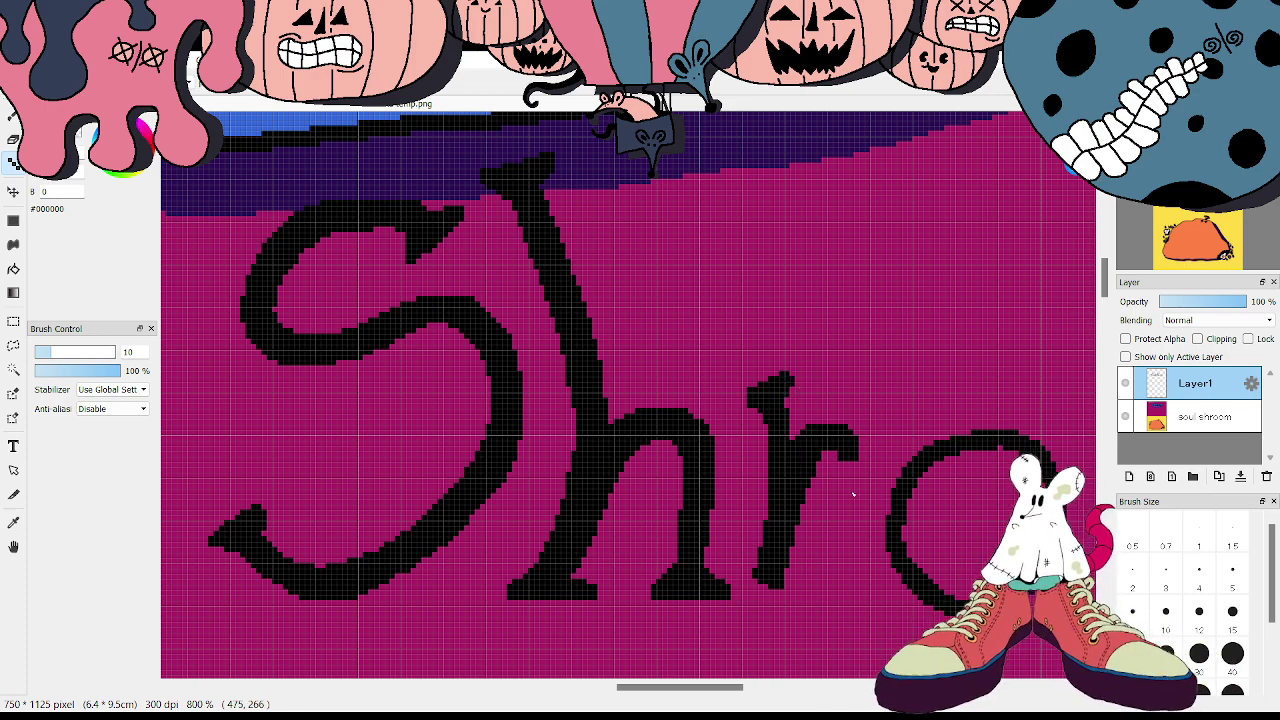
mouse_move(847, 455)
mouse_down()
mouse_move(848, 478)
mouse_move(882, 447)
mouse_up()
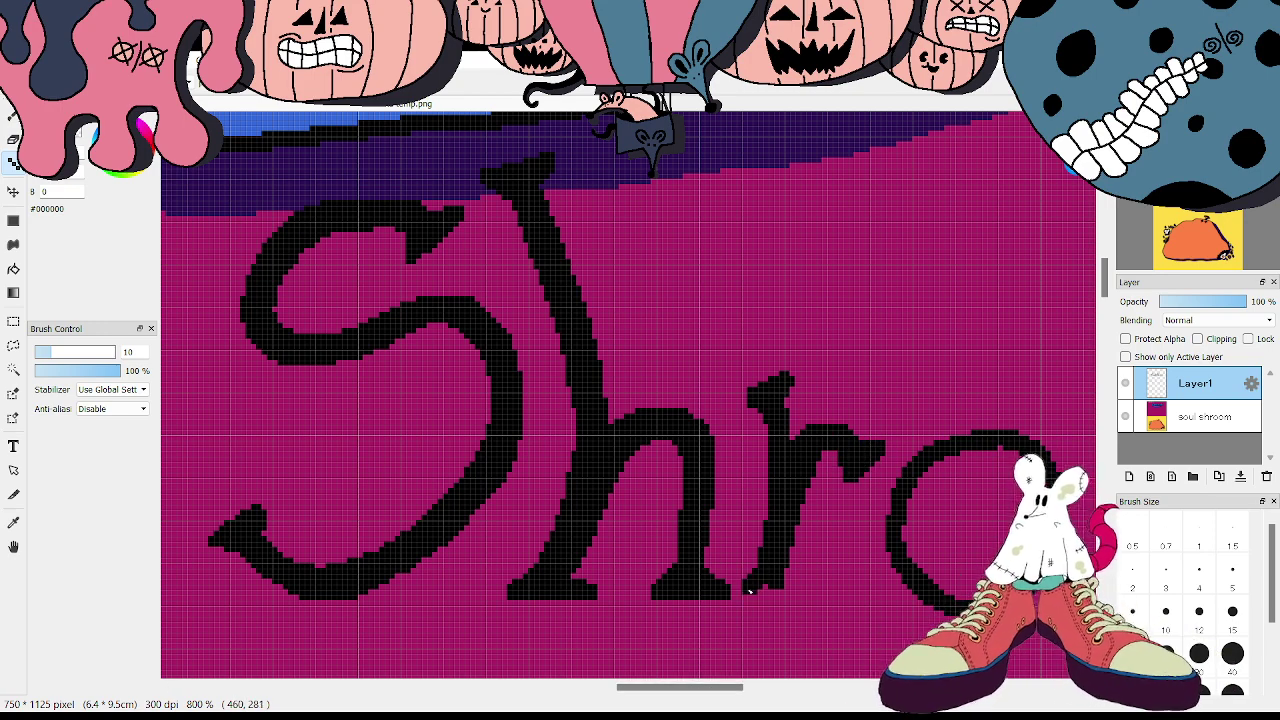
mouse_move(760, 590)
mouse_down()
mouse_move(804, 584)
mouse_move(784, 582)
mouse_up()
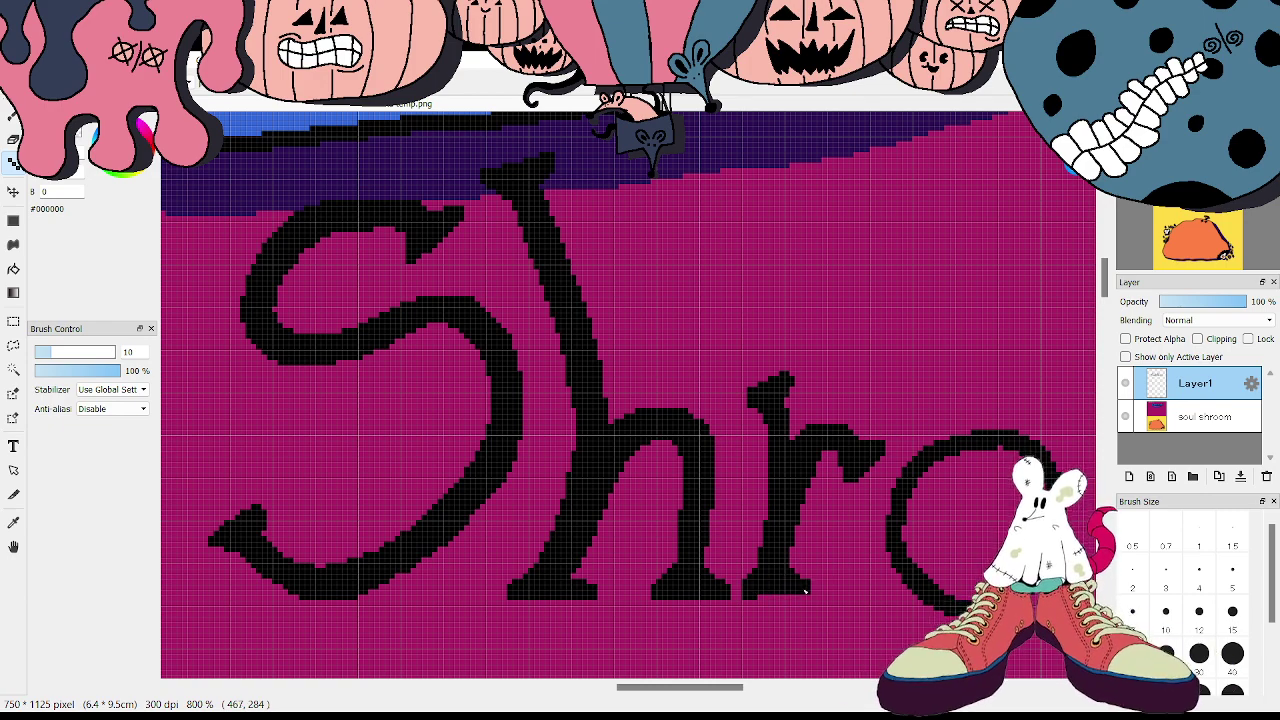
key(e)
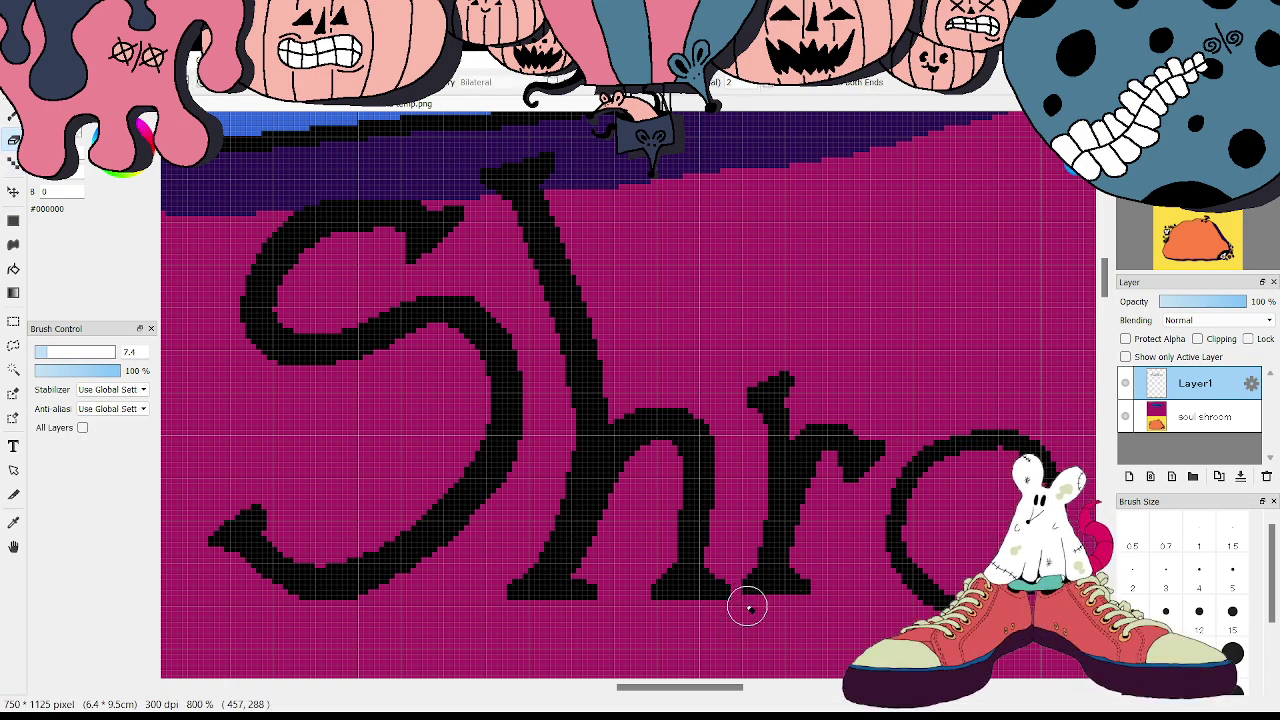
click(13, 163)
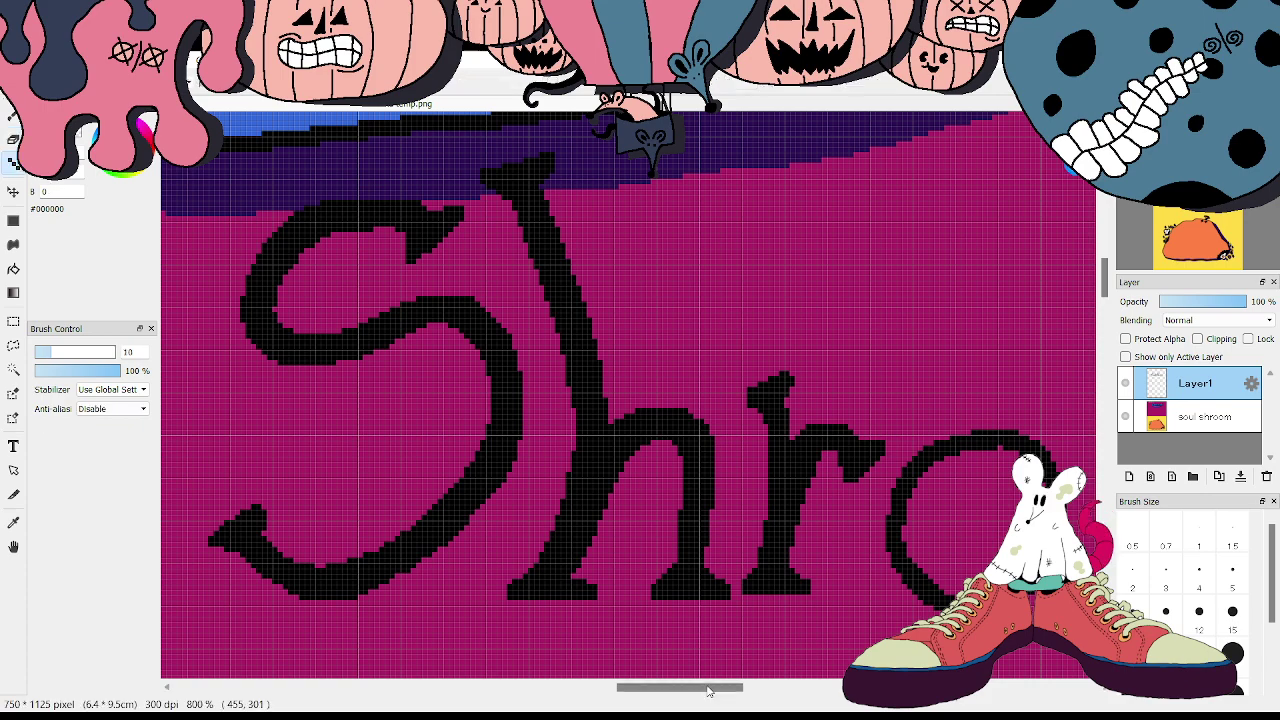
- Thicken the outlines of both "o" letters in "Shroom" with black all the way around
drag(703, 690, 743, 690)
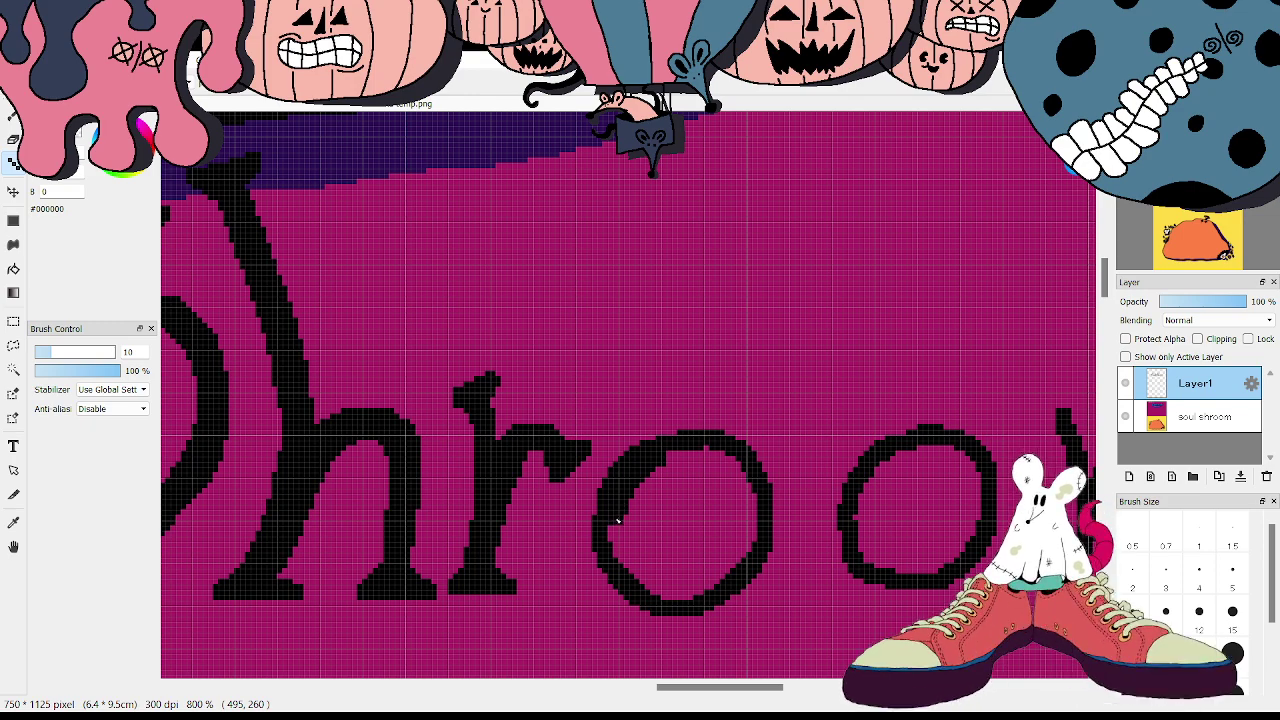
mouse_move(618, 520)
mouse_down()
mouse_move(614, 543)
mouse_move(660, 597)
mouse_move(738, 562)
mouse_move(755, 541)
mouse_move(751, 495)
mouse_move(729, 460)
mouse_move(676, 455)
mouse_up()
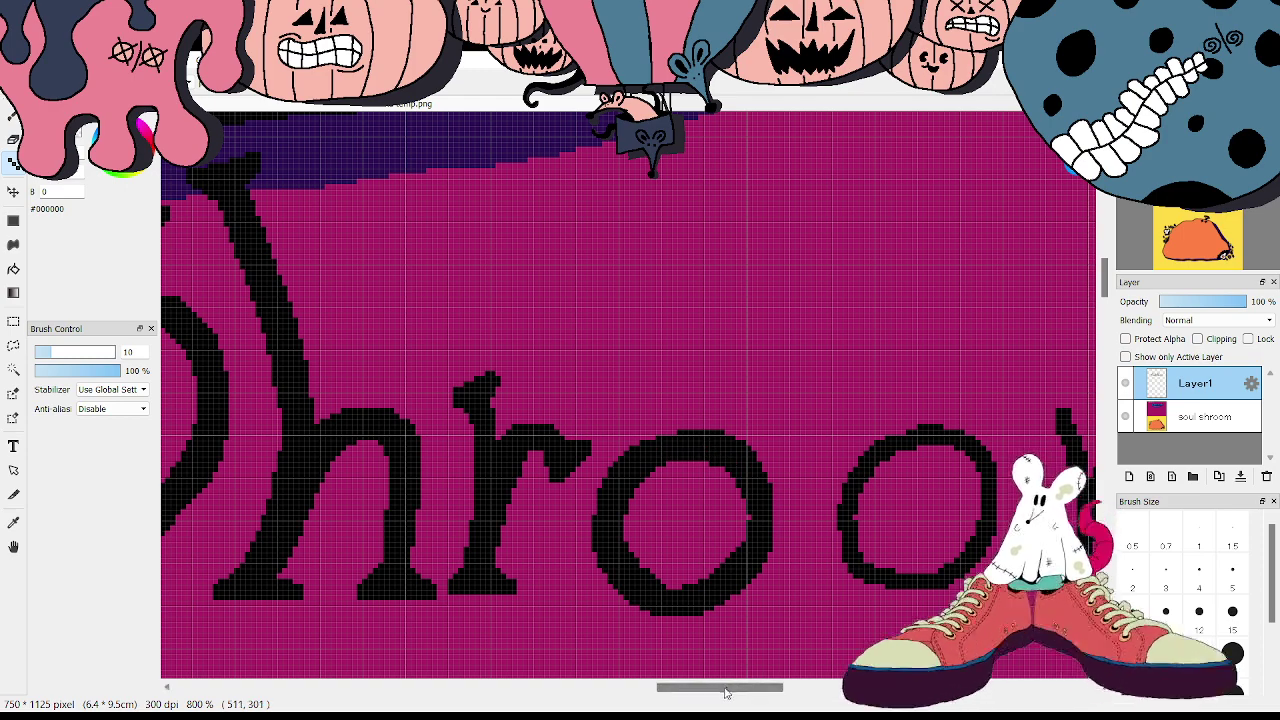
scroll(723, 651, right, 5)
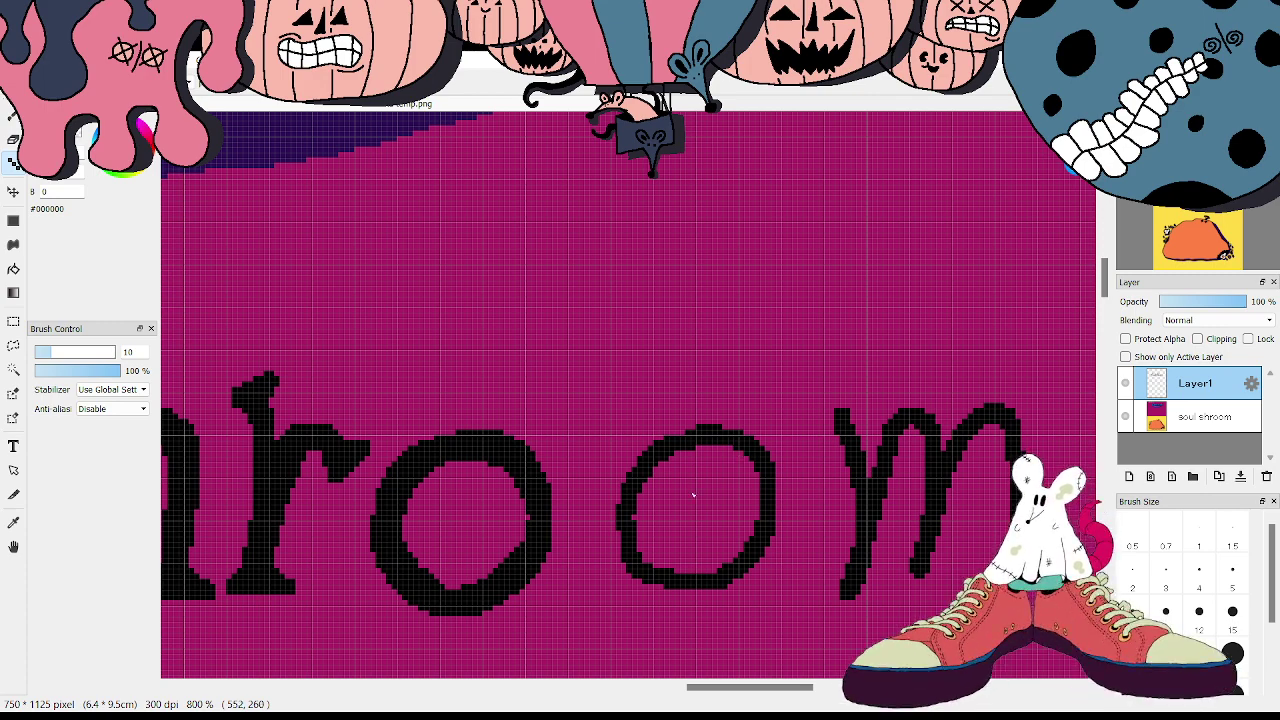
mouse_move(682, 421)
mouse_down()
mouse_move(617, 469)
mouse_move(610, 536)
mouse_move(641, 590)
mouse_move(683, 602)
mouse_move(724, 598)
mouse_move(752, 574)
mouse_move(781, 500)
mouse_move(768, 458)
mouse_move(722, 414)
mouse_move(693, 422)
mouse_up()
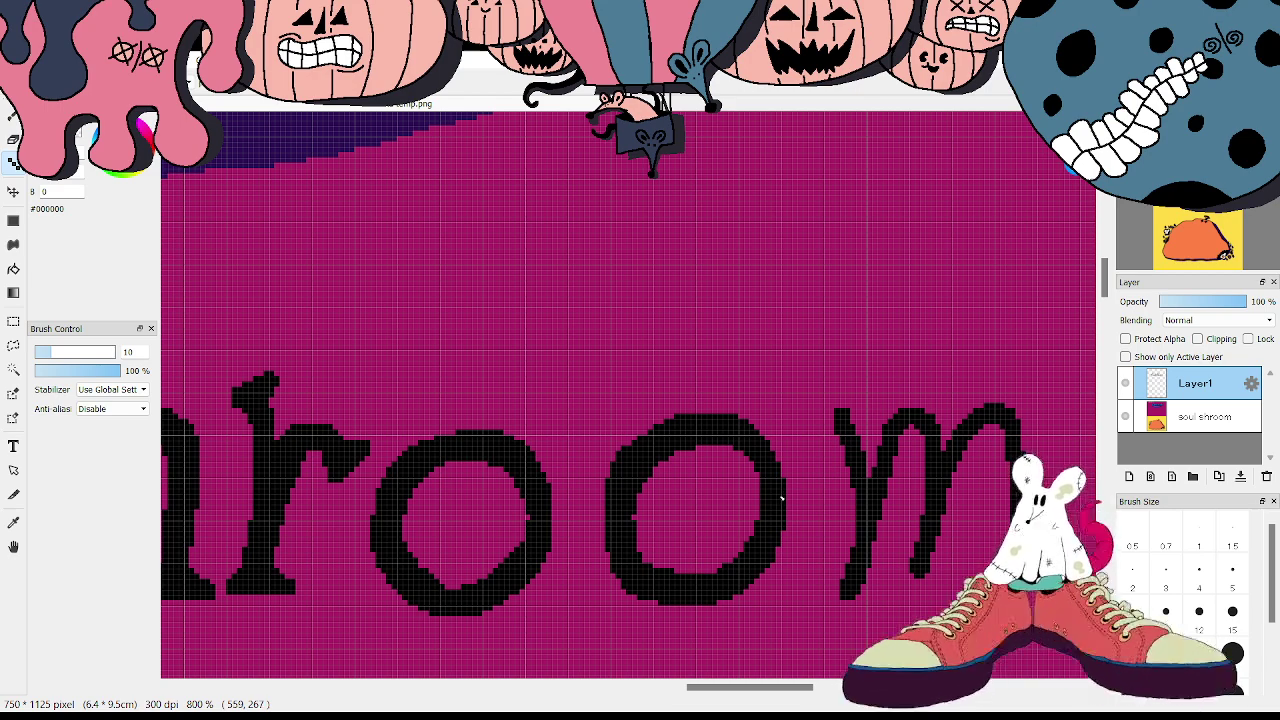
- Thicken the first stem, both arches and the last leg of the "m" in "Shroom" with black
scroll(730, 505, right, 3)
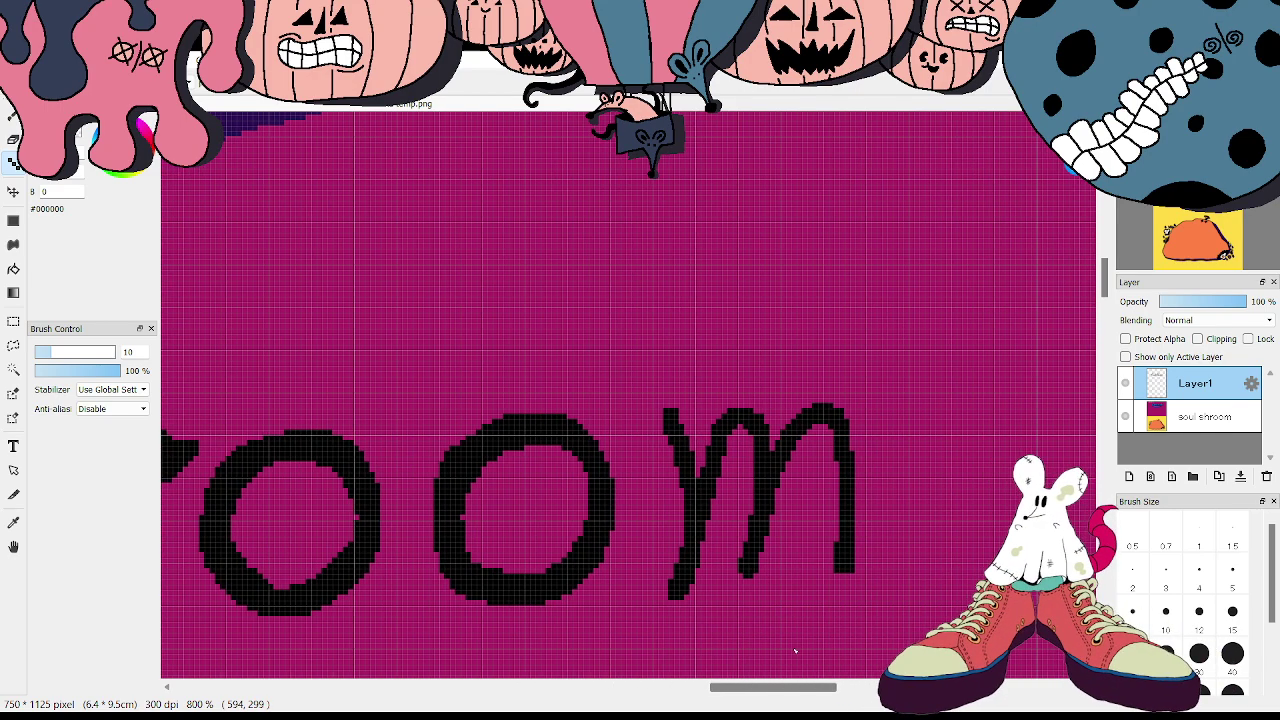
mouse_move(658, 421)
mouse_down()
mouse_move(678, 516)
mouse_move(658, 590)
mouse_up()
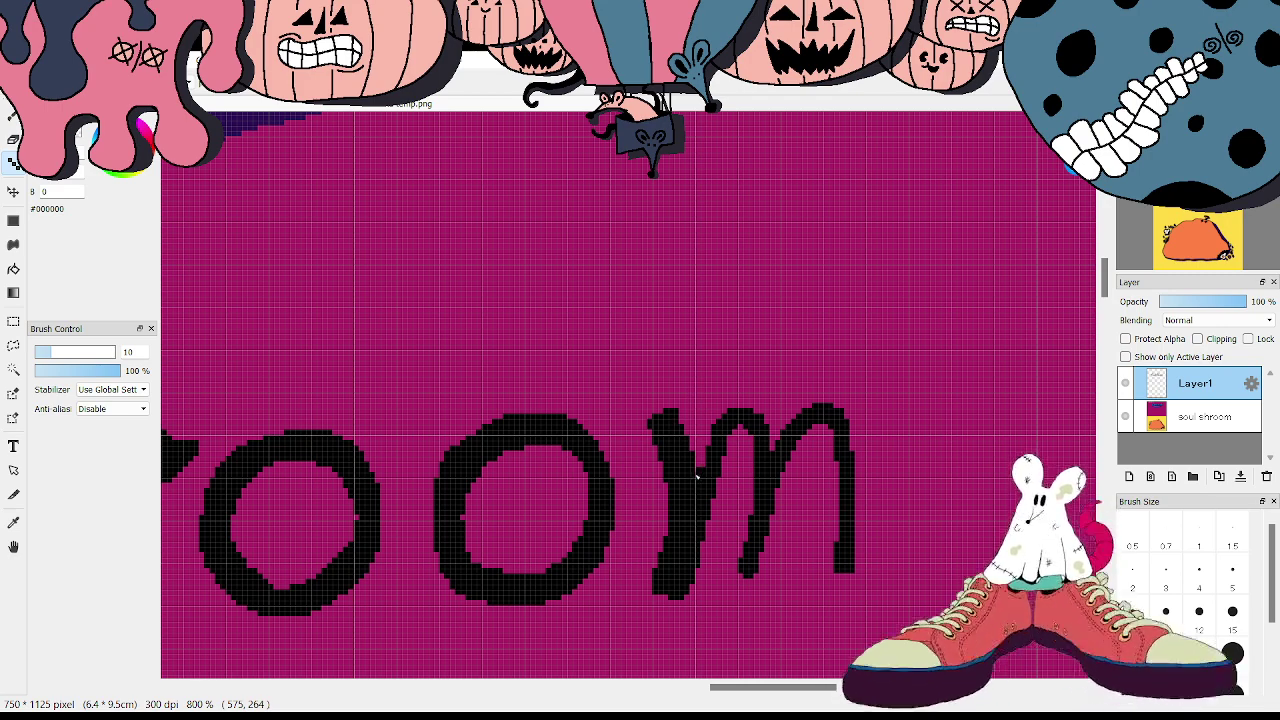
mouse_move(697, 477)
mouse_down()
mouse_move(708, 422)
mouse_move(750, 400)
mouse_move(774, 451)
mouse_move(794, 412)
mouse_move(827, 397)
mouse_move(861, 456)
mouse_move(850, 576)
mouse_up()
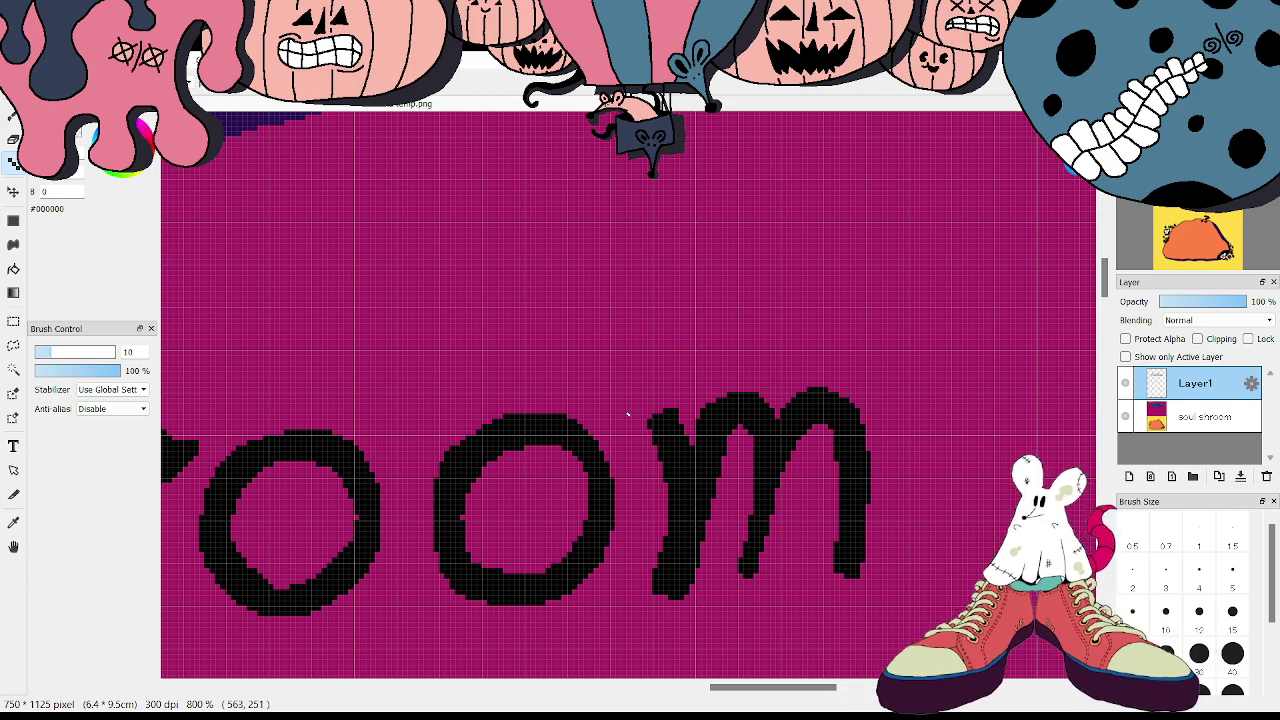
- Add a slanted serif to the top of the "m", flat serifs to its outer feet, and extend the middle leg
mouse_move(655, 425)
mouse_down()
mouse_move(643, 420)
mouse_move(672, 384)
mouse_move(659, 415)
mouse_up()
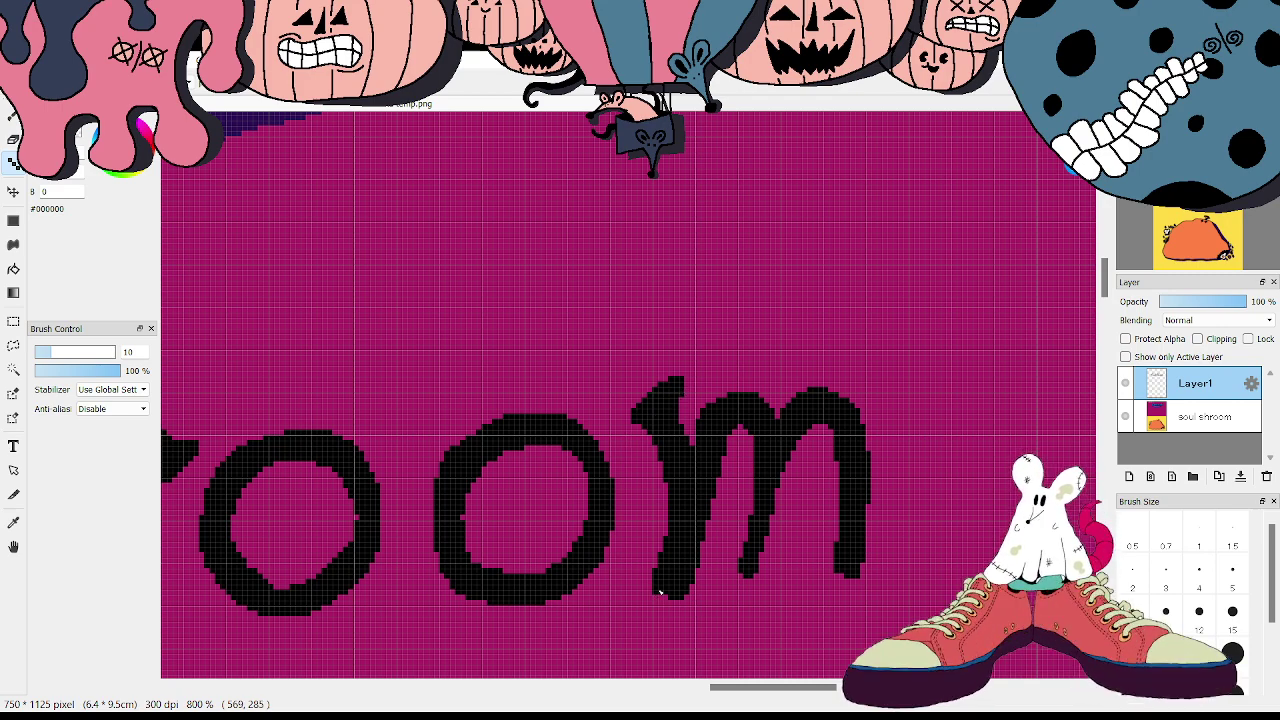
mouse_move(659, 593)
mouse_down()
mouse_move(640, 600)
mouse_move(697, 597)
mouse_up()
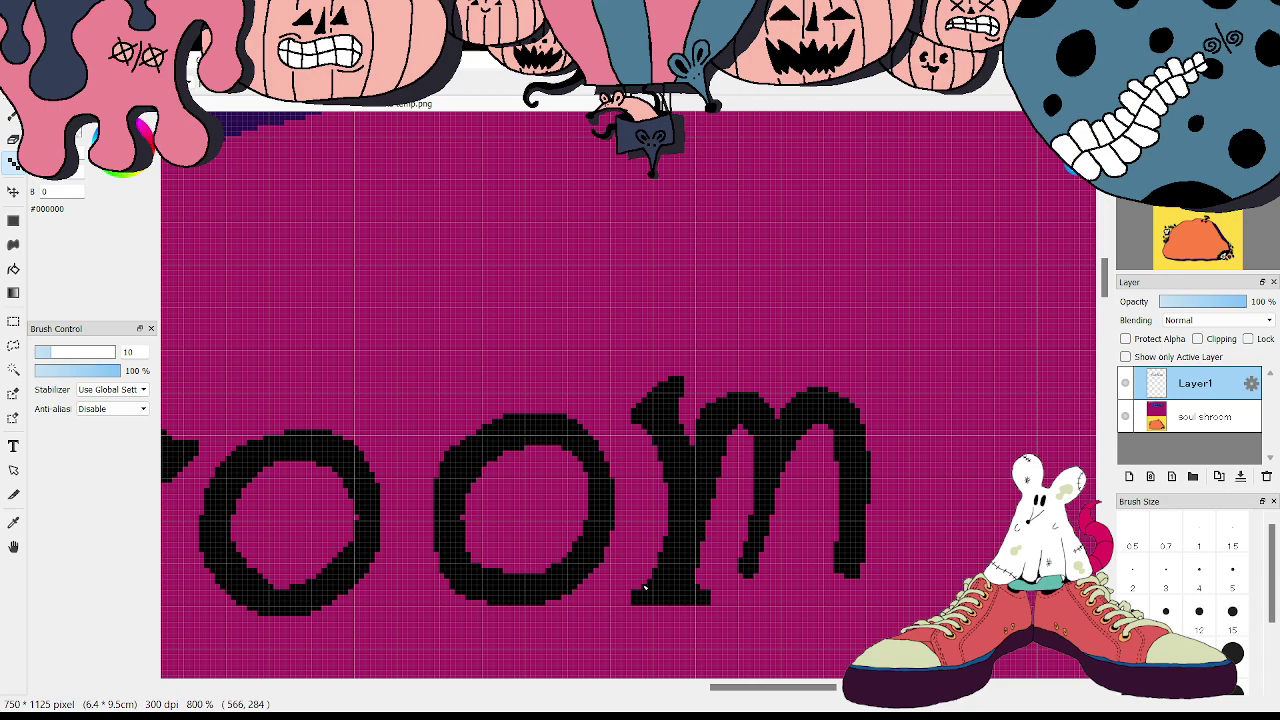
mouse_move(840, 572)
mouse_down()
mouse_move(808, 590)
mouse_move(860, 583)
mouse_up()
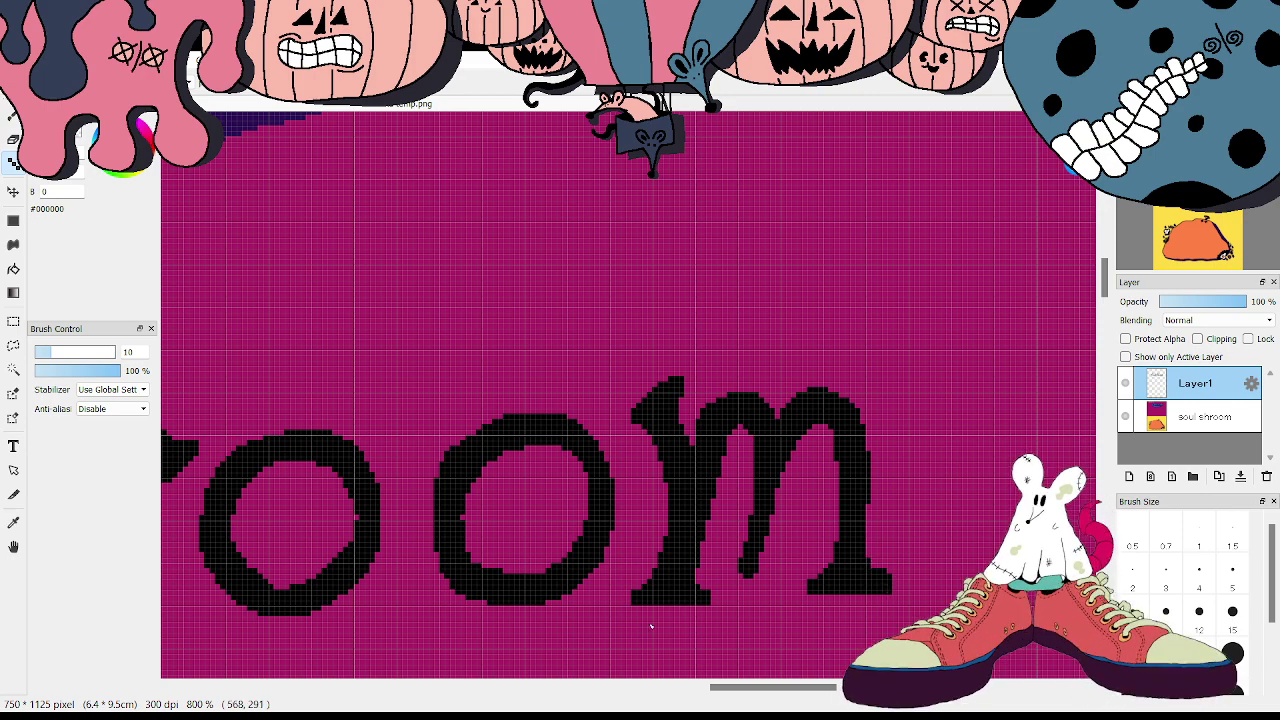
mouse_move(750, 558)
mouse_down()
mouse_move(735, 573)
mouse_move(754, 584)
mouse_up()
- Add a new layer above the black lettering and pick up the dark purple from the Trinkets banner's shadow
drag(778, 688, 574, 687)
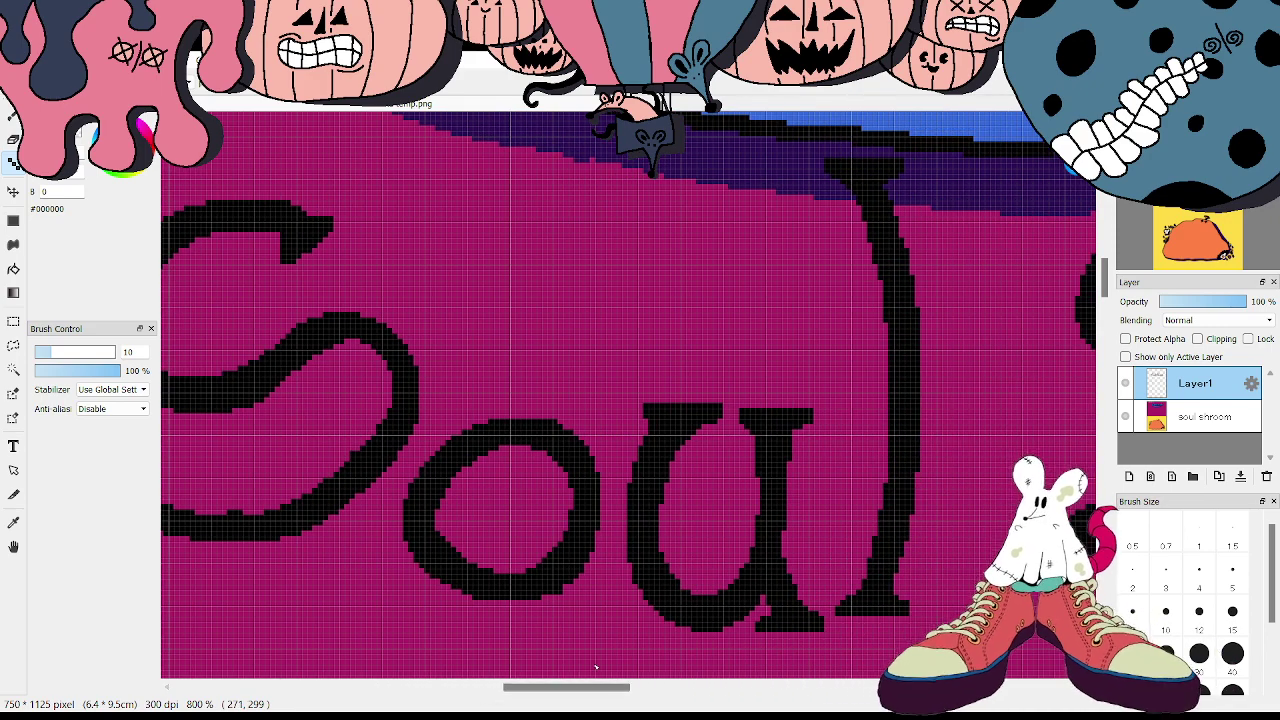
click(1129, 476)
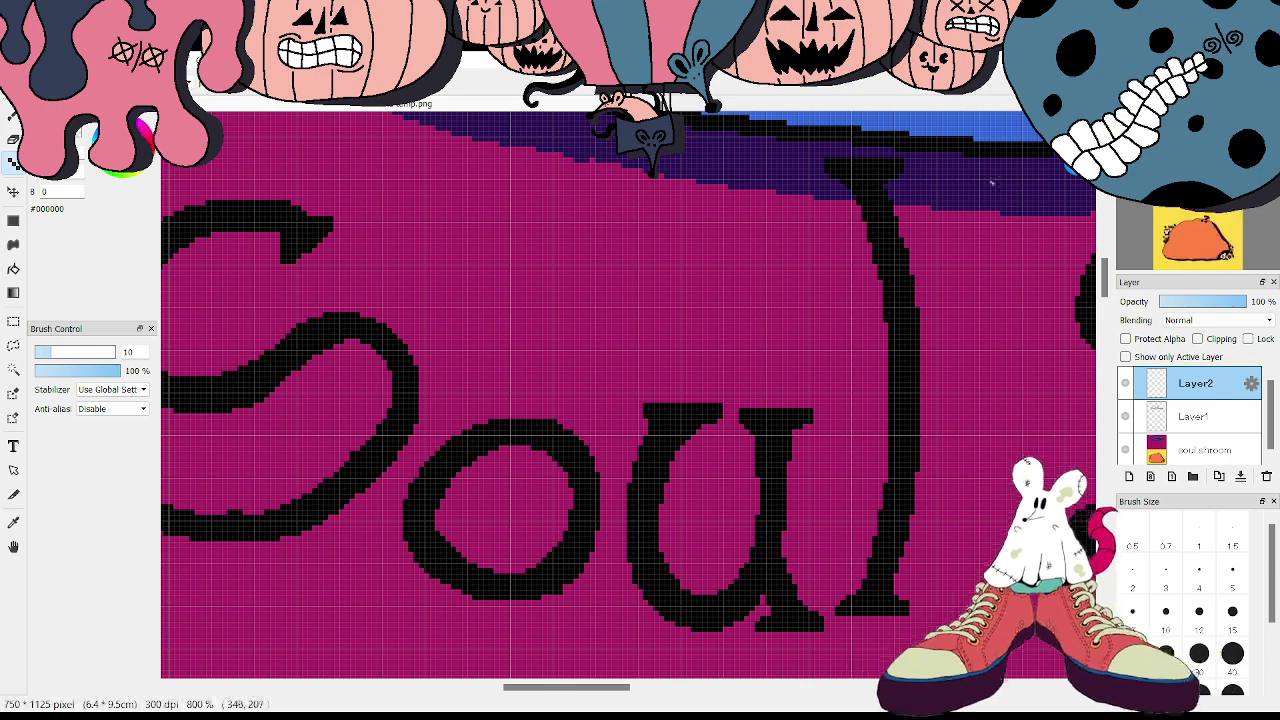
alt+click(970, 183)
- Fill the four letters of "Soul" with the dark purple on the new layer using the Bucket tool
scroll(628, 395, down, 4)
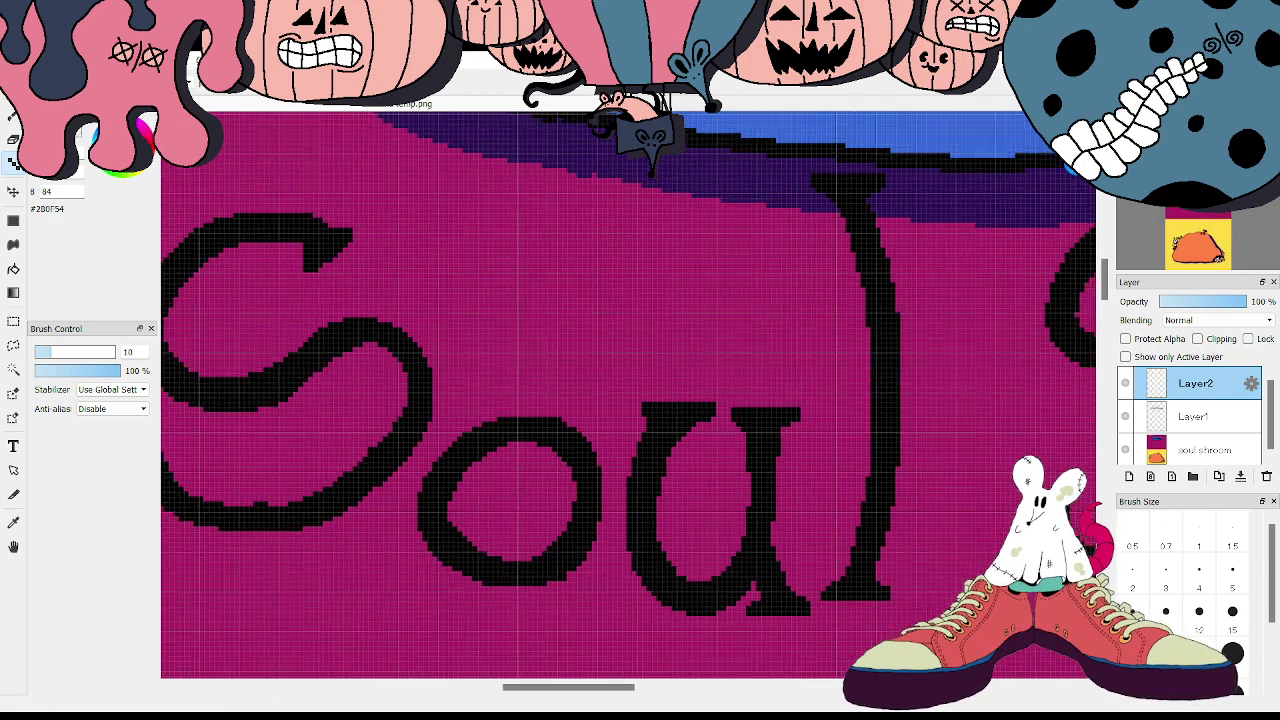
click(14, 268)
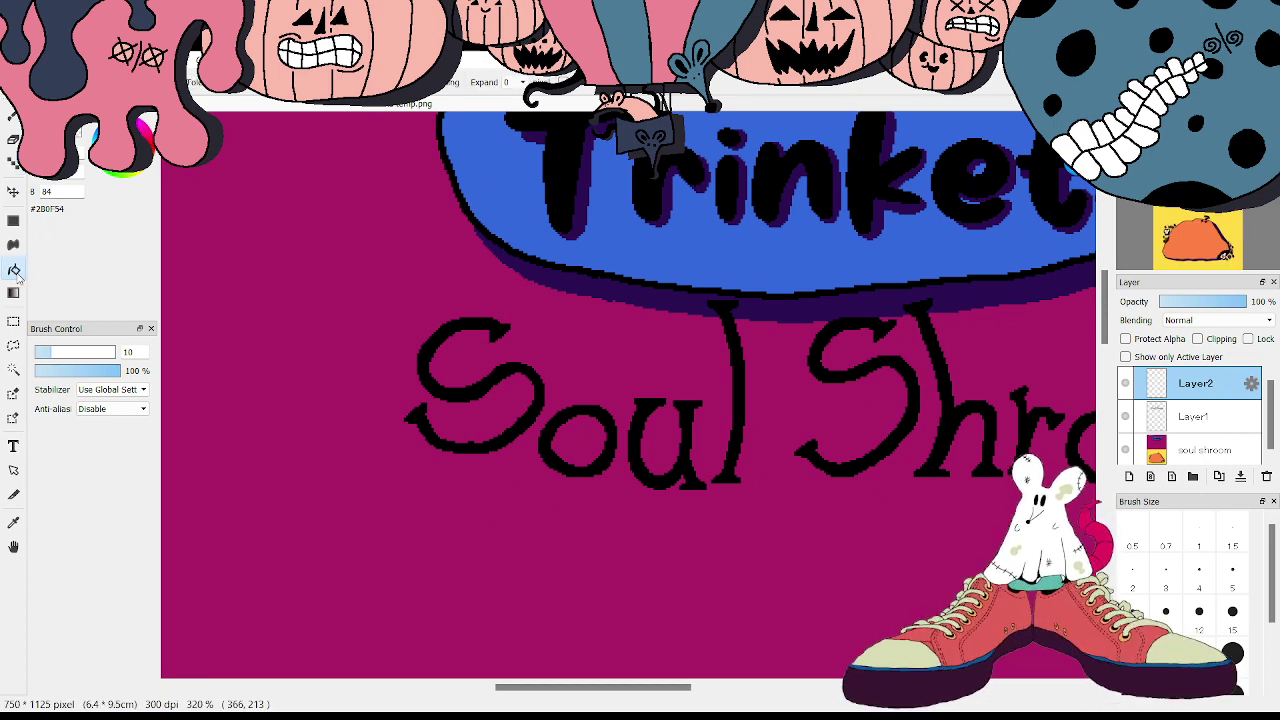
click(428, 346)
click(563, 420)
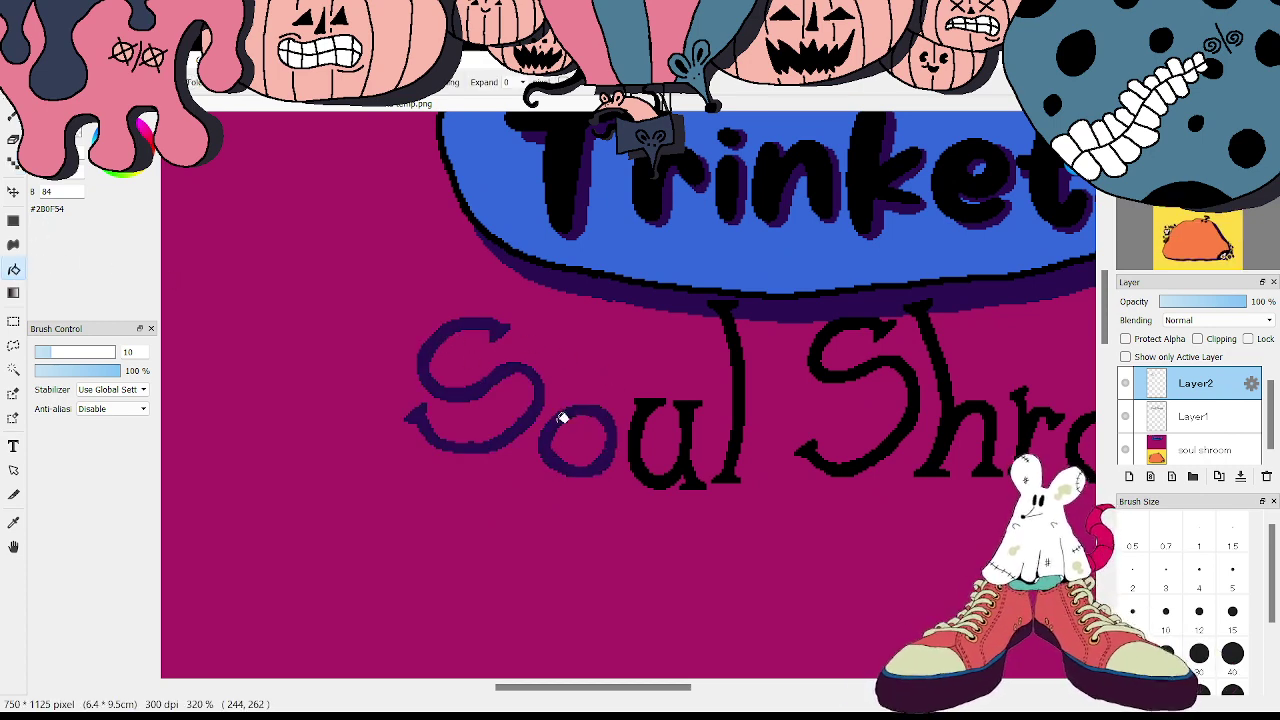
click(651, 406)
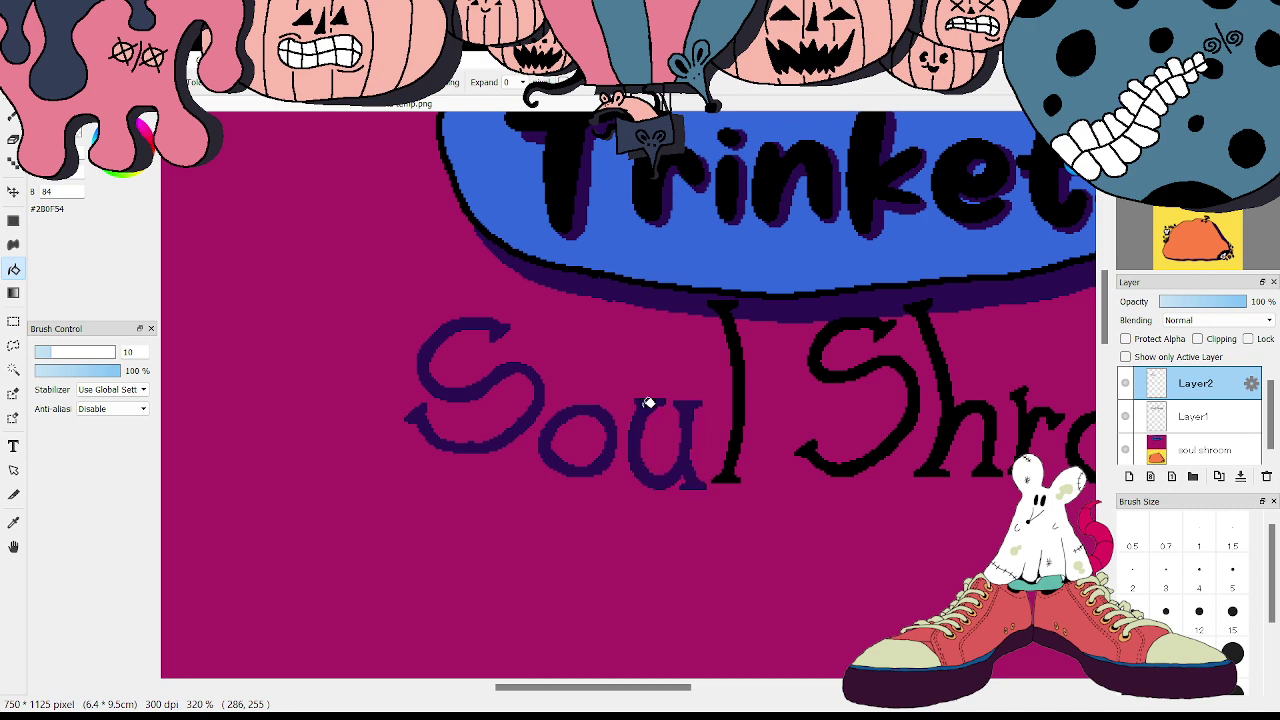
click(741, 368)
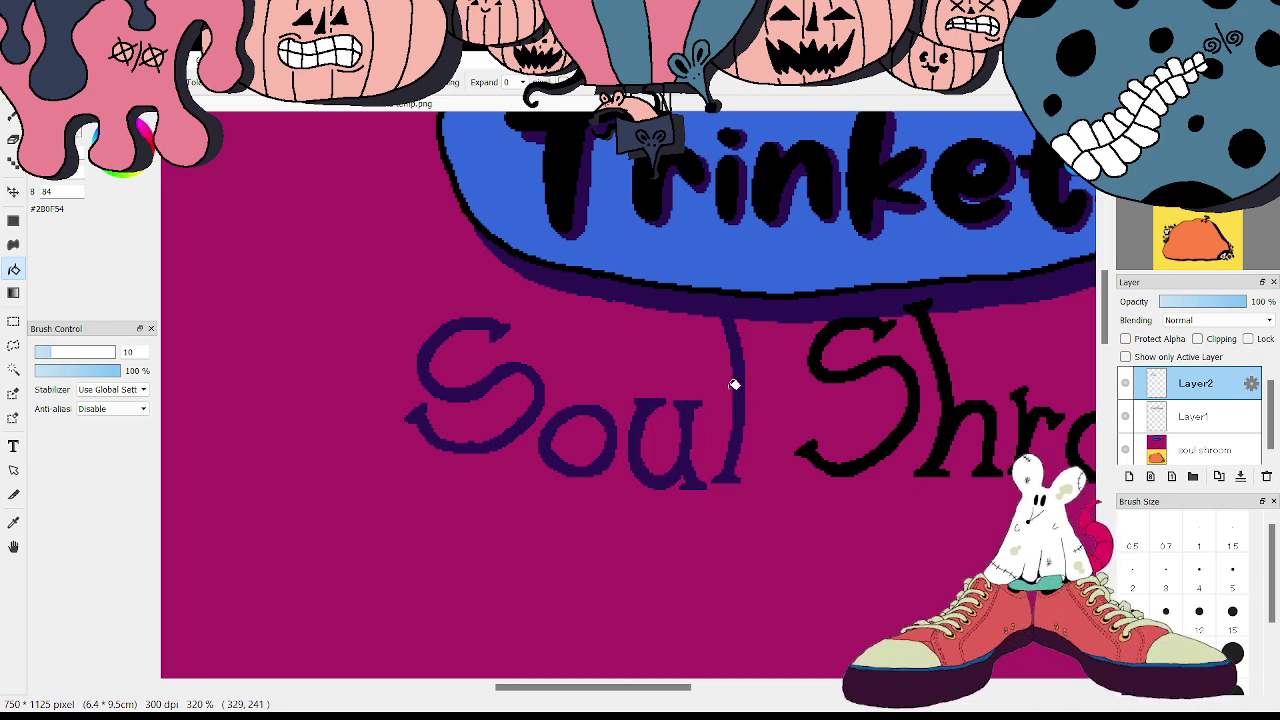
- Fill all the letters of "Shroom" with the same dark purple on the new layer
click(822, 350)
click(944, 374)
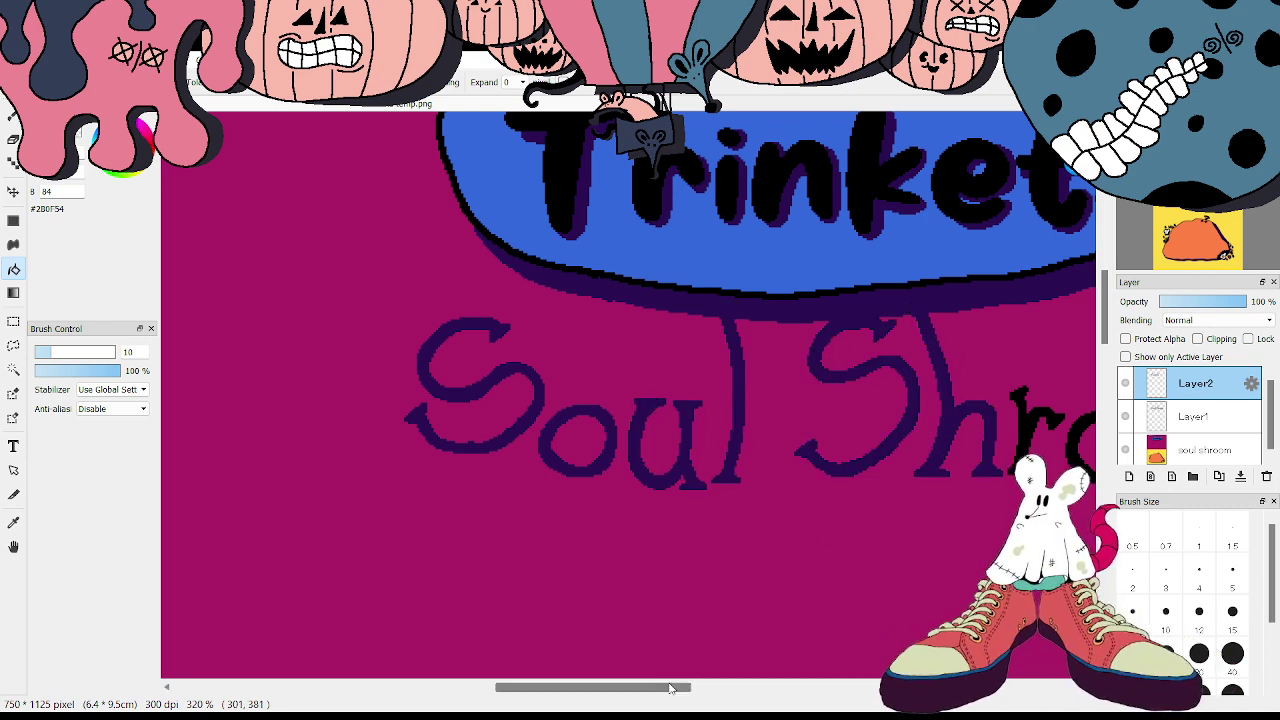
drag(700, 689, 738, 668)
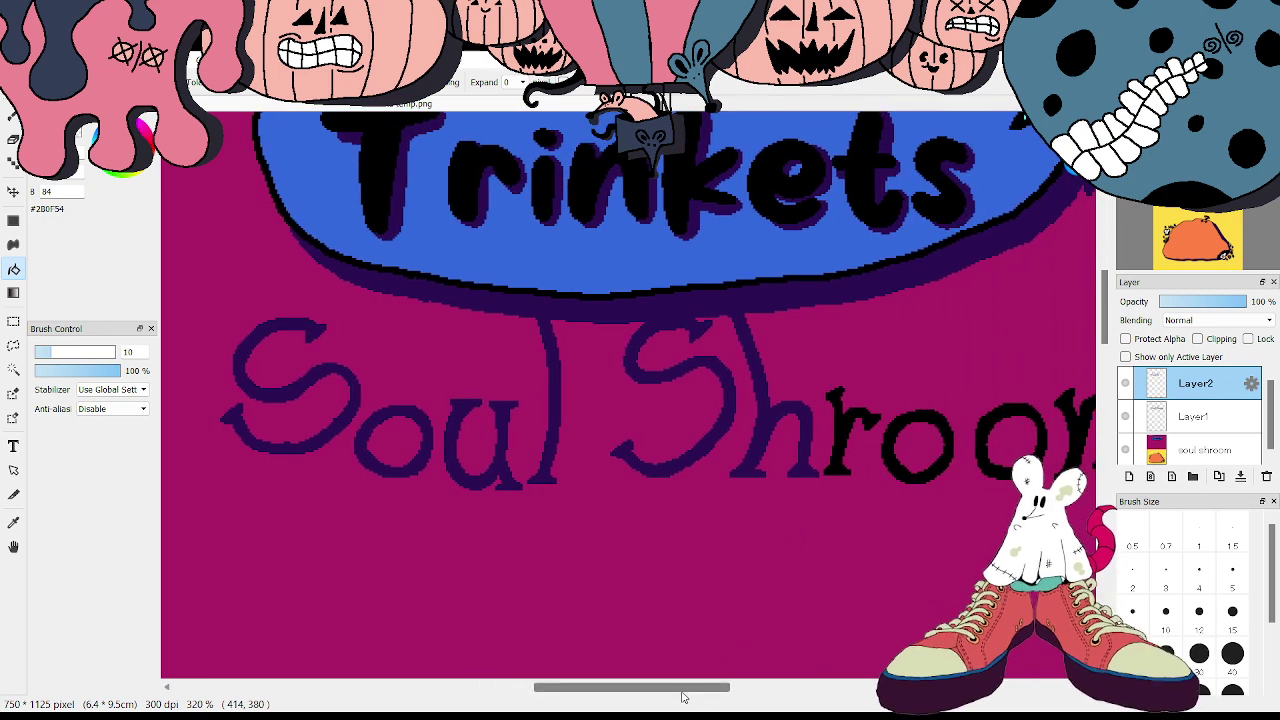
scroll(649, 447, right, 5)
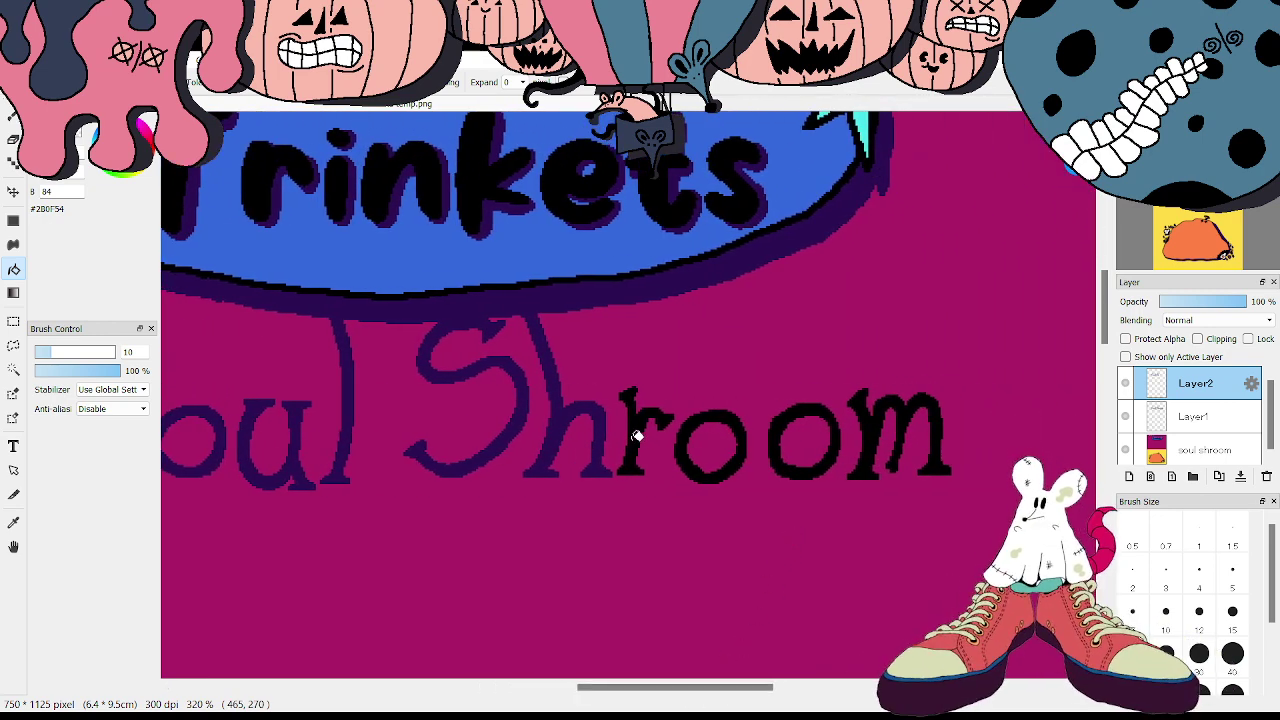
click(634, 432)
click(688, 428)
click(793, 414)
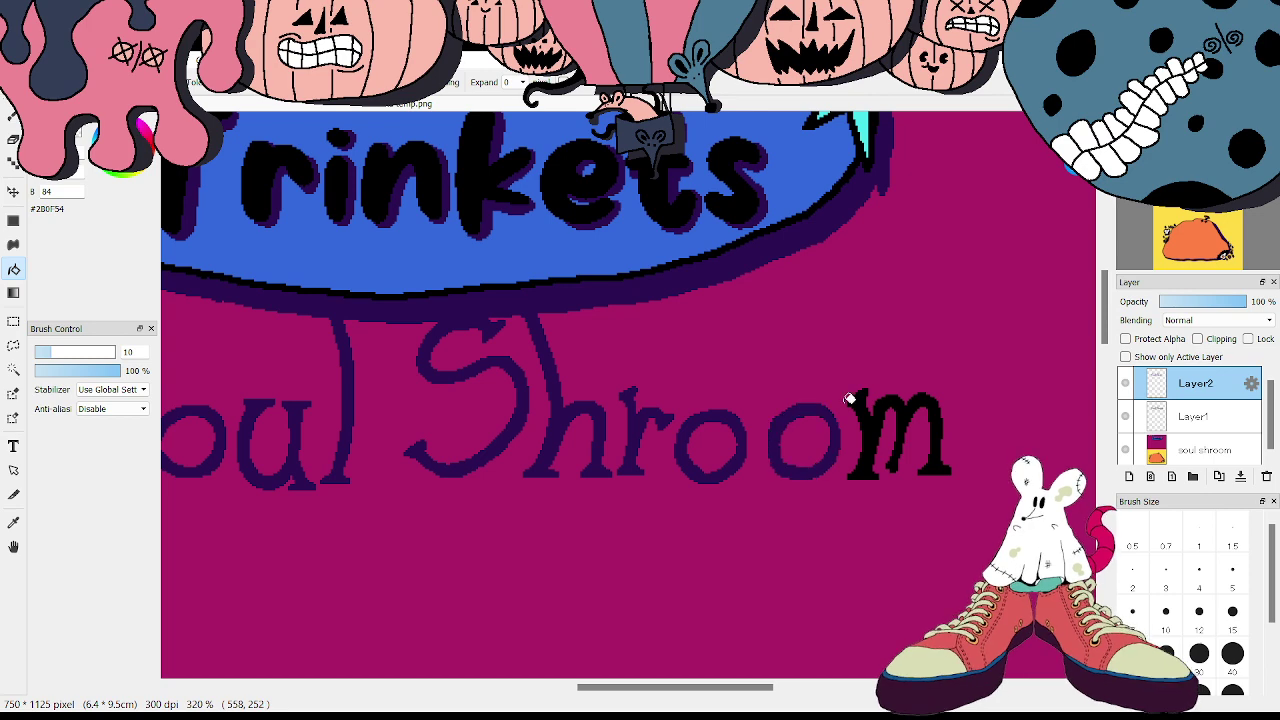
click(880, 428)
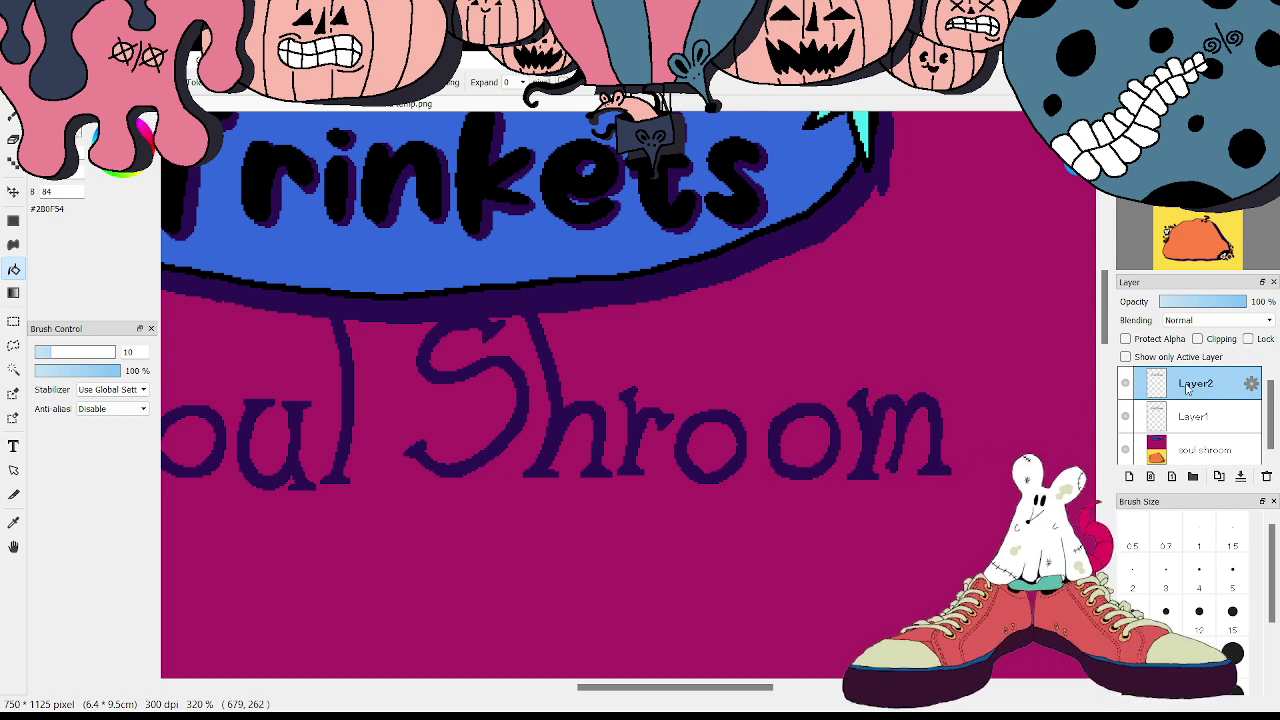
- Place Layer2 with the purple letters beneath Layer1 and shift it slightly down and right as a drop shadow
drag(1192, 388, 1190, 432)
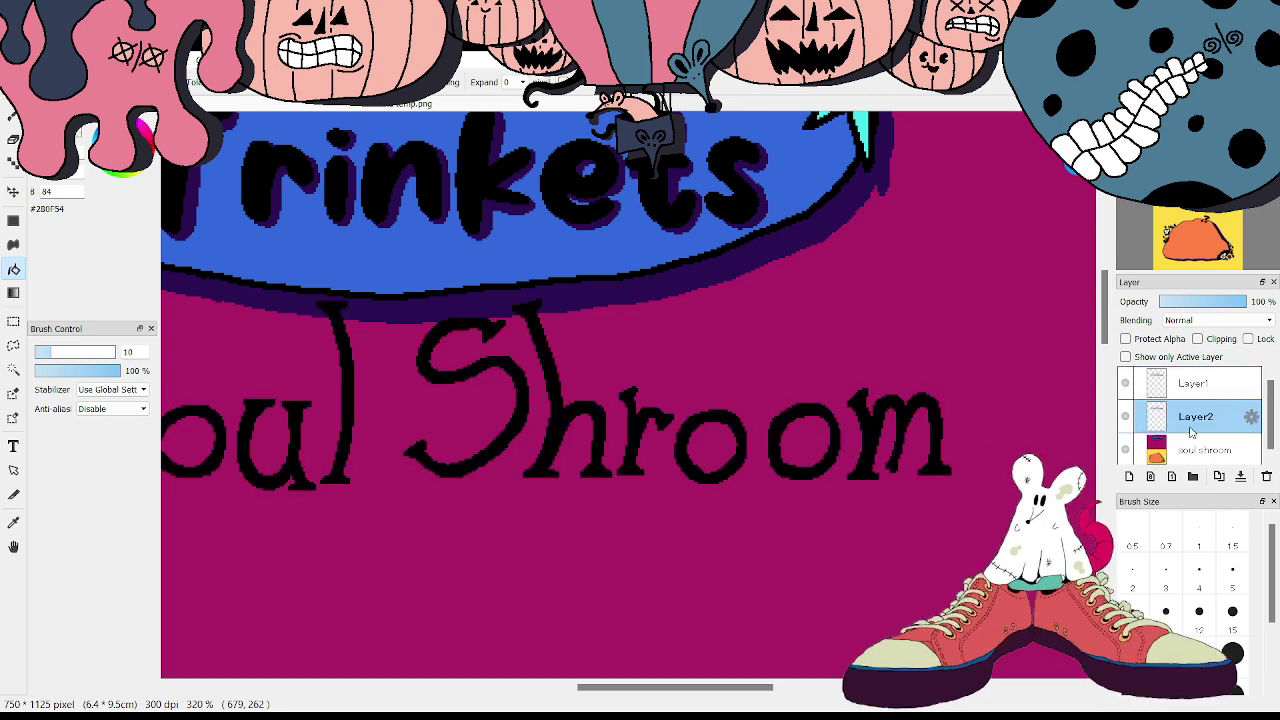
click(13, 191)
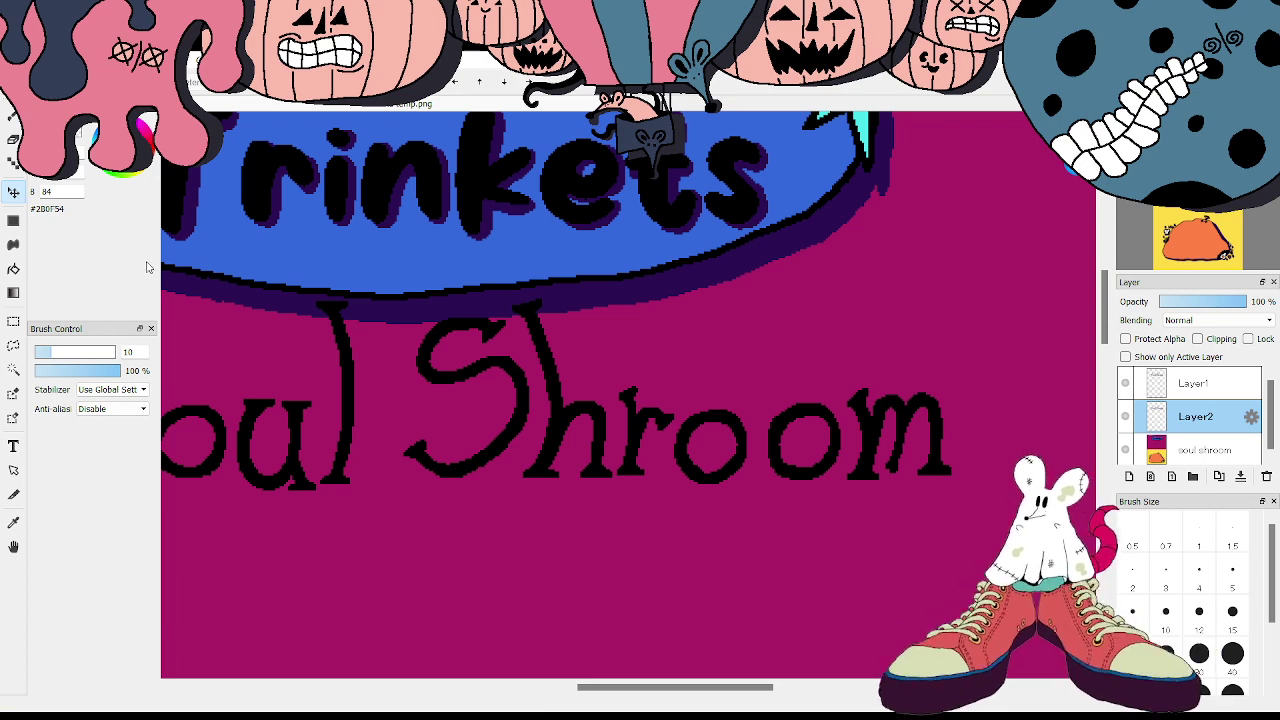
drag(654, 433, 667, 446)
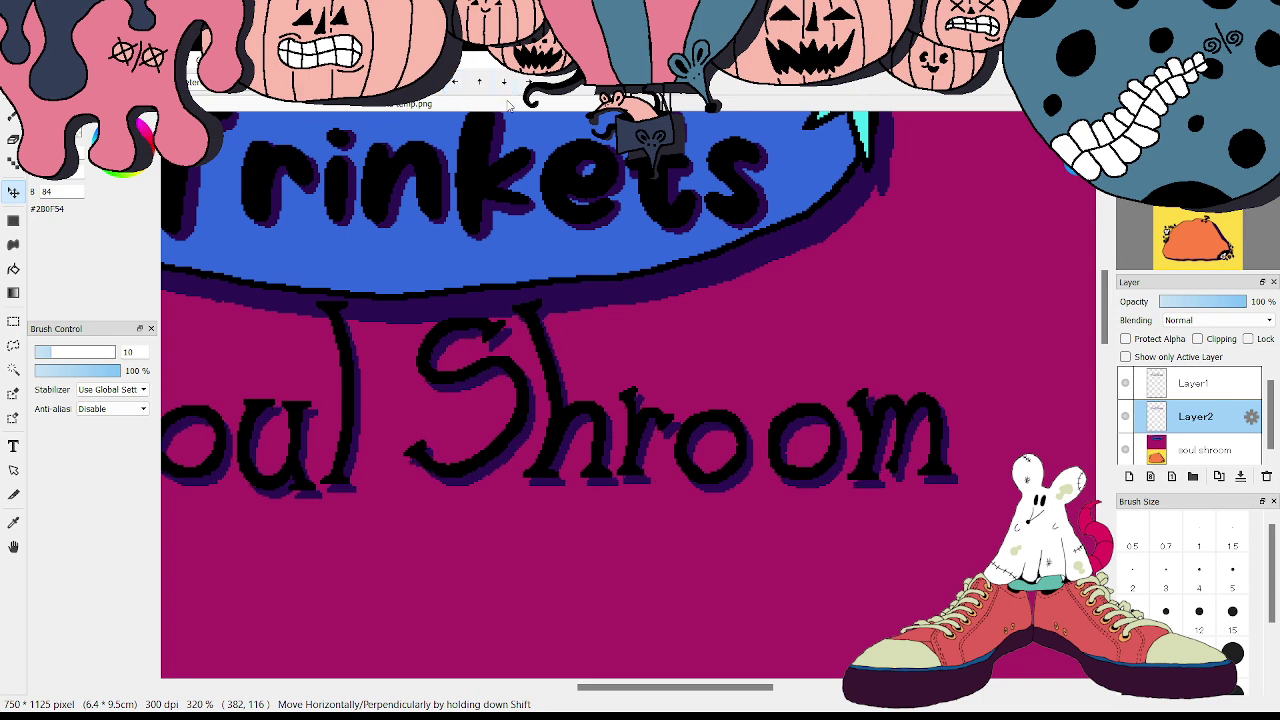
- Merge the black lettering in Layer1 down into the shadow layer, and merge the result into the "soul shroom" layer
drag(686, 688, 657, 706)
click(1198, 392)
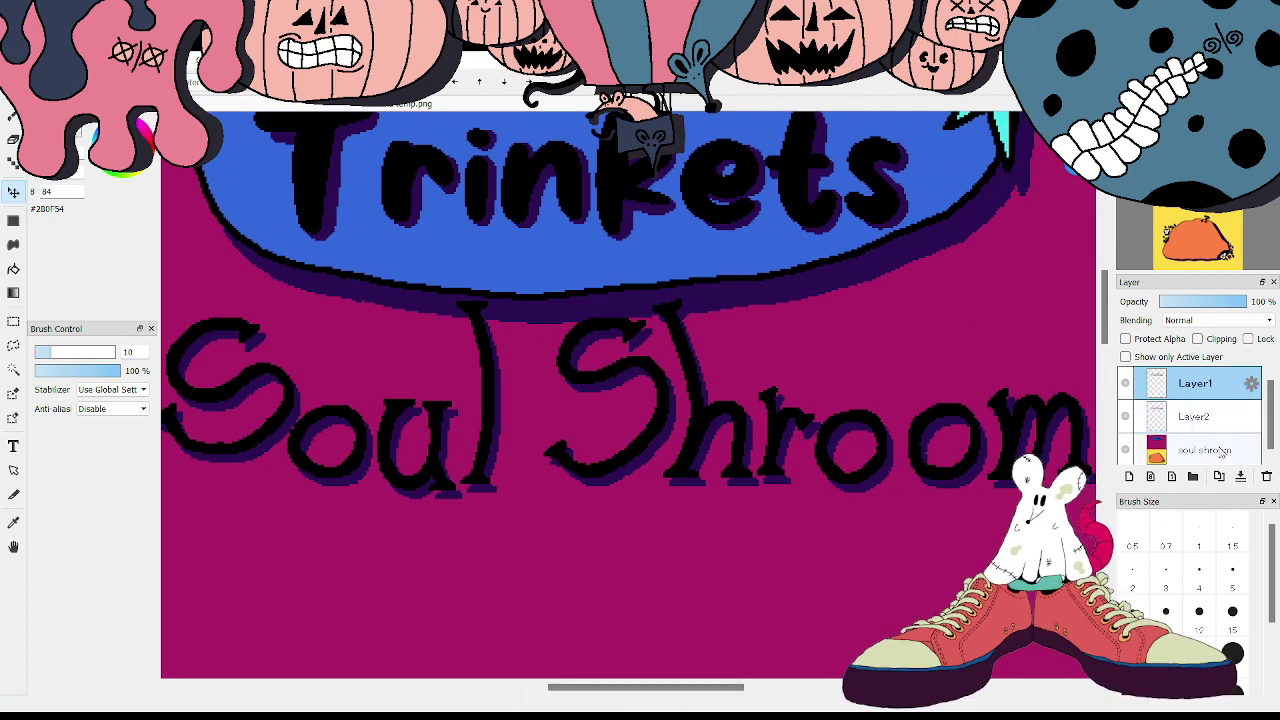
click(1240, 476)
key(ctrl+minus)
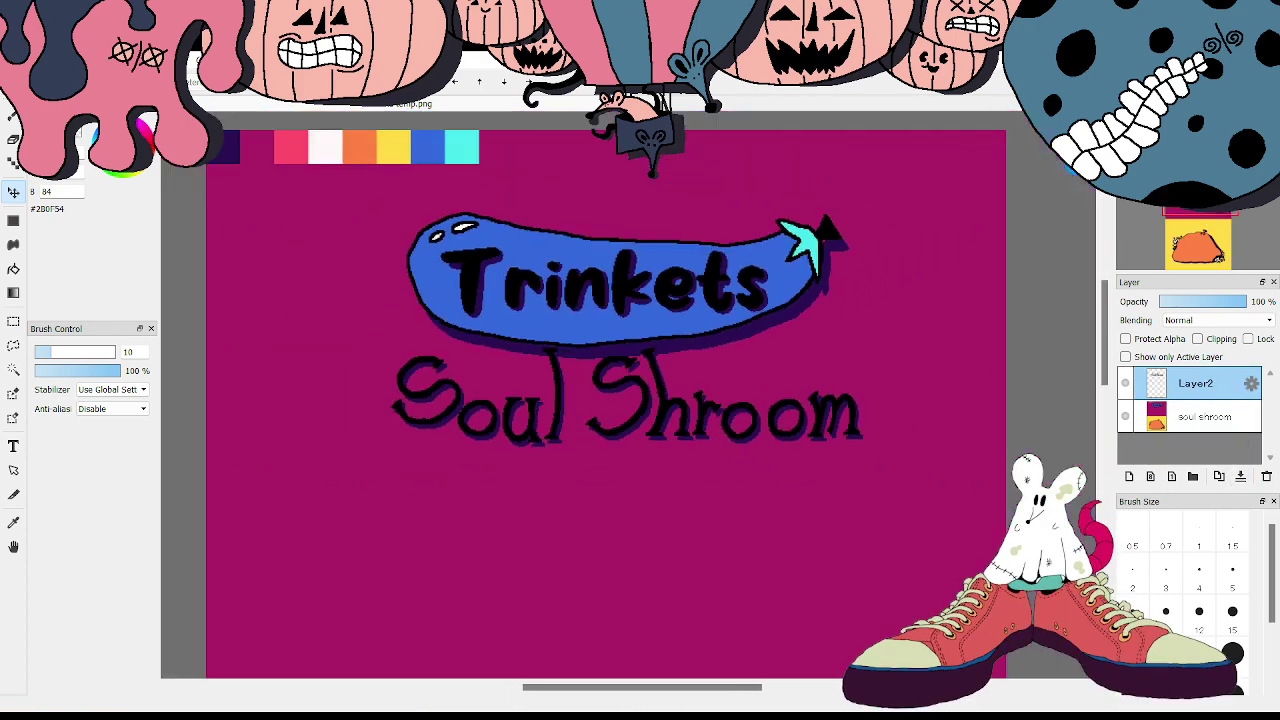
key(ctrl+minus)
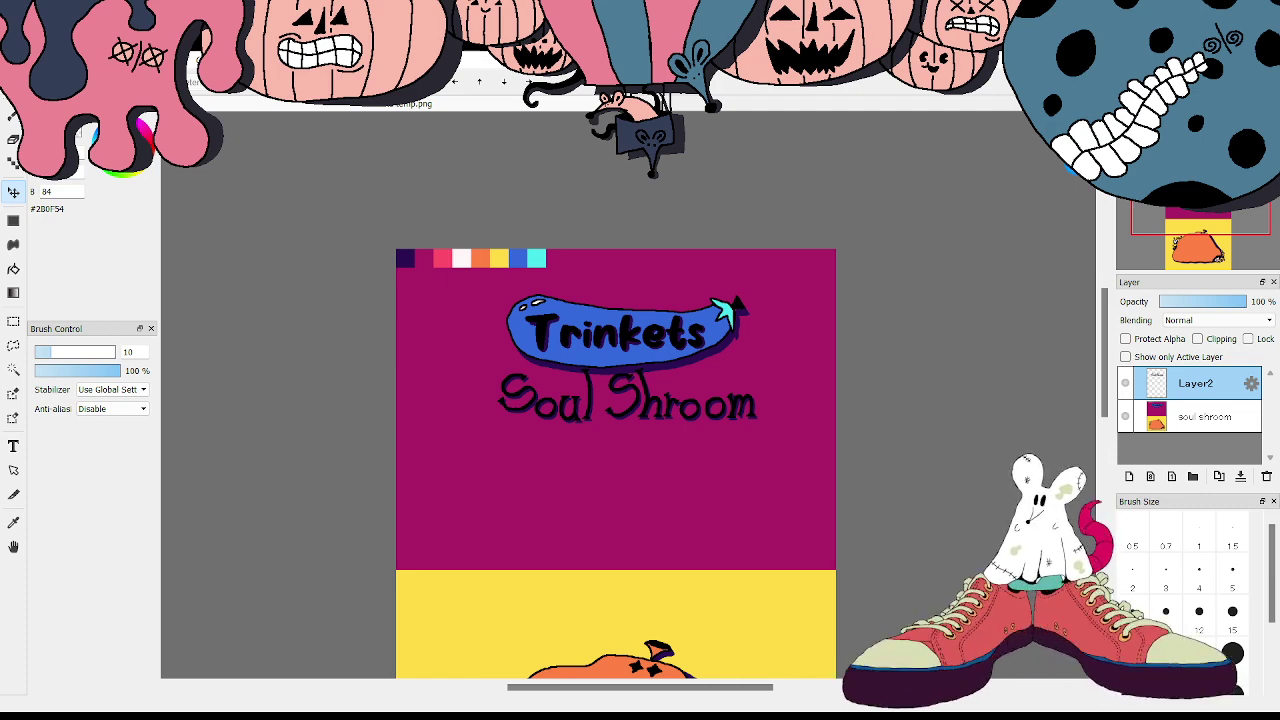
click(1240, 478)
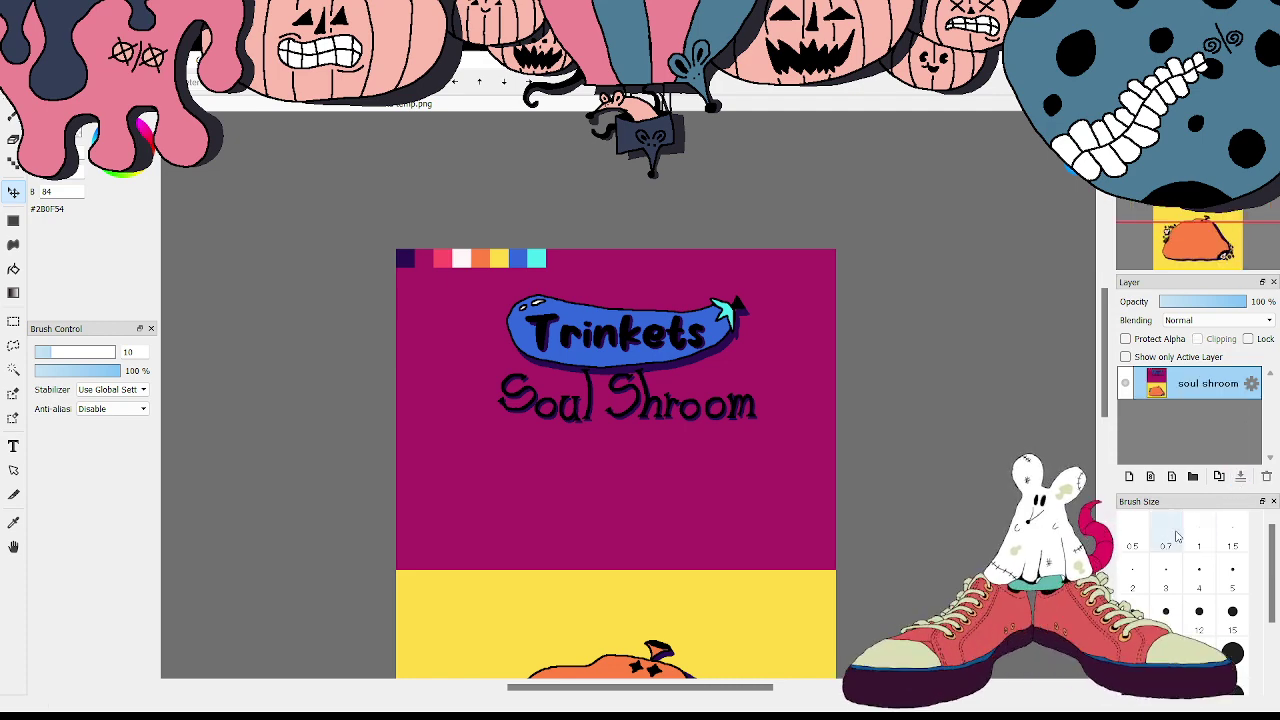
- On a new layer, outline a ghost-shaped mushroom cap in black between the title and the pumpkin, with a wavy hem and two folds
click(1128, 477)
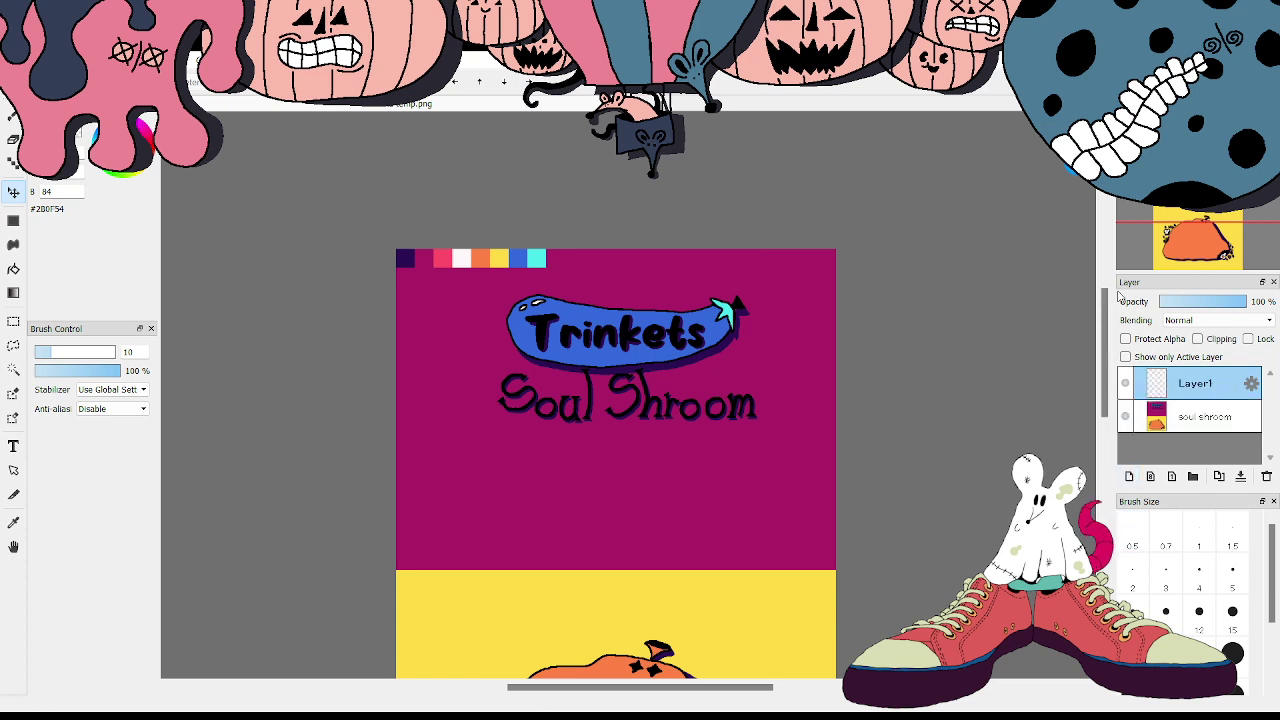
drag(1106, 312, 1105, 353)
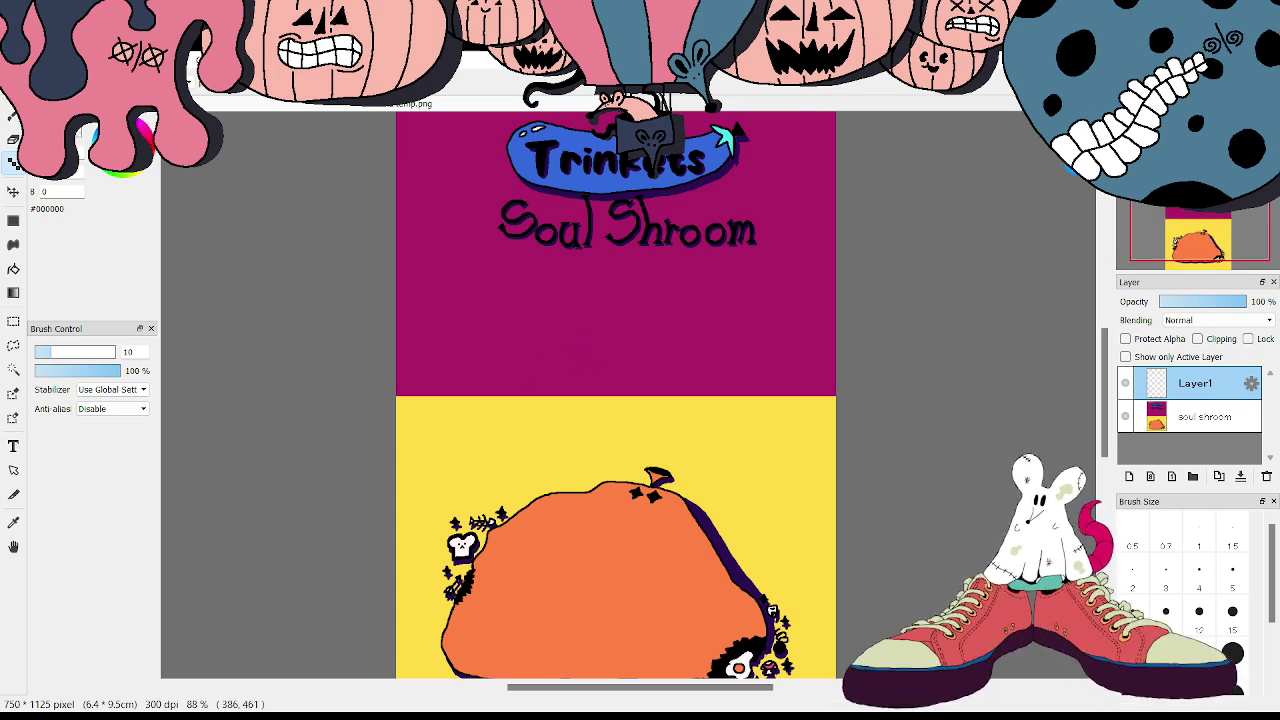
scroll(614, 397, up, 5)
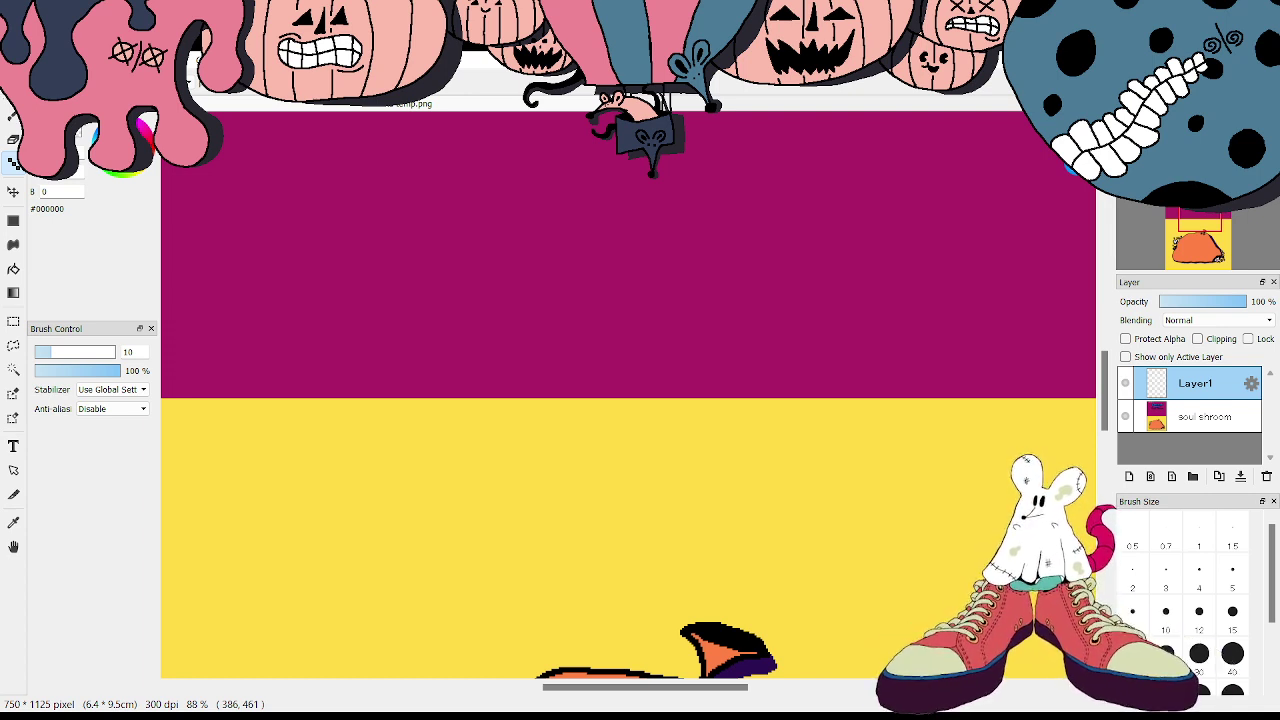
drag(1105, 367, 1107, 346)
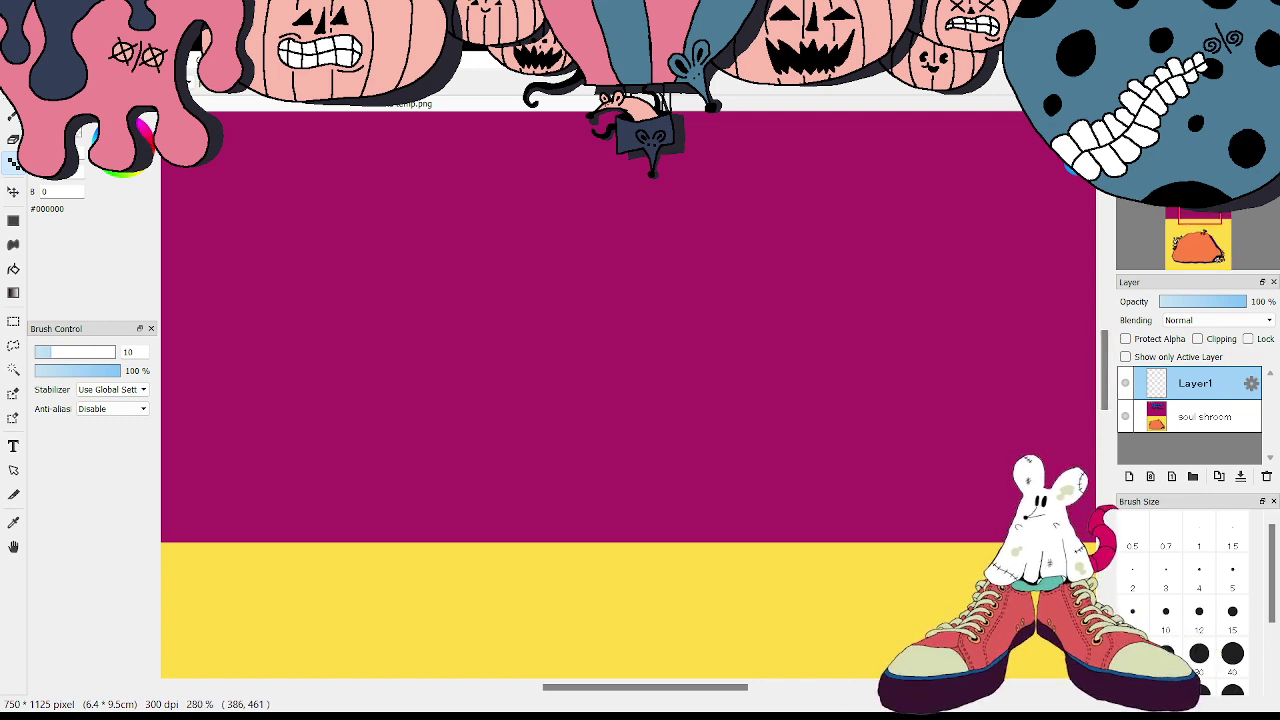
scroll(602, 601, down, 2)
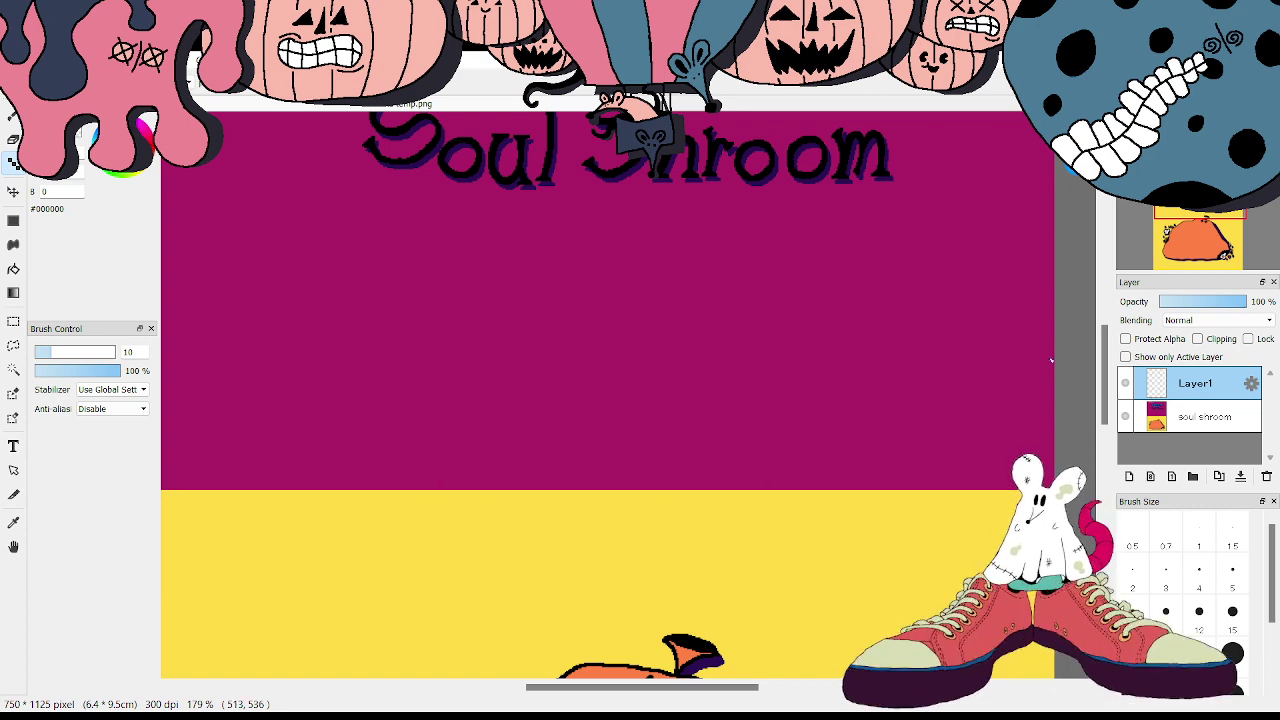
scroll(1106, 345, down, 2)
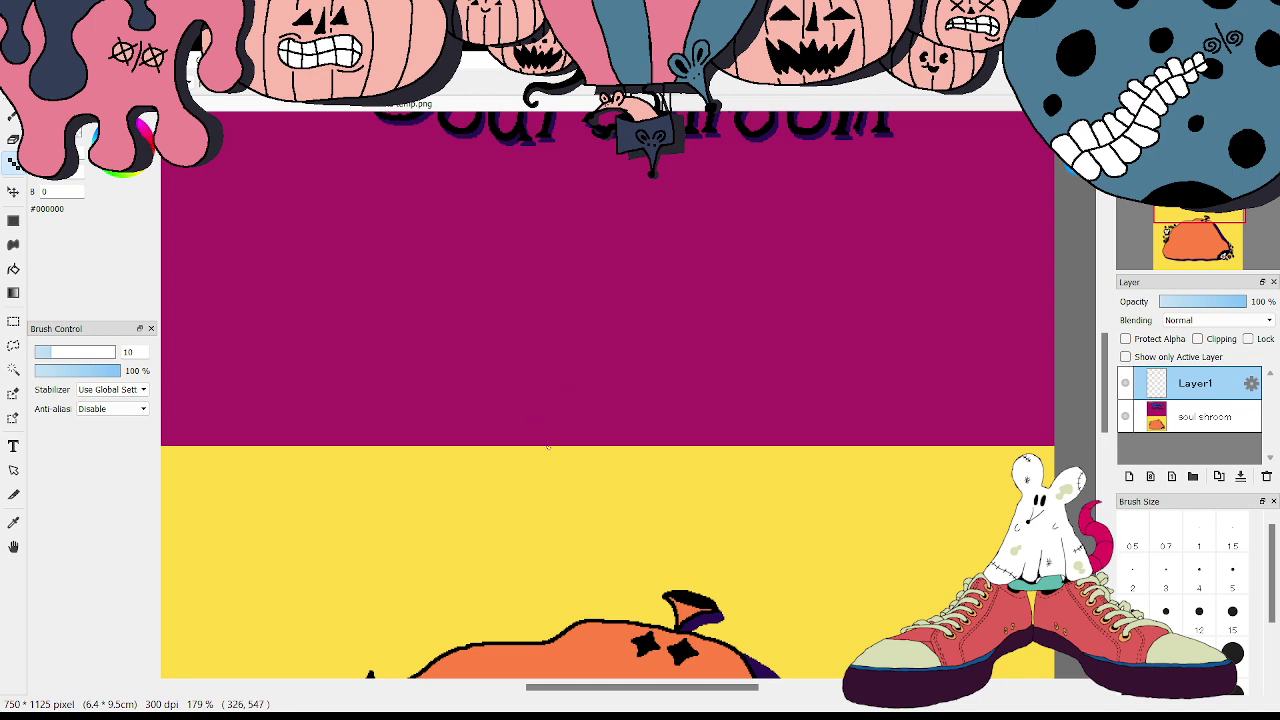
mouse_move(540, 431)
mouse_down()
mouse_move(577, 228)
mouse_move(638, 176)
mouse_move(708, 195)
mouse_move(726, 236)
mouse_move(705, 328)
mouse_move(739, 440)
mouse_up()
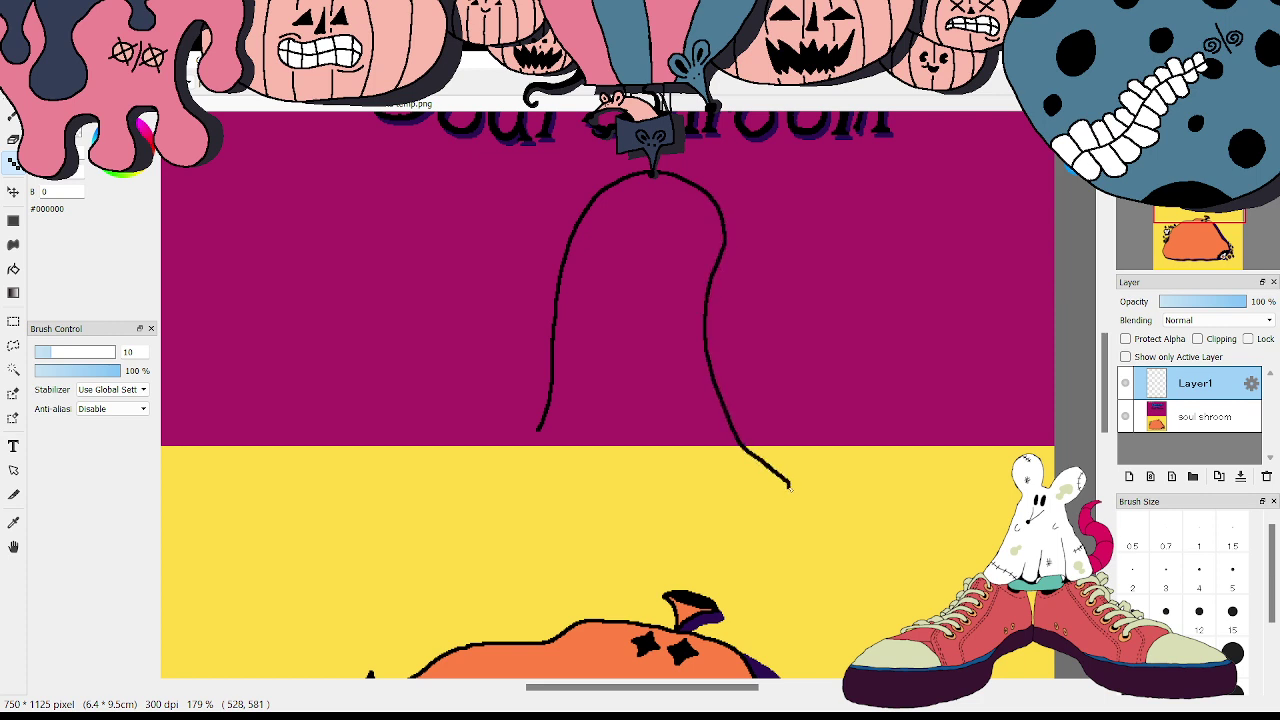
mouse_move(539, 427)
mouse_down()
mouse_move(473, 475)
mouse_move(540, 467)
mouse_move(591, 491)
mouse_move(690, 459)
mouse_move(722, 482)
mouse_move(812, 503)
mouse_up()
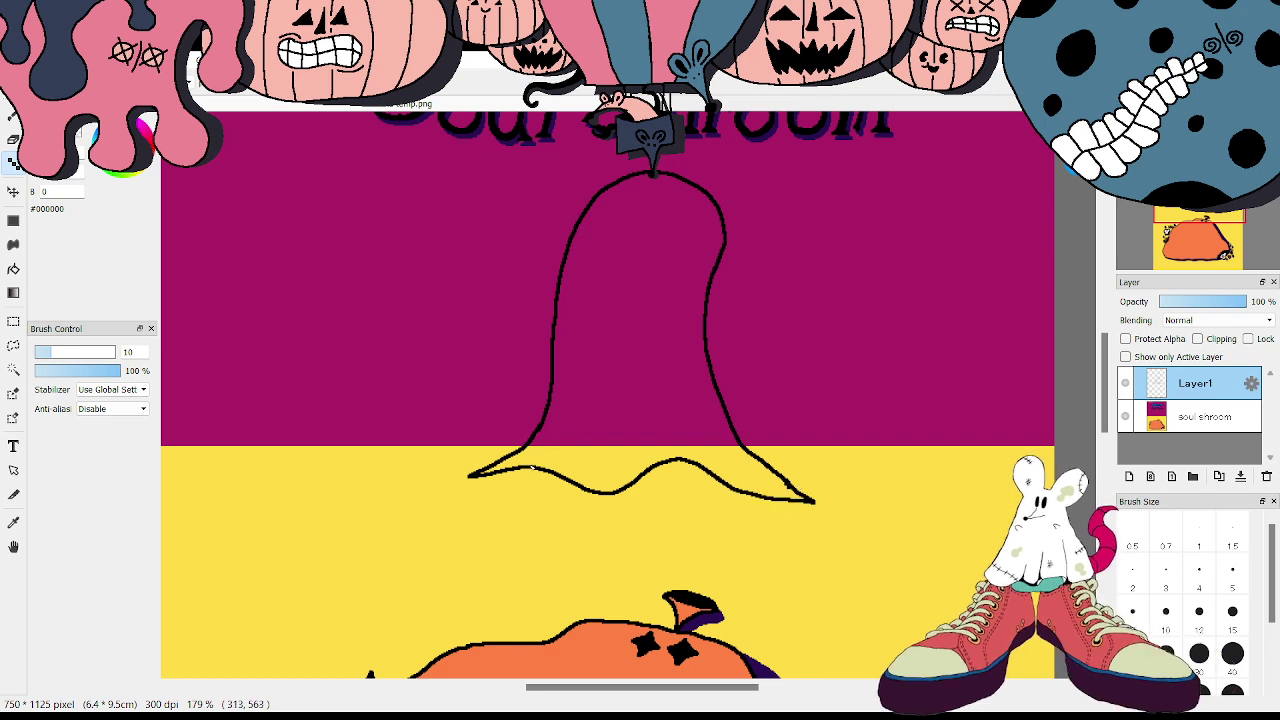
drag(538, 461, 576, 412)
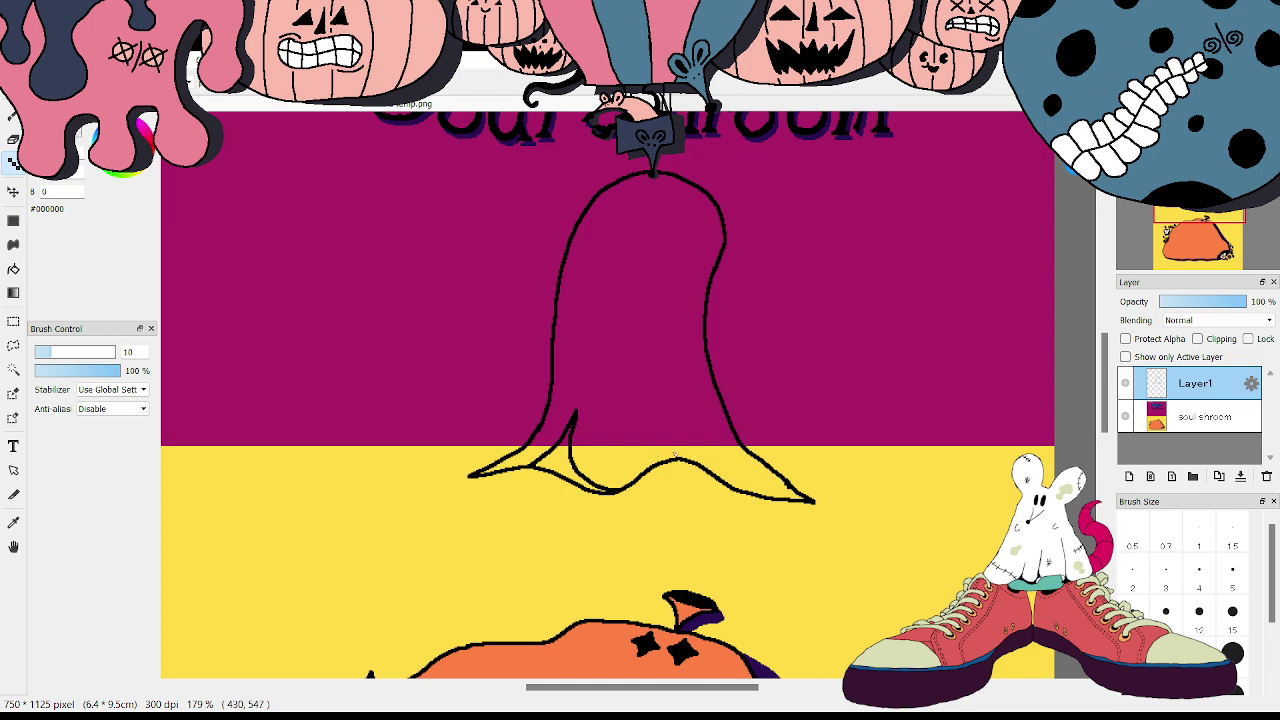
mouse_move(675, 453)
mouse_down()
mouse_move(681, 395)
mouse_move(706, 456)
mouse_up()
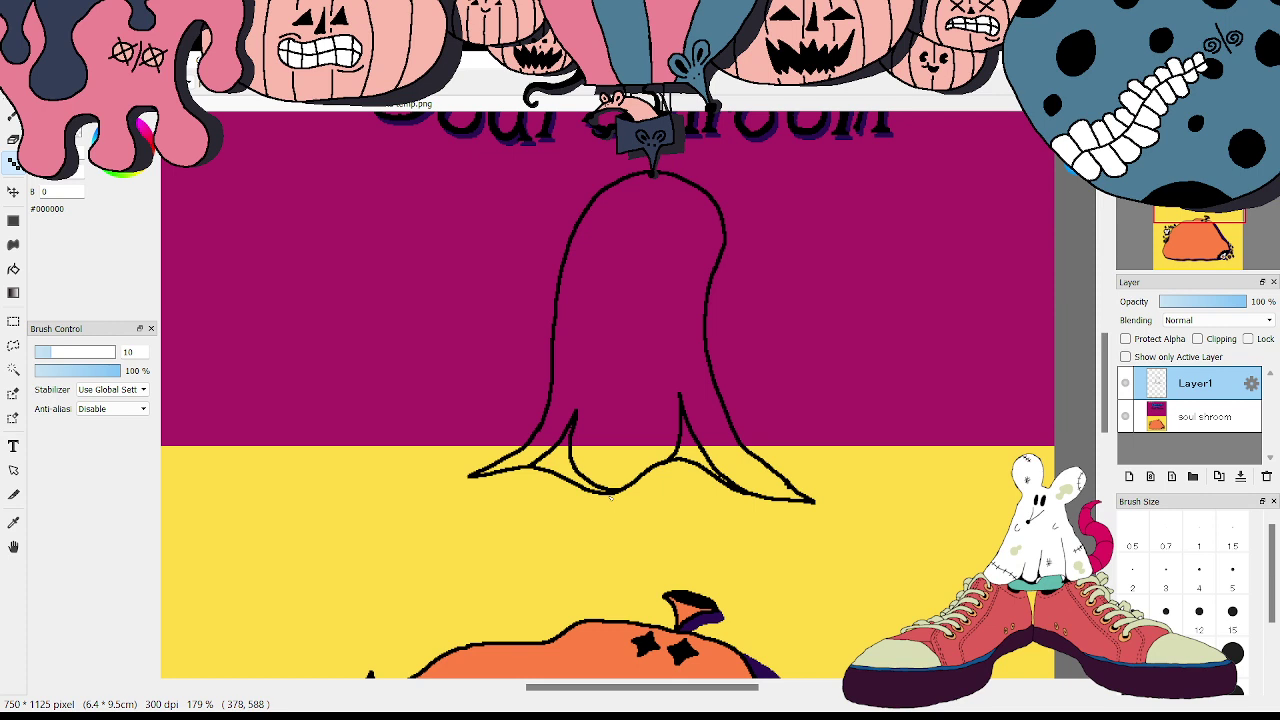
- Draw the mushroom's stem with a wide flat base, and outline the curved undersides of the cap on both sides of it
mouse_move(609, 497)
mouse_down()
mouse_move(561, 544)
mouse_move(674, 557)
mouse_move(684, 531)
mouse_move(651, 510)
mouse_up()
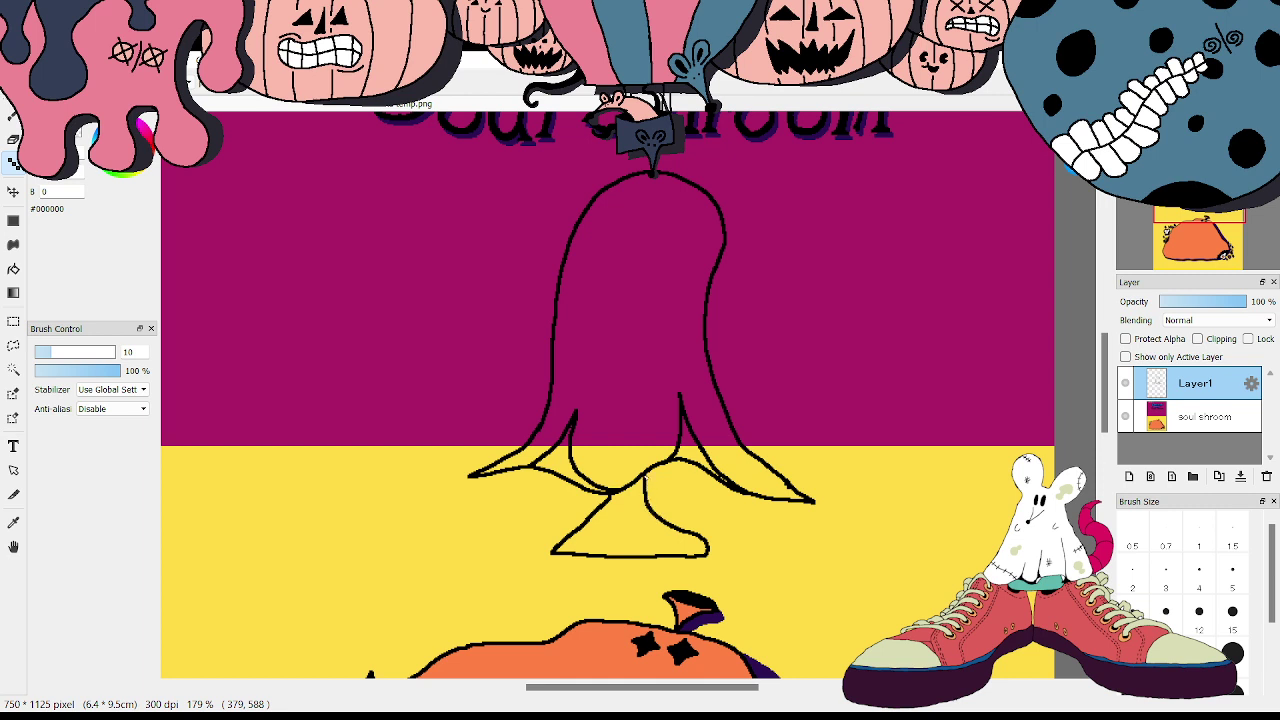
key(ctrl+z)
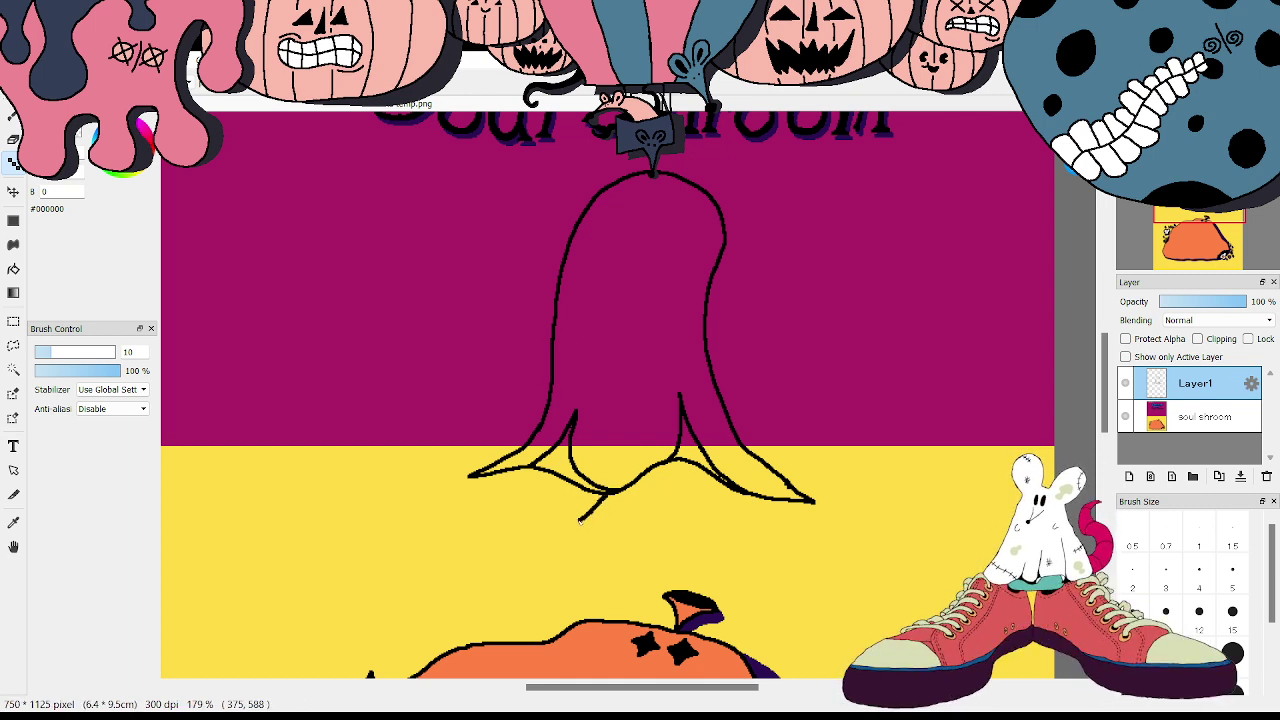
mouse_move(553, 537)
mouse_down()
mouse_move(532, 563)
mouse_move(543, 573)
mouse_move(712, 574)
mouse_move(698, 546)
mouse_move(662, 536)
mouse_up()
drag(647, 482, 646, 473)
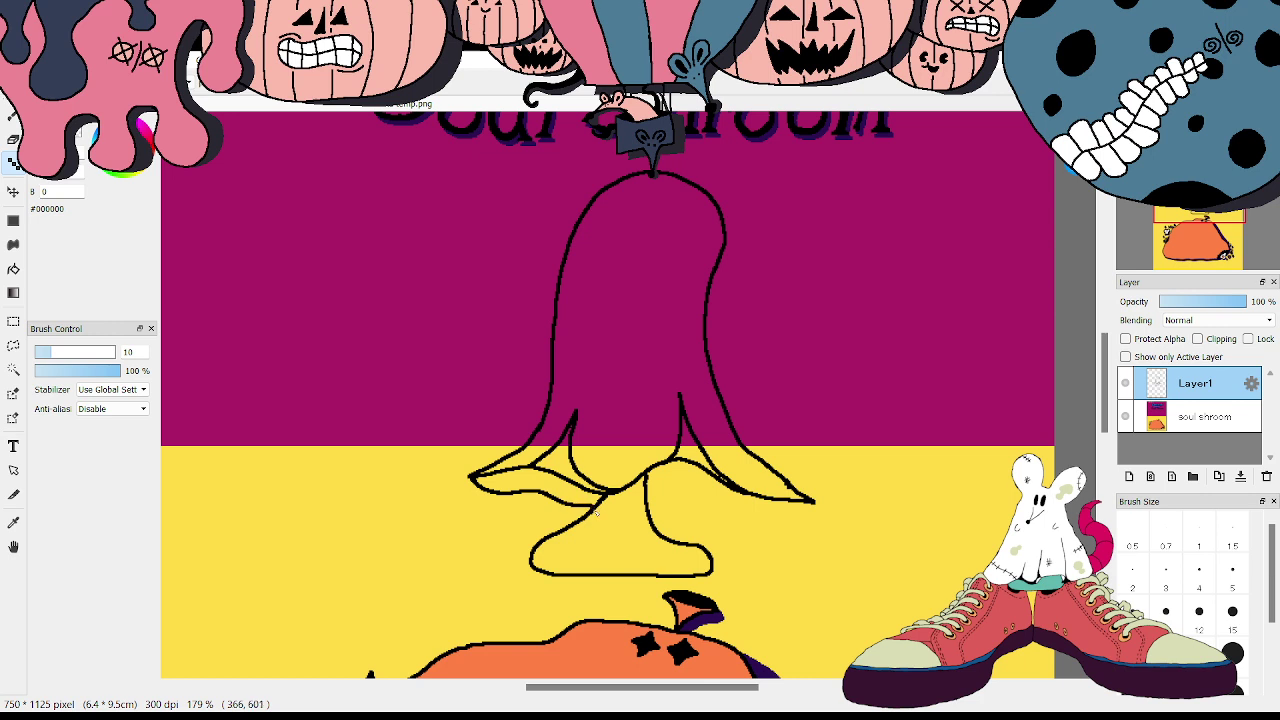
mouse_move(648, 497)
mouse_down()
mouse_move(785, 515)
mouse_move(816, 503)
mouse_up()
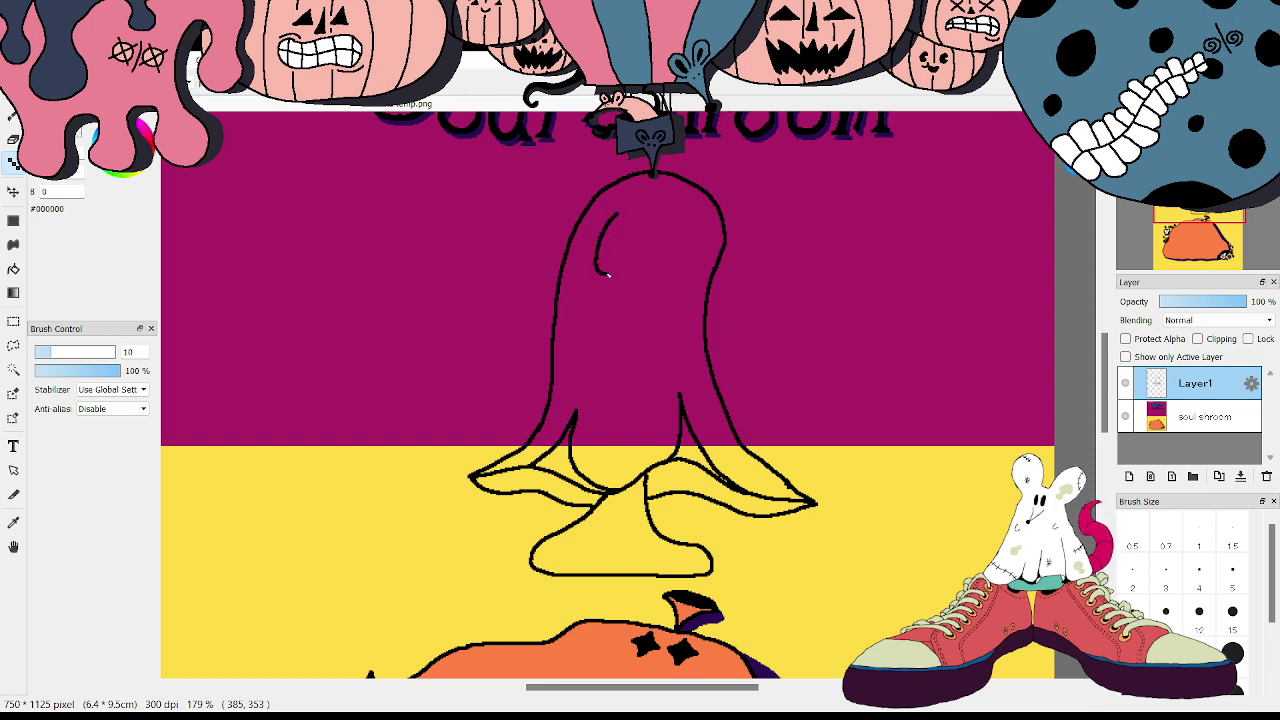
- Draw two curved eyes and an oval mouth on the ghost cap and fill them with black
drag(622, 237, 633, 222)
mouse_move(654, 243)
mouse_down()
mouse_move(652, 263)
mouse_move(673, 267)
mouse_up()
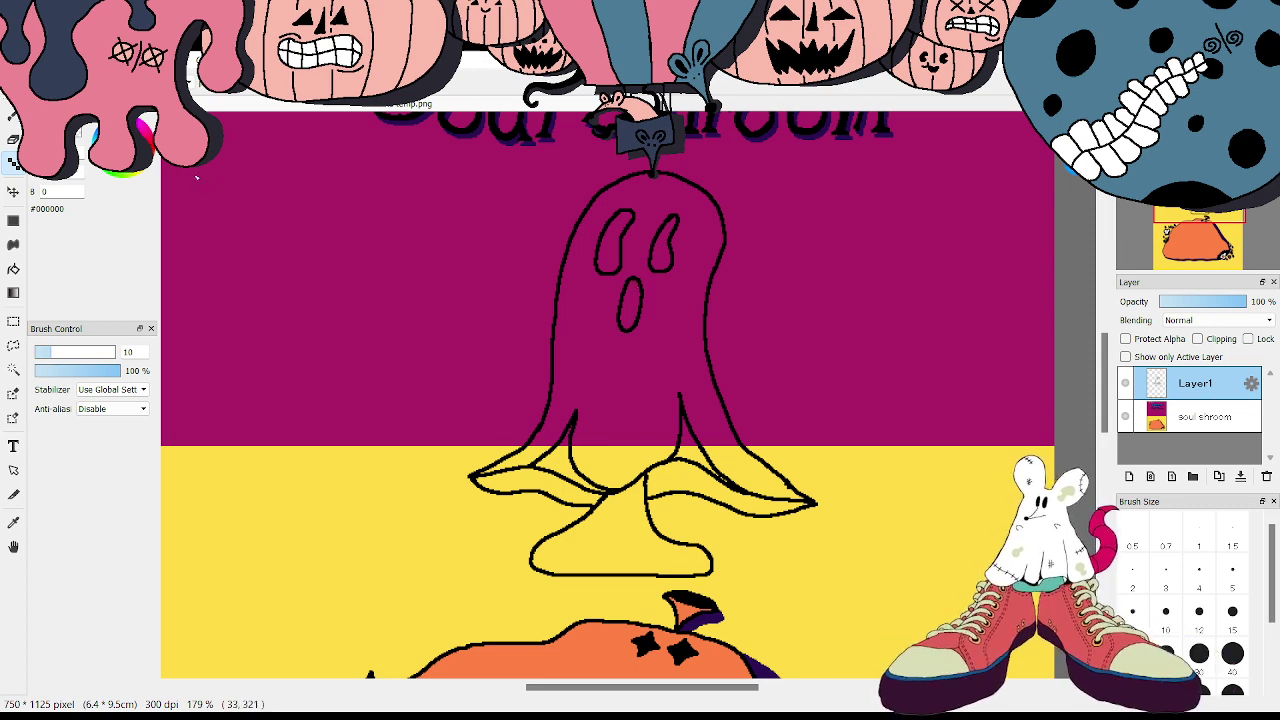
click(13, 269)
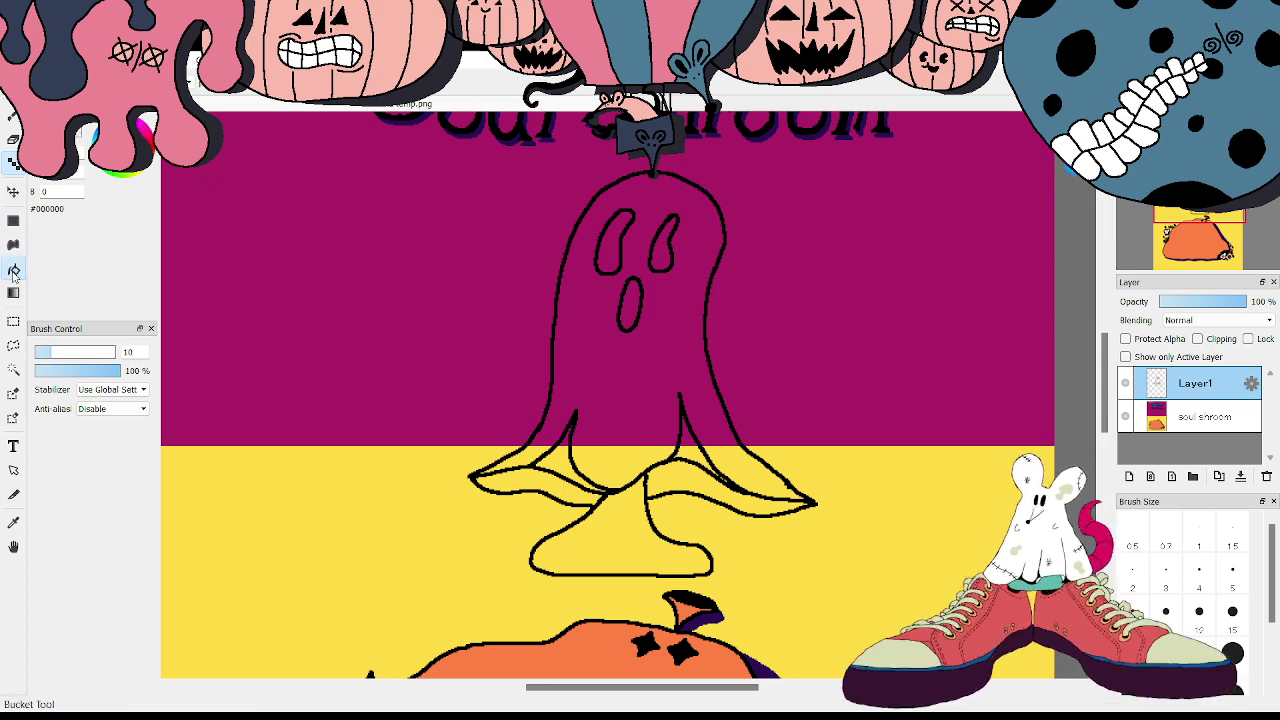
click(629, 300)
click(615, 236)
click(657, 231)
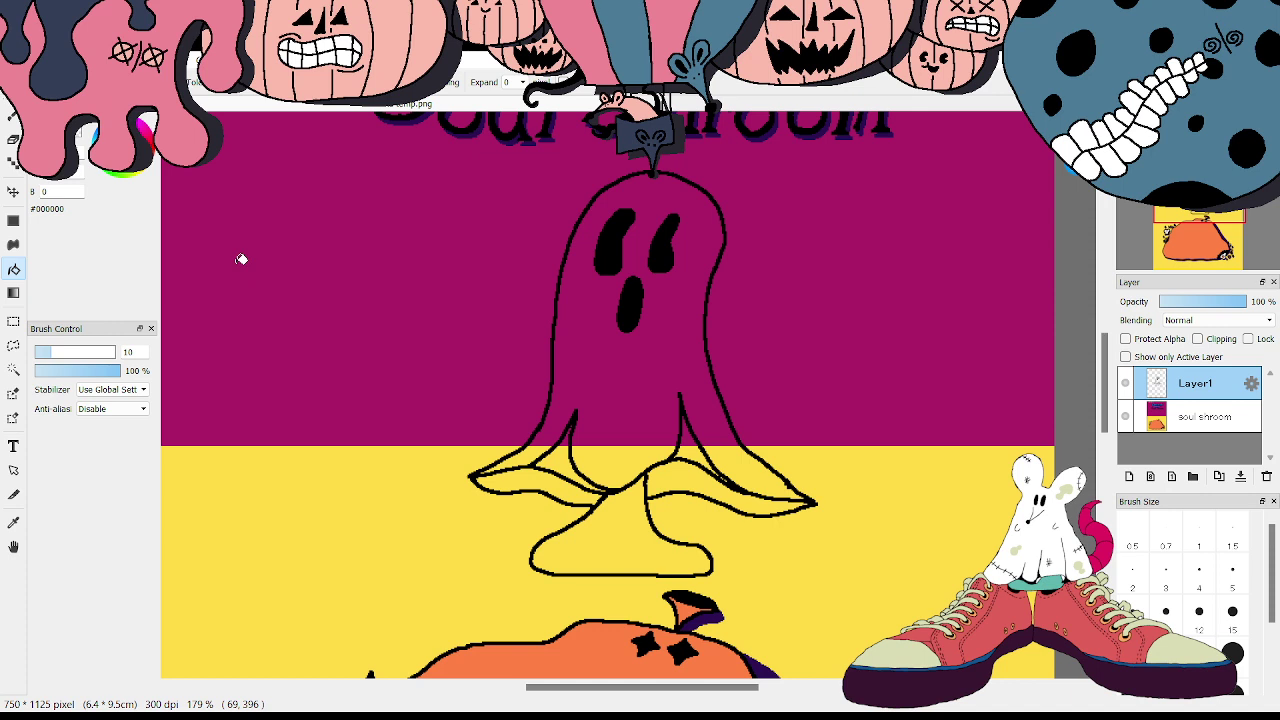
- With the "soul shroom" layer temporarily hidden, fill both hem folds with black and draw gill lines along the cap's undersides
click(13, 162)
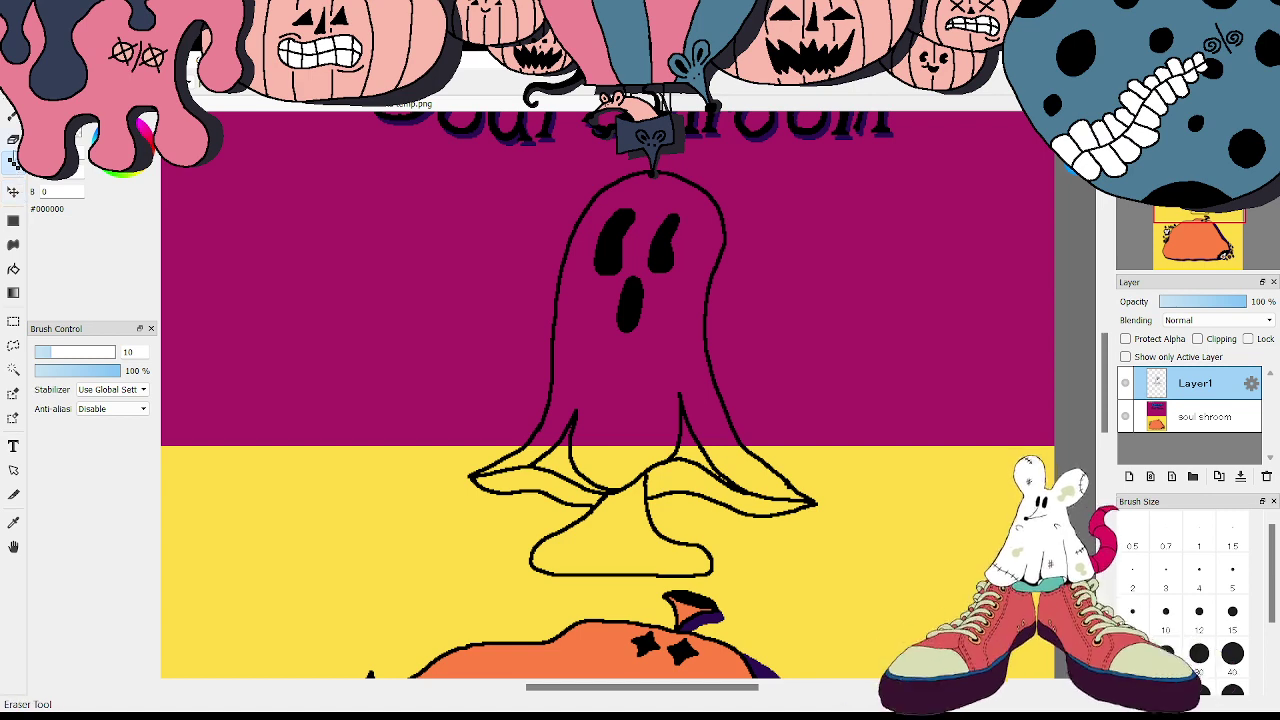
click(13, 269)
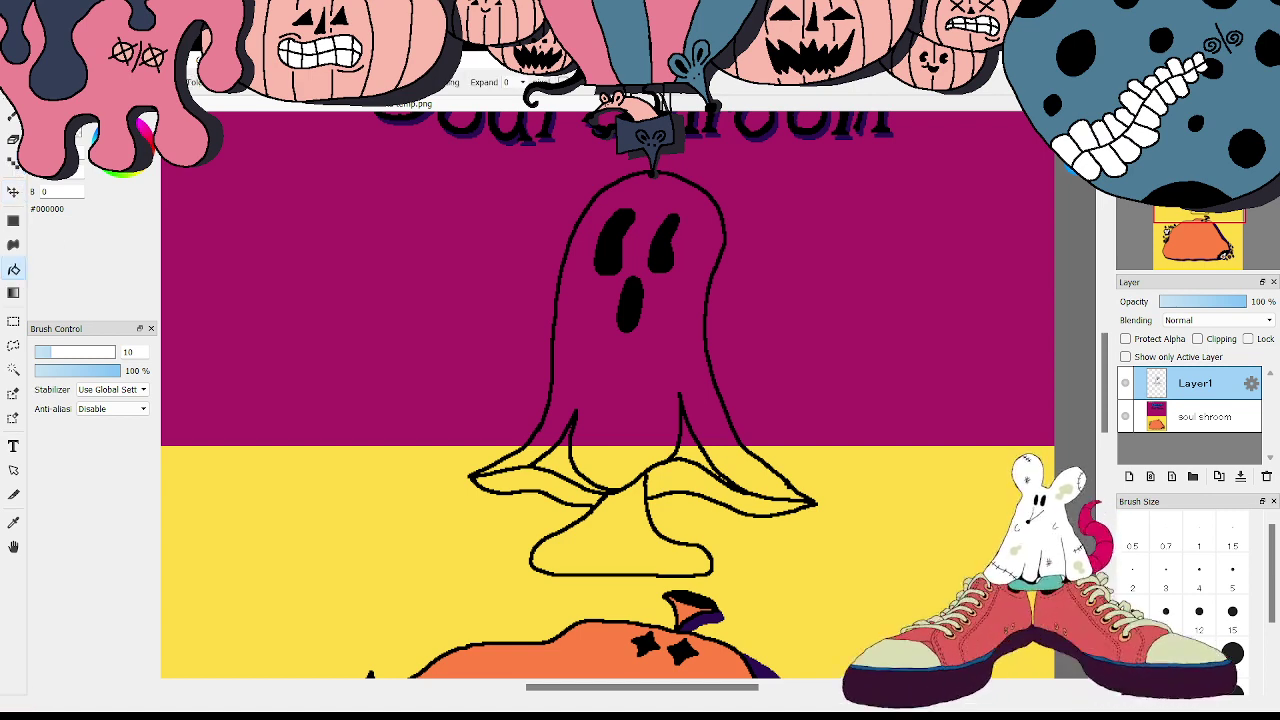
click(1126, 416)
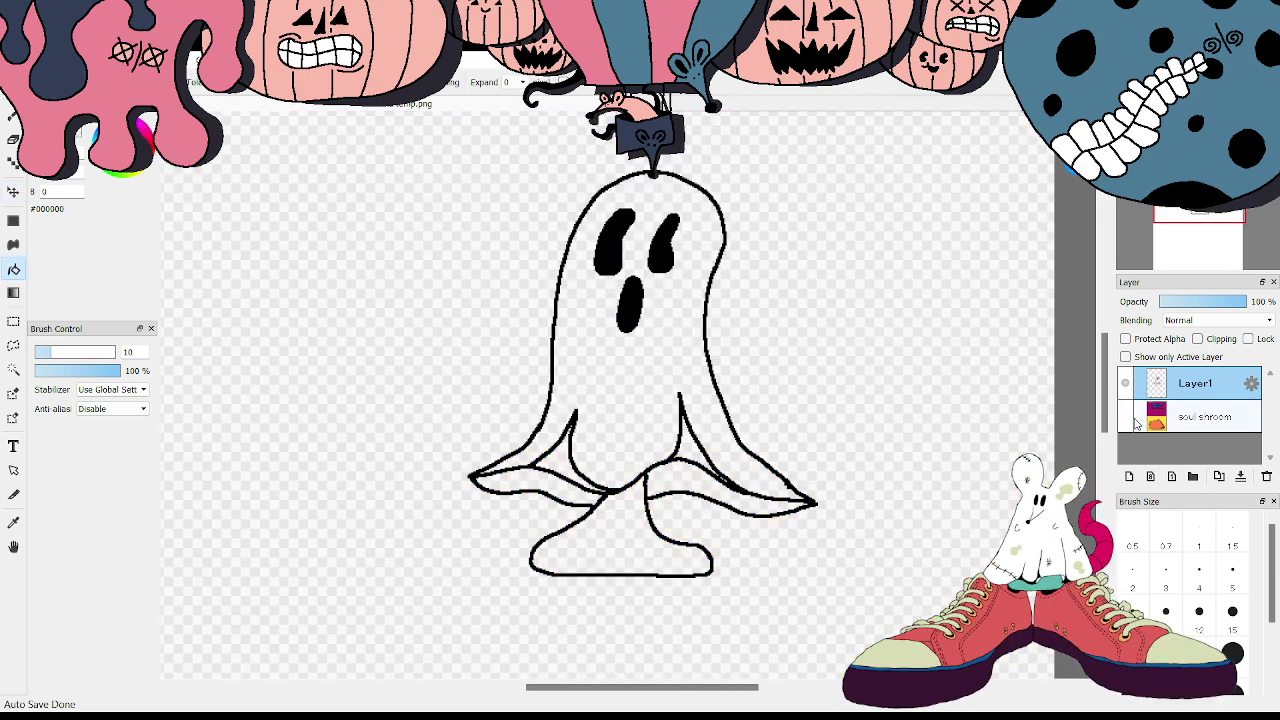
click(570, 452)
click(690, 437)
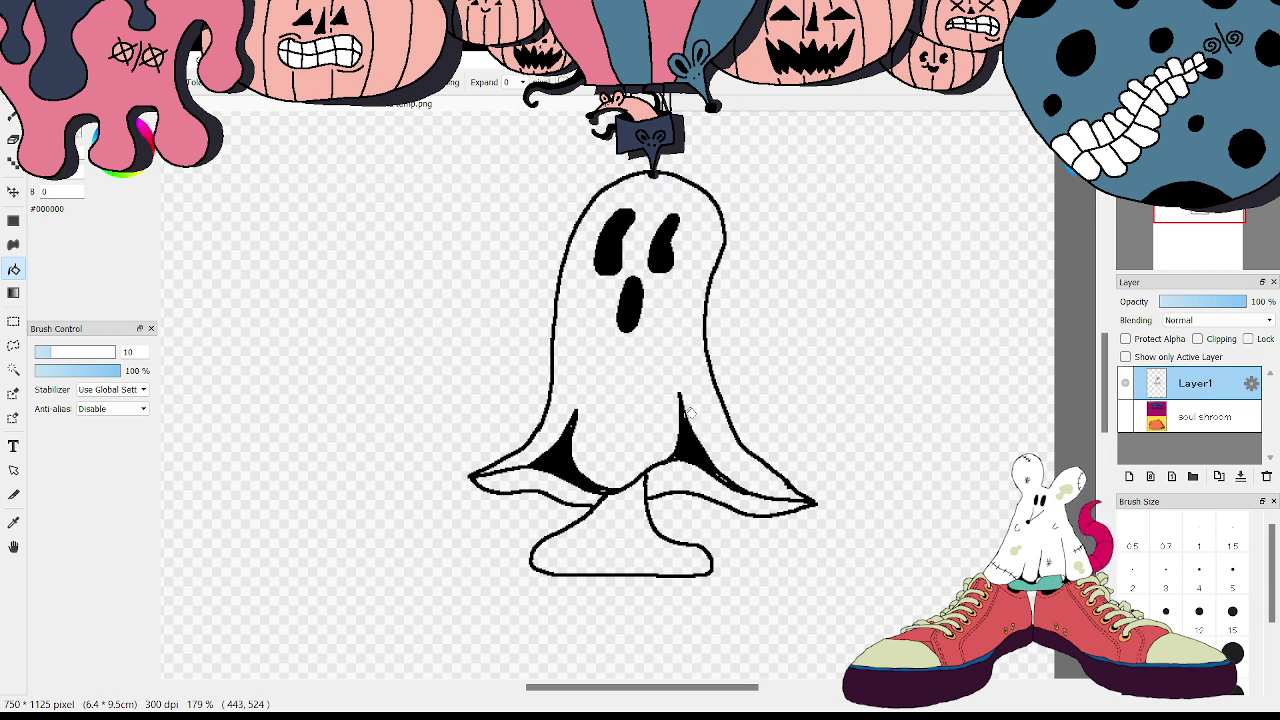
click(14, 164)
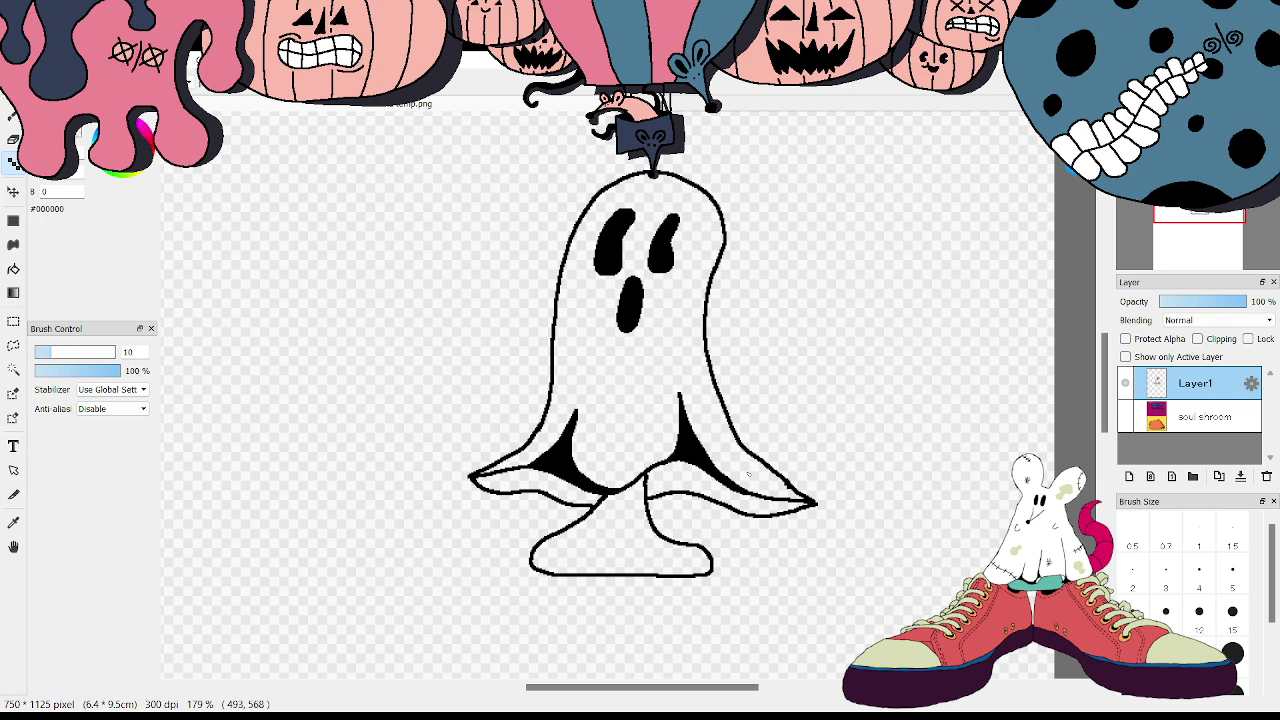
click(1126, 417)
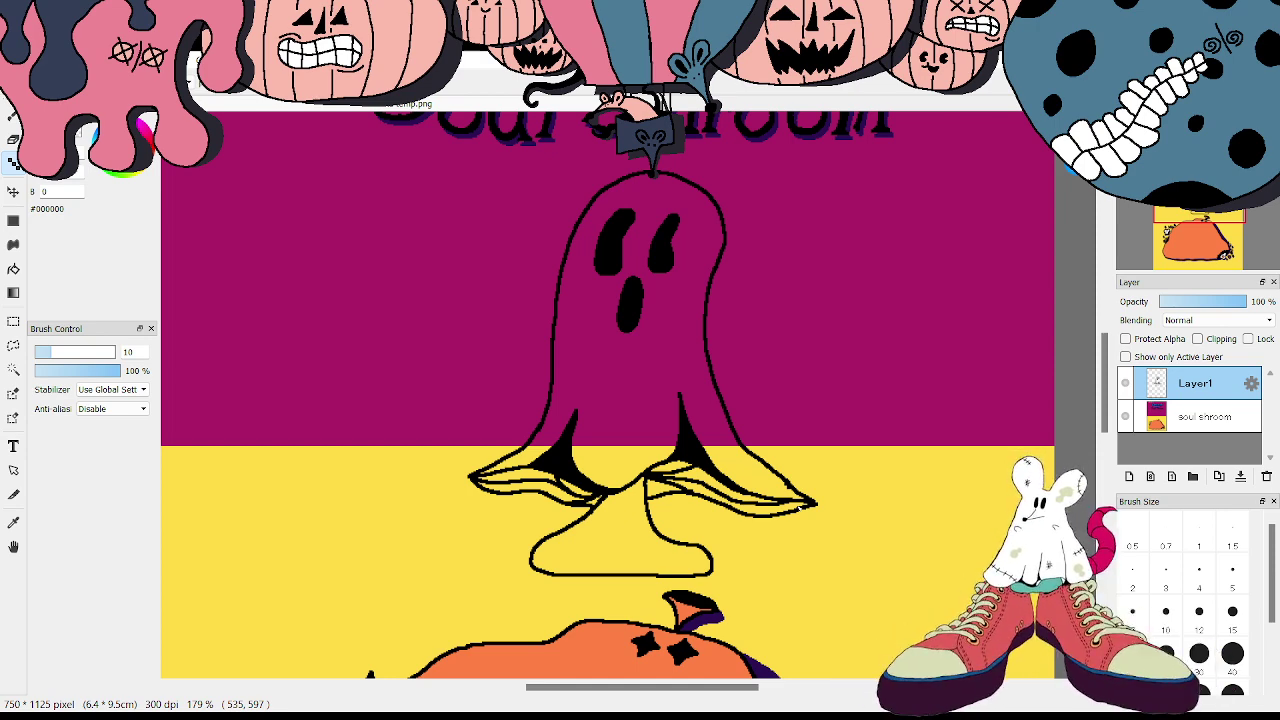
- Fill the ghost cap with the palette's off-white #FFF7F8 using the Bucket tool, hiding the "soul shroom" layer only during the fill
scroll(608, 395, up, 5)
scroll(608, 395, left, 5)
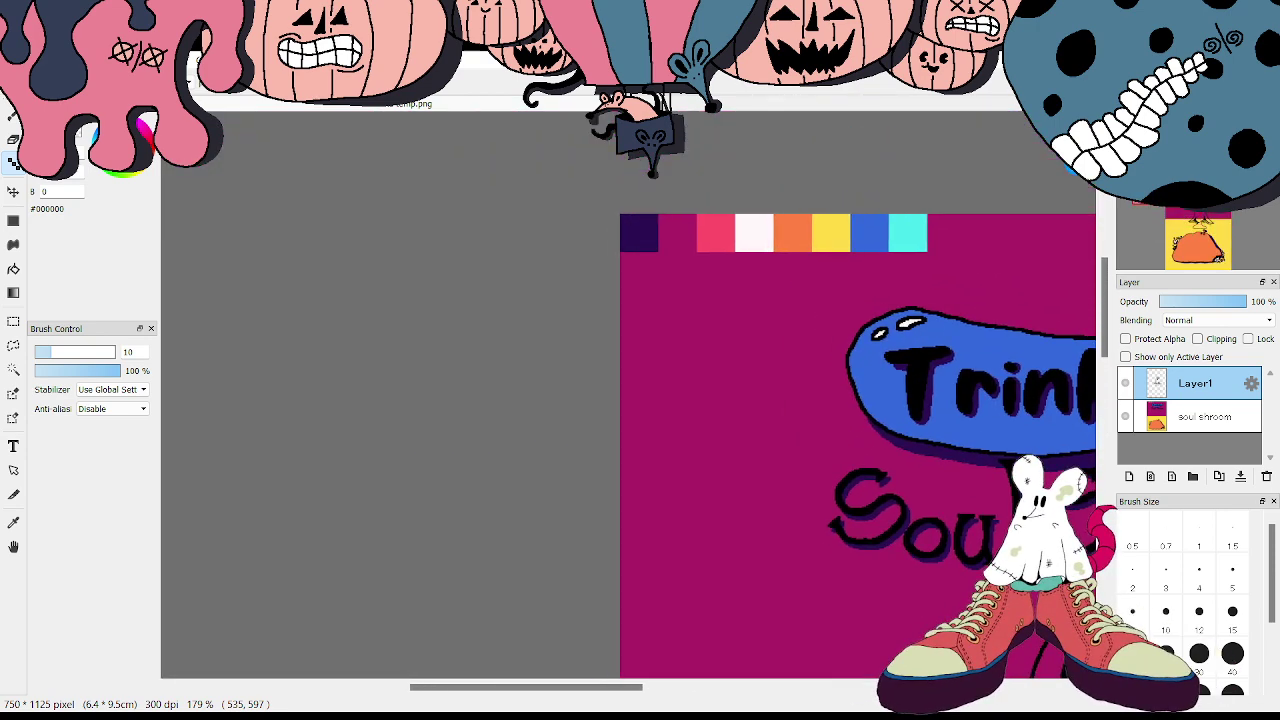
click(752, 236)
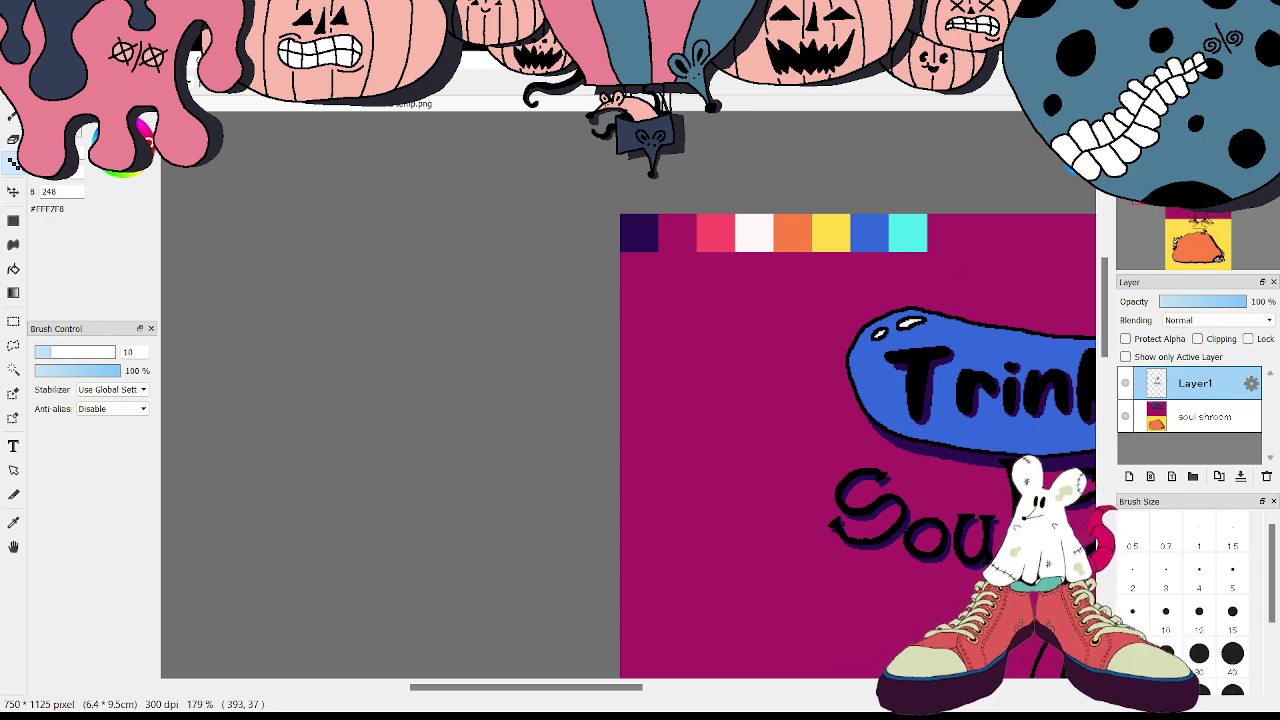
mouse_move(897, 280)
mouse_down()
mouse_move(960, 340)
mouse_move(910, 280)
mouse_up()
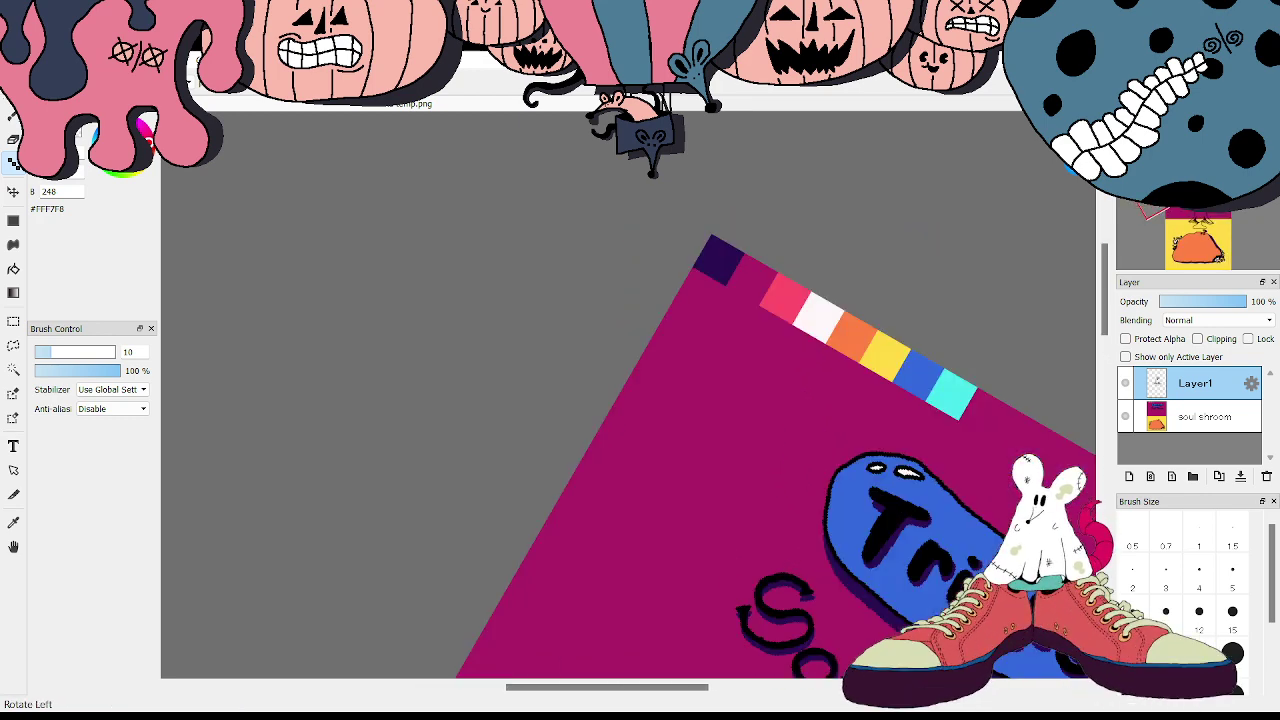
scroll(628, 395, down, 10)
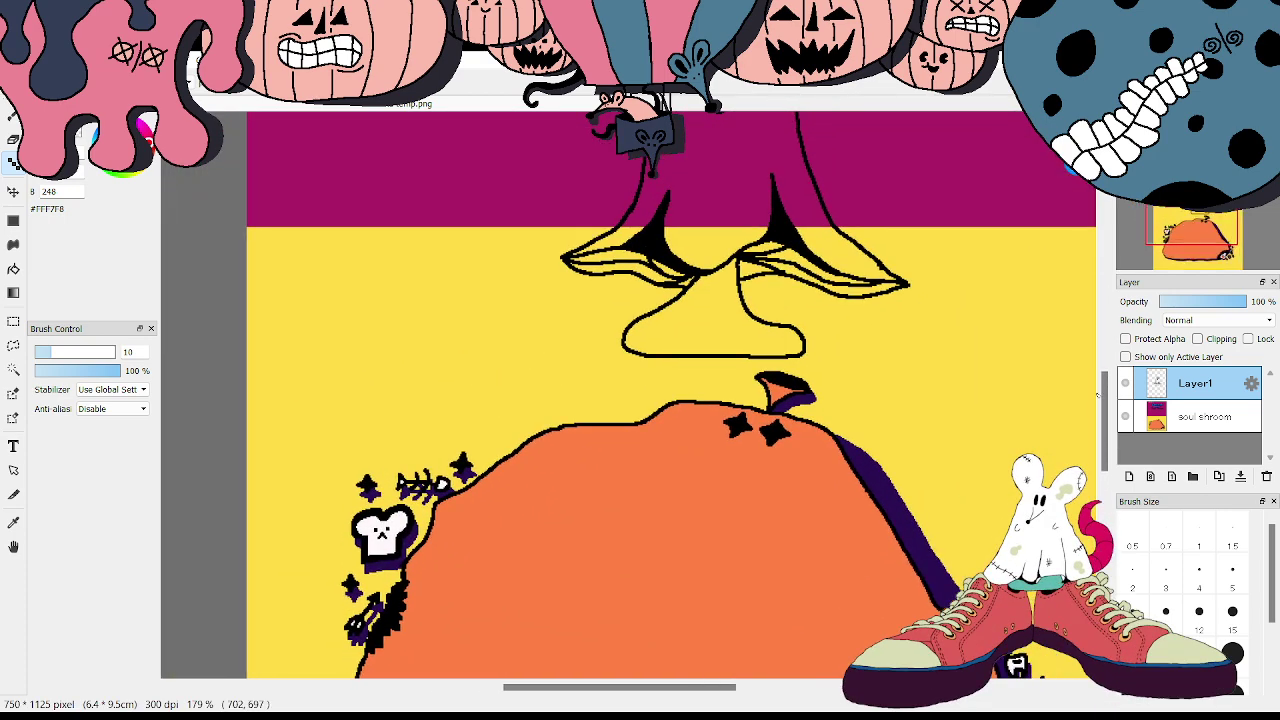
scroll(1104, 368, up, 3)
click(1125, 415)
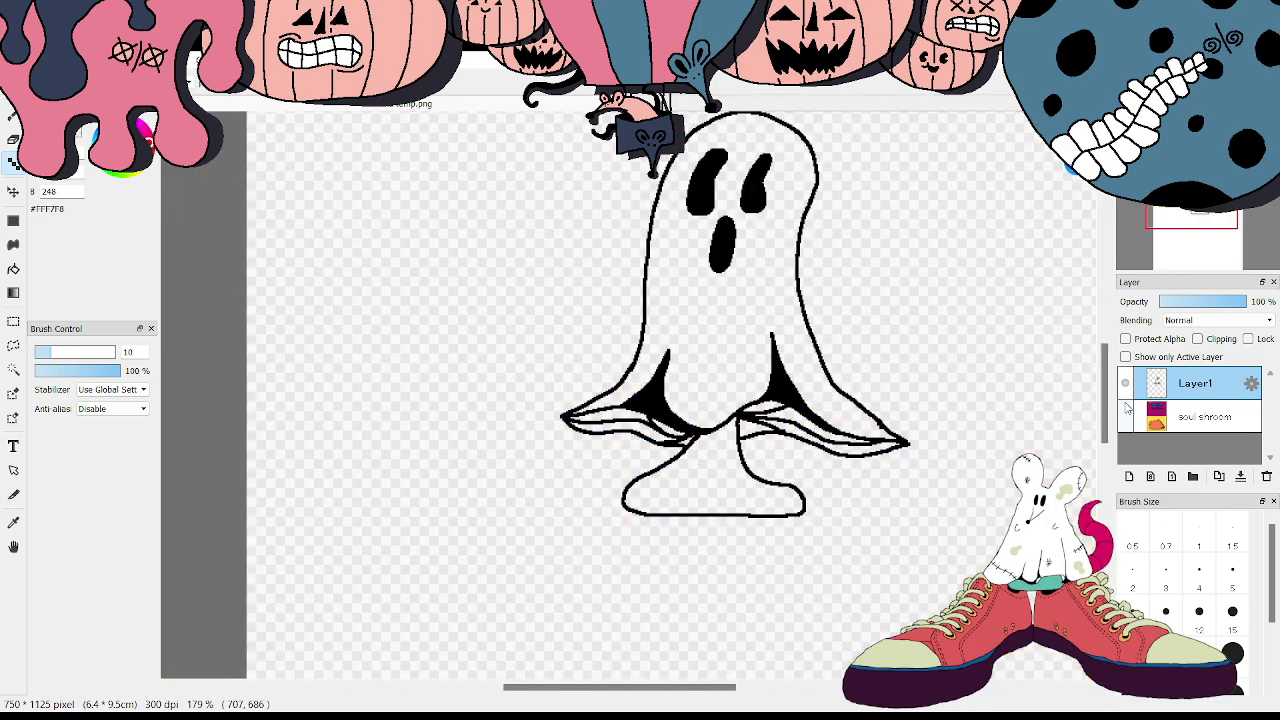
click(13, 269)
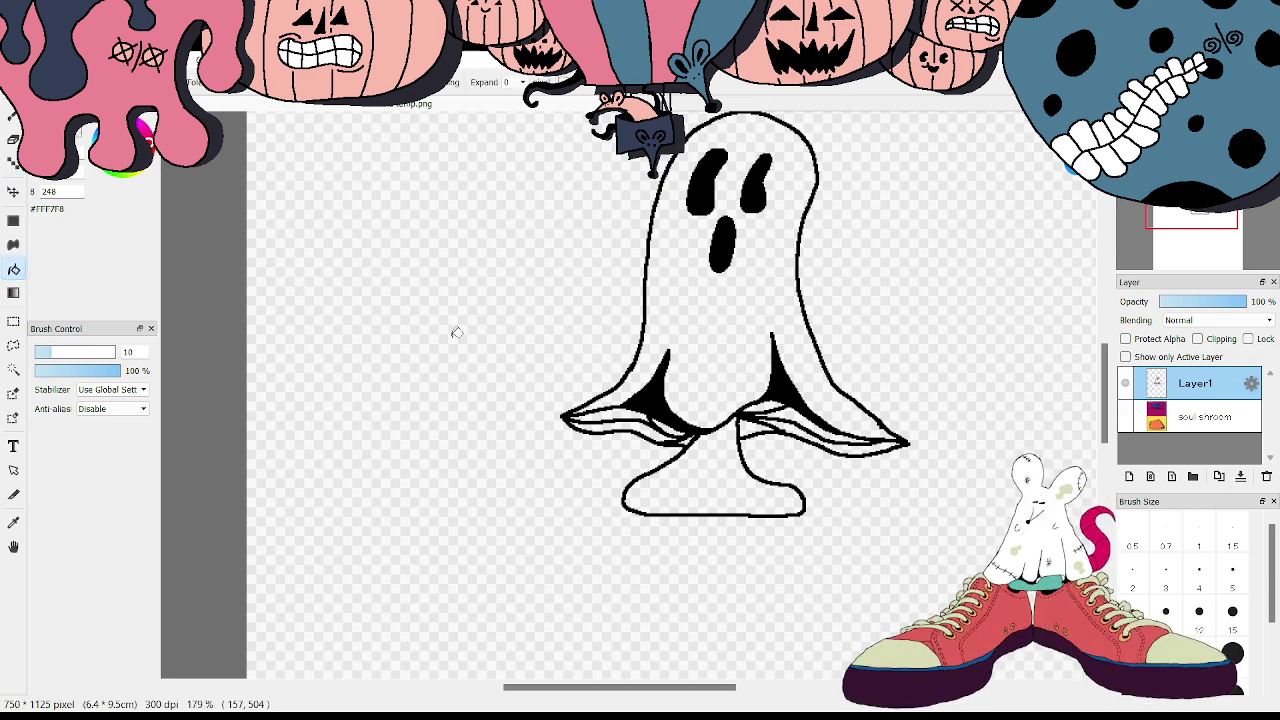
click(750, 296)
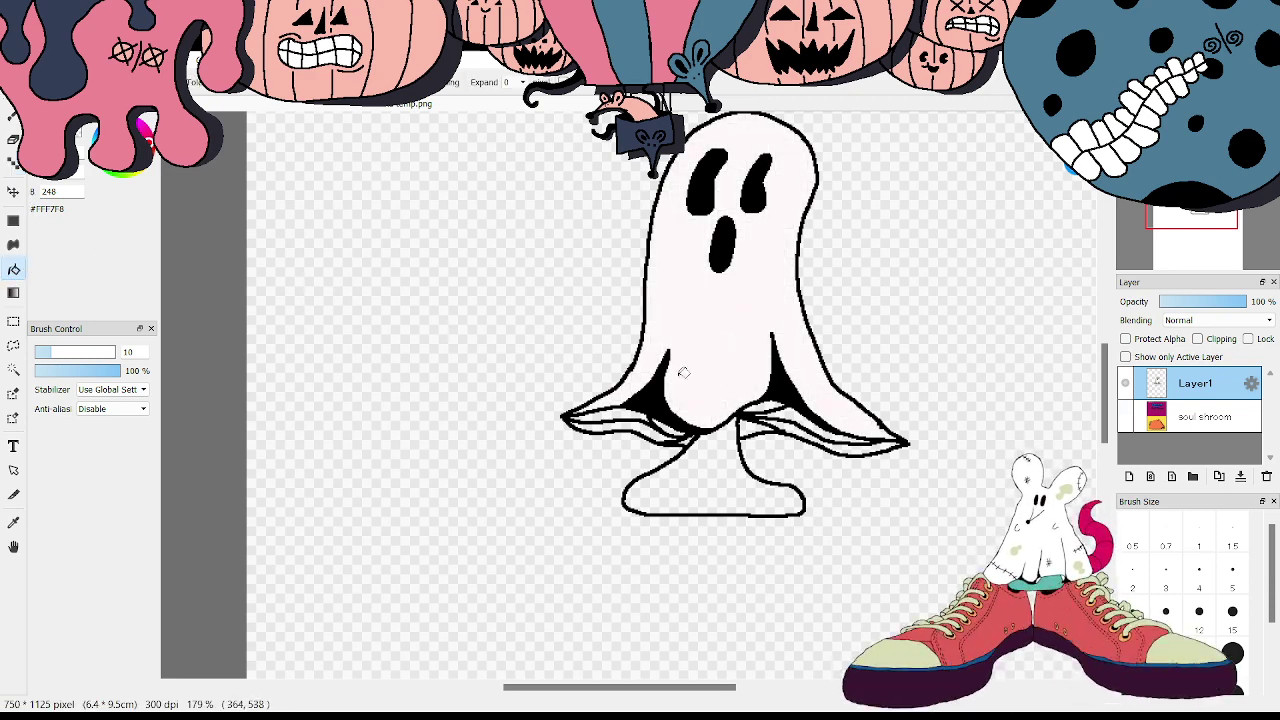
click(1125, 416)
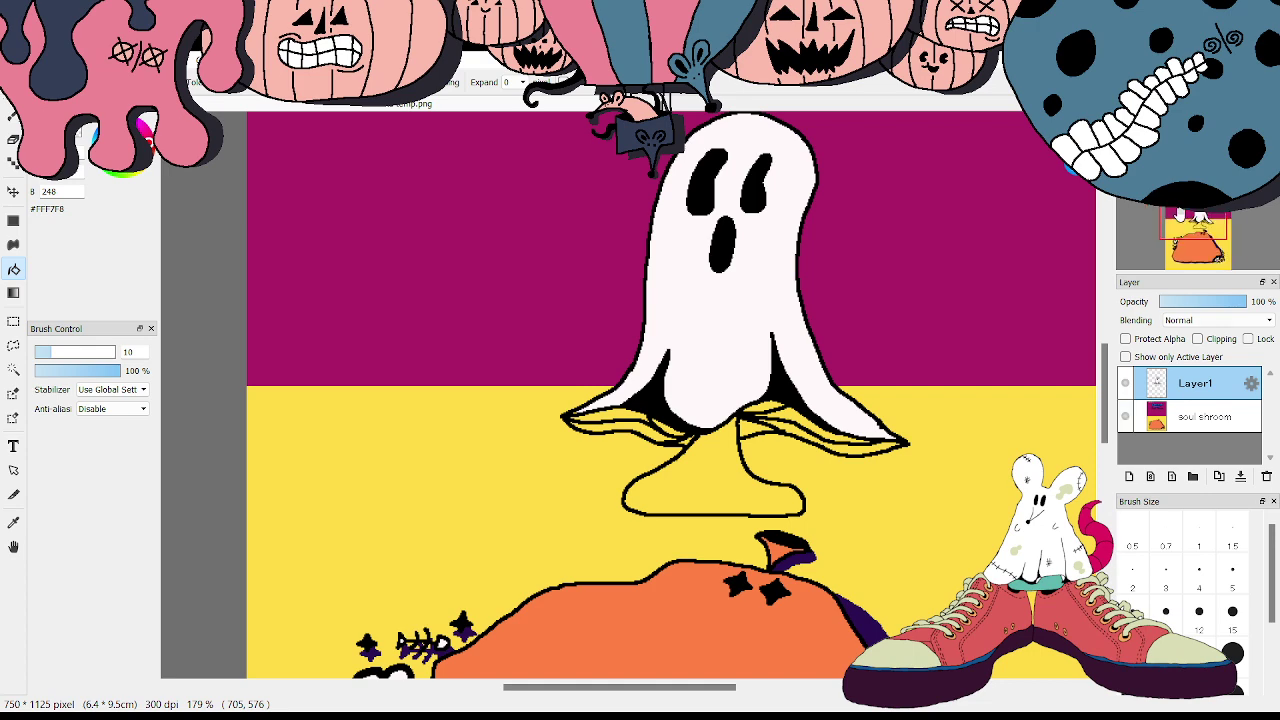
- Fill all the gill sections under both sides of the ghost cap with the palette's orange #FF8142
mouse_move(1195, 222)
mouse_down()
mouse_move(1192, 238)
mouse_move(1201, 215)
mouse_up()
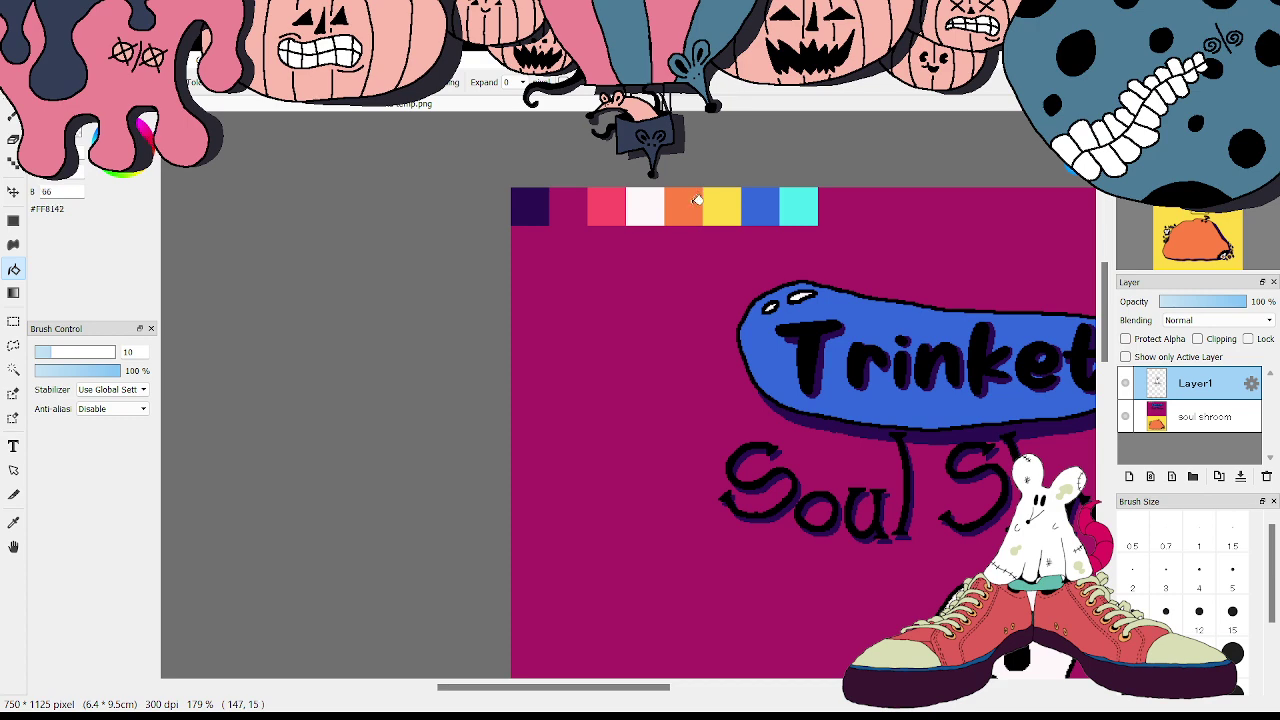
drag(1203, 229, 1191, 226)
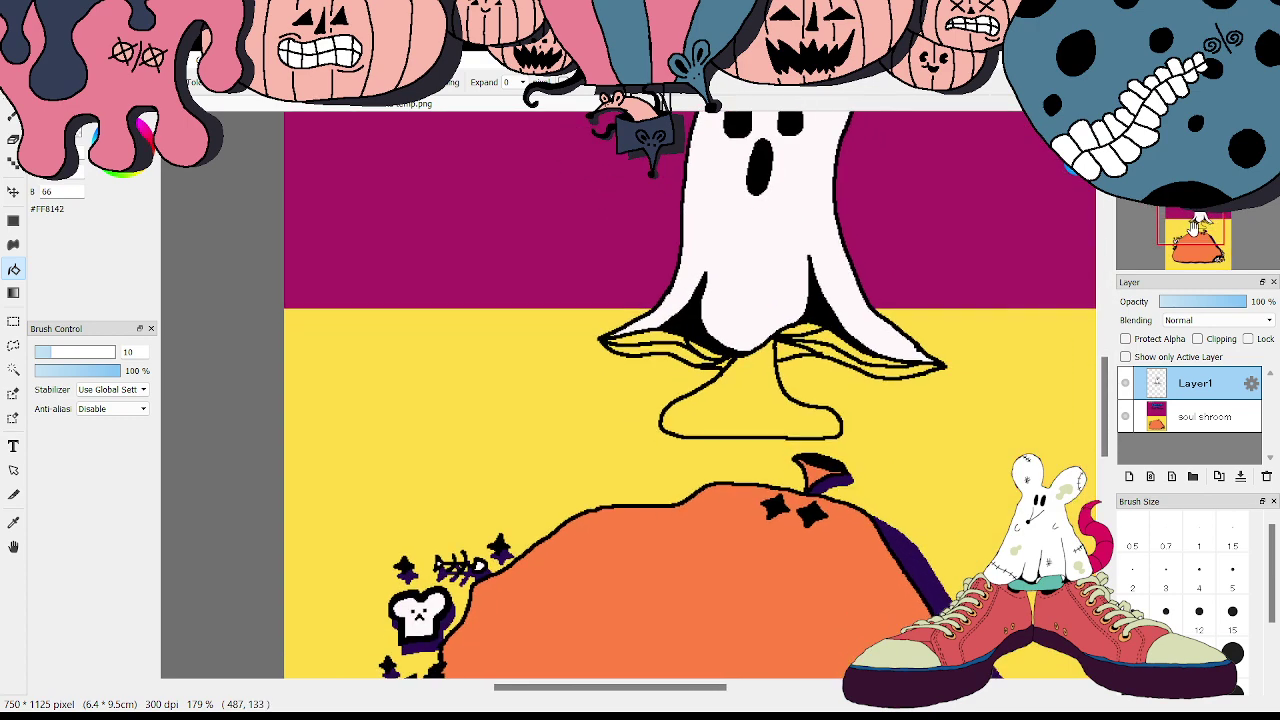
click(652, 343)
click(652, 343)
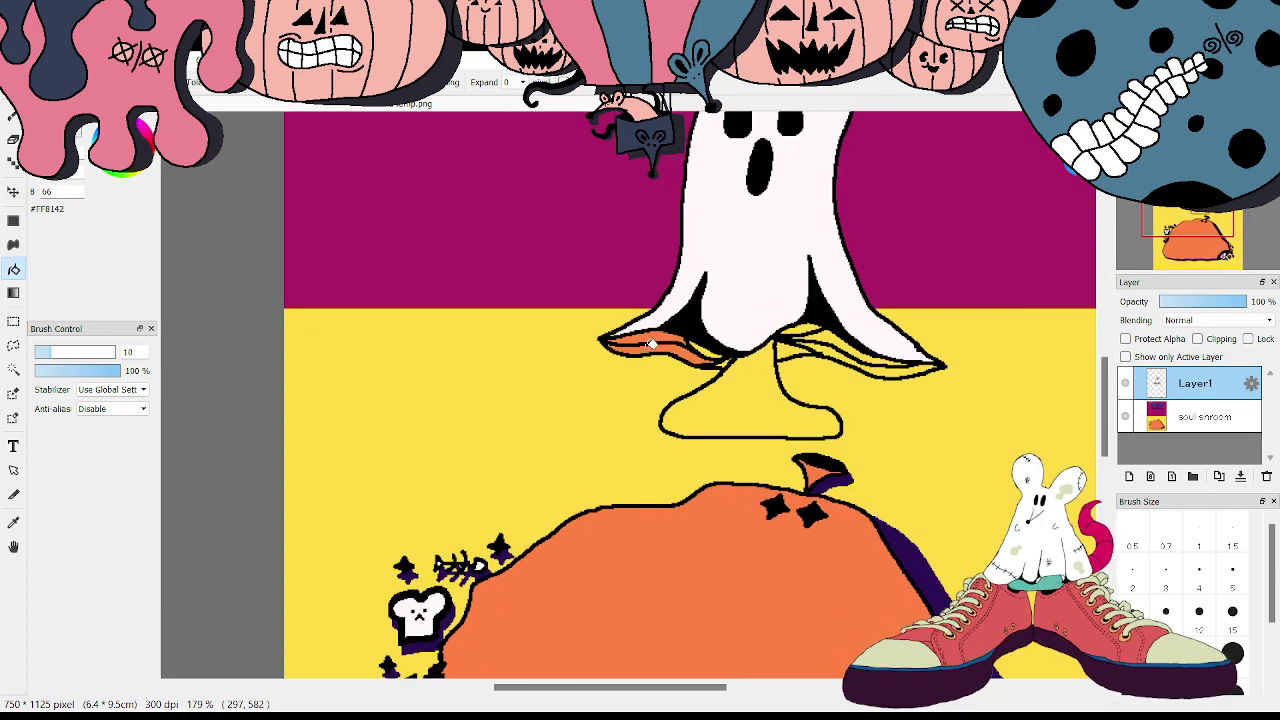
click(708, 348)
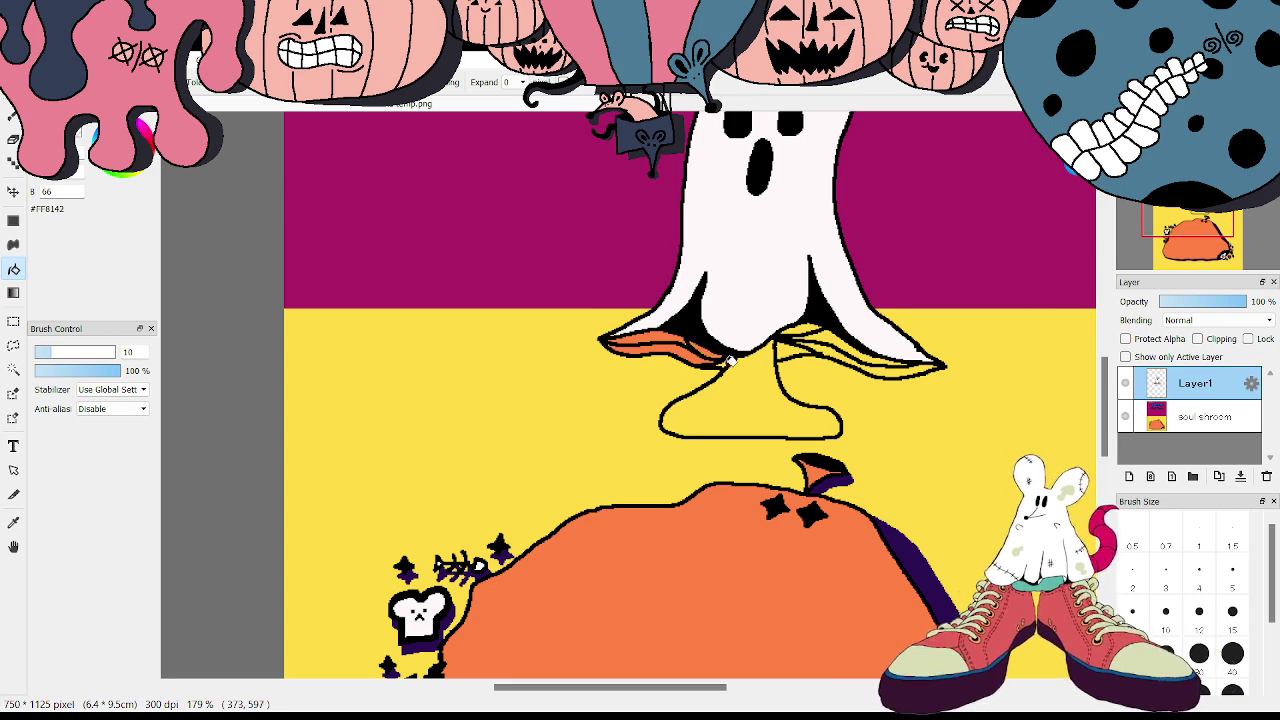
click(798, 343)
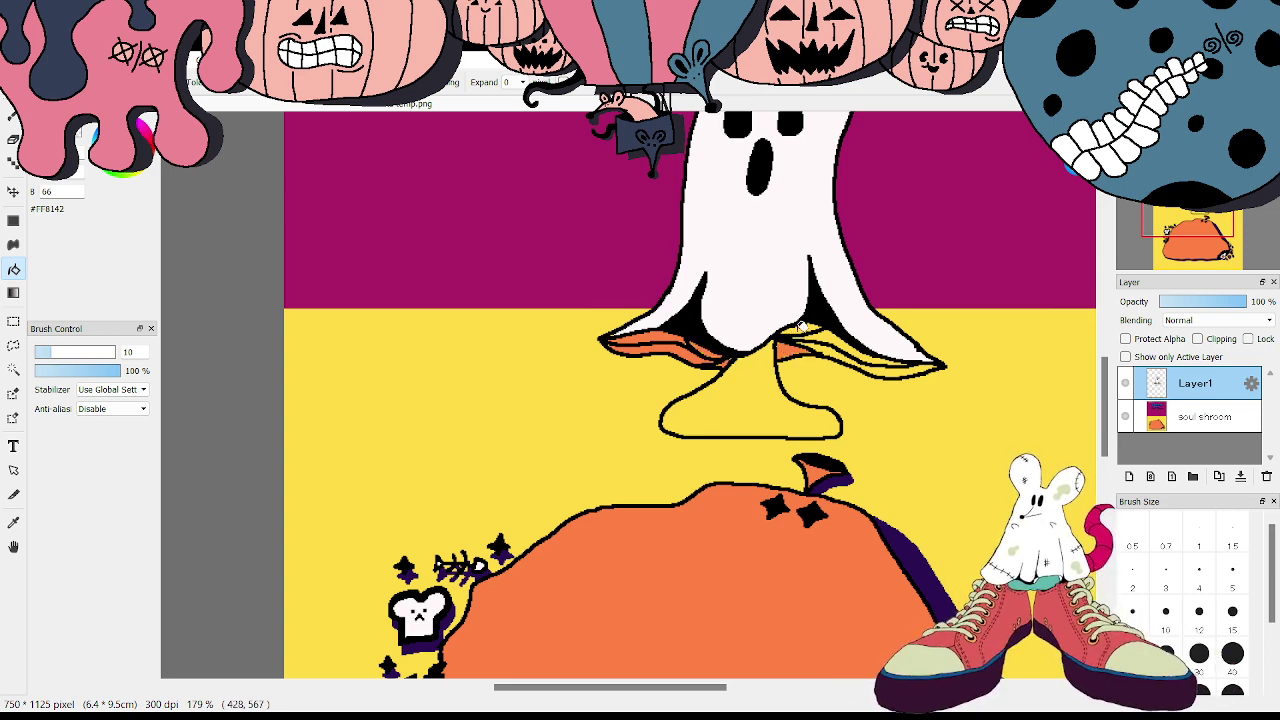
click(835, 336)
click(831, 345)
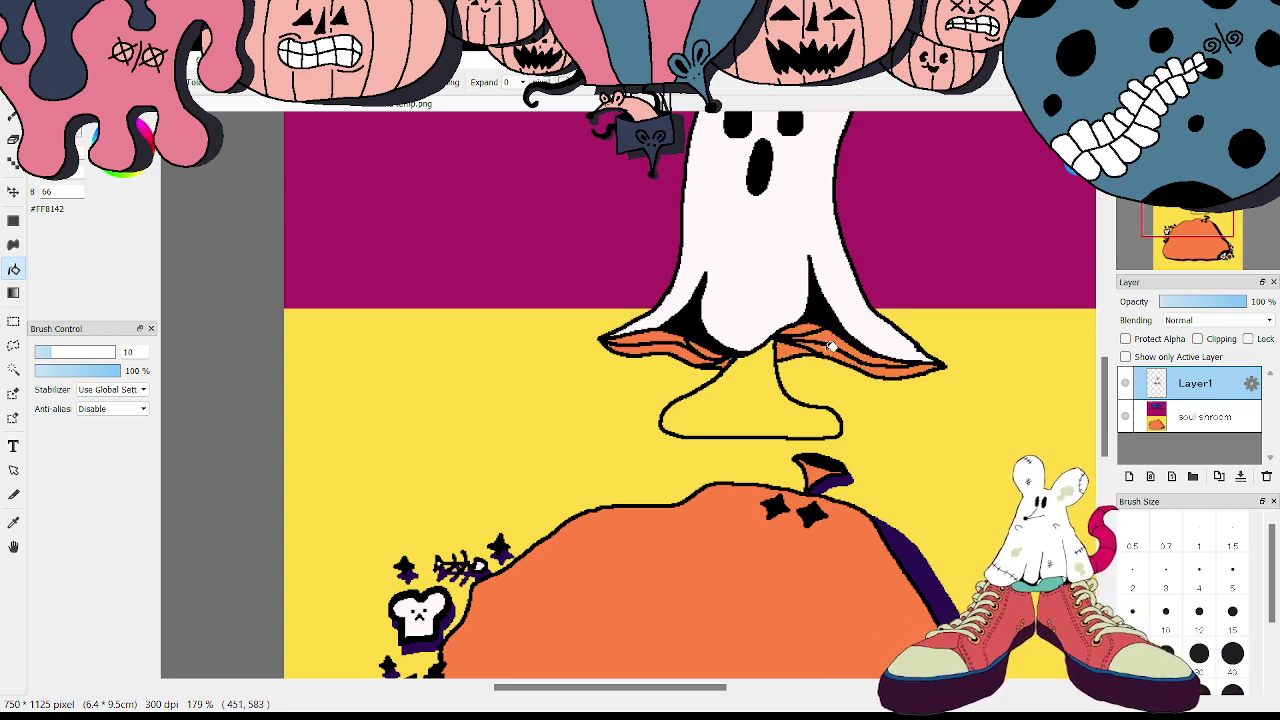
- Fill the mushroom's stem with the palette's pink #FF4F69
mouse_move(1105, 372)
mouse_down()
mouse_move(1108, 270)
mouse_move(1095, 387)
mouse_up()
alt+click(391, 215)
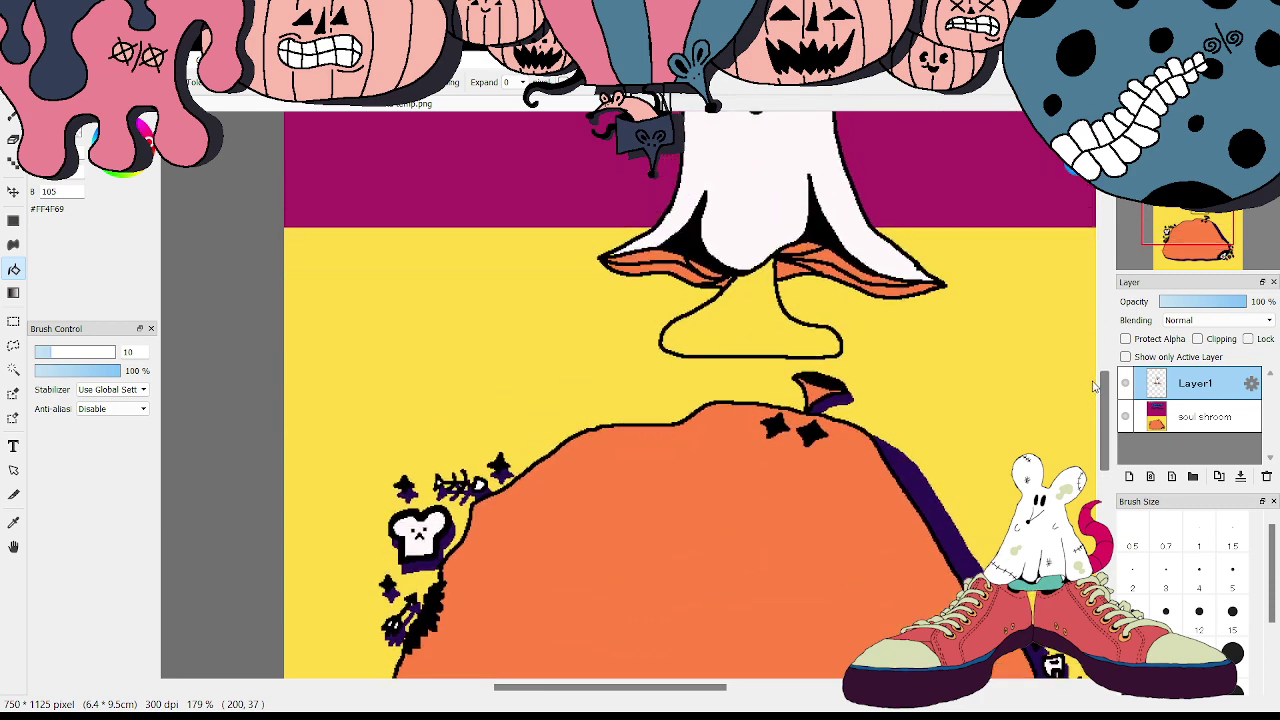
click(738, 326)
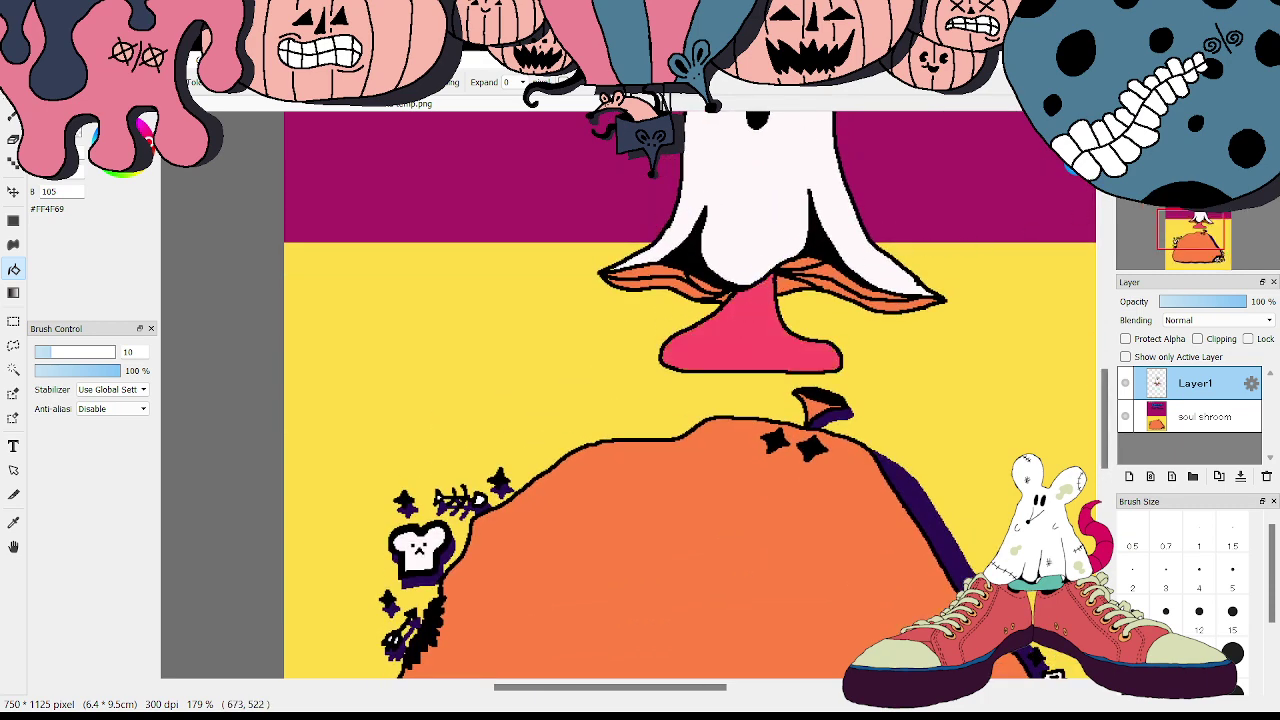
- Recolour the cap's gill sections with the palette's cyan #49E7EC and the stem with its blue #3368DC
scroll(680, 390, down, 3)
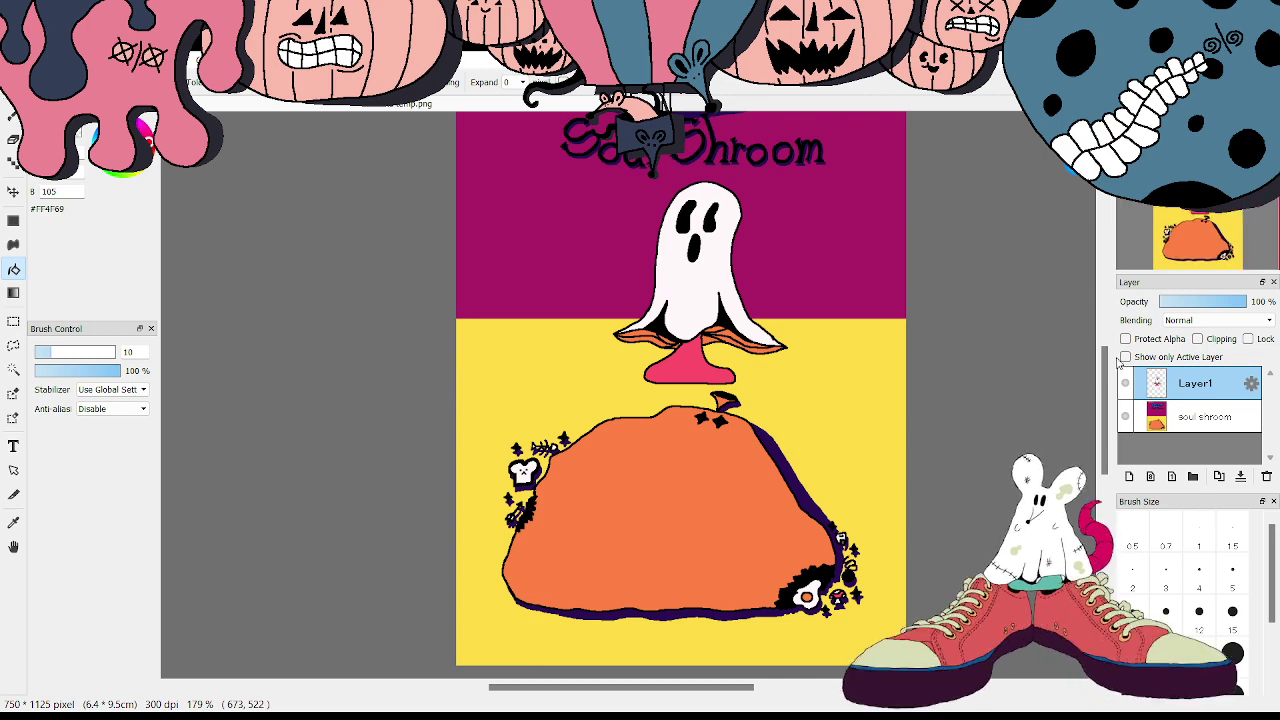
drag(1106, 365, 1106, 350)
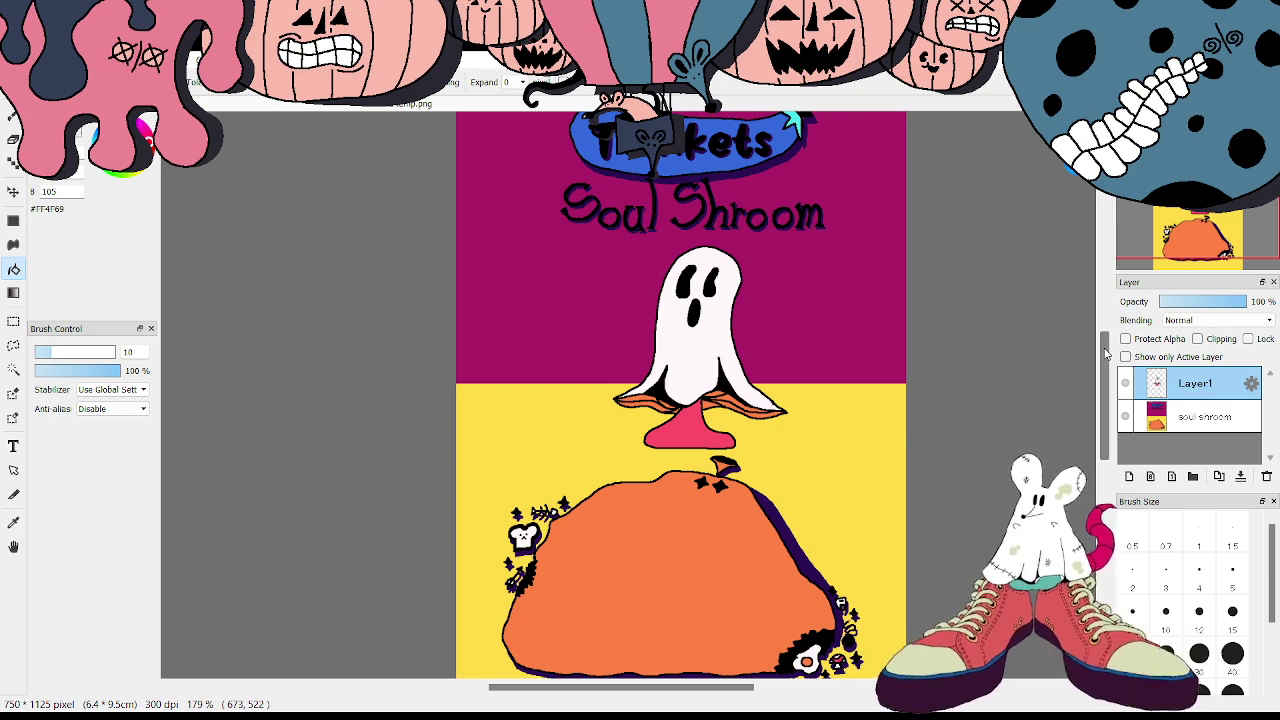
drag(1106, 352, 1108, 337)
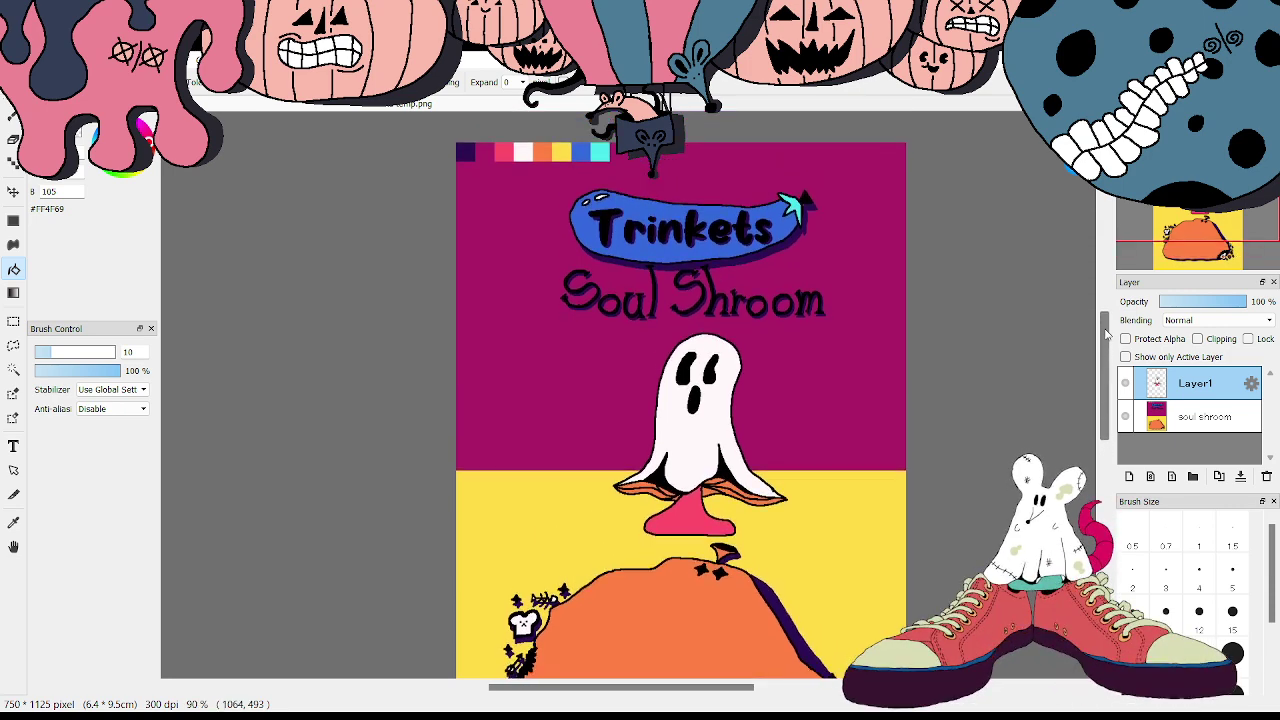
click(600, 150)
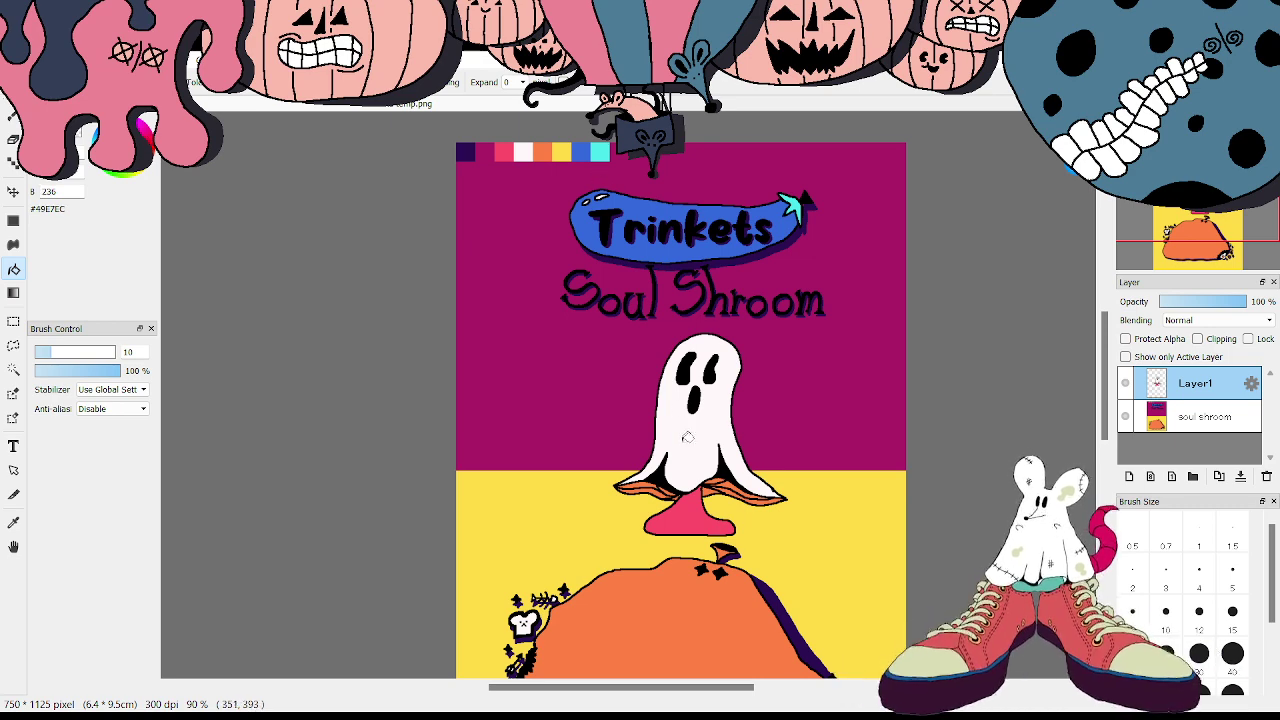
drag(618, 487, 680, 493)
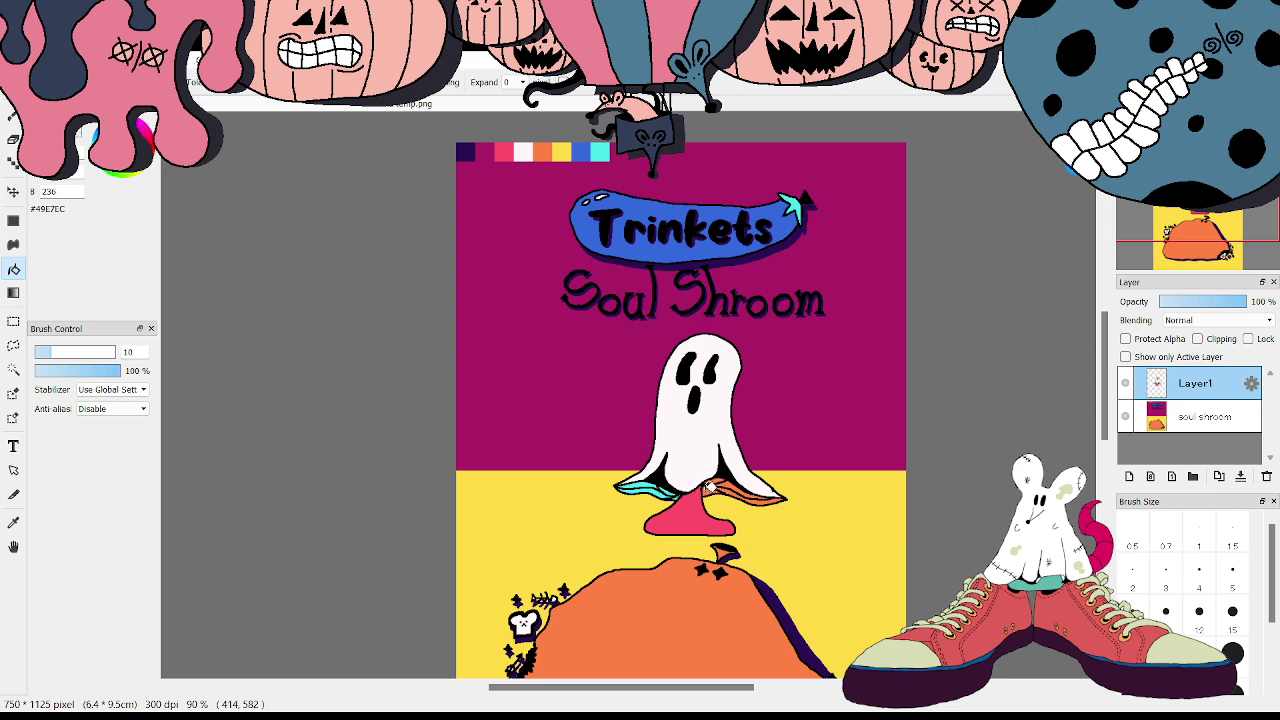
drag(732, 483, 766, 495)
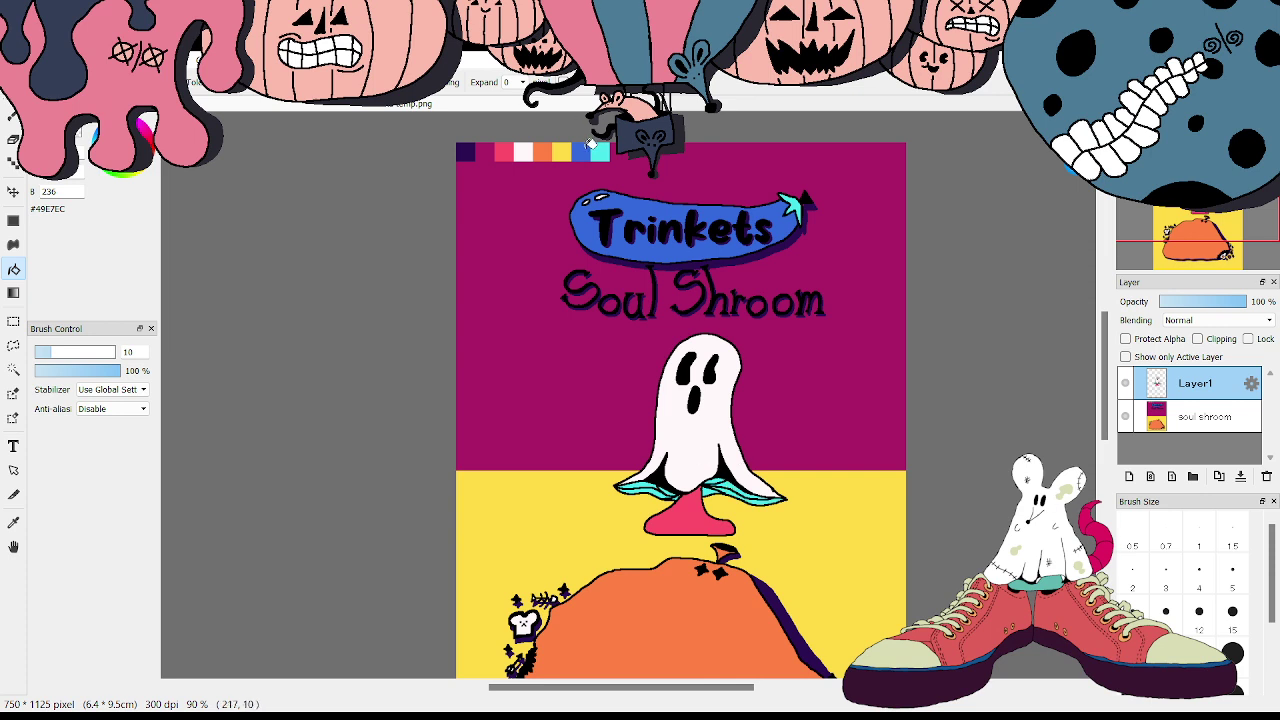
click(587, 149)
click(692, 508)
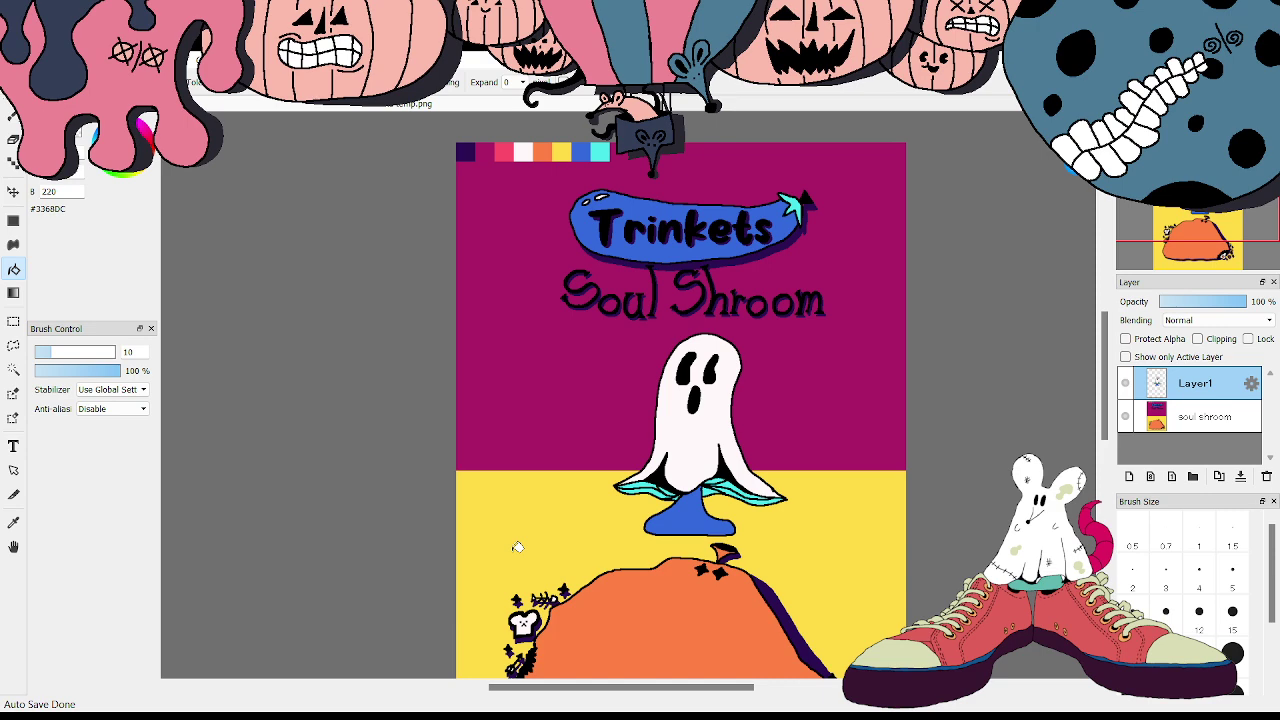
- Paste the "blood shroom" card artwork as a new layer and toggle its visibility to compare its mushroom with the ghost mushroom
drag(1100, 305, 1108, 350)
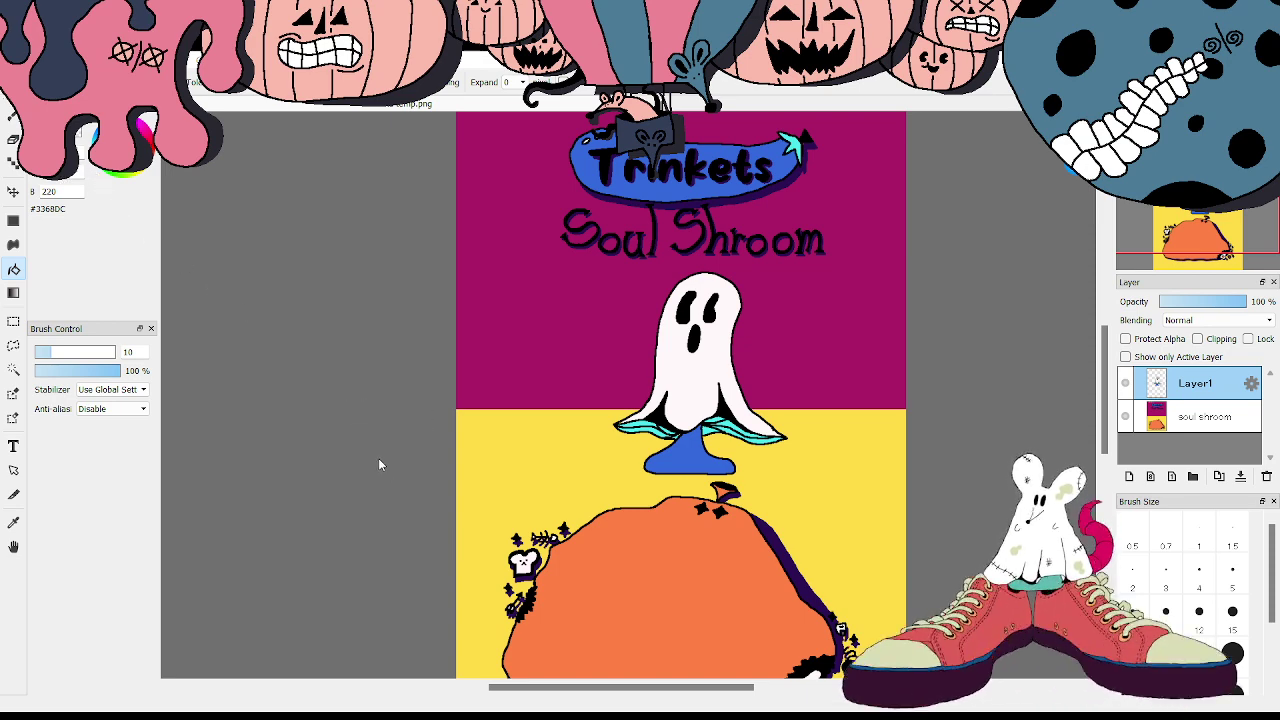
key(ctrl+v)
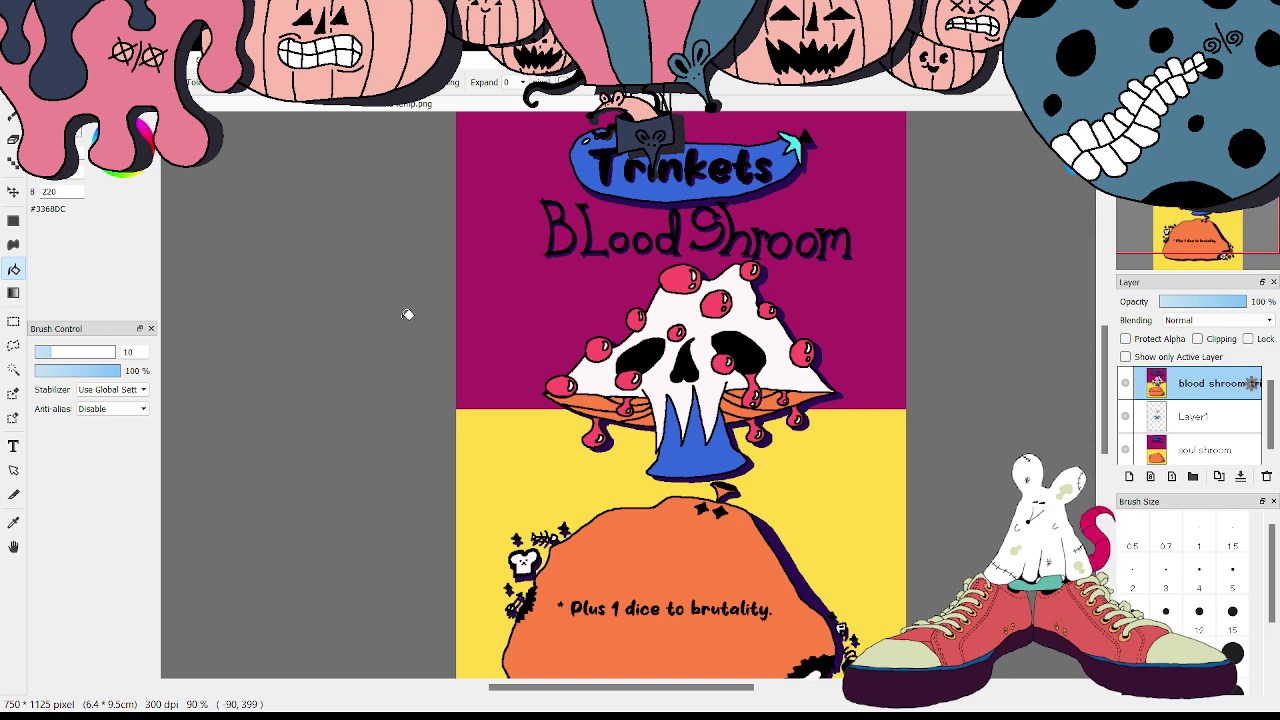
click(1125, 382)
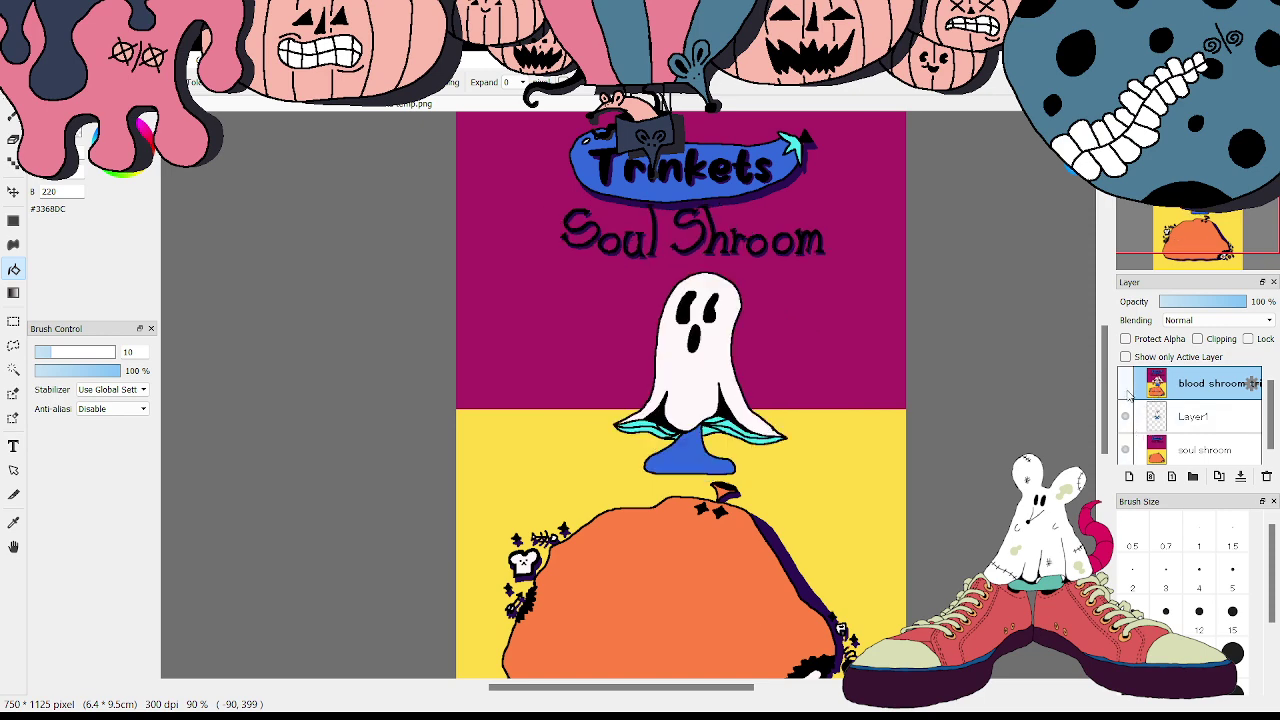
click(1125, 384)
click(1125, 386)
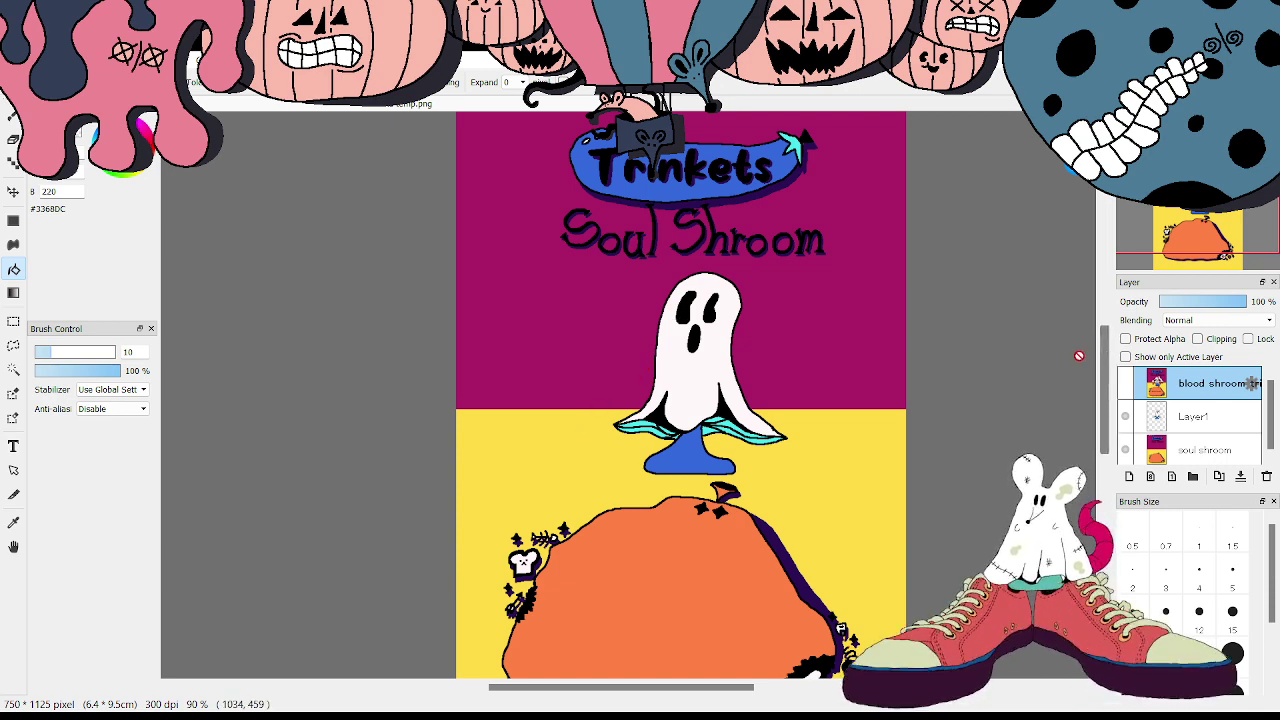
- Move the "blood shroom" layer beneath "soul shroom", keep it hidden, and make Layer1 the active layer
click(1128, 383)
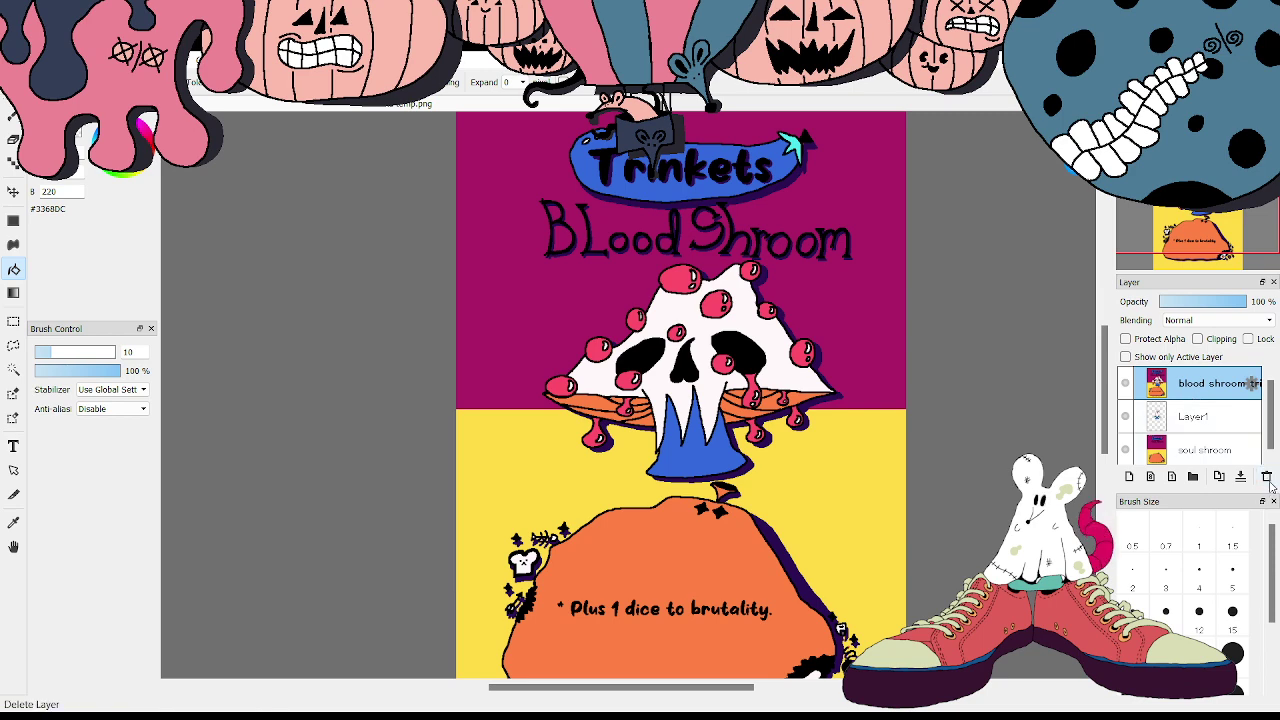
drag(1143, 403, 1187, 468)
click(1150, 385)
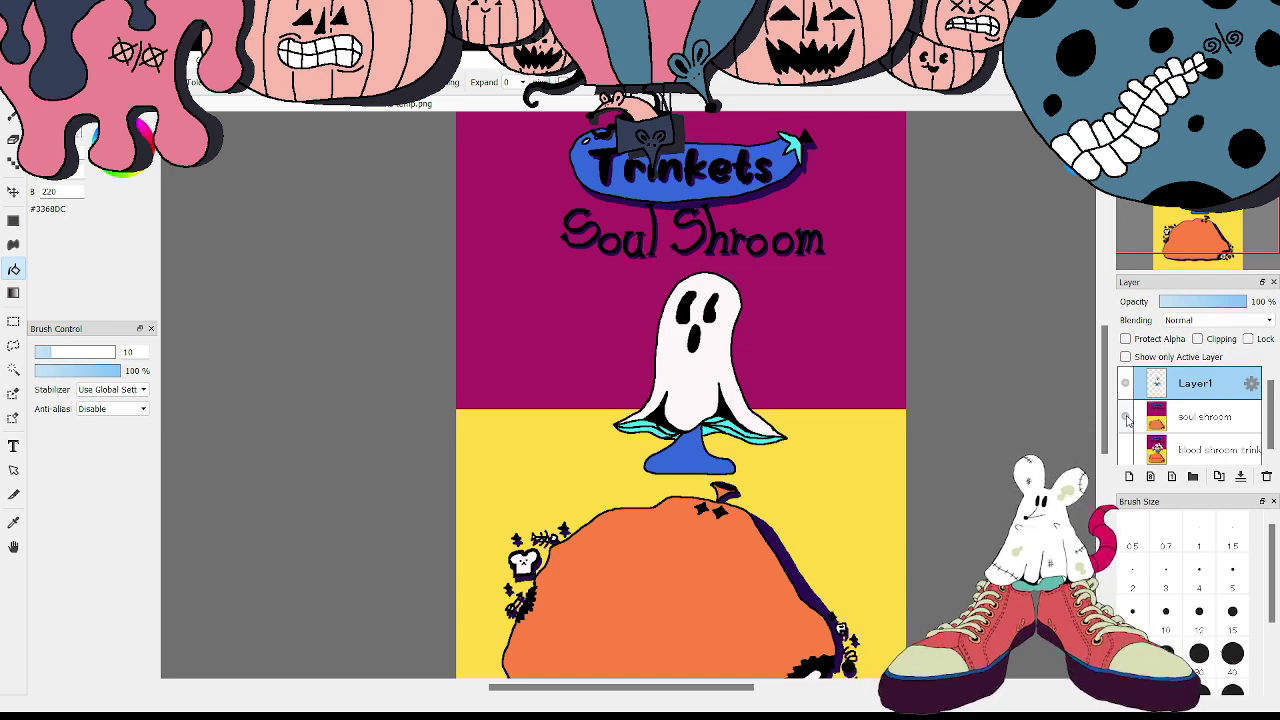
- Outline a wider, flared left hem on the ghost cap in black with the Dot tool, undoing and redrawing strokes that miss the shape
click(13, 163)
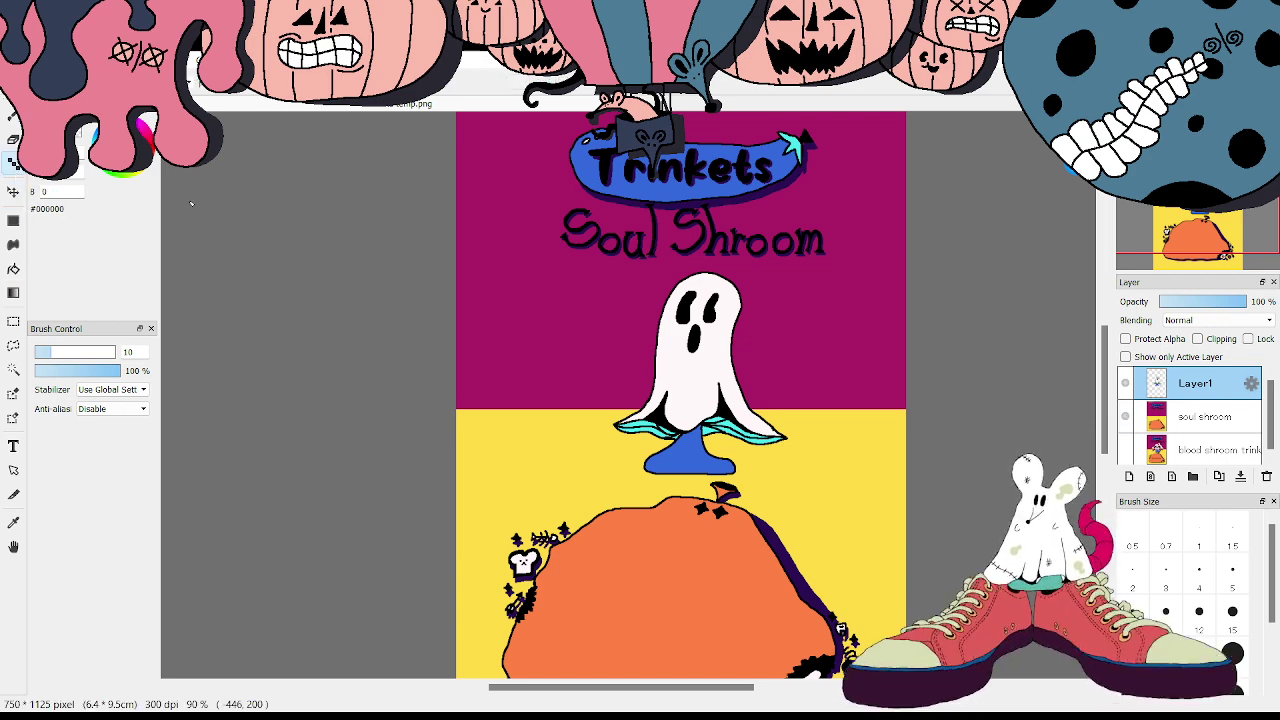
key(ctrl+plus)
key(ctrl+plus)
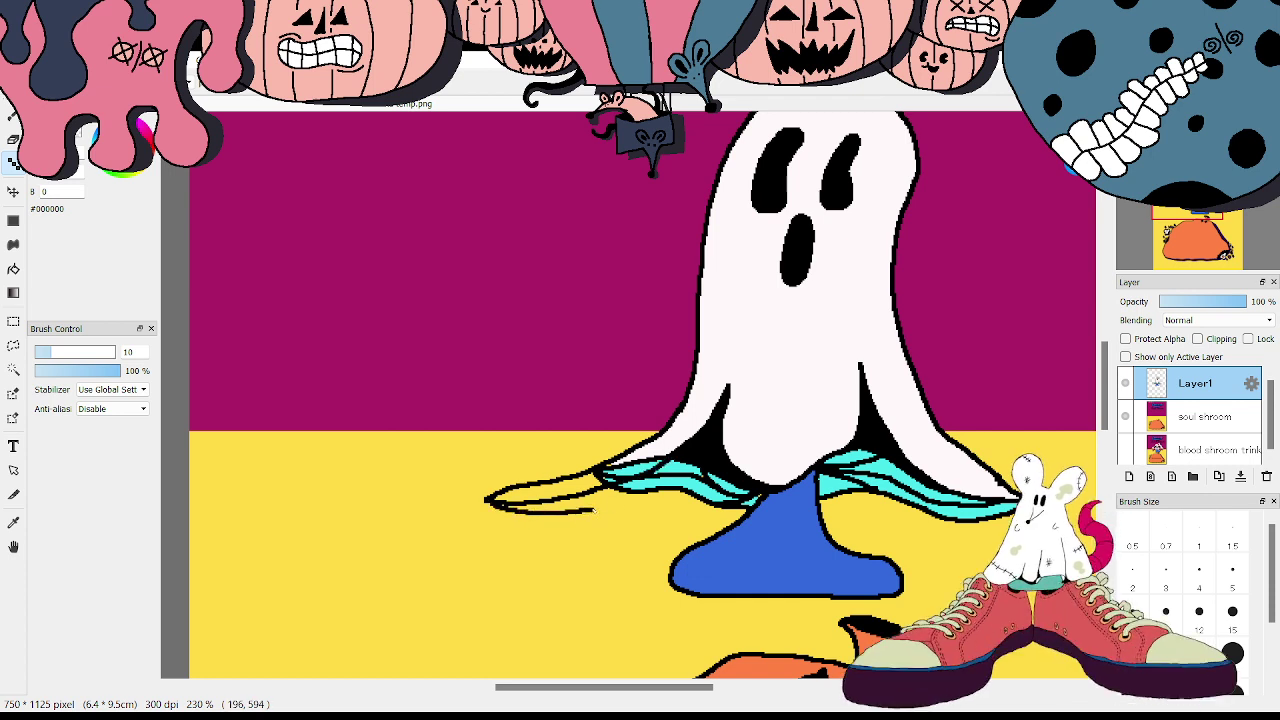
drag(594, 510, 642, 500)
drag(672, 688, 727, 692)
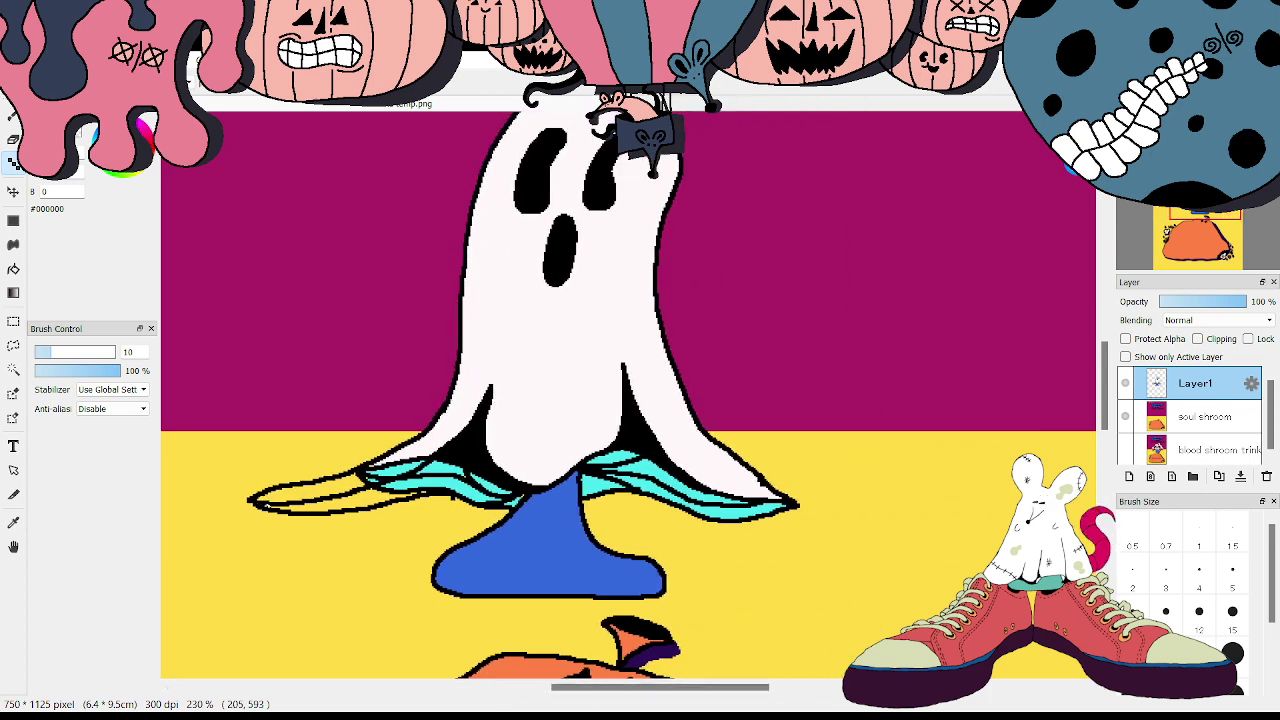
key(ctrl+z)
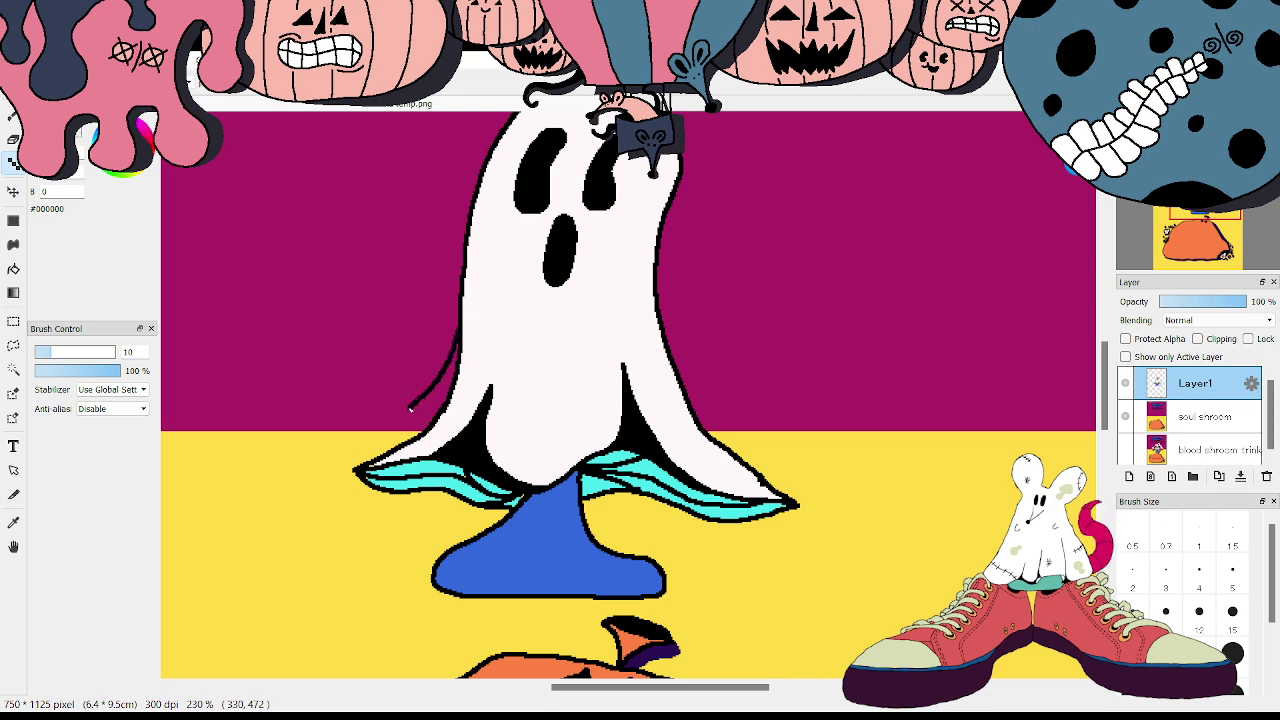
drag(410, 408, 263, 477)
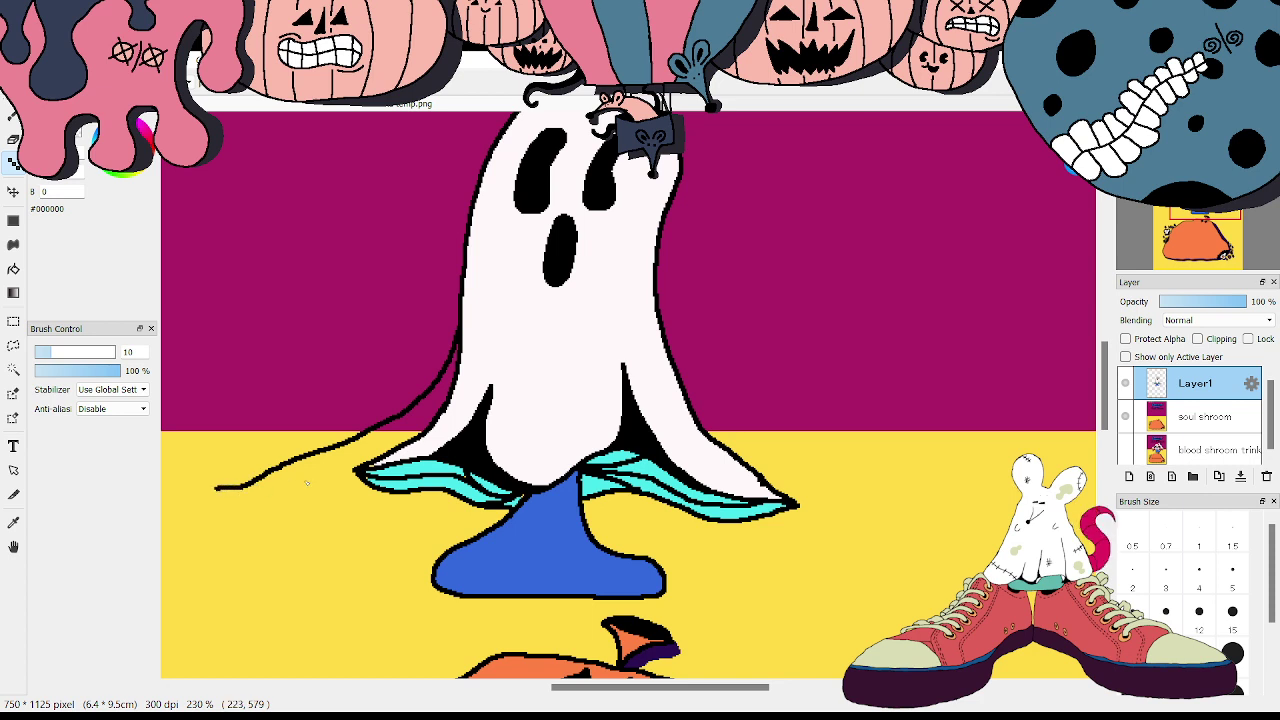
key(ctrl+z)
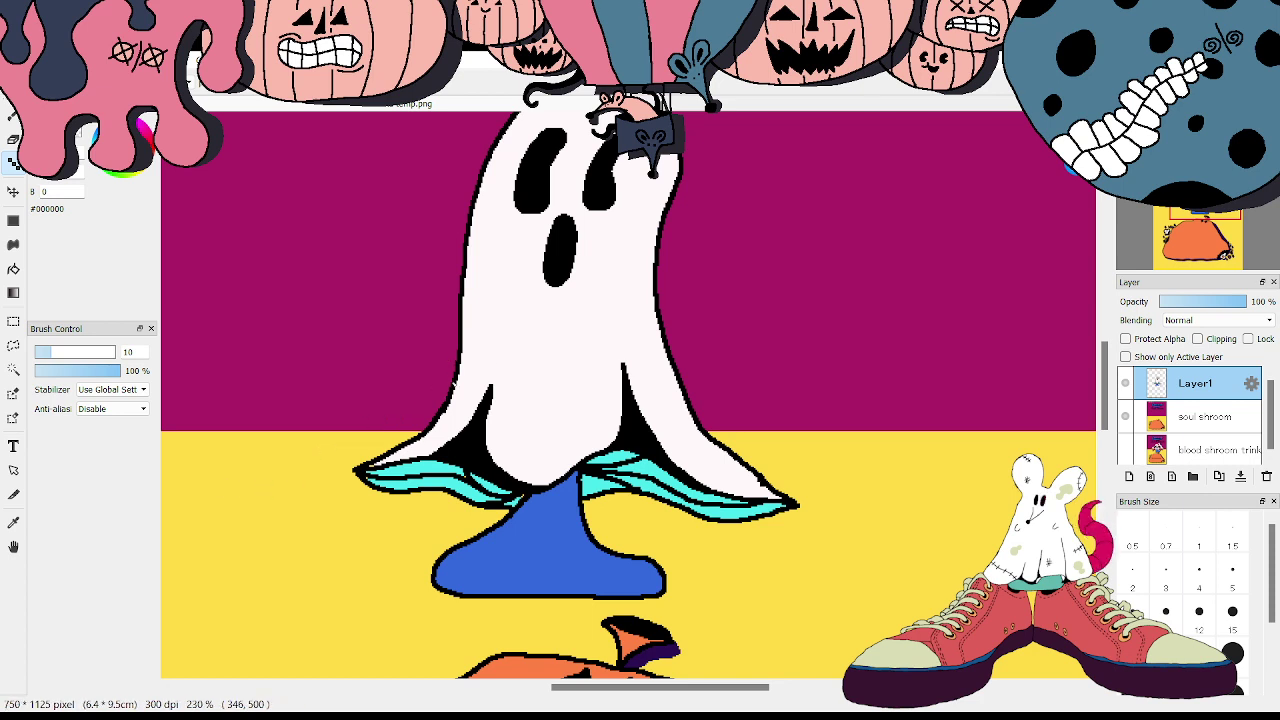
mouse_move(460, 344)
mouse_down()
mouse_move(392, 419)
mouse_move(300, 459)
mouse_up()
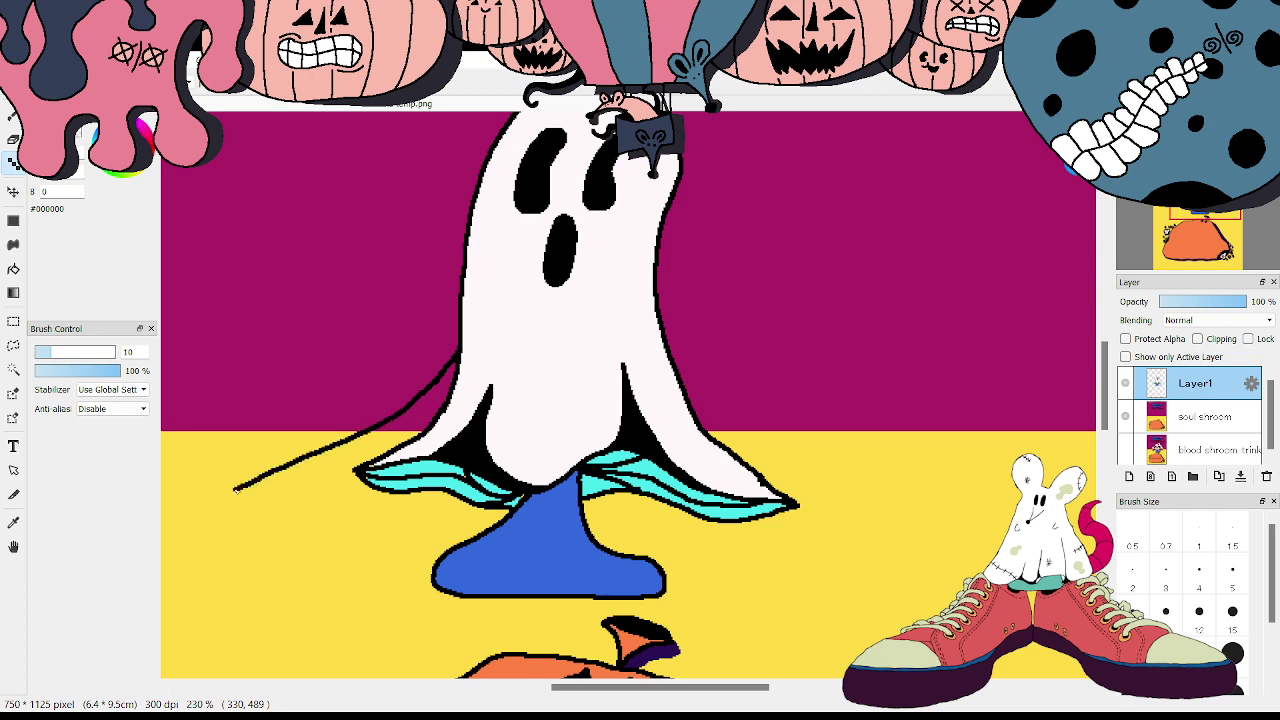
key(ctrl+z)
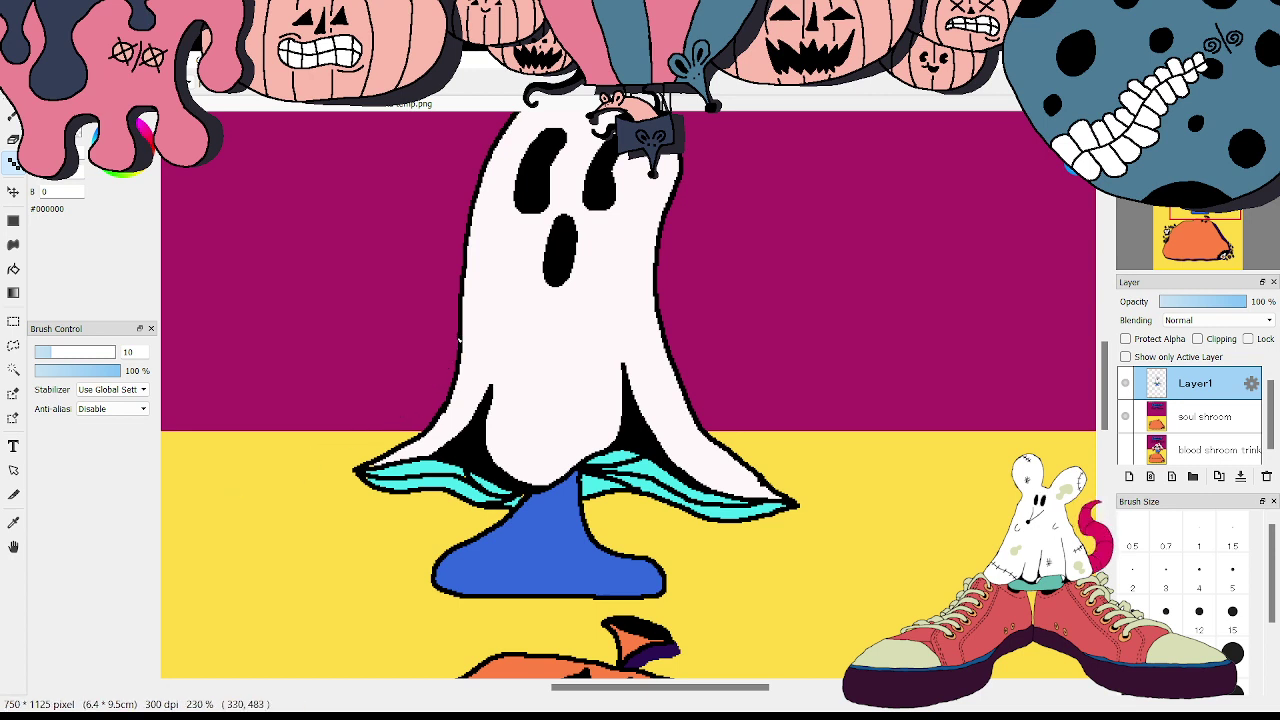
mouse_move(459, 340)
mouse_down()
mouse_move(436, 386)
mouse_move(390, 426)
mouse_move(281, 459)
mouse_up()
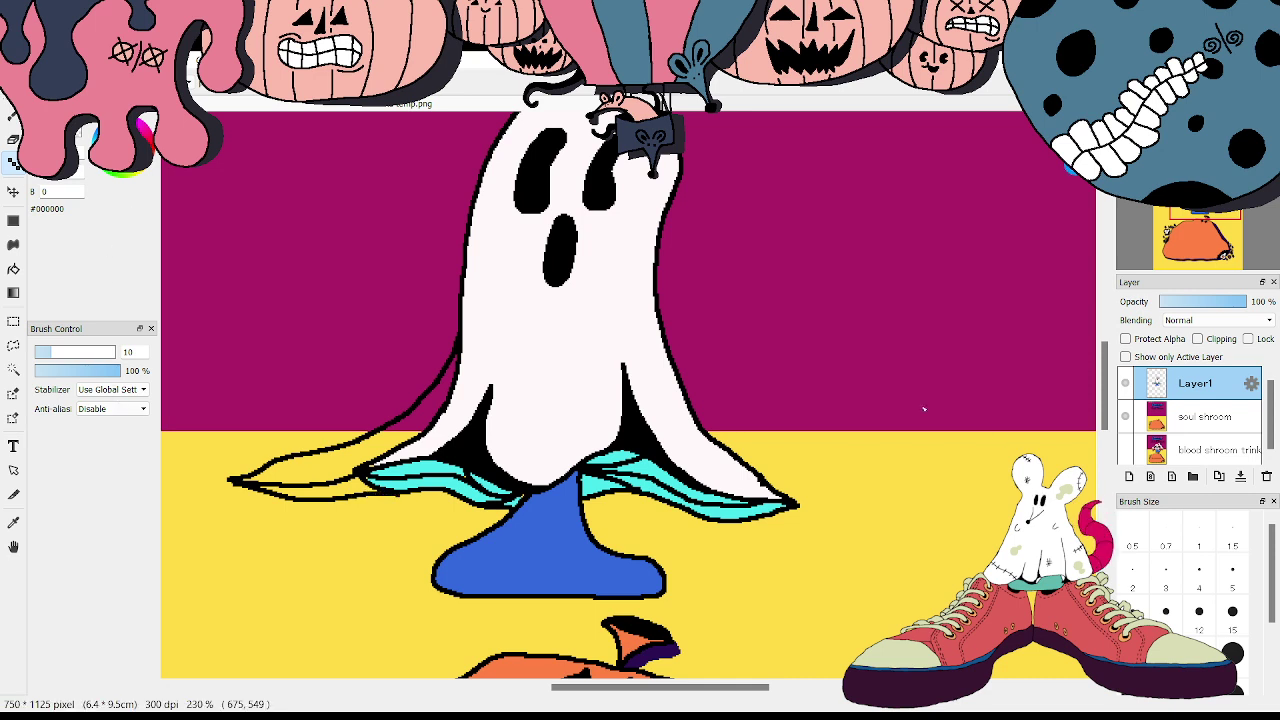
- Hide the "soul shroom" layer and outline a wider, pointed right hem on the ghost cap in black
click(1125, 416)
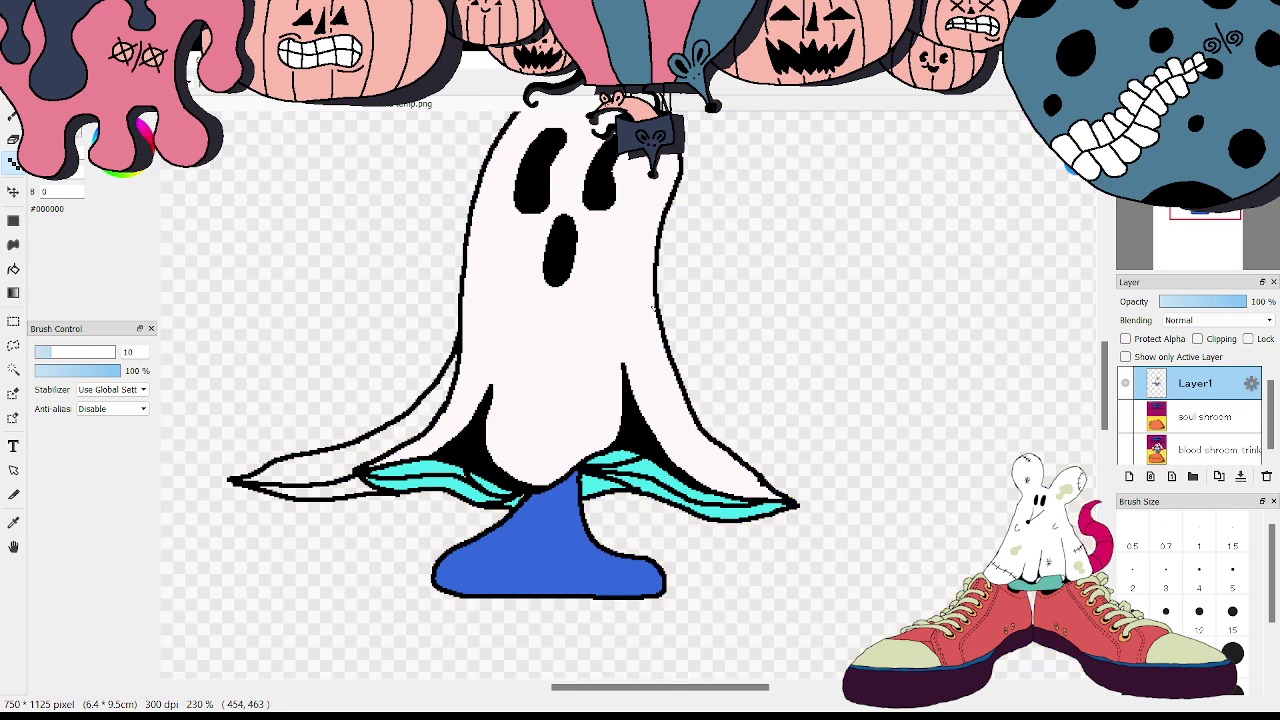
mouse_move(672, 345)
mouse_down()
mouse_move(744, 440)
mouse_move(819, 504)
mouse_up()
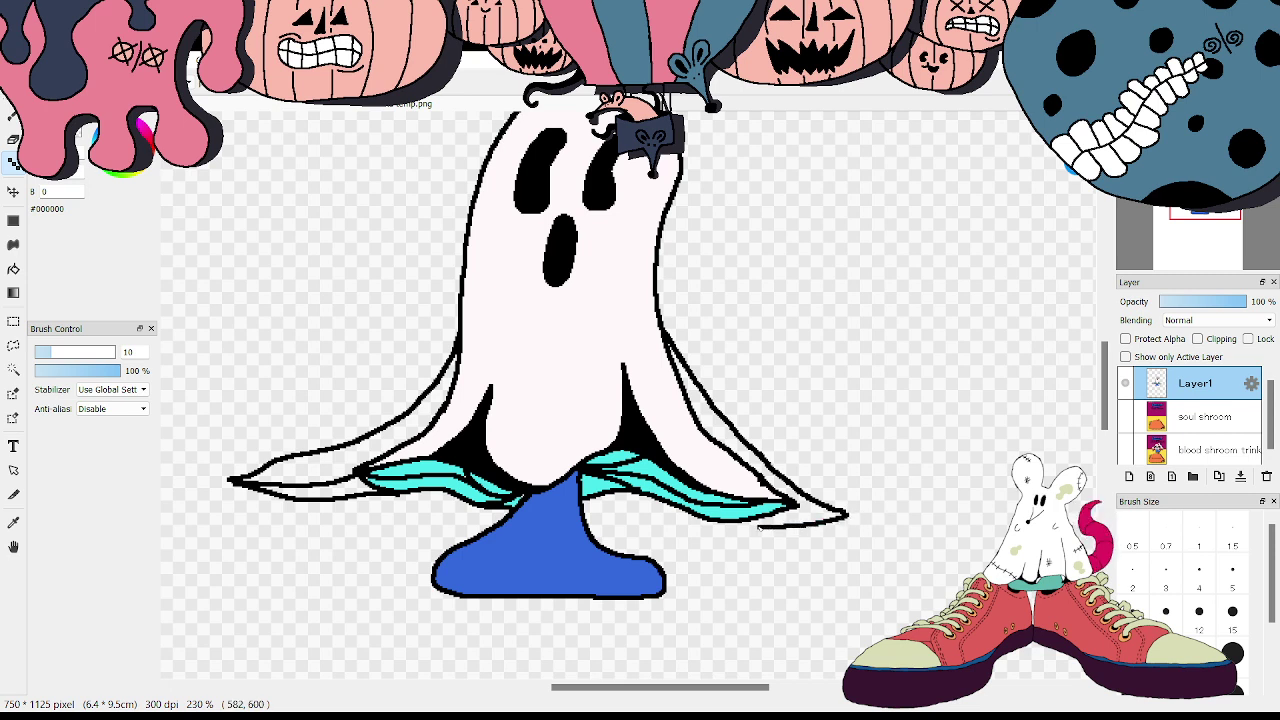
key(ctrl+z)
drag(806, 514, 845, 515)
- Erase the old hem outlines that lie inside the new flared edges of the ghost cap
click(13, 140)
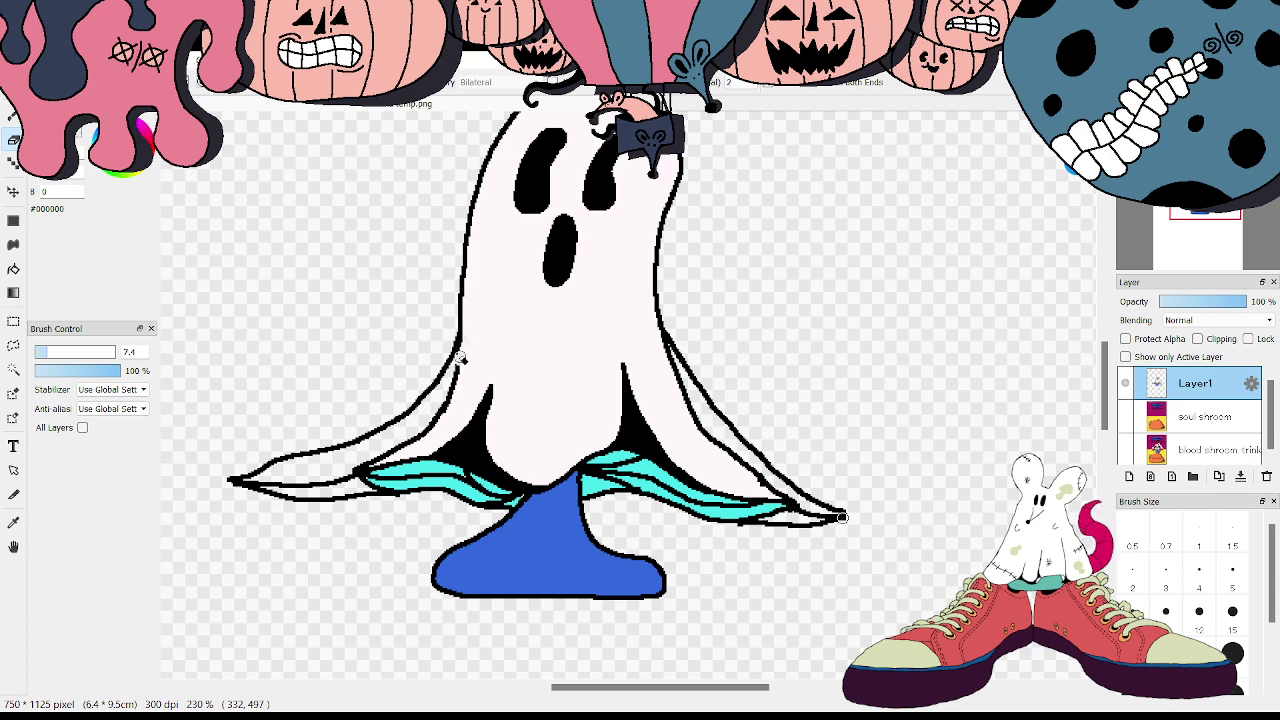
mouse_move(457, 358)
mouse_down()
mouse_move(428, 431)
mouse_move(366, 463)
mouse_up()
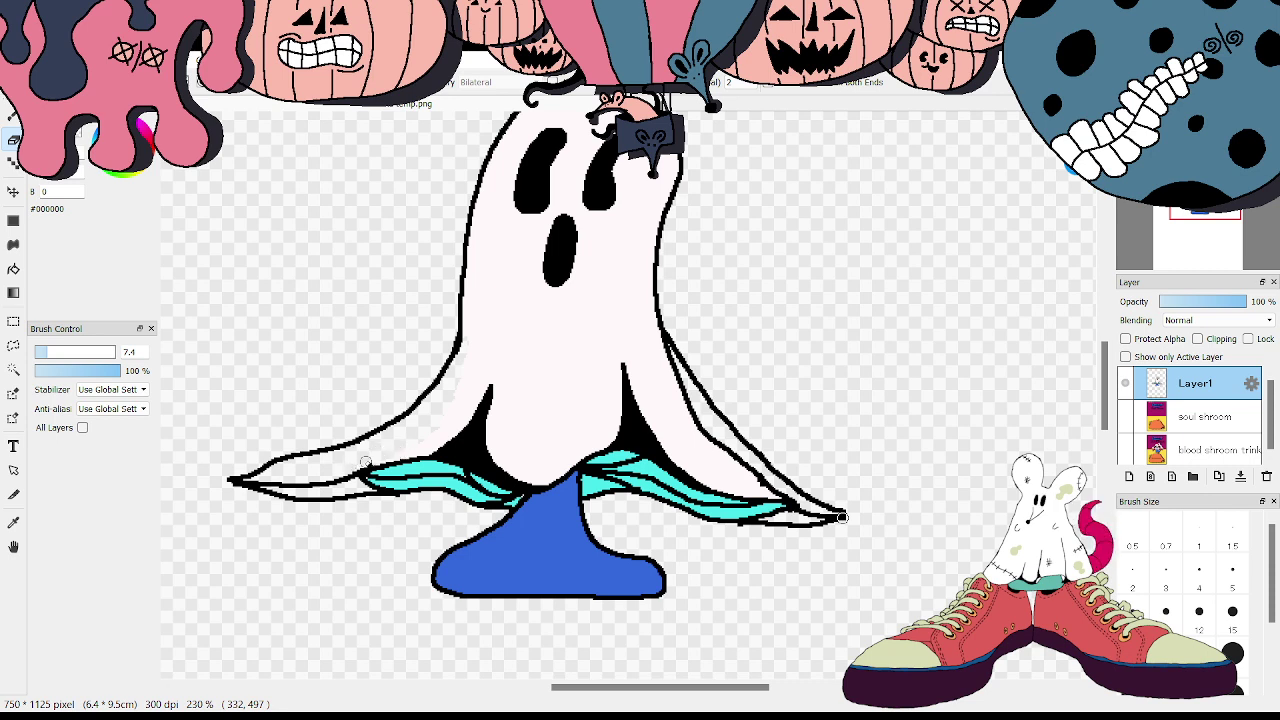
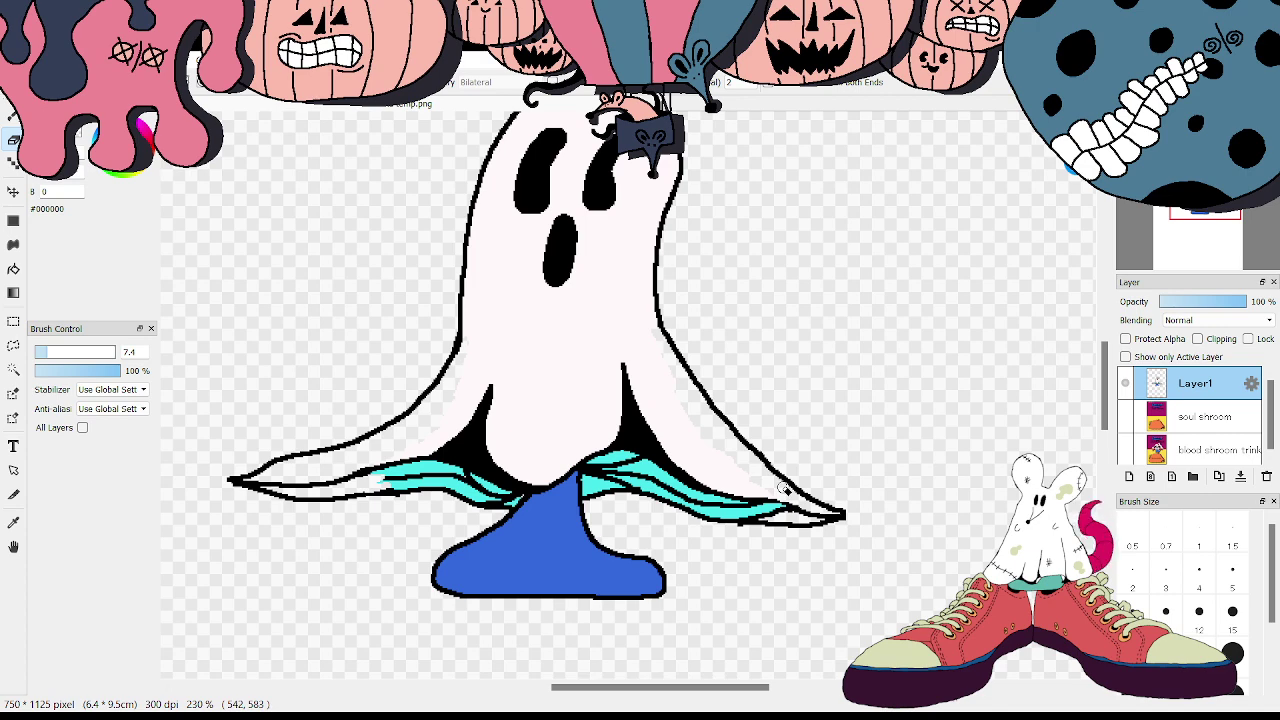
- Sample the ghost's off-white #FFF7F8 and fill the remaining unfilled gaps inside the widened cap with it
alt+click(529, 348)
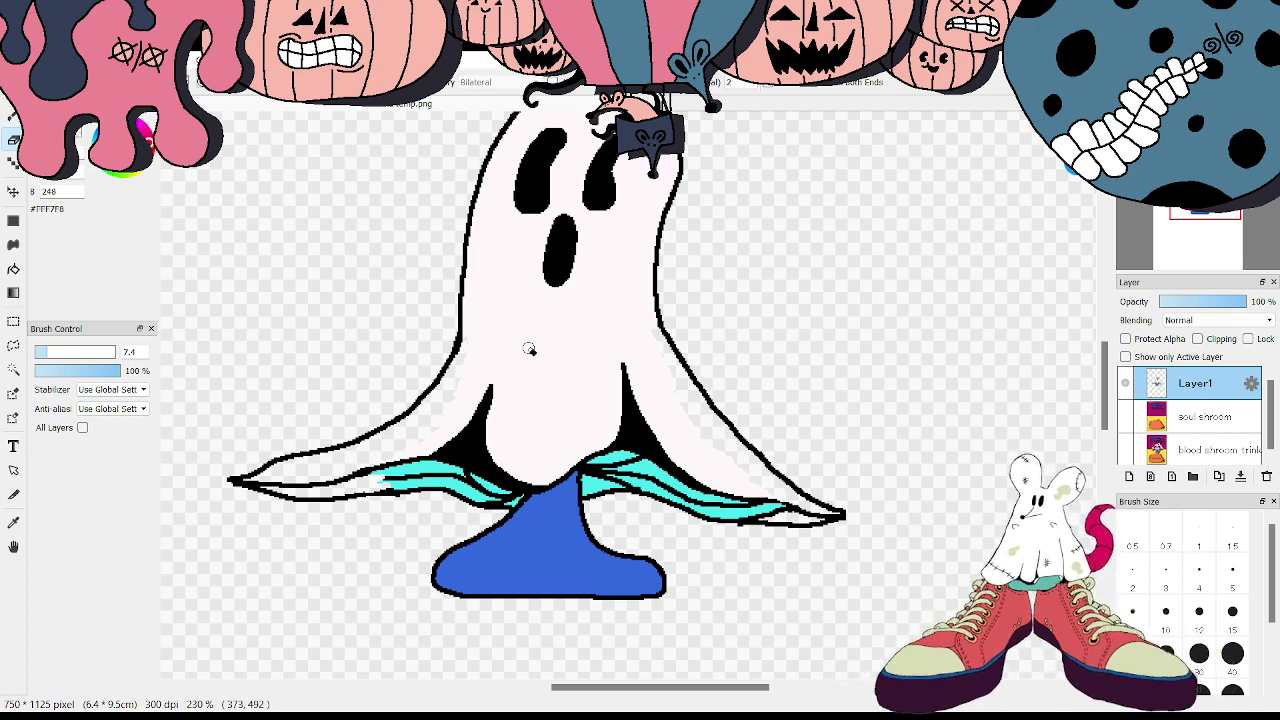
click(14, 269)
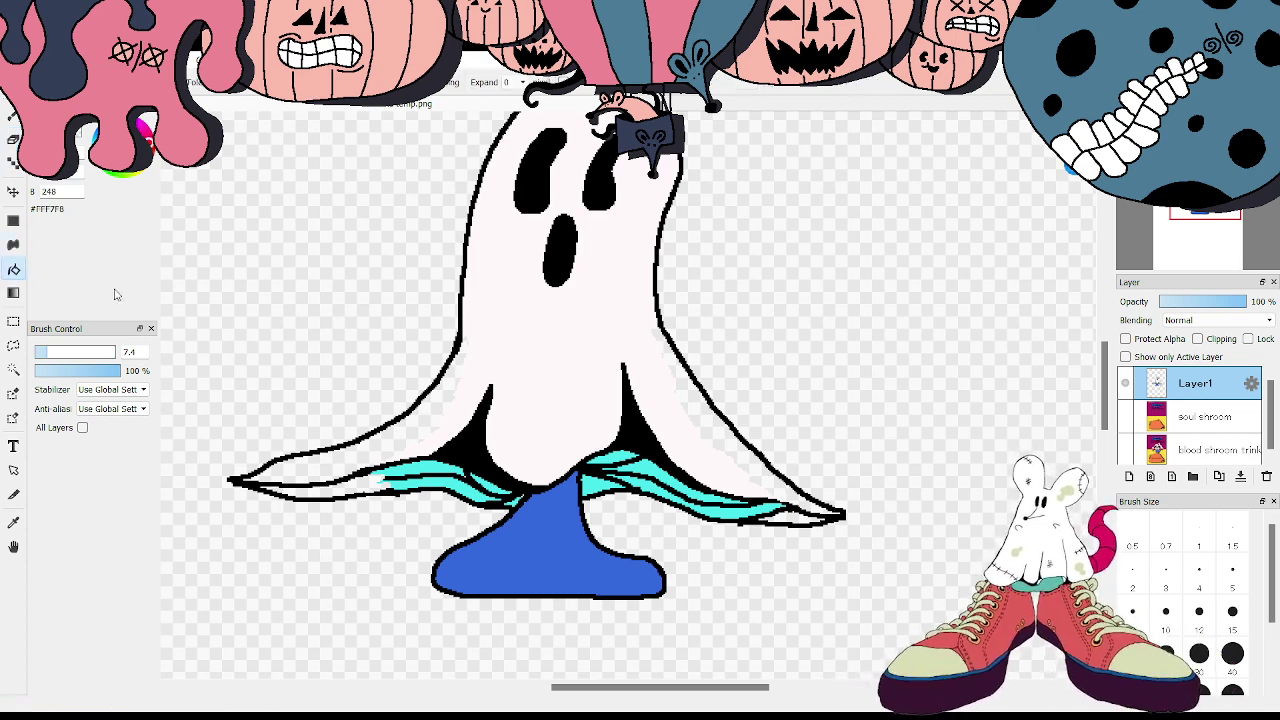
click(407, 435)
click(352, 482)
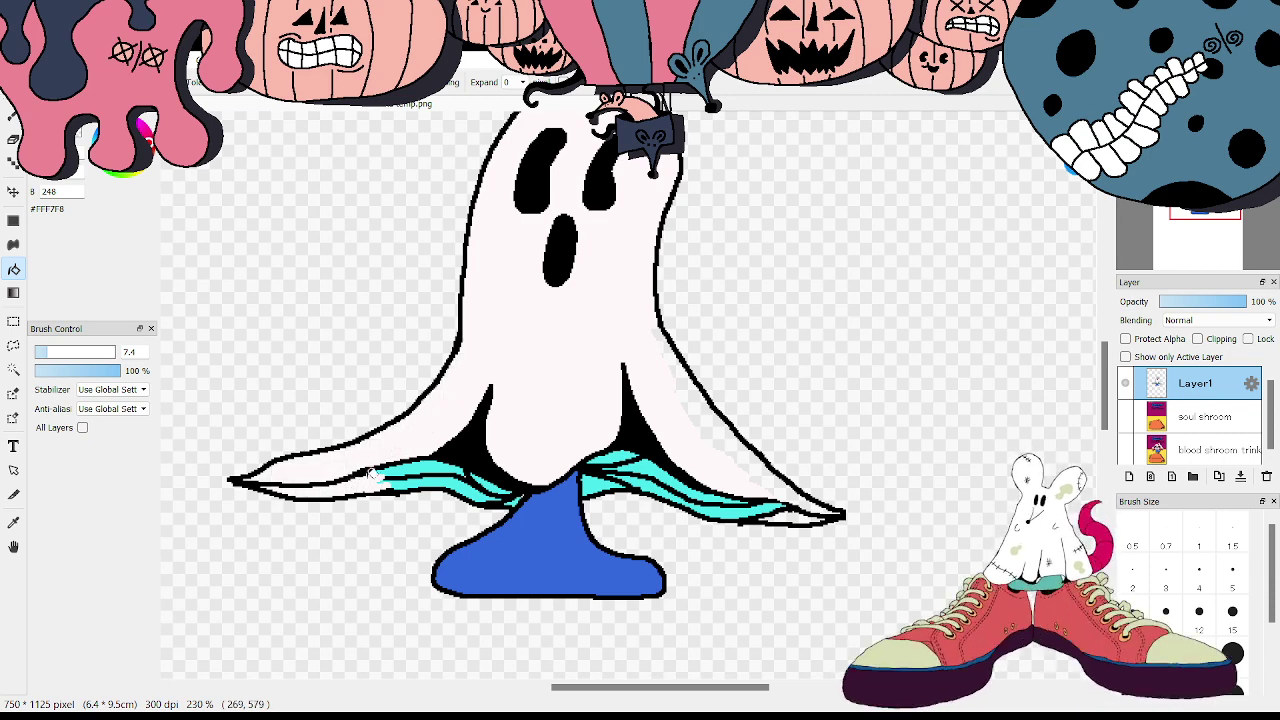
click(372, 478)
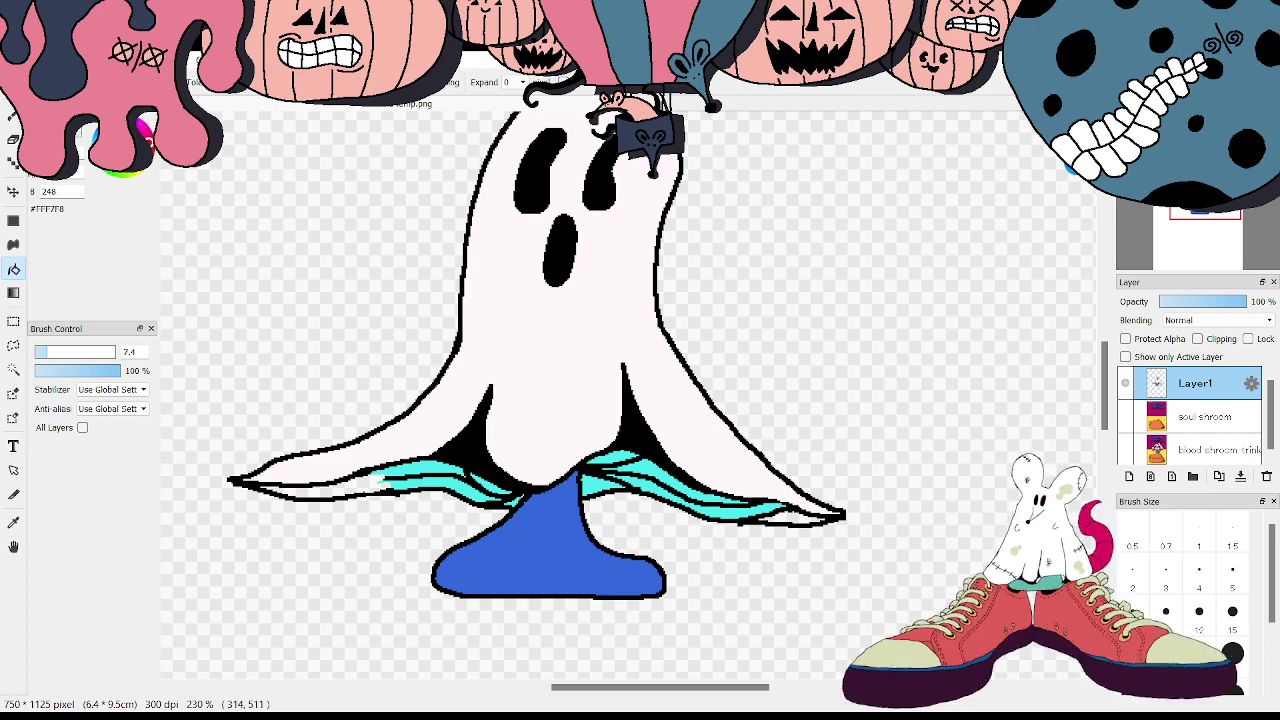
- Erase the leftover gill line near the right hem tip and extend the black gill lines into the left hem with the Dot tool
key(e)
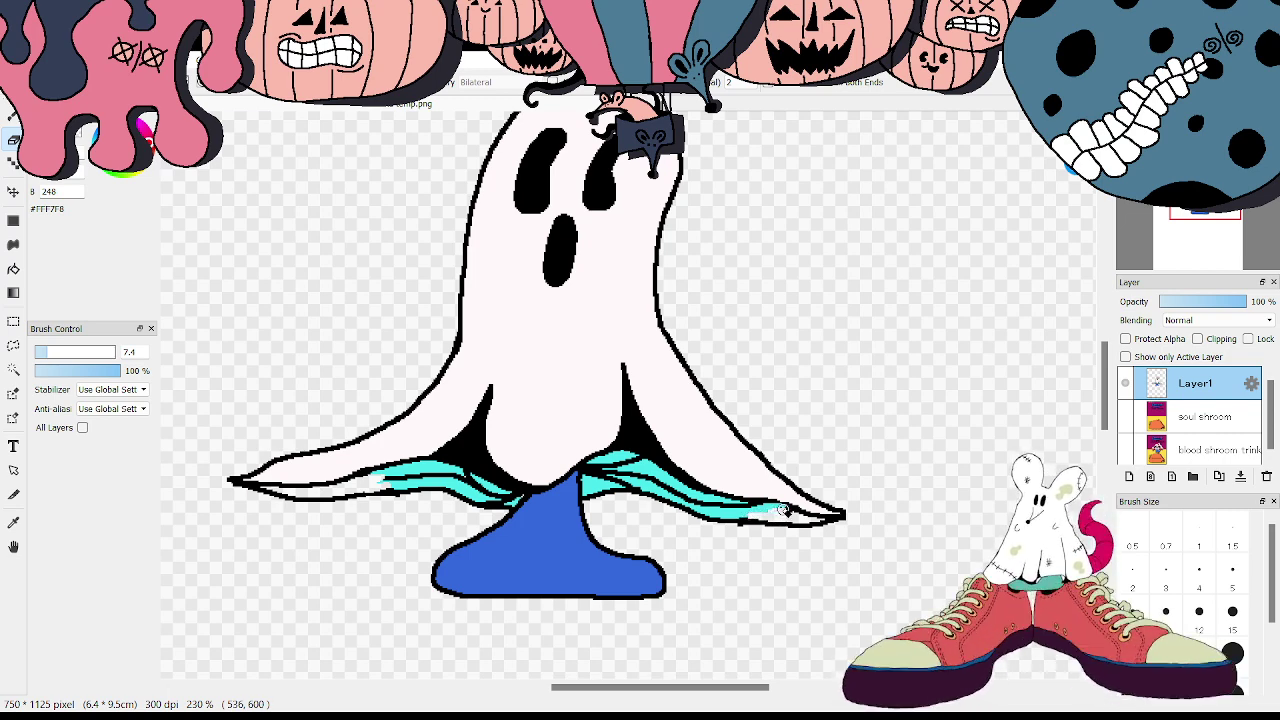
drag(790, 512, 766, 513)
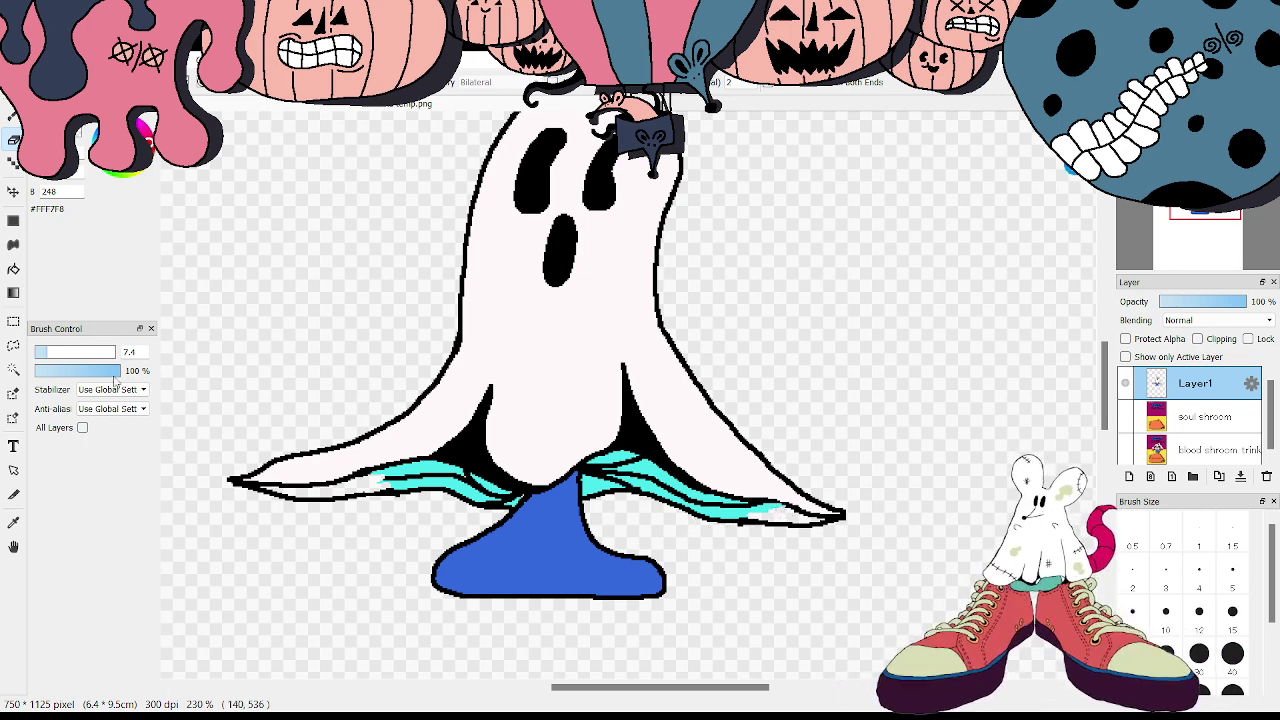
click(13, 163)
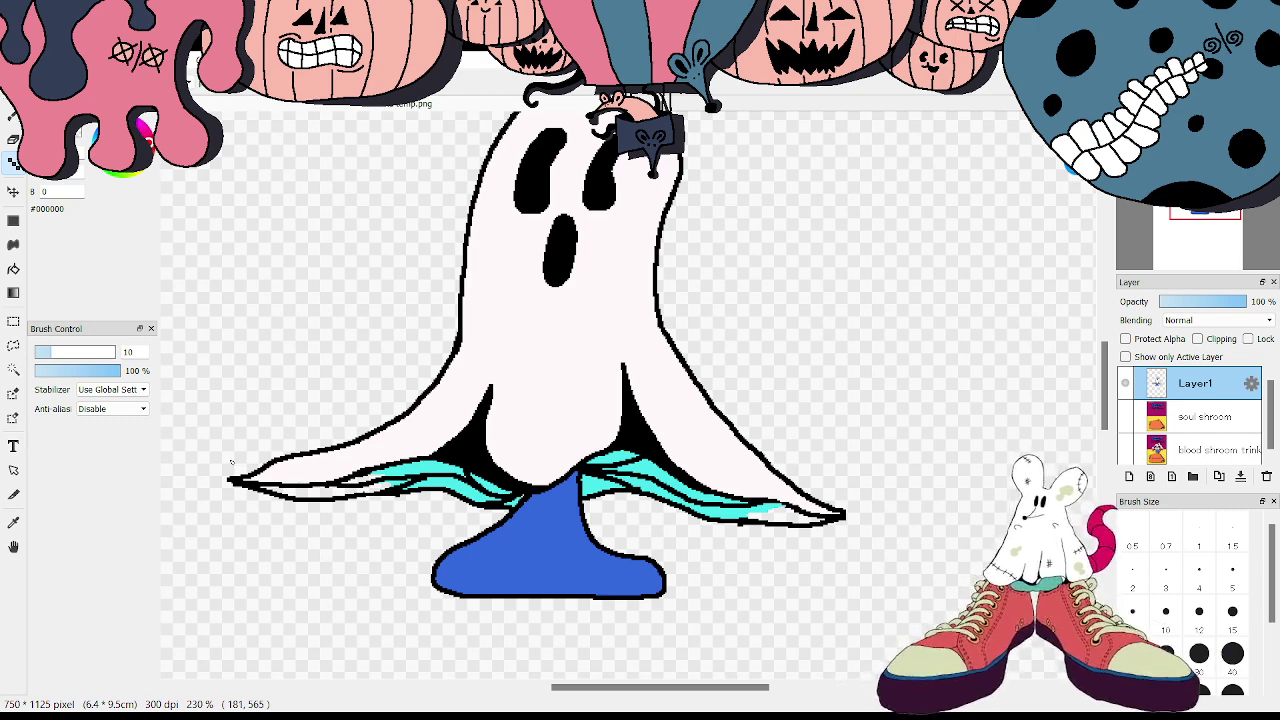
- Sample cyan #49E7EC from the gills and fill the uncoloured gill sections at both hem tips, redoing the left fill after an undo
key(g)
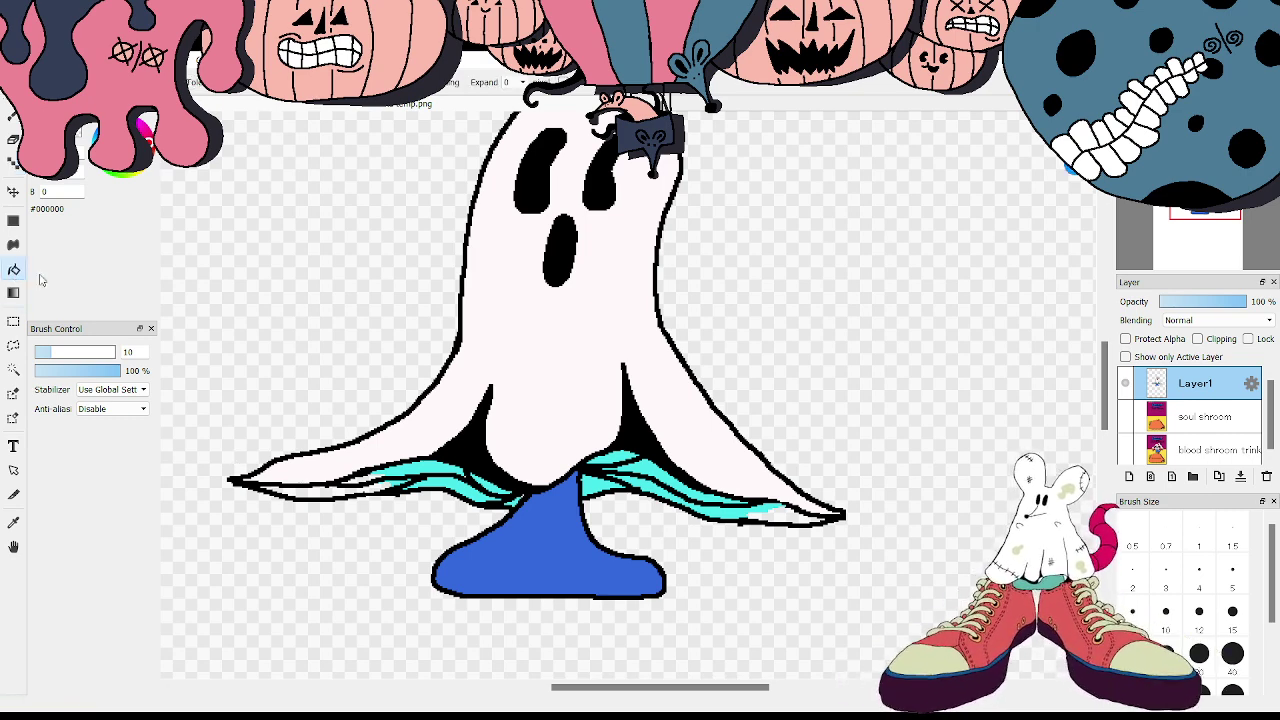
alt+click(427, 463)
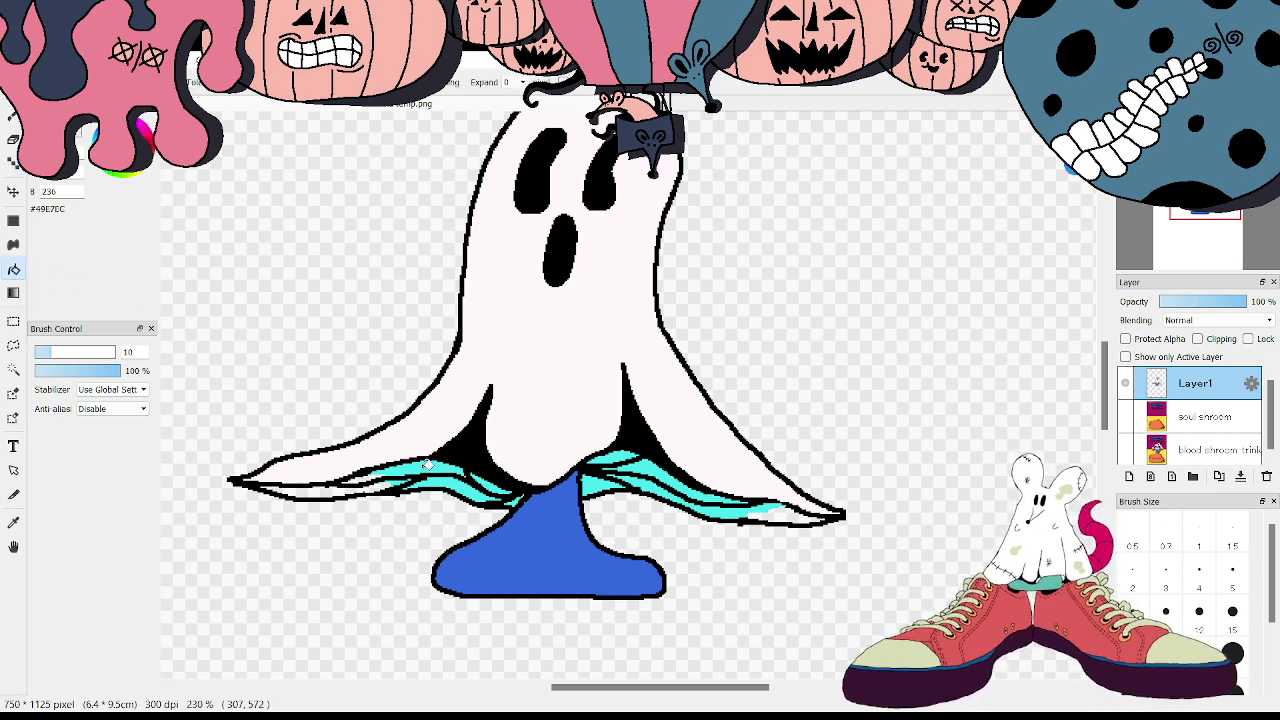
click(318, 489)
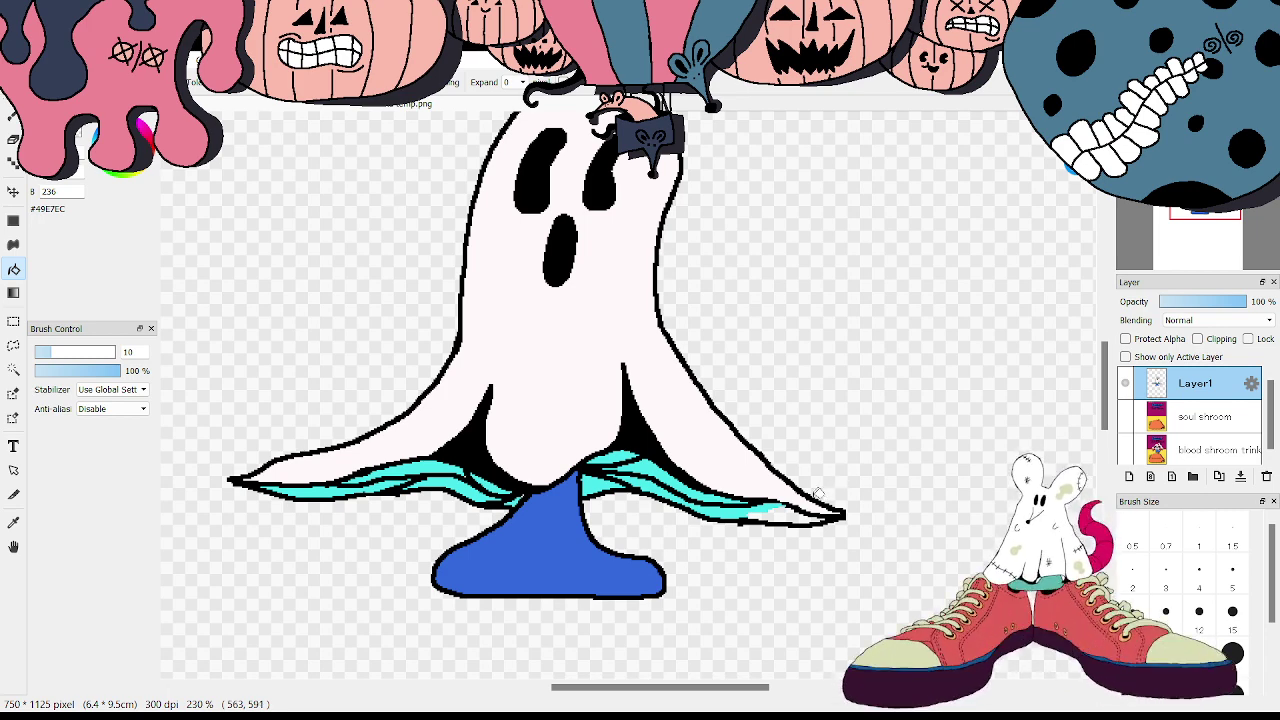
drag(774, 509, 786, 511)
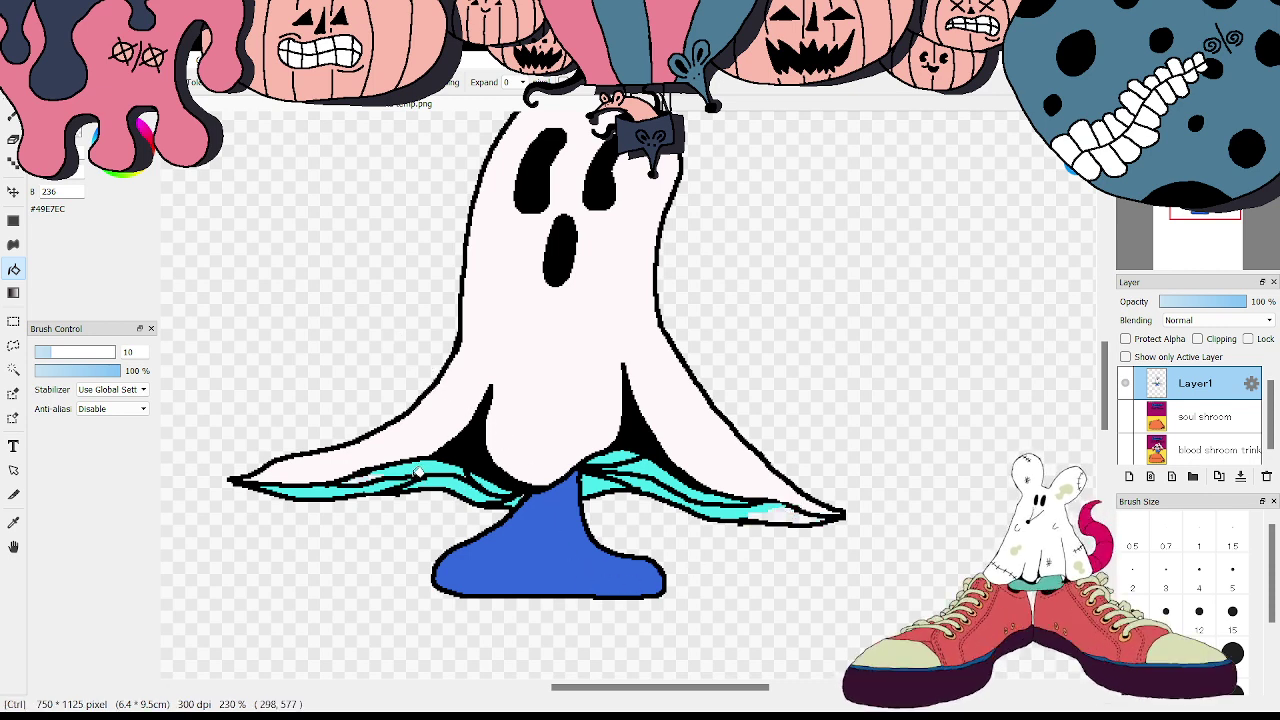
key(ctrl+z)
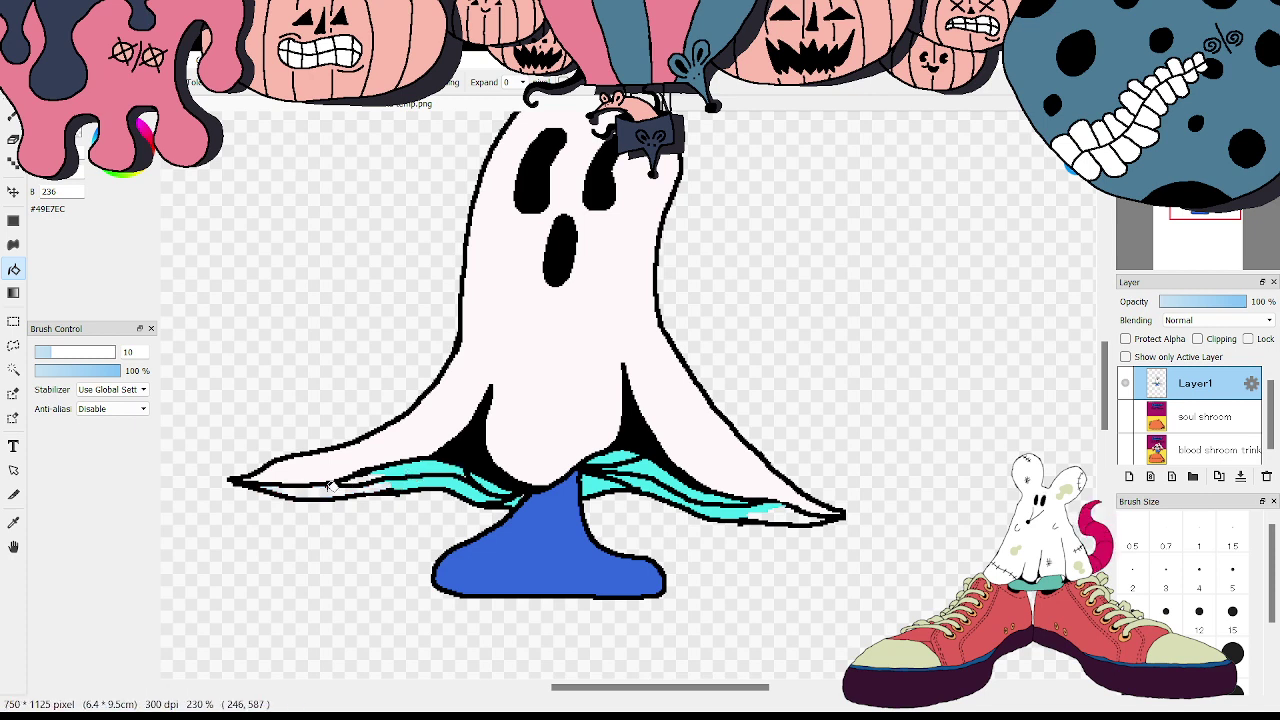
click(360, 482)
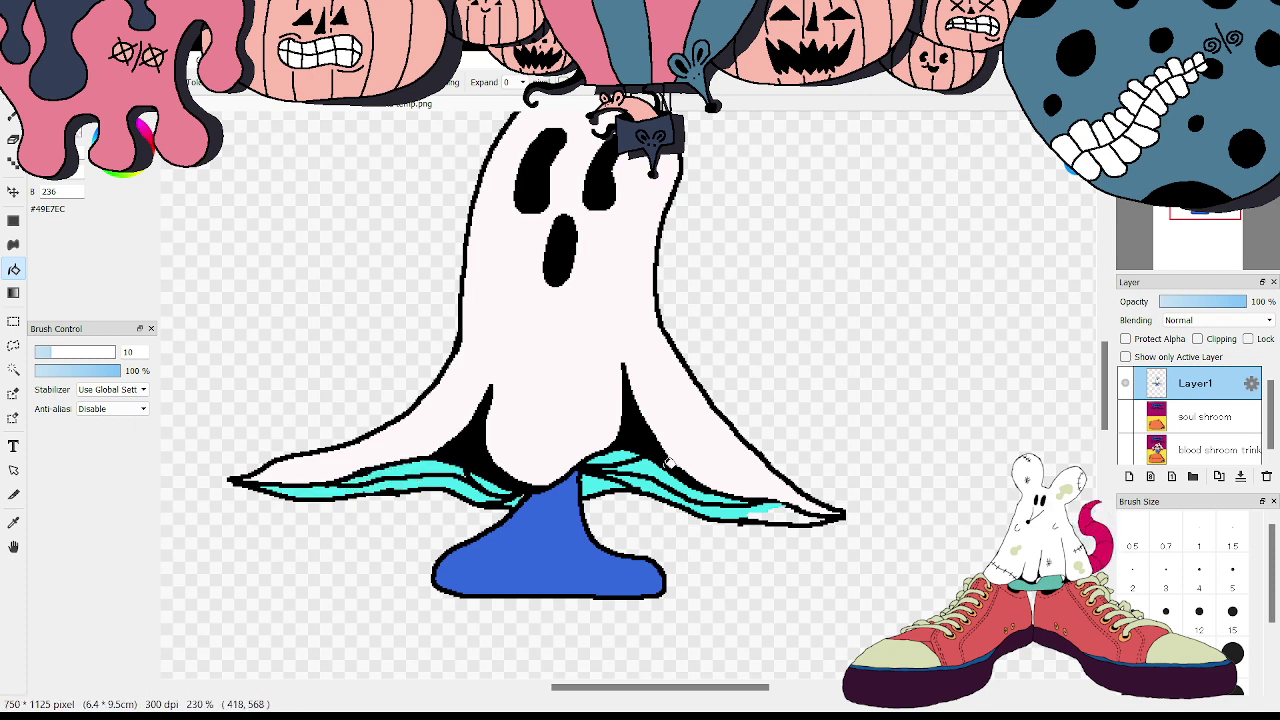
click(778, 507)
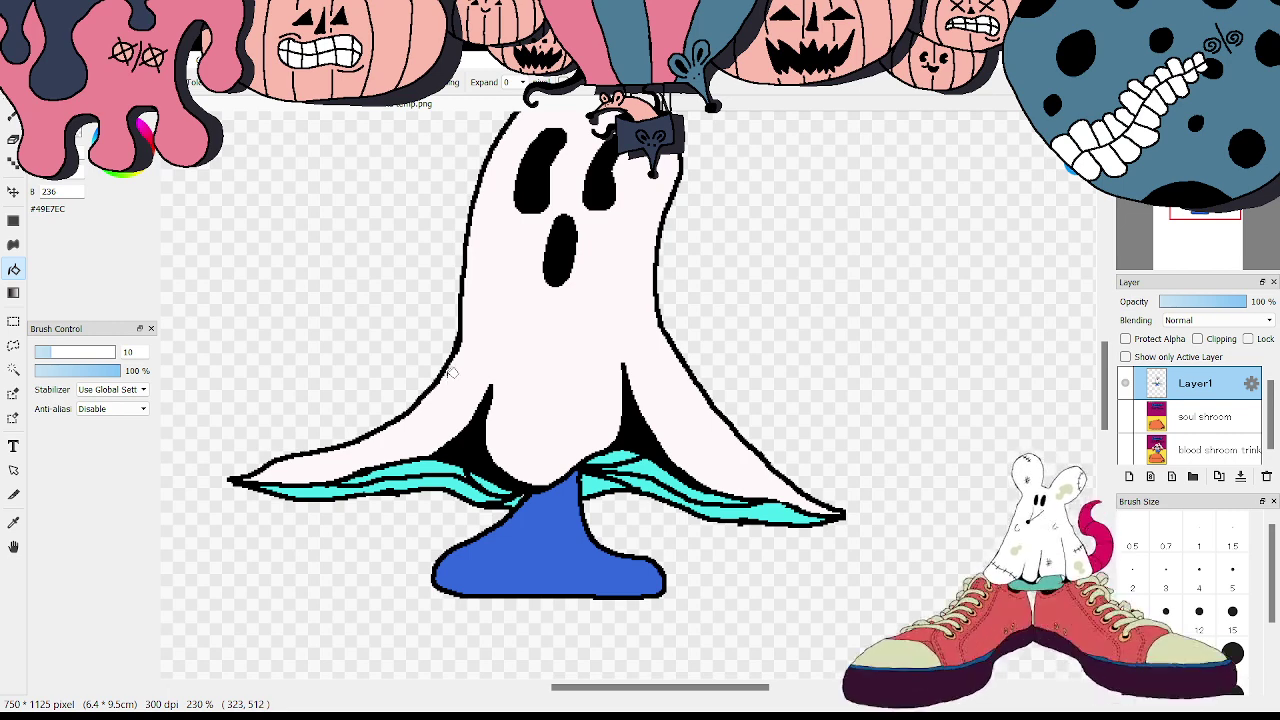
- Preview the whole ghost mushroom against the "soul shroom" card background, leaving that layer hidden again
key(ctrl+minus)
key(ctrl+minus)
key(ctrl+minus)
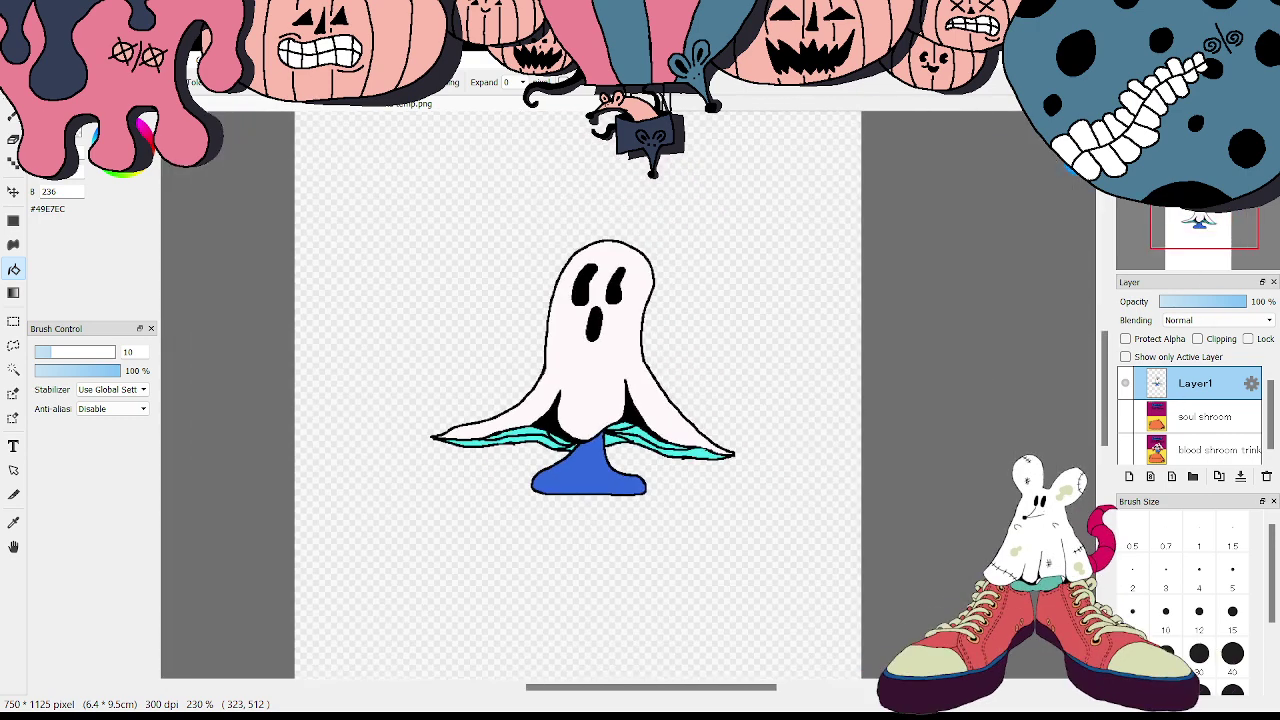
click(1126, 418)
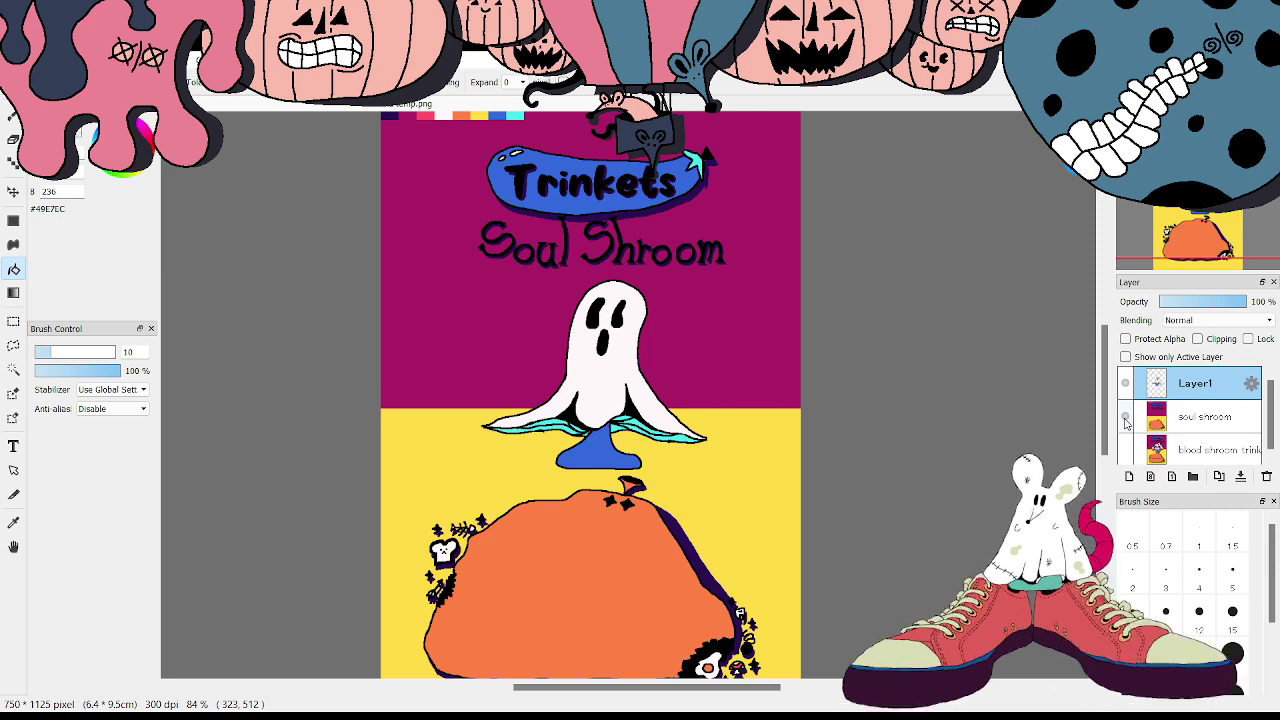
click(1126, 417)
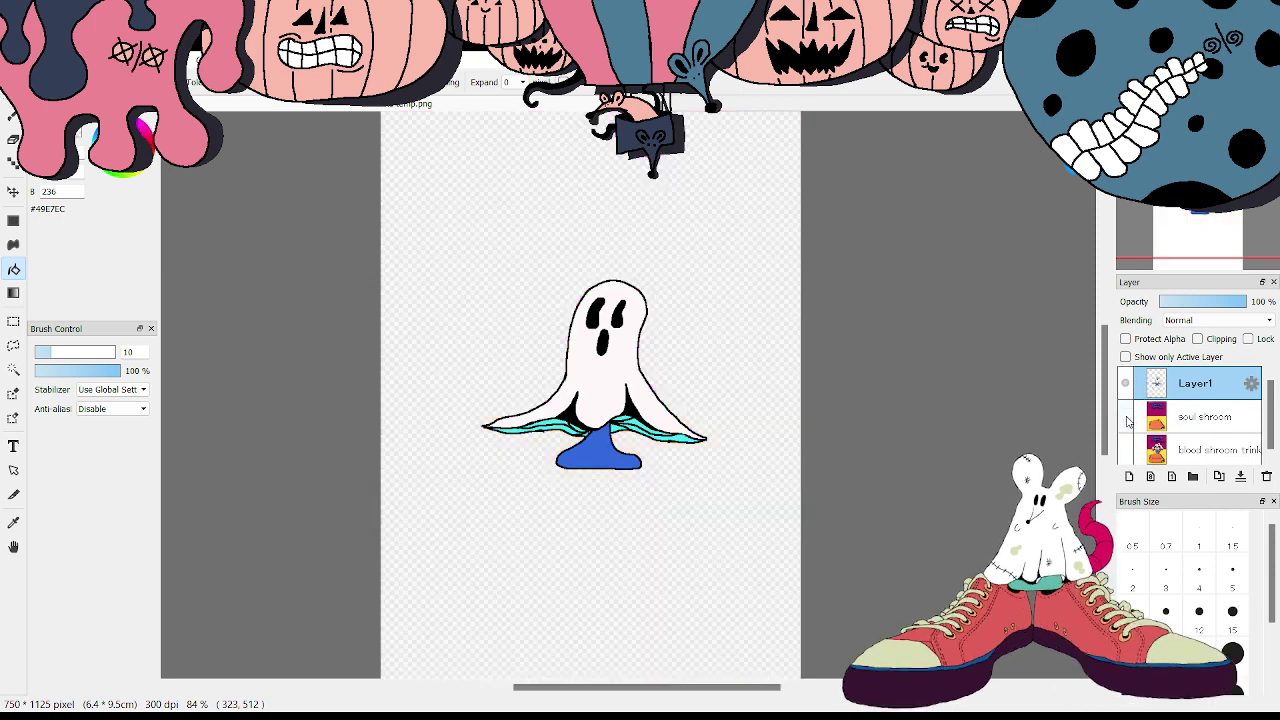
- Add a new layer and fill the entire ghost mushroom silhouette on it with dark purple #2B0F54 sampled from the card
click(1129, 476)
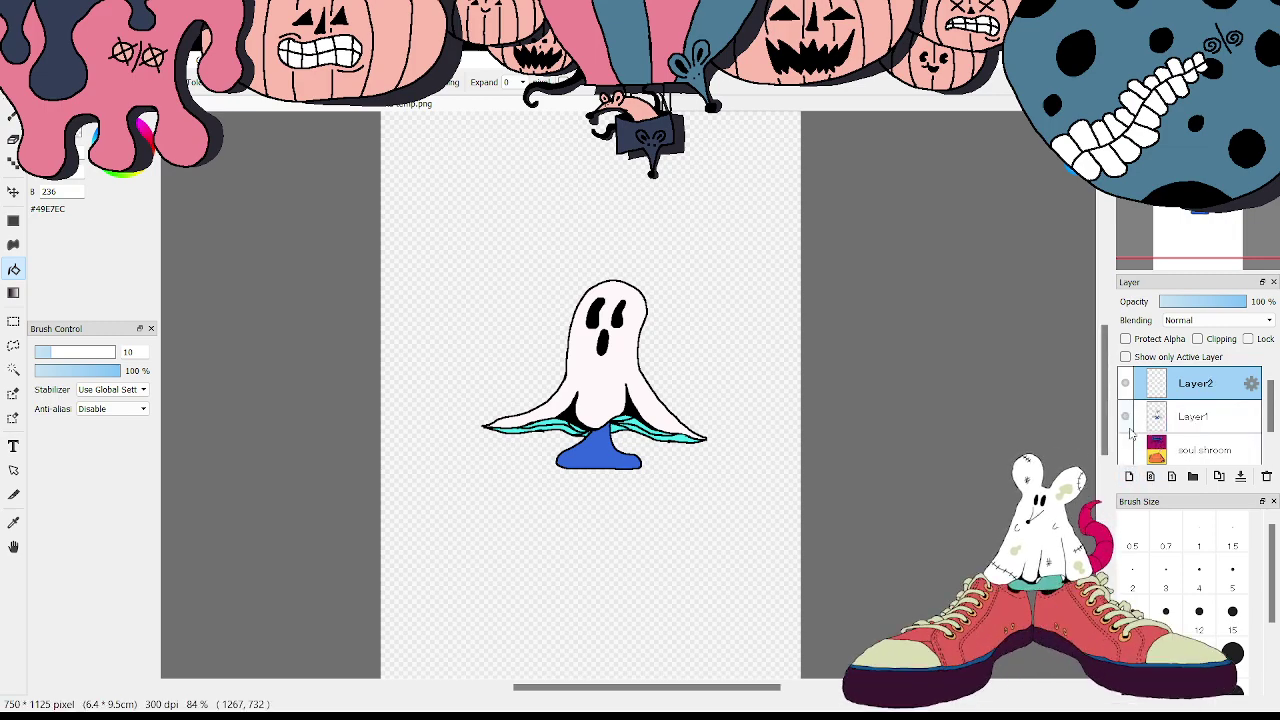
click(1125, 450)
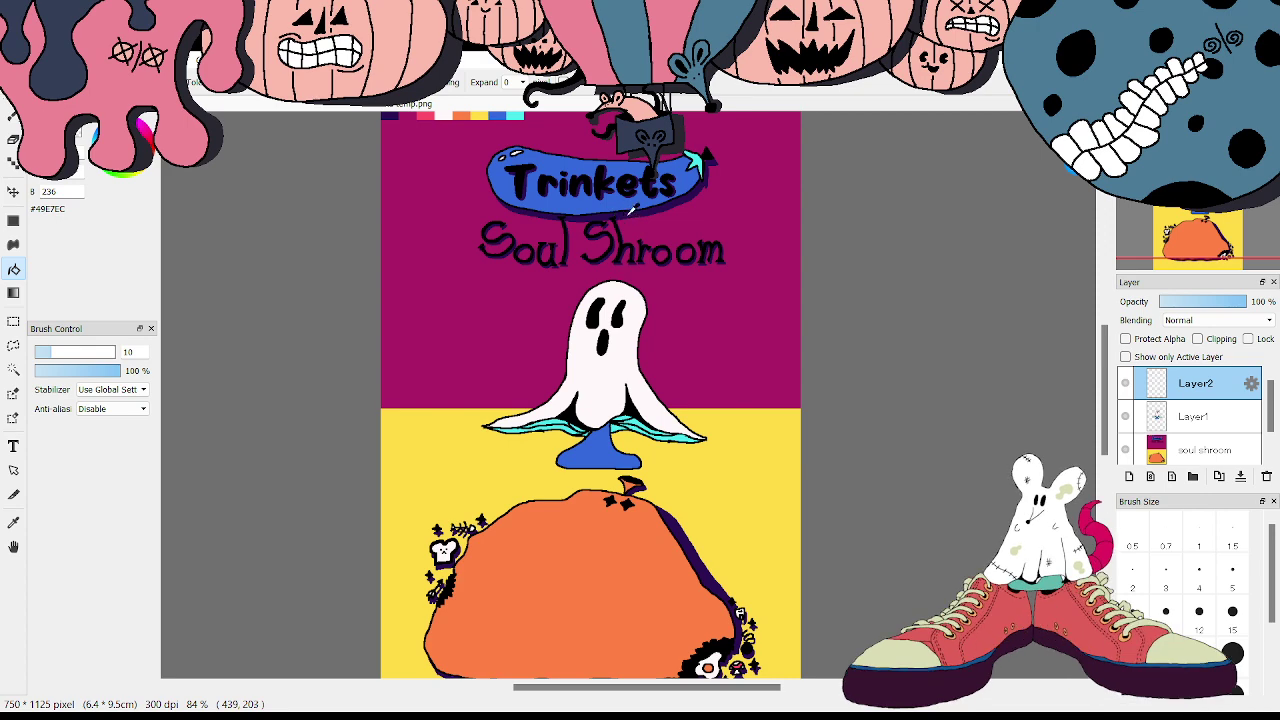
click(1125, 450)
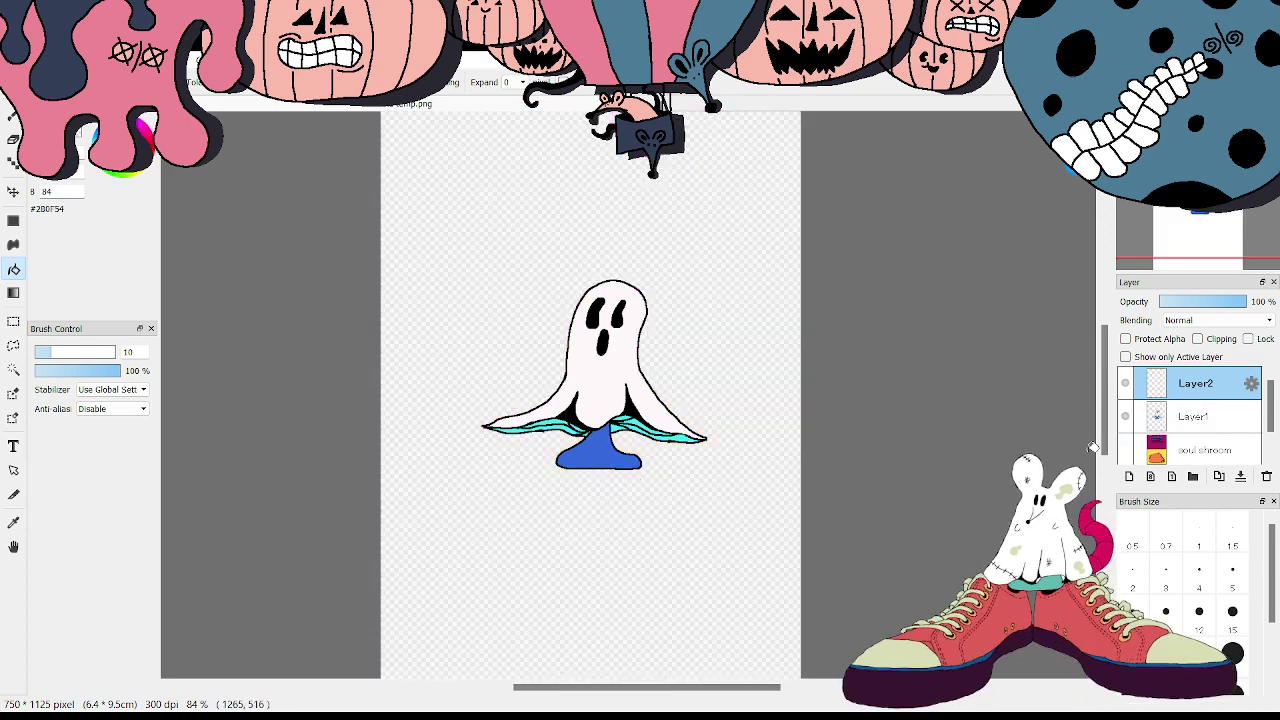
click(595, 372)
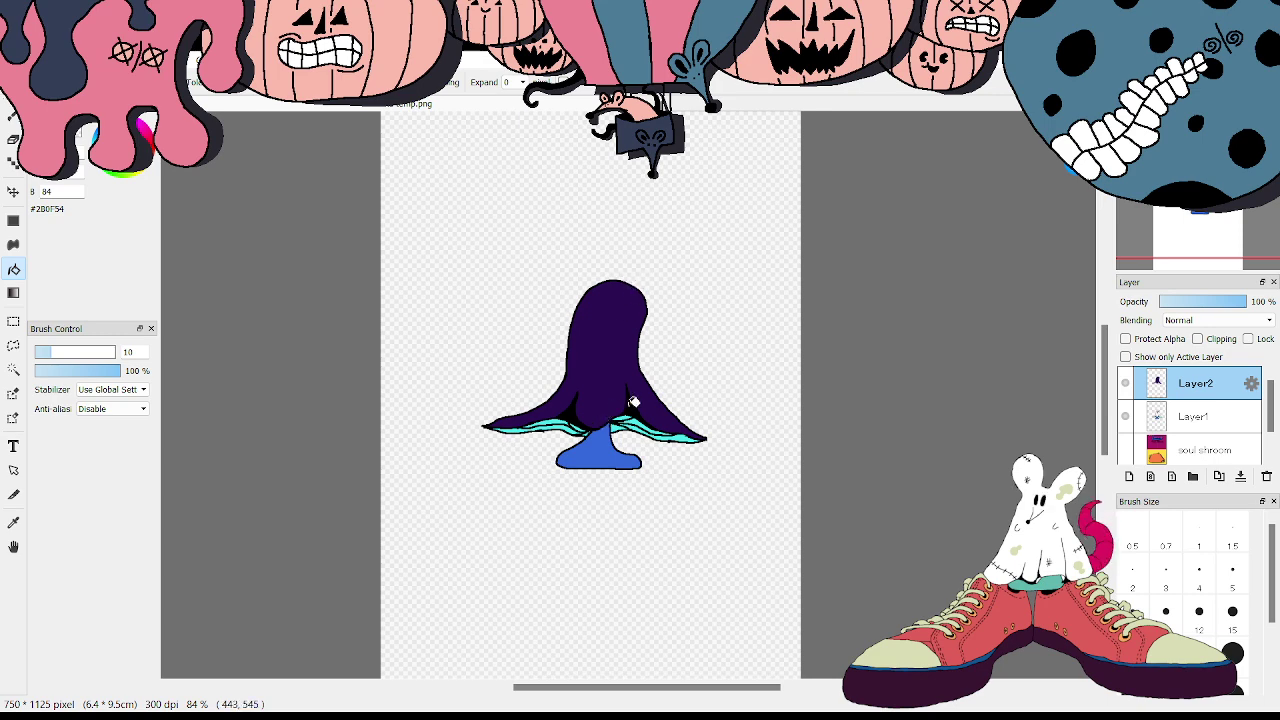
click(615, 416)
click(592, 450)
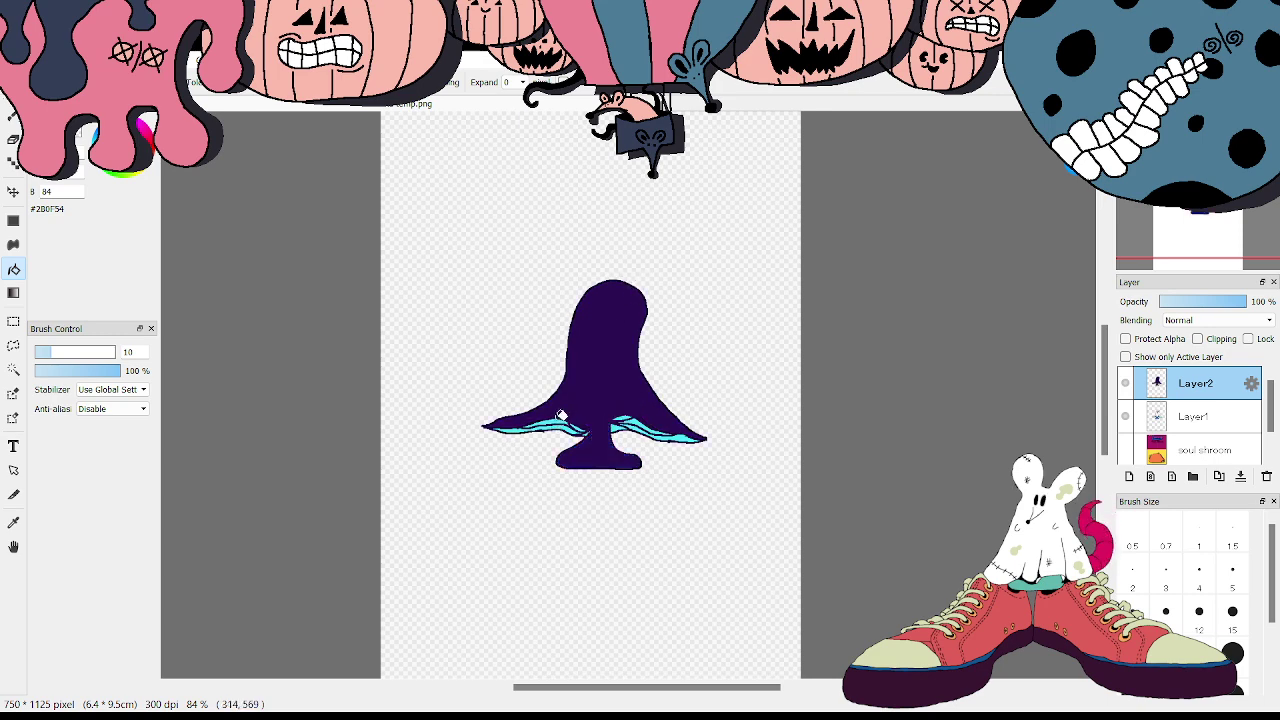
click(558, 427)
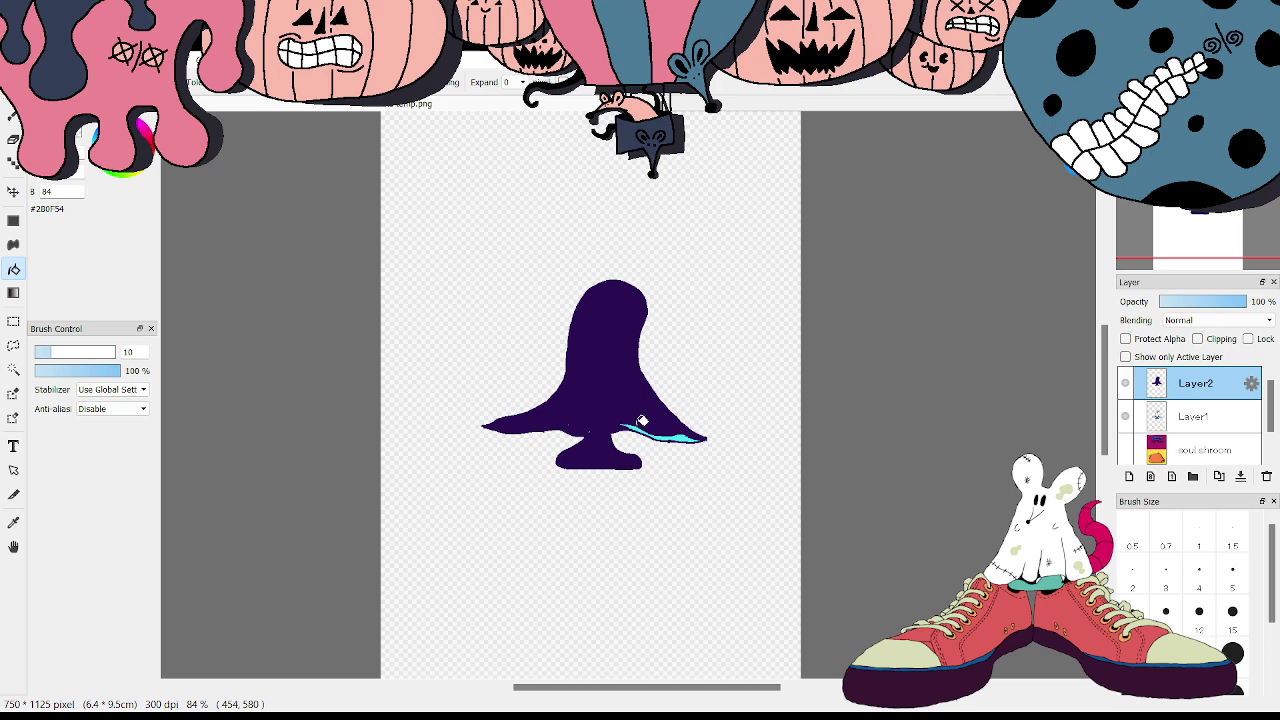
click(680, 434)
- Place Layer1 above Layer2 and offset the purple silhouette down and to the right as a drop shadow
drag(1182, 410, 1183, 381)
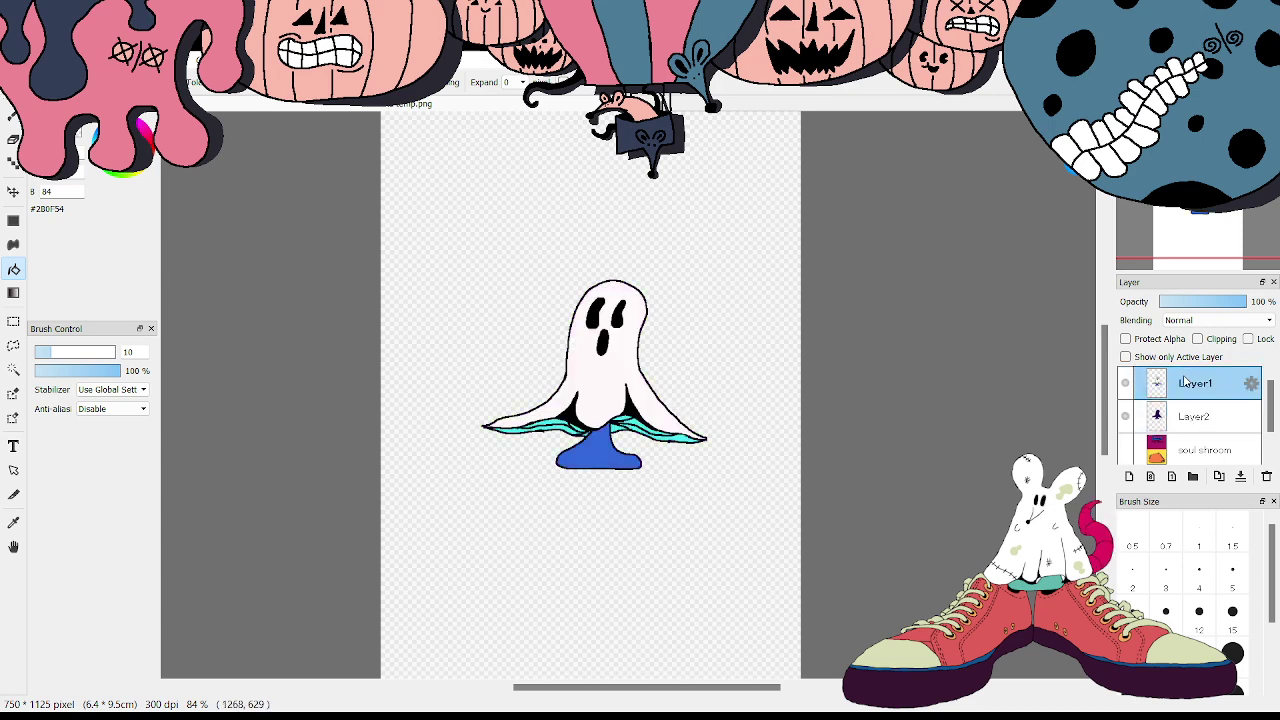
click(1193, 417)
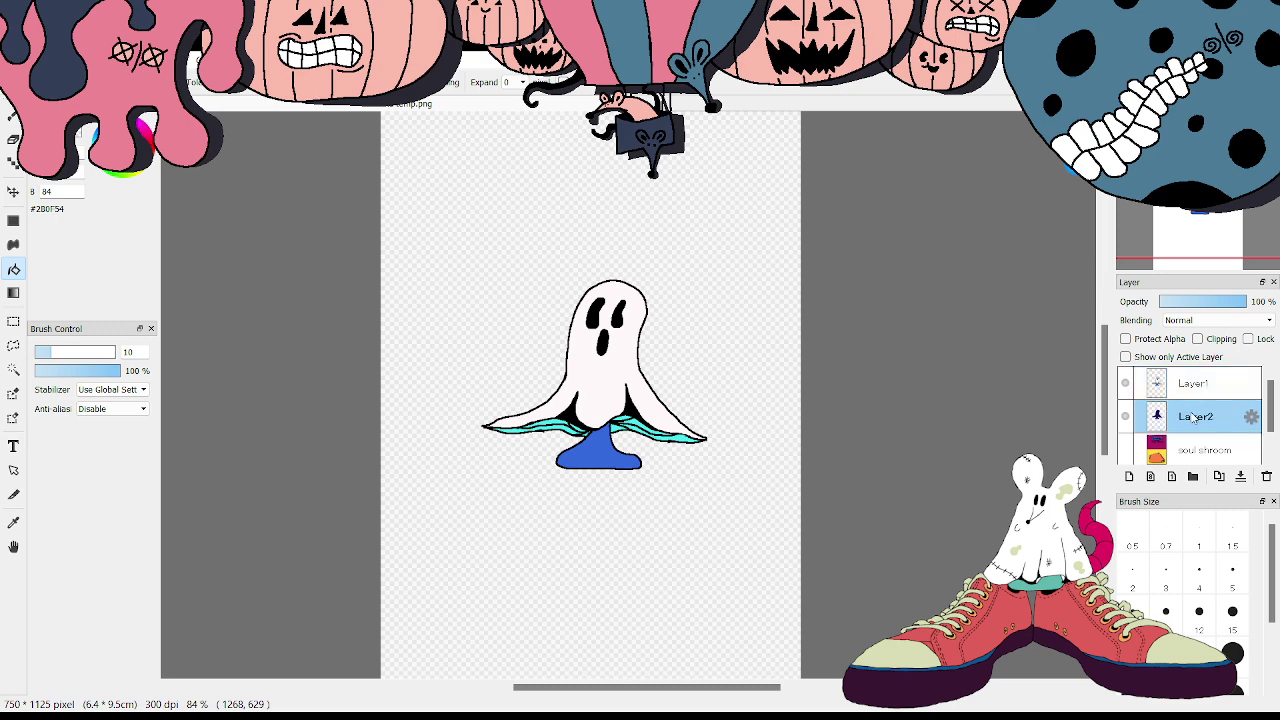
click(13, 191)
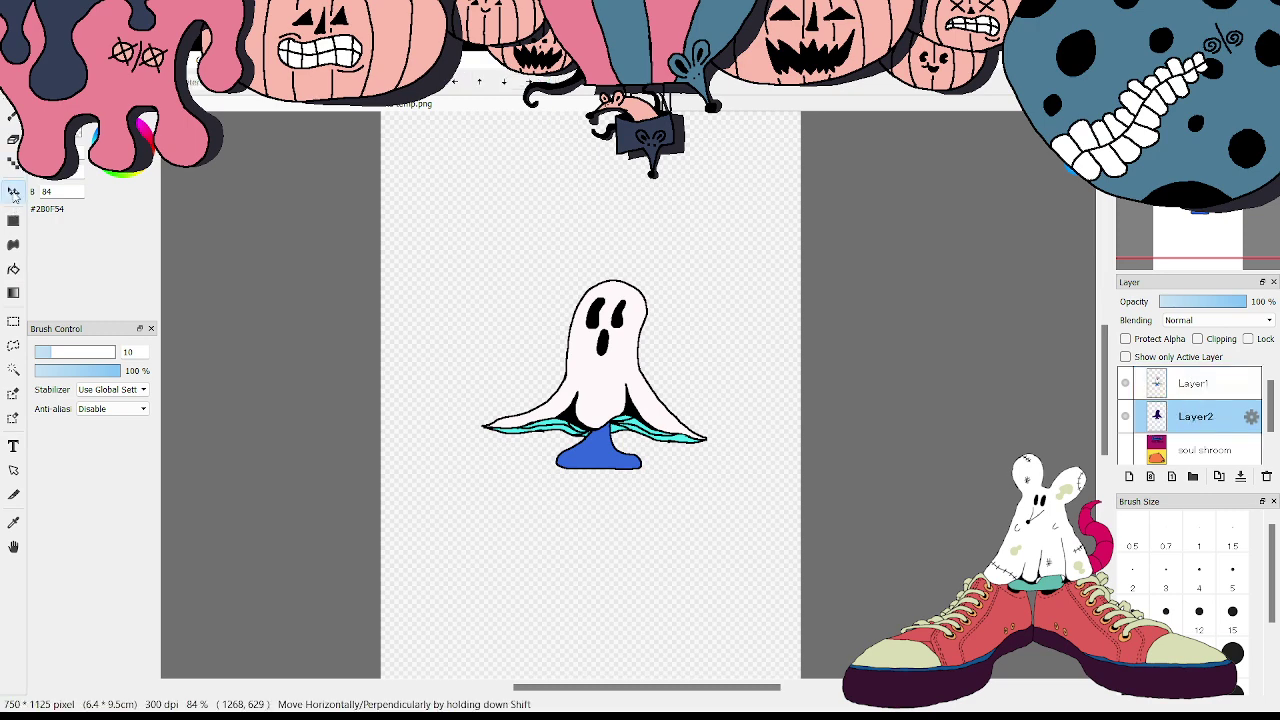
drag(527, 84, 531, 89)
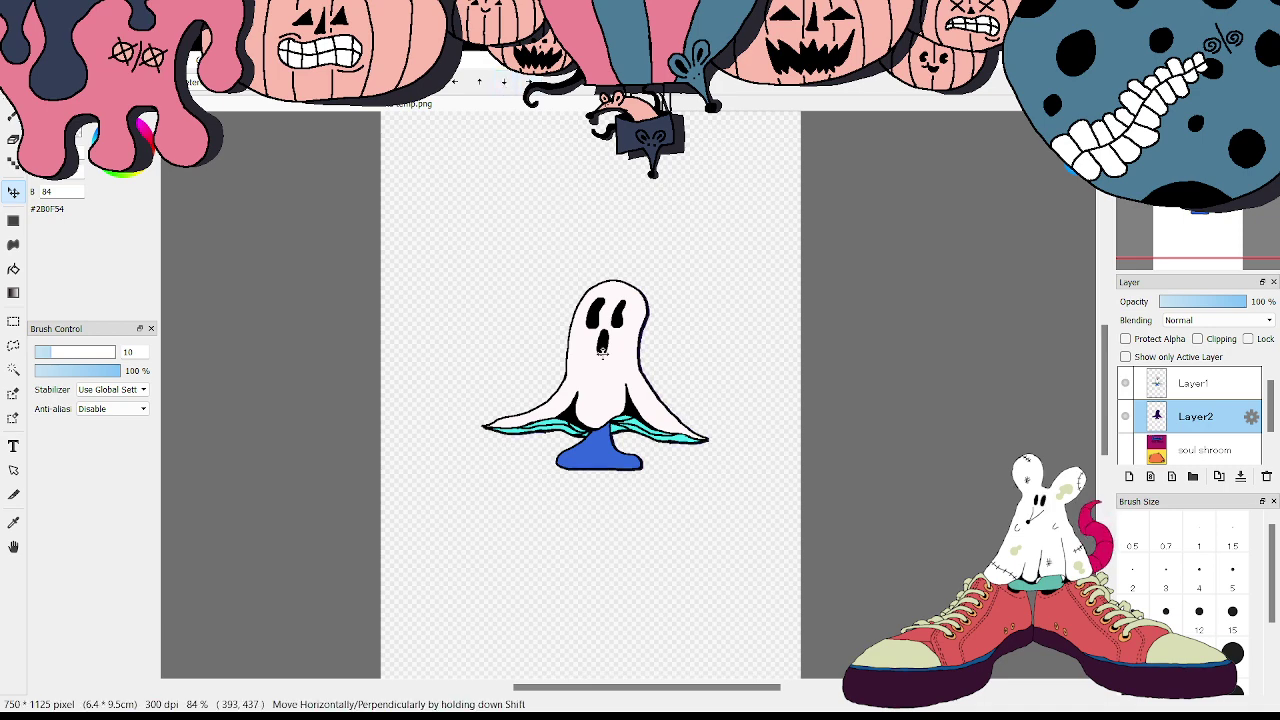
drag(607, 356, 620, 364)
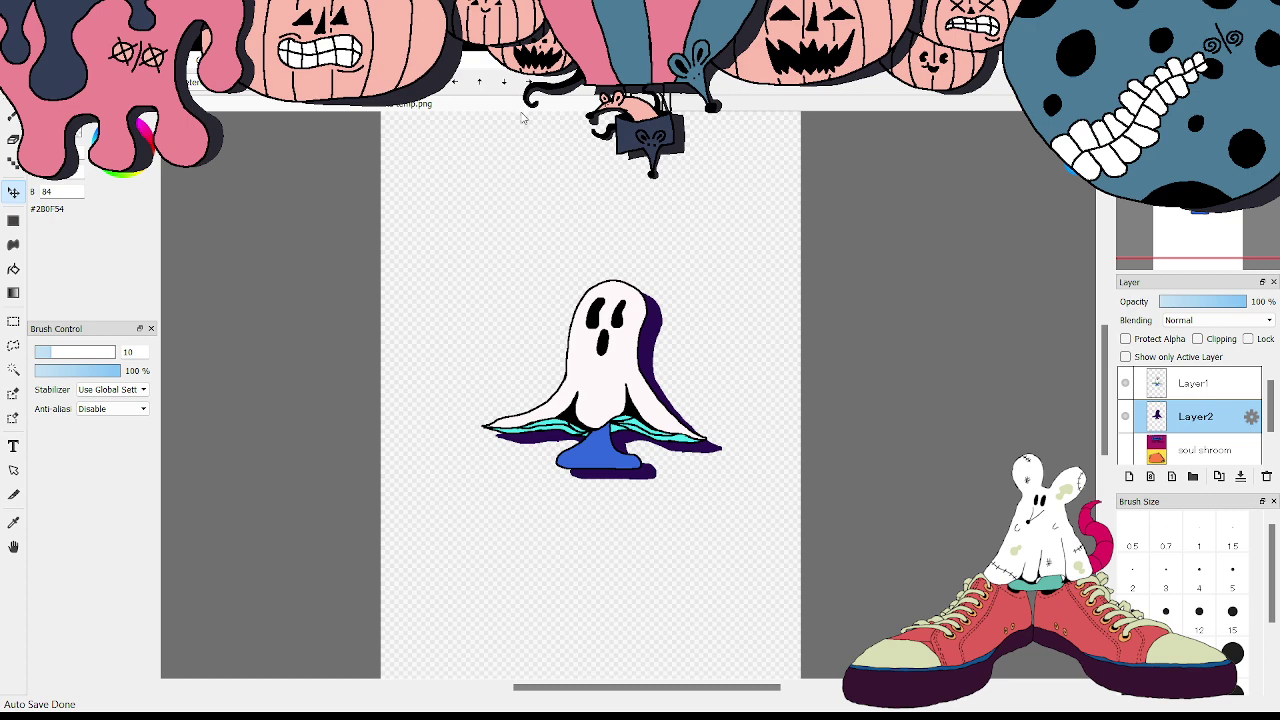
- Merge Layer1 down into Layer2, show the "soul shroom" layer, and shift the merged ghost mushroom slightly up and left on the card
click(1185, 383)
click(1240, 476)
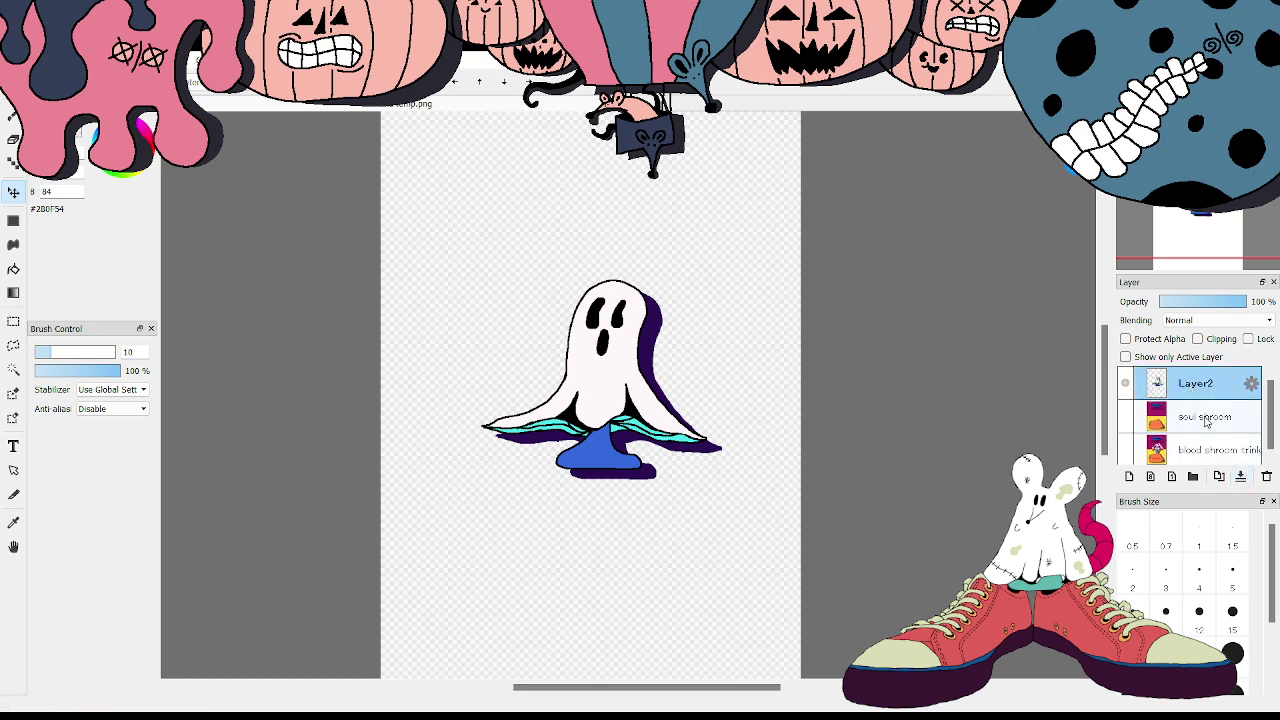
click(1127, 417)
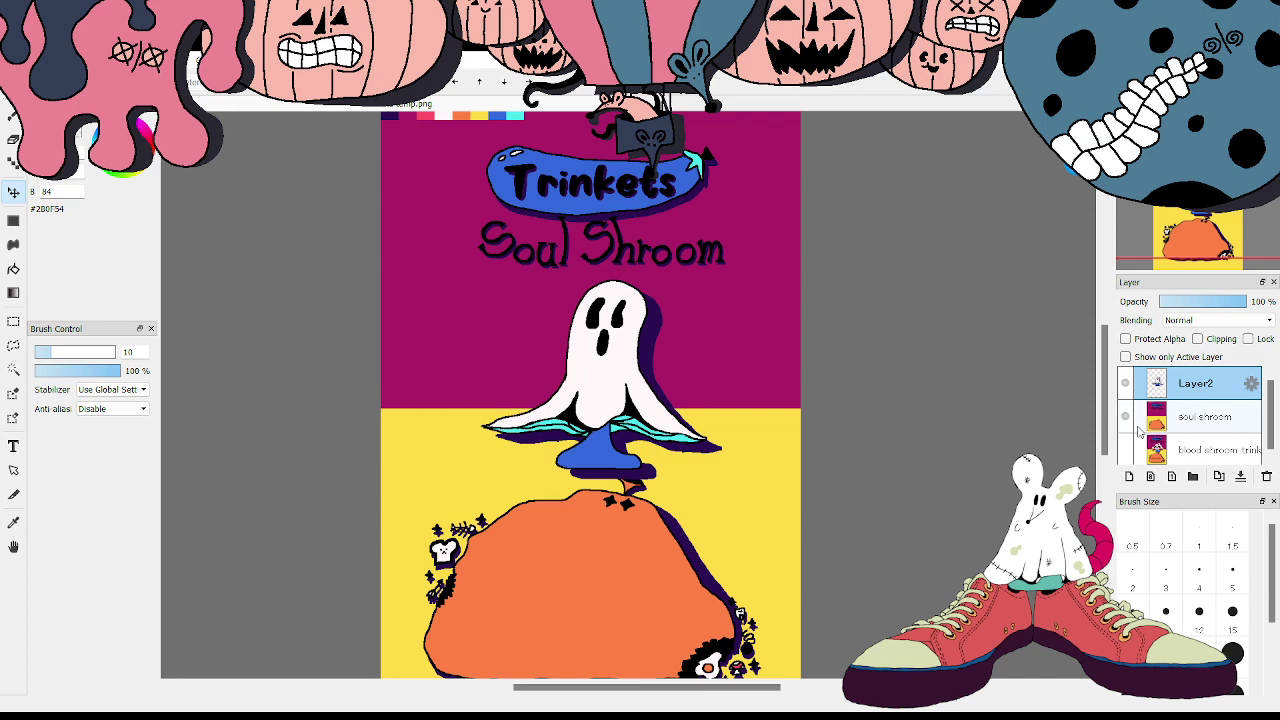
drag(604, 332, 599, 322)
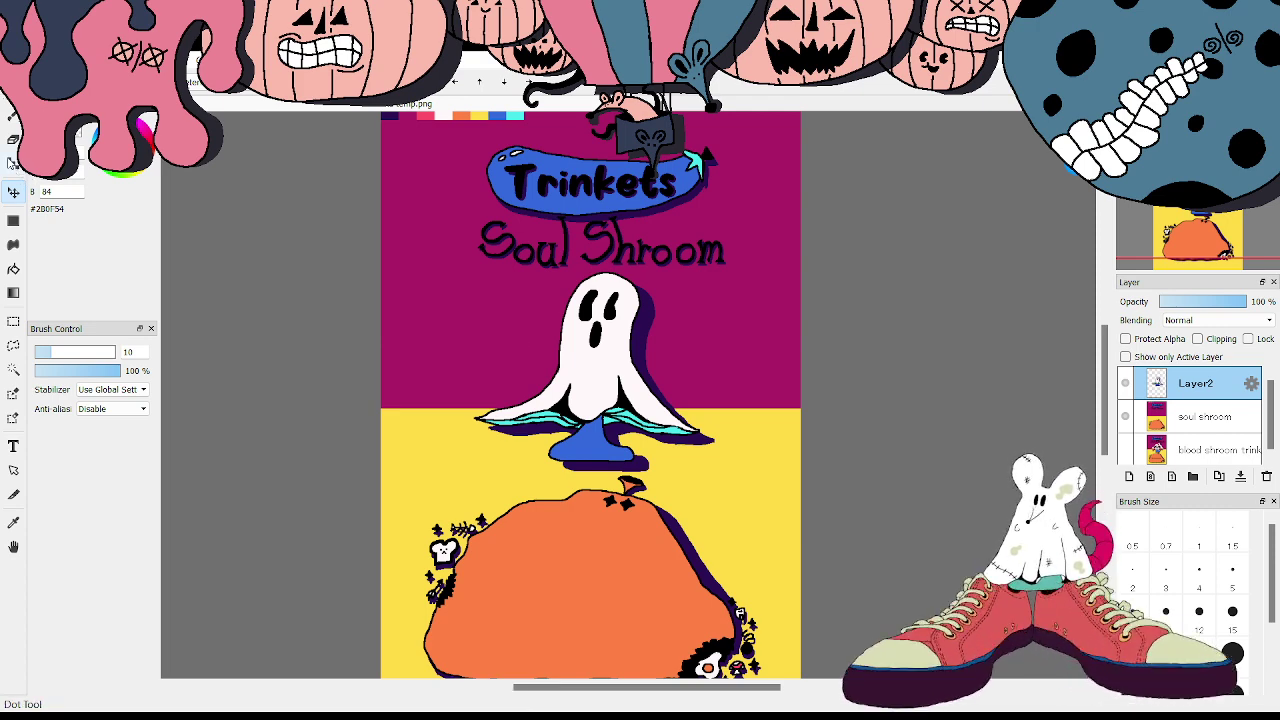
- Sample black #000000 from the outline and touch up the line work along the ghost cap's cyan underside with the Dot Tool
click(13, 140)
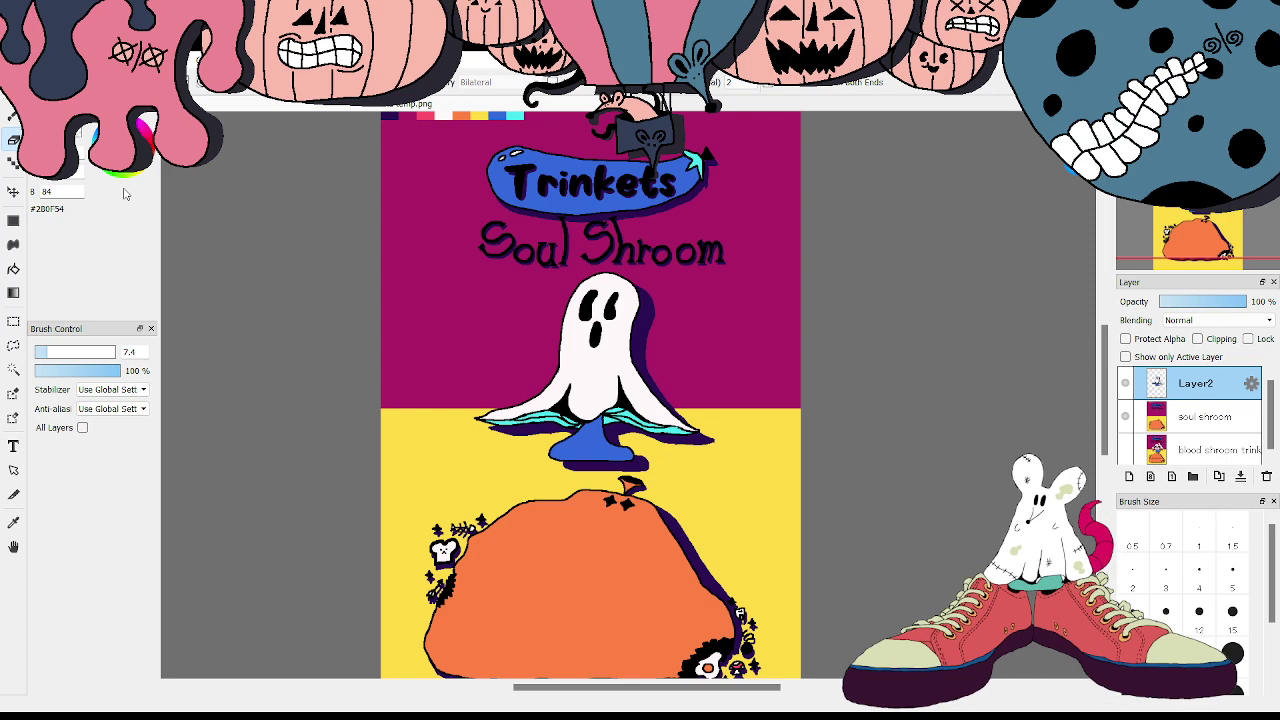
scroll(540, 330, up, 6)
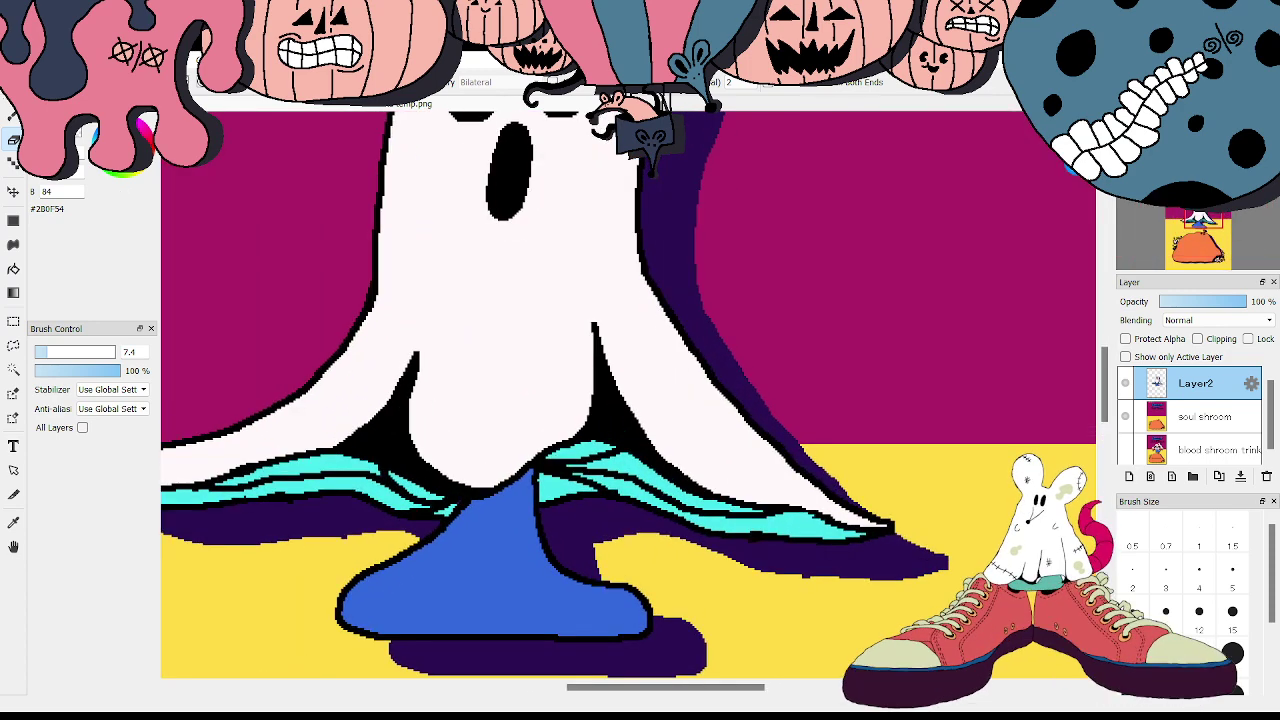
scroll(628, 395, up, 4)
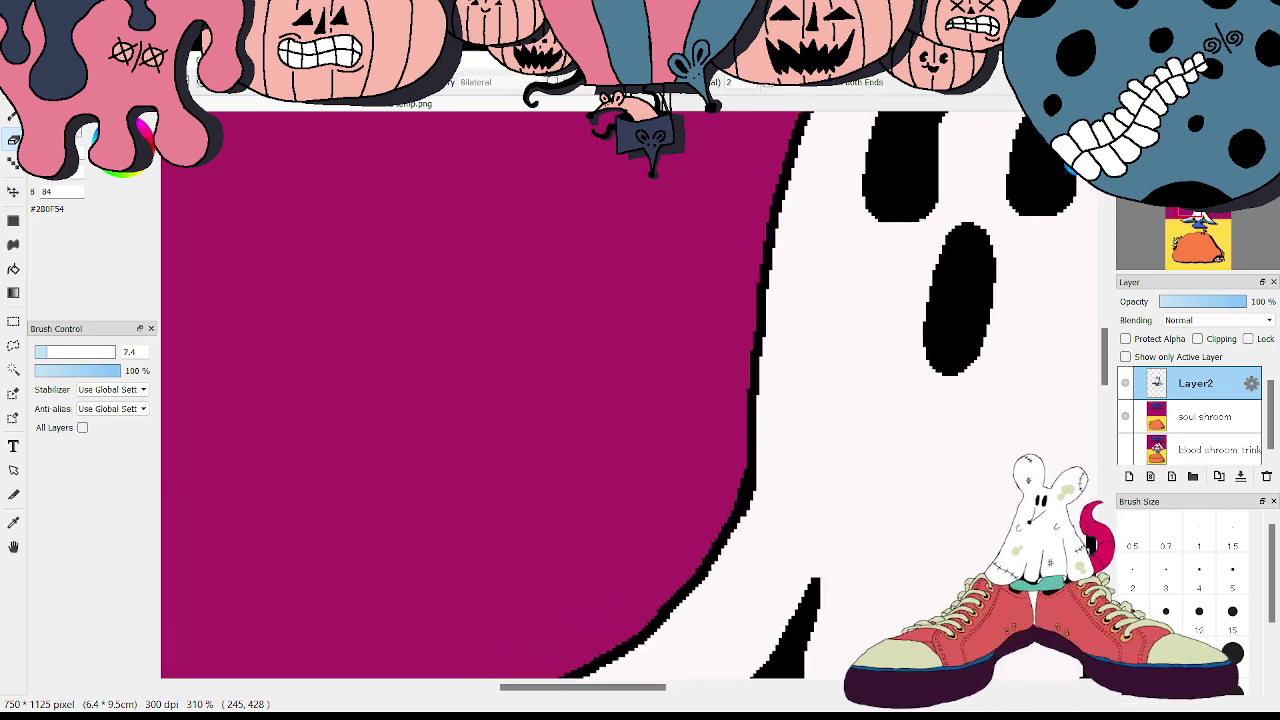
drag(540, 500, 204, 275)
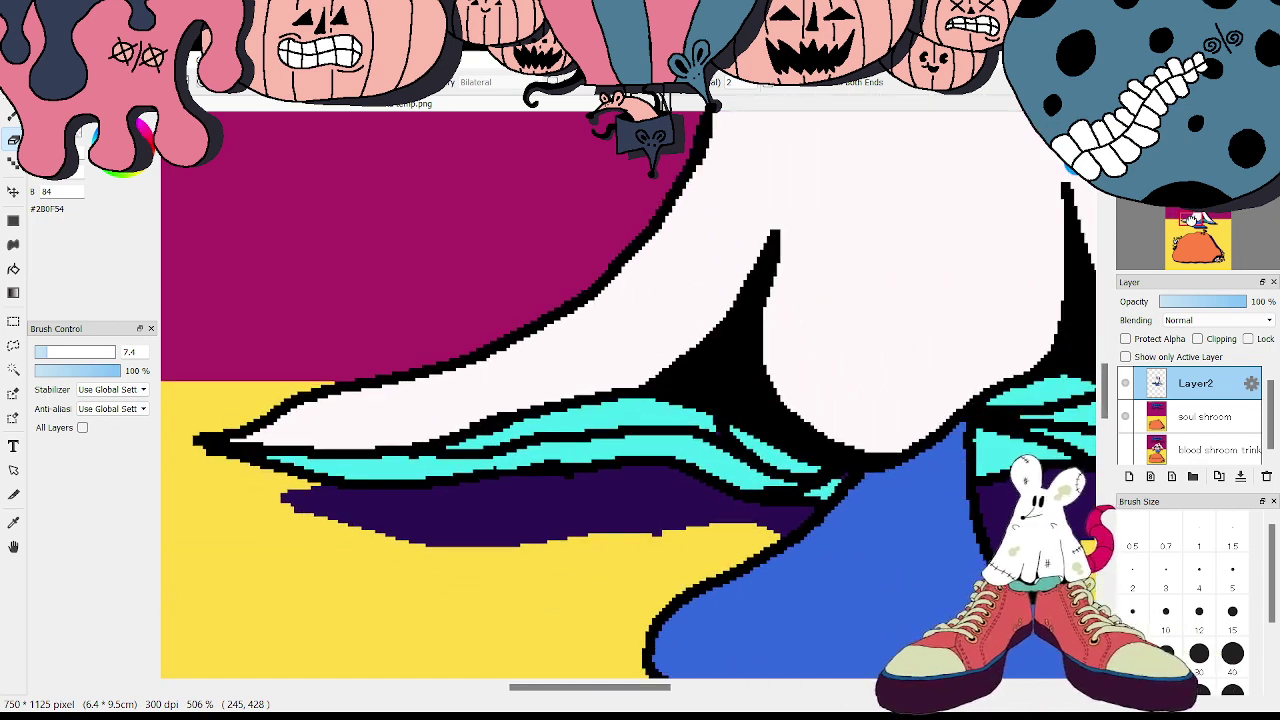
drag(855, 469, 700, 547)
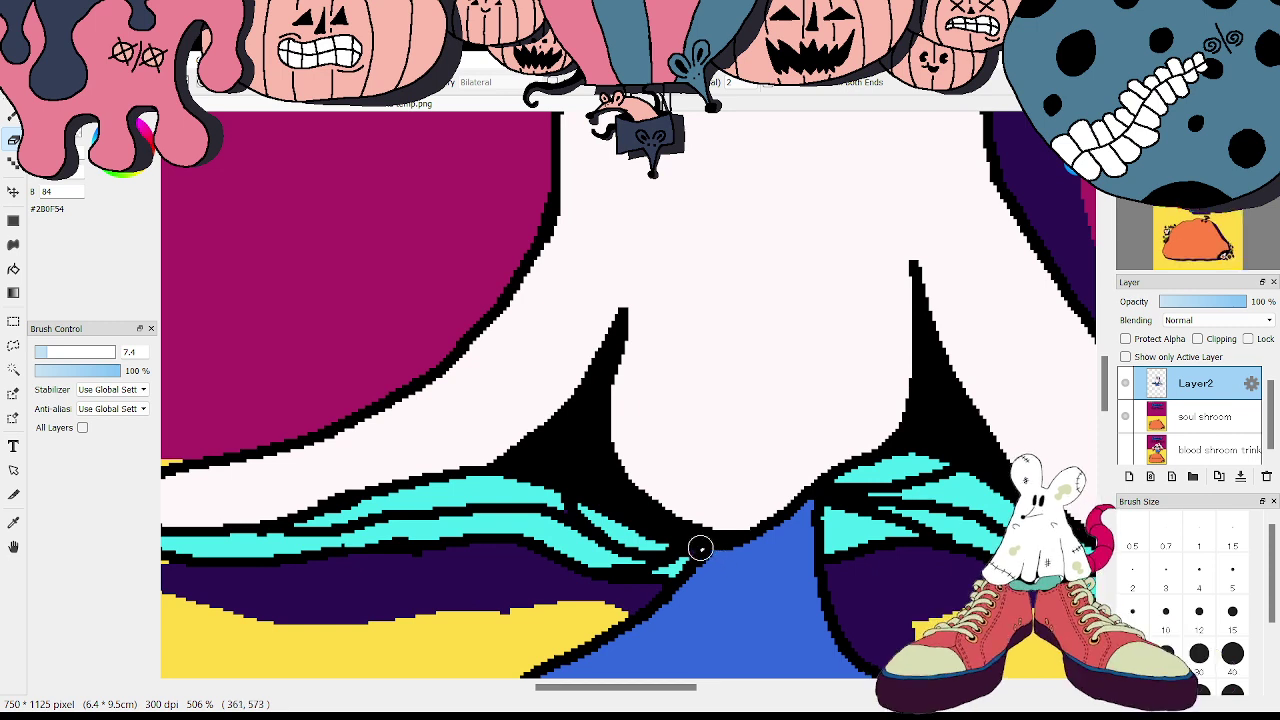
click(13, 162)
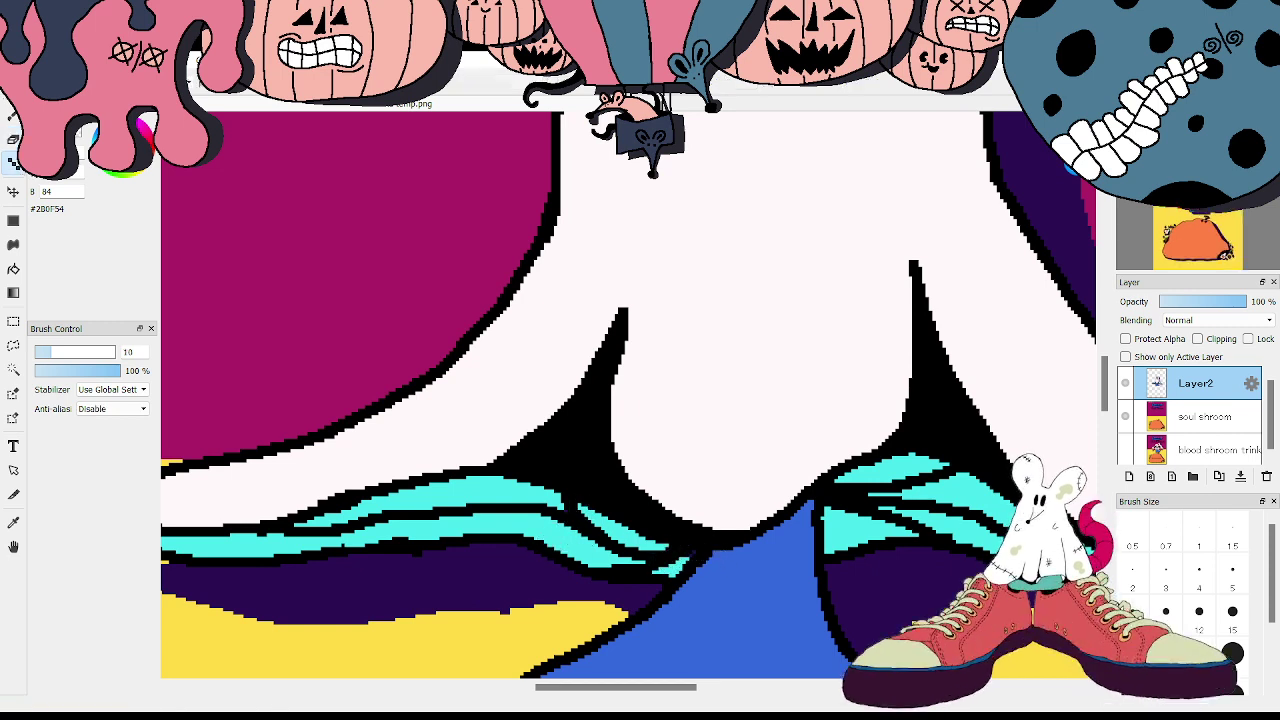
alt+click(663, 475)
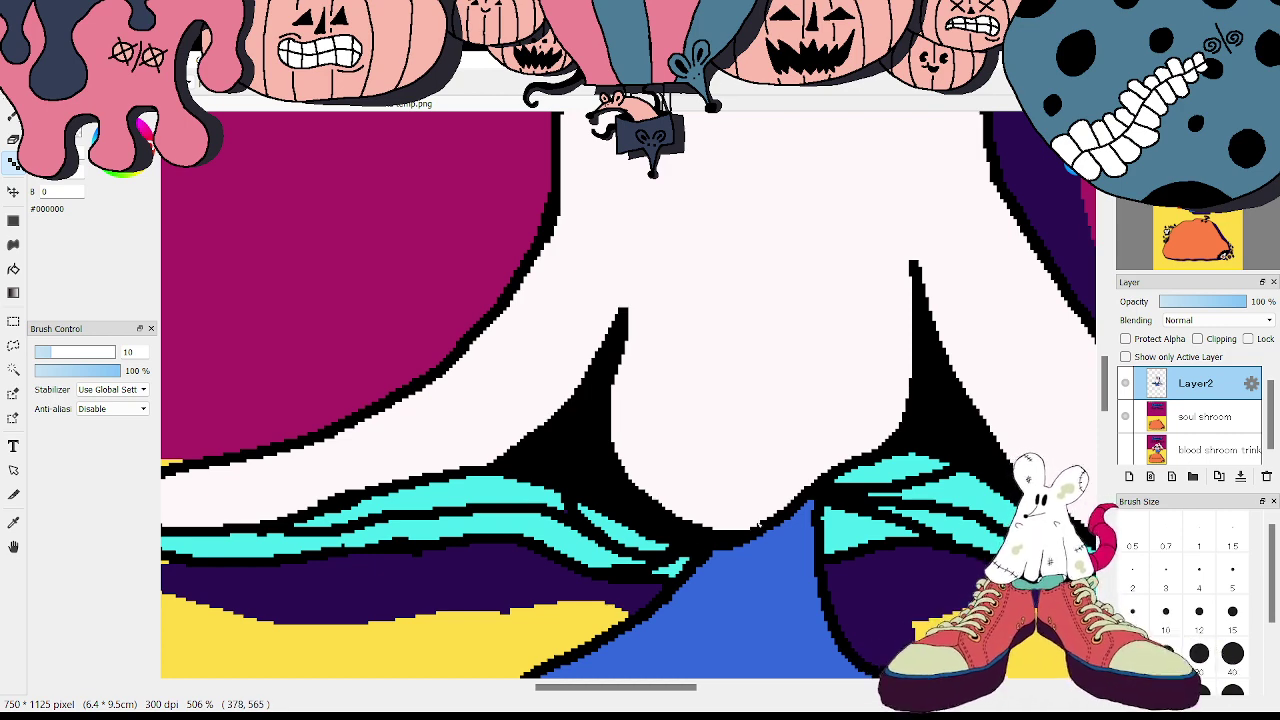
drag(677, 690, 747, 688)
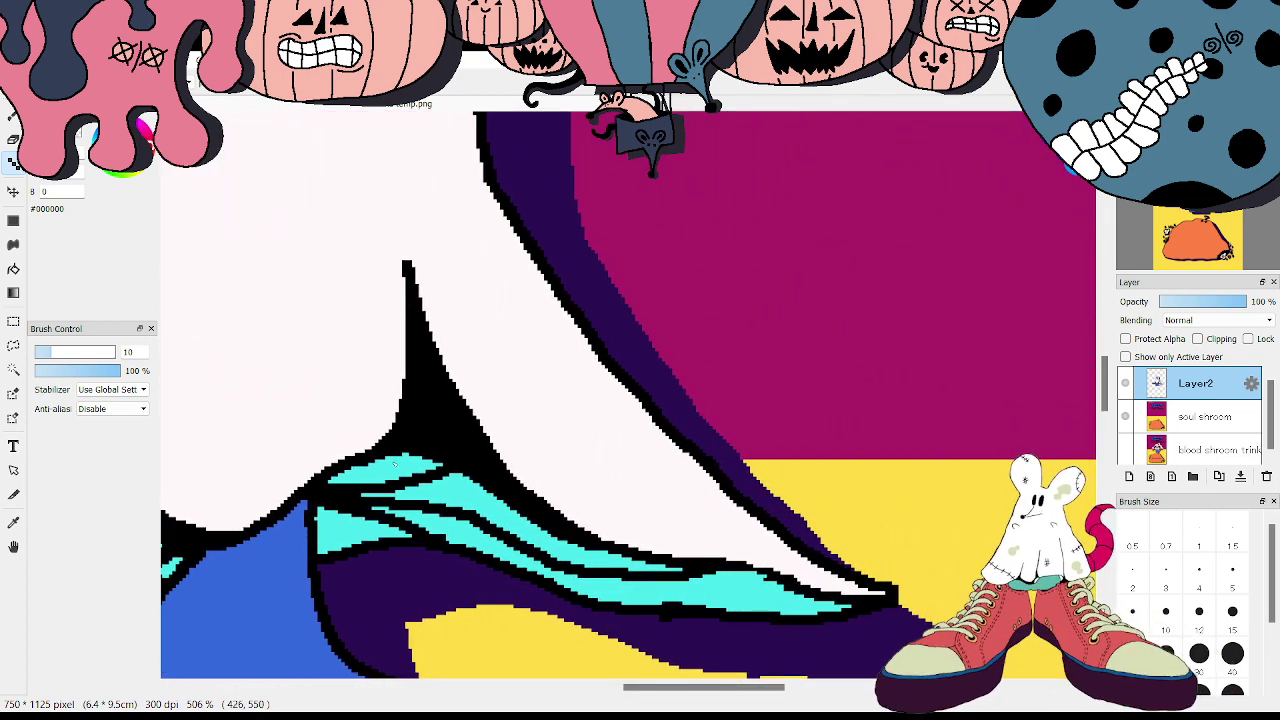
drag(672, 425, 1022, 195)
drag(500, 400, 920, 600)
drag(628, 395, 375, 525)
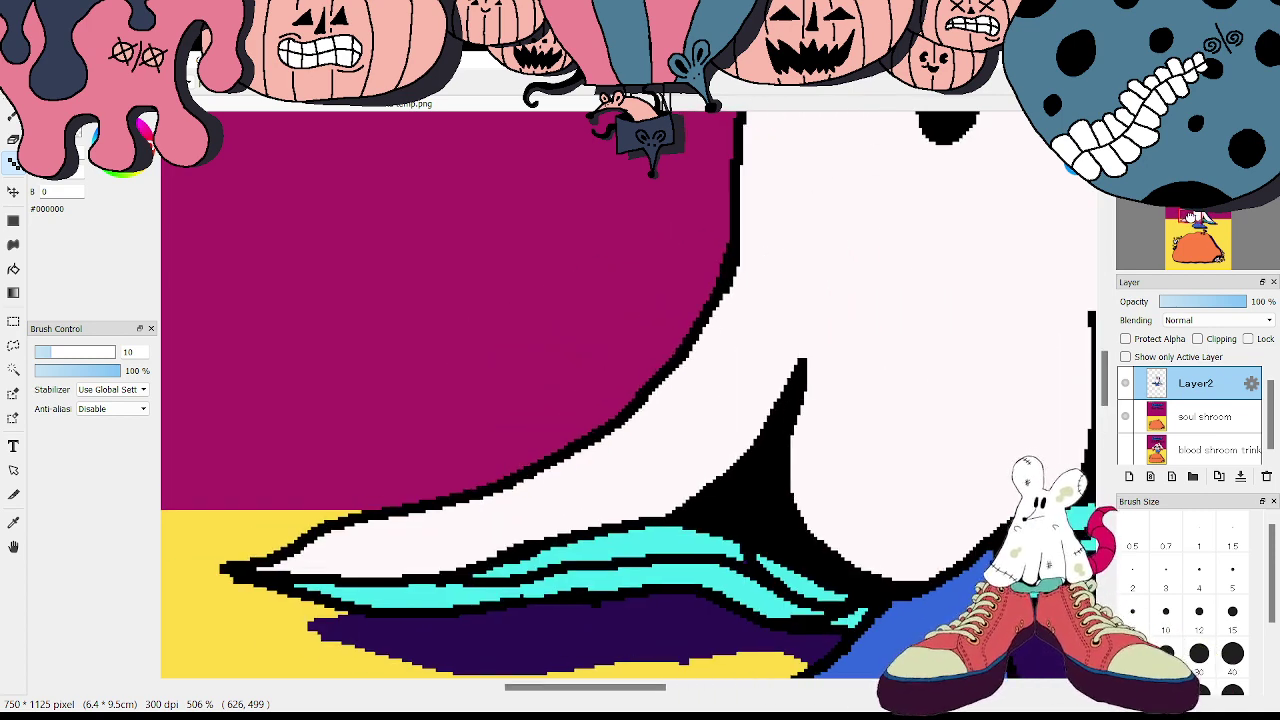
drag(626, 400, 290, 165)
drag(600, 450, 475, 245)
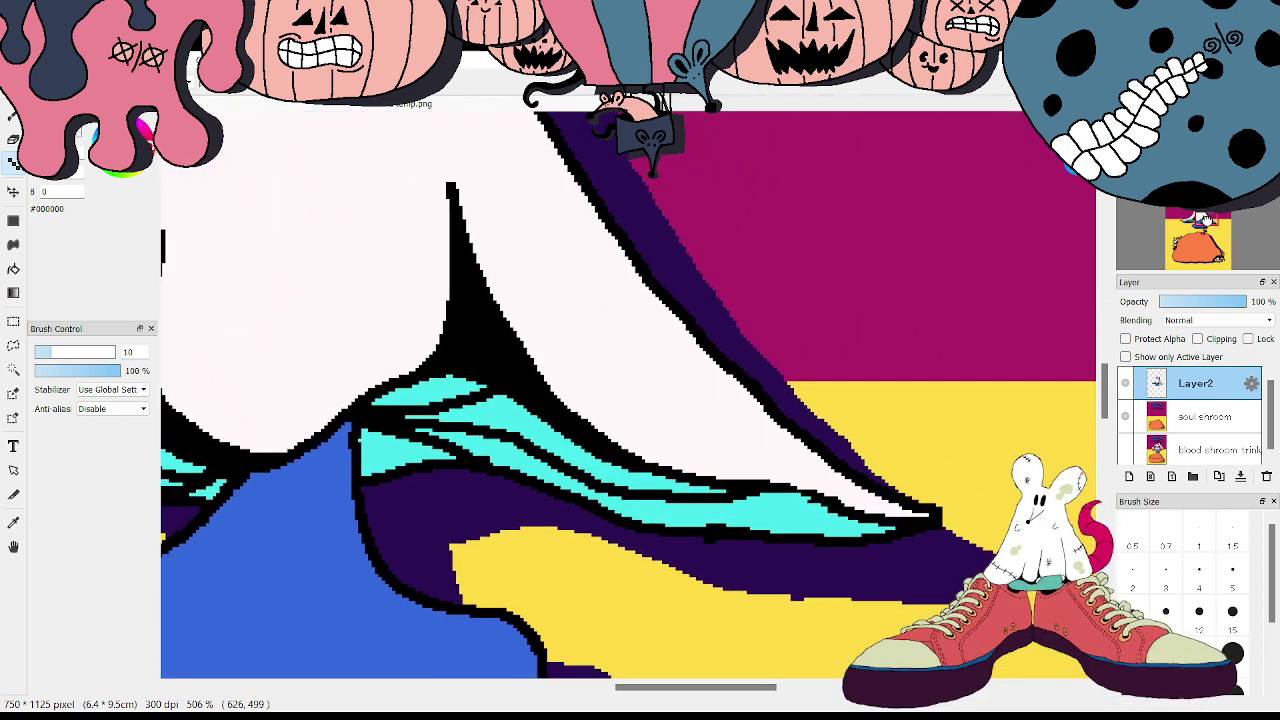
drag(1205, 218, 1210, 233)
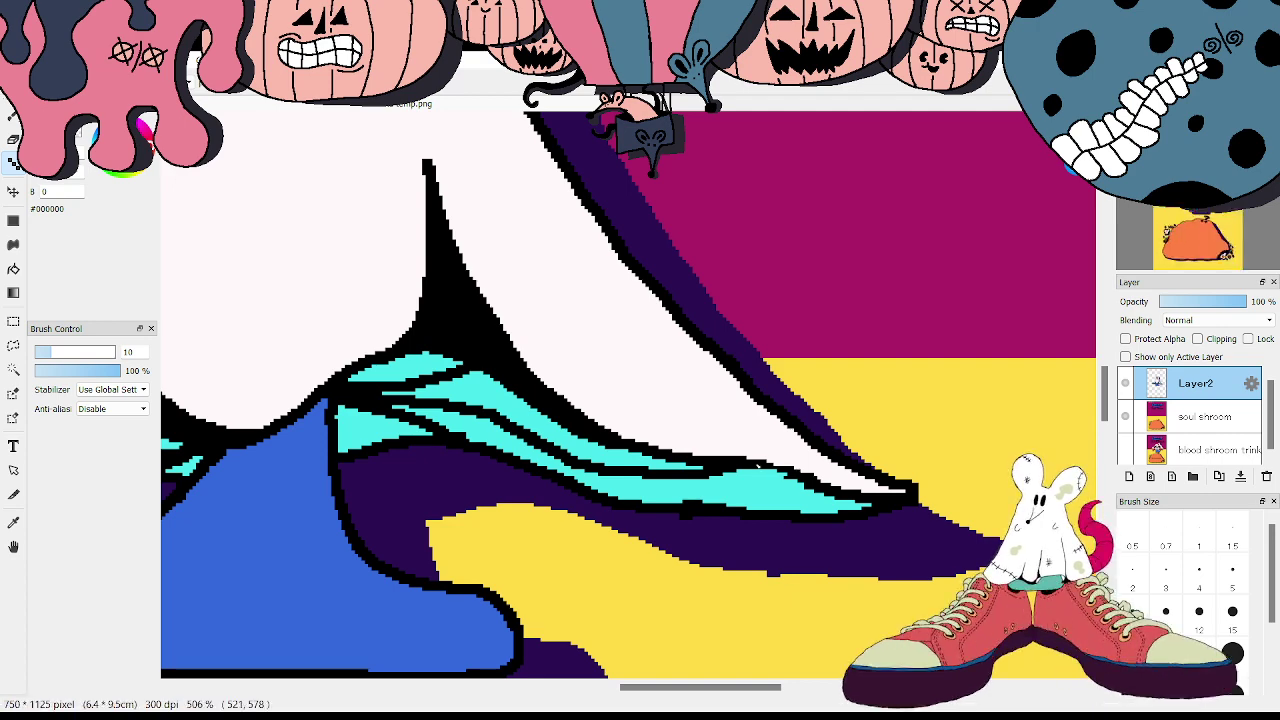
drag(764, 464, 792, 476)
drag(1198, 212, 1198, 228)
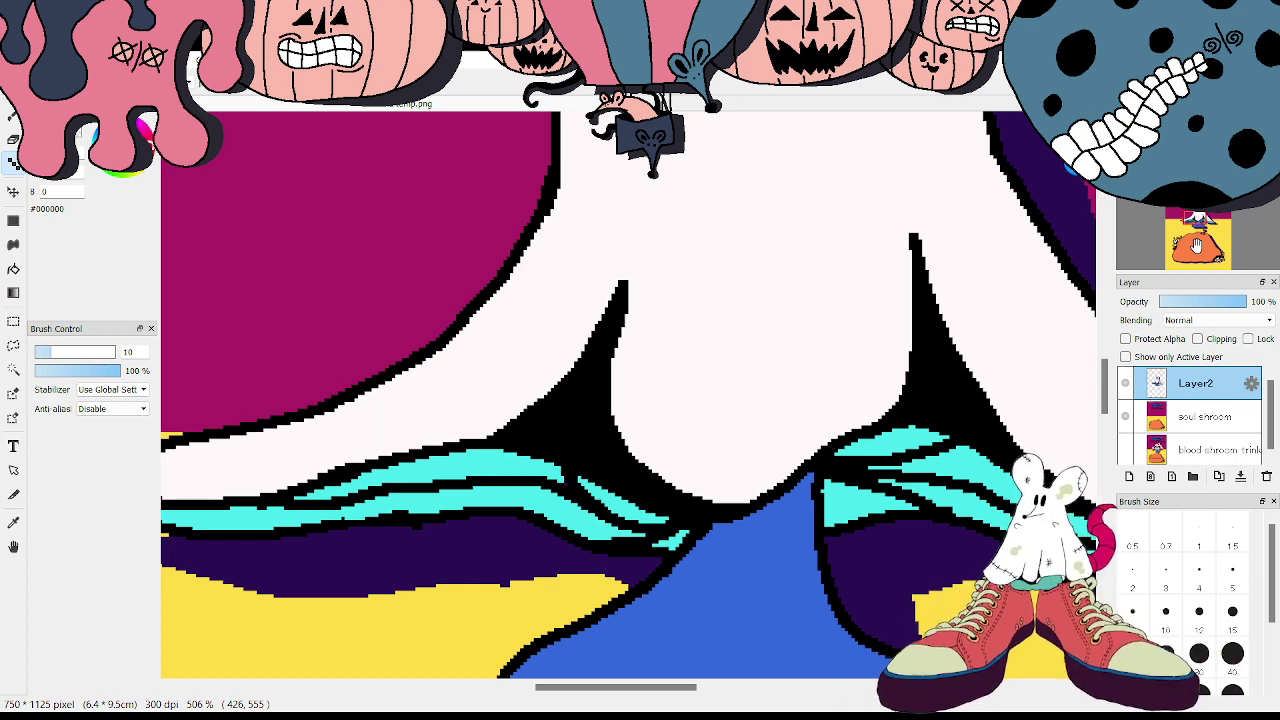
mouse_move(1196, 224)
mouse_down()
mouse_move(1194, 200)
mouse_move(1199, 226)
mouse_move(1182, 208)
mouse_up()
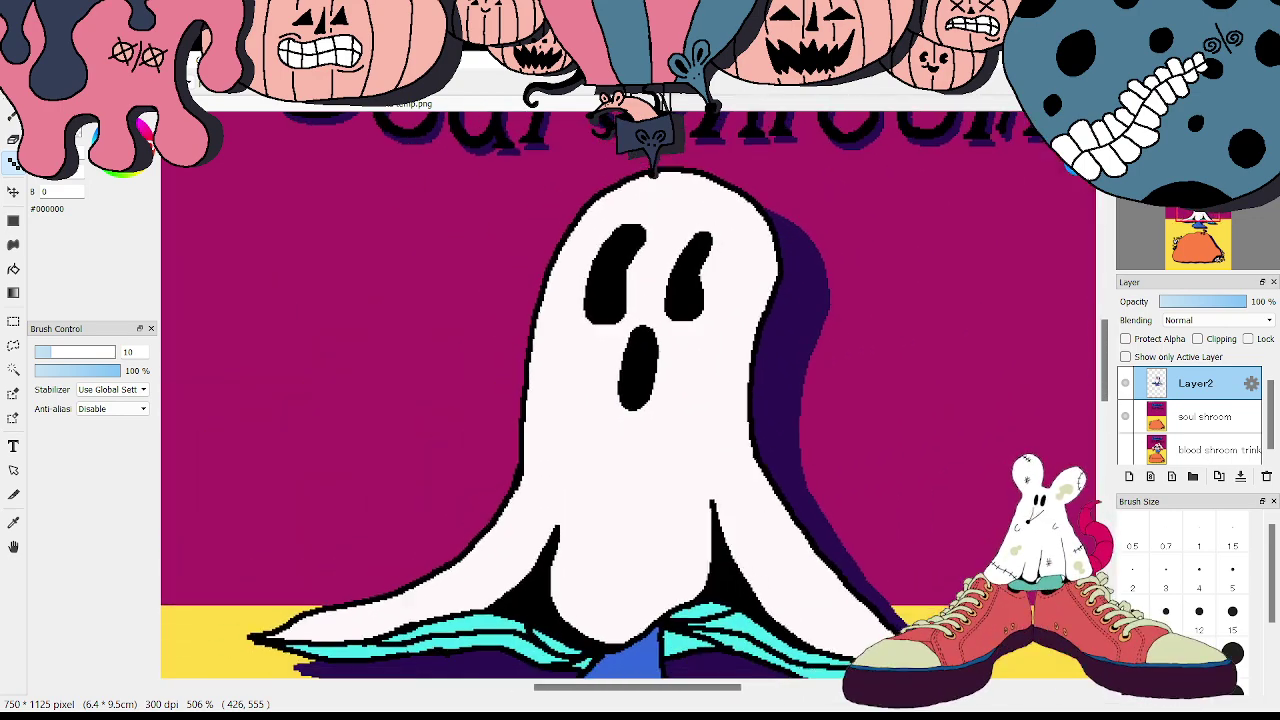
- Add the black text "*Plus 1 dice to magic." inside the orange shape, directly above the "soul shroom" layer
drag(1104, 342, 1104, 384)
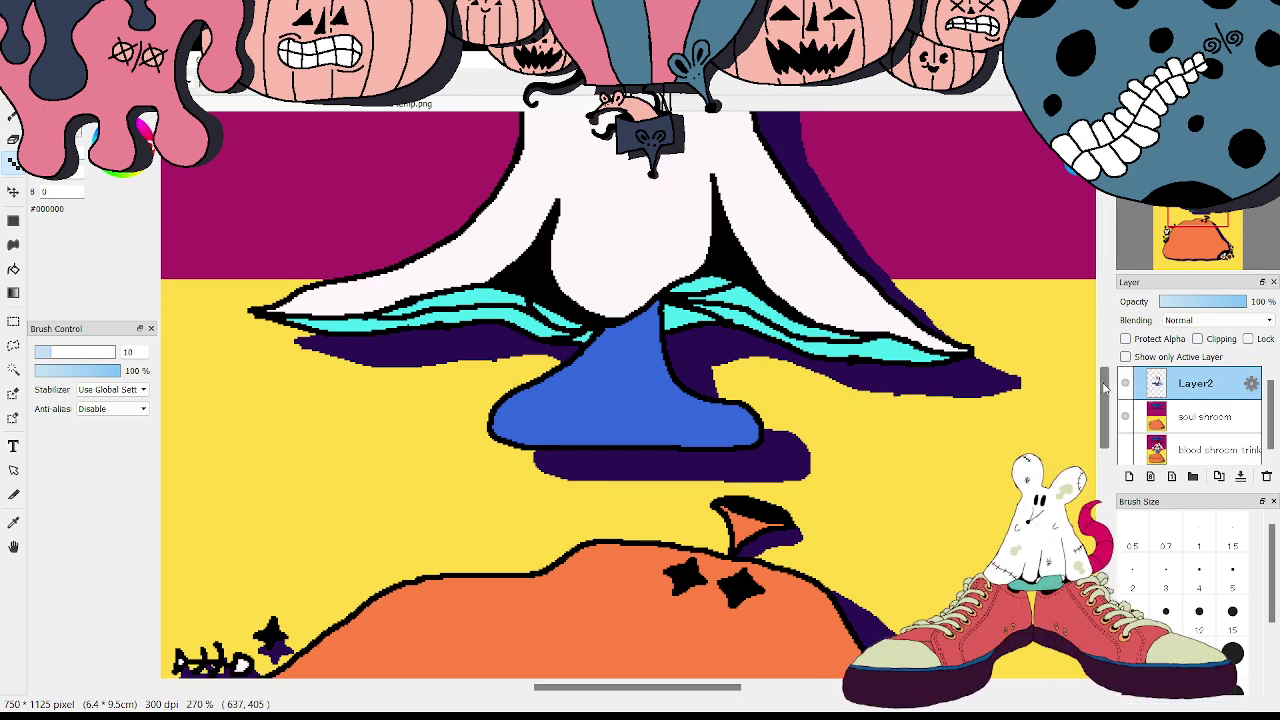
drag(1104, 386, 1102, 437)
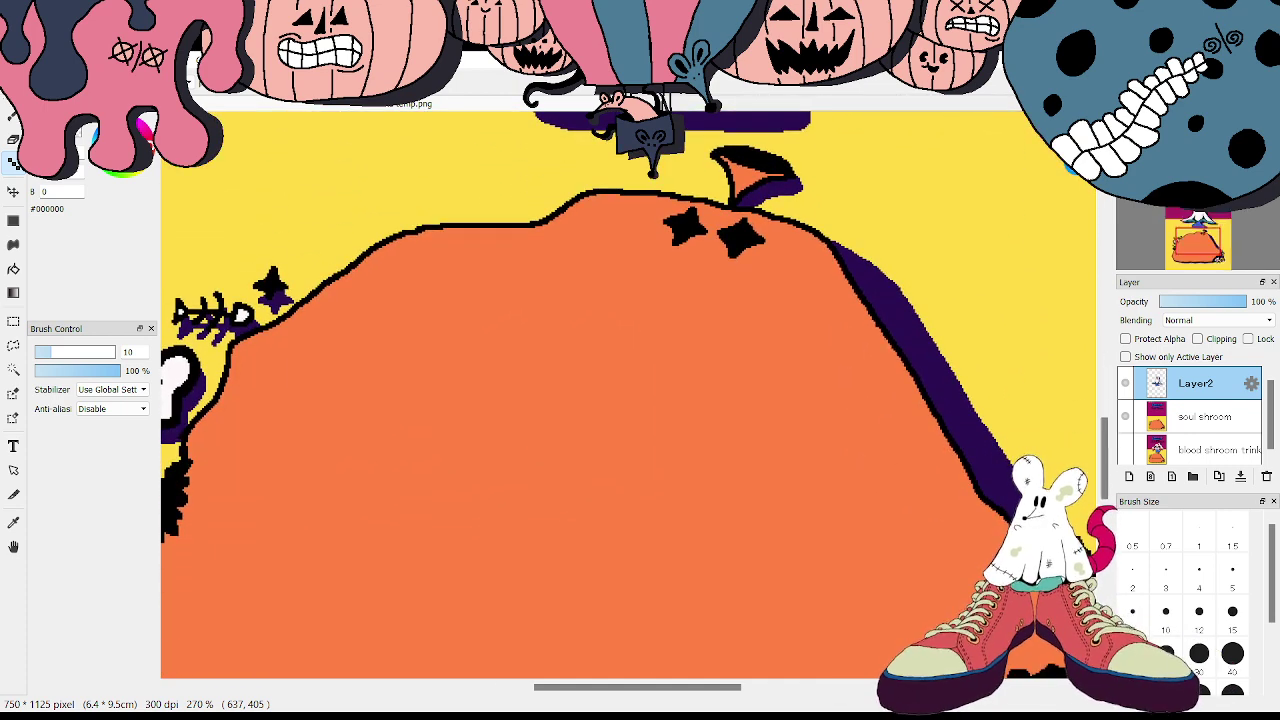
key(ctrl+minus)
key(ctrl+minus)
key(ctrl+minus)
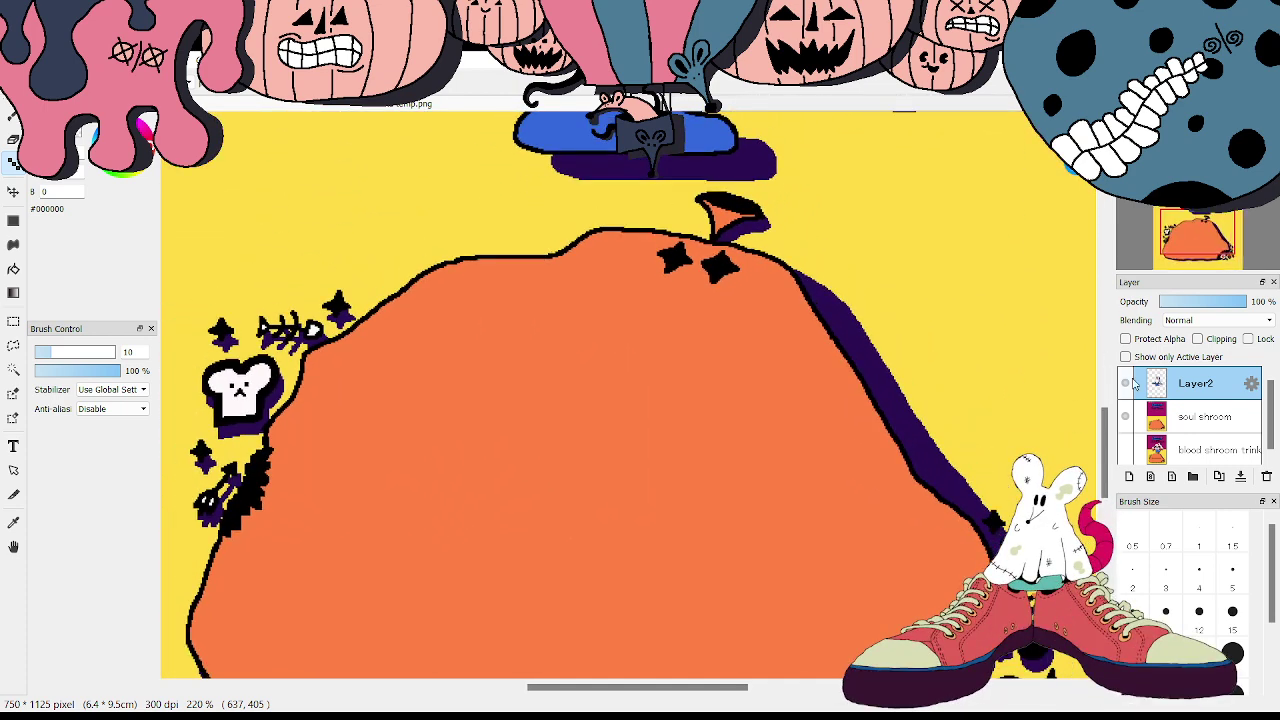
drag(1107, 427, 1110, 447)
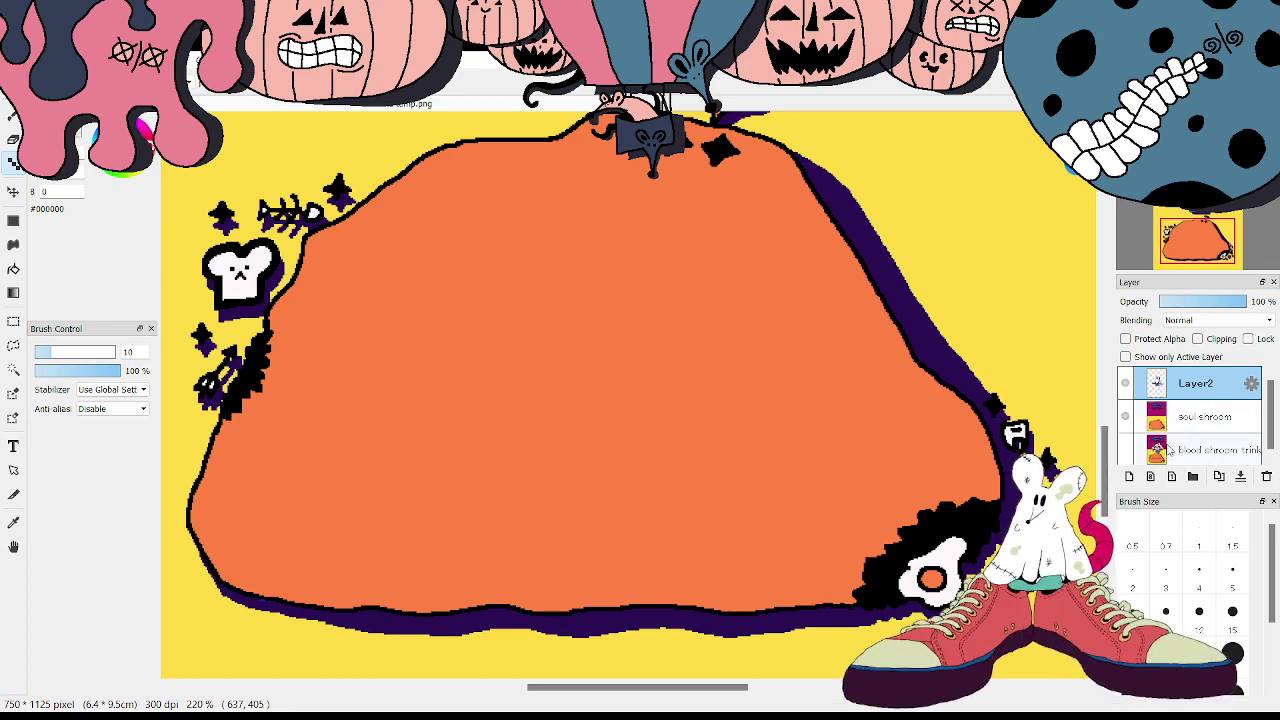
click(1180, 417)
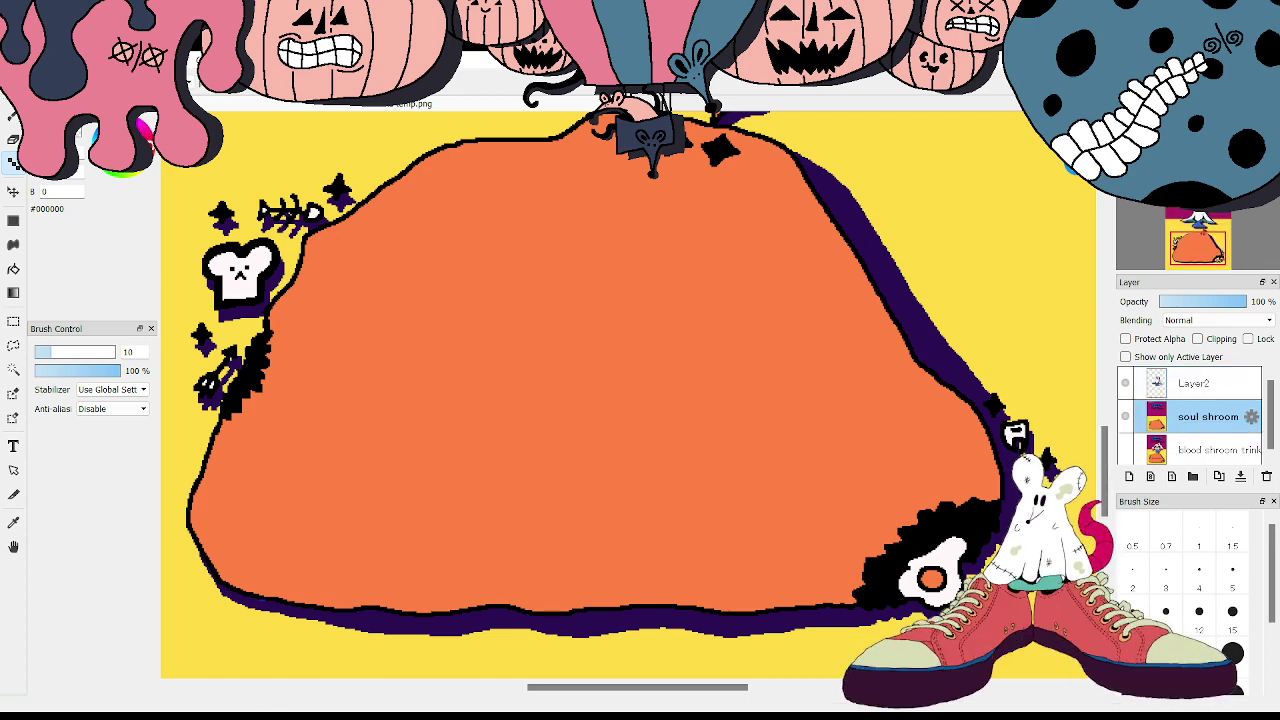
key(ctrl+minus)
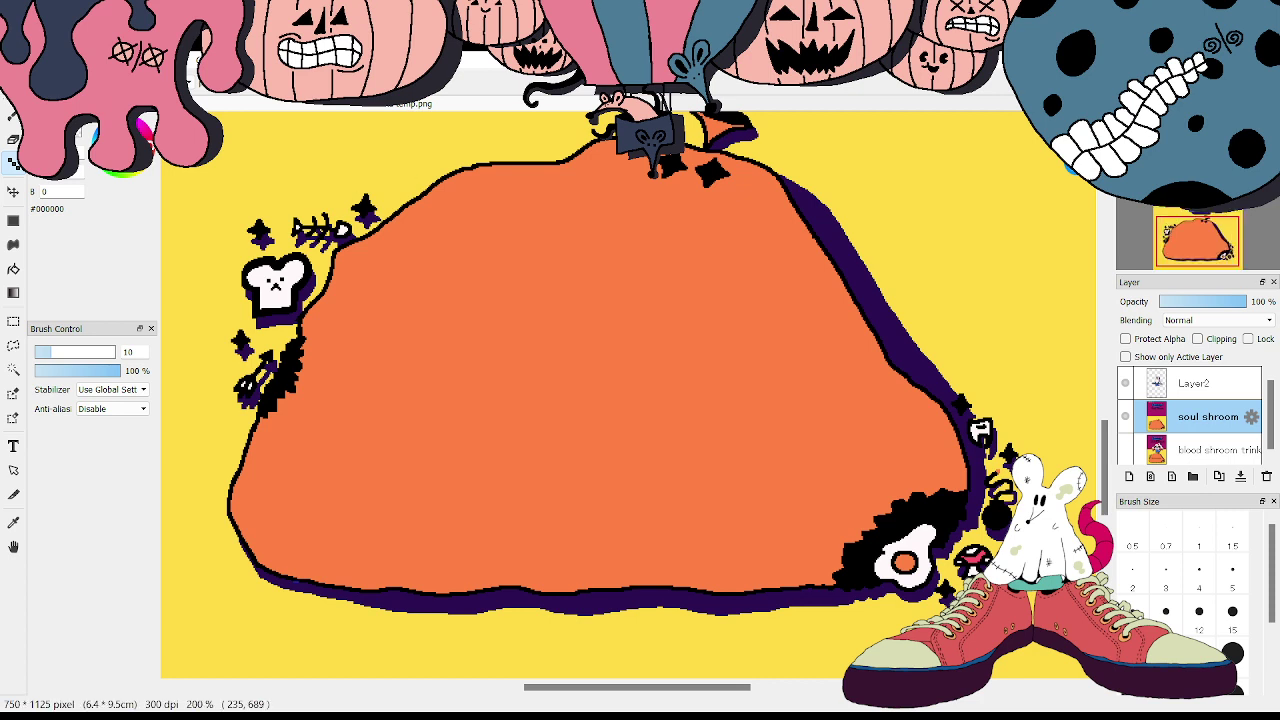
click(13, 446)
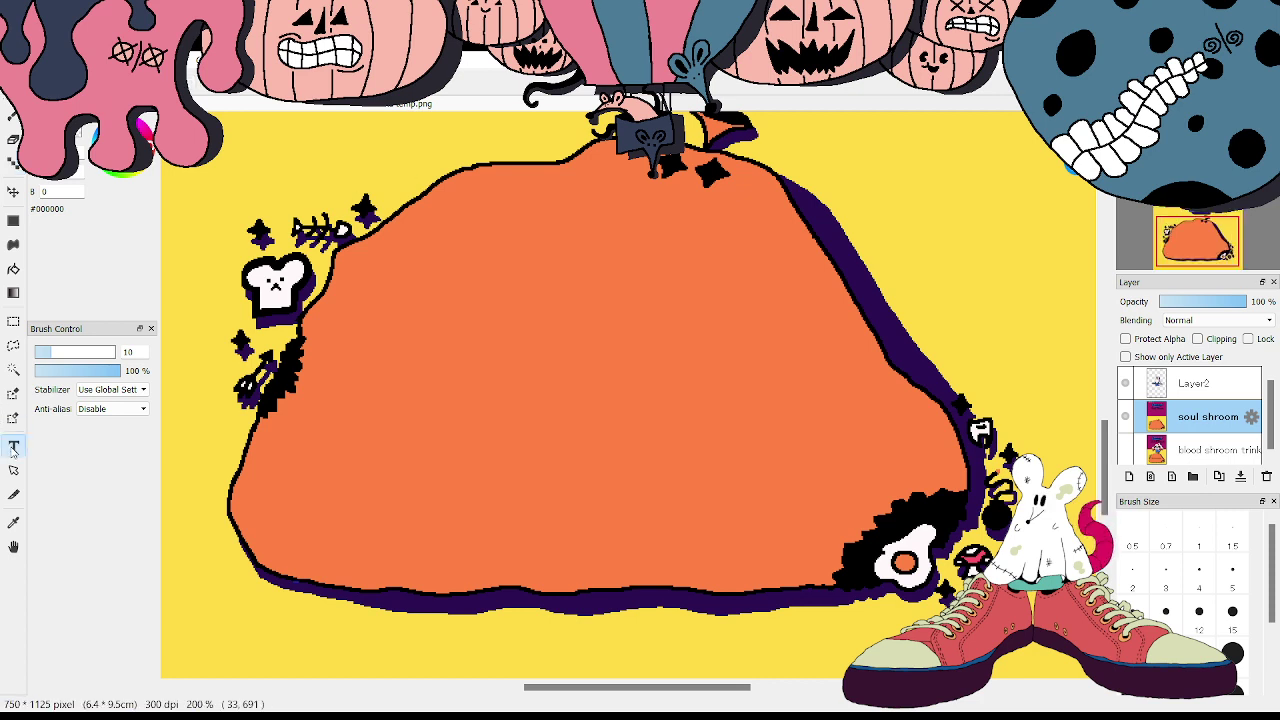
click(365, 330)
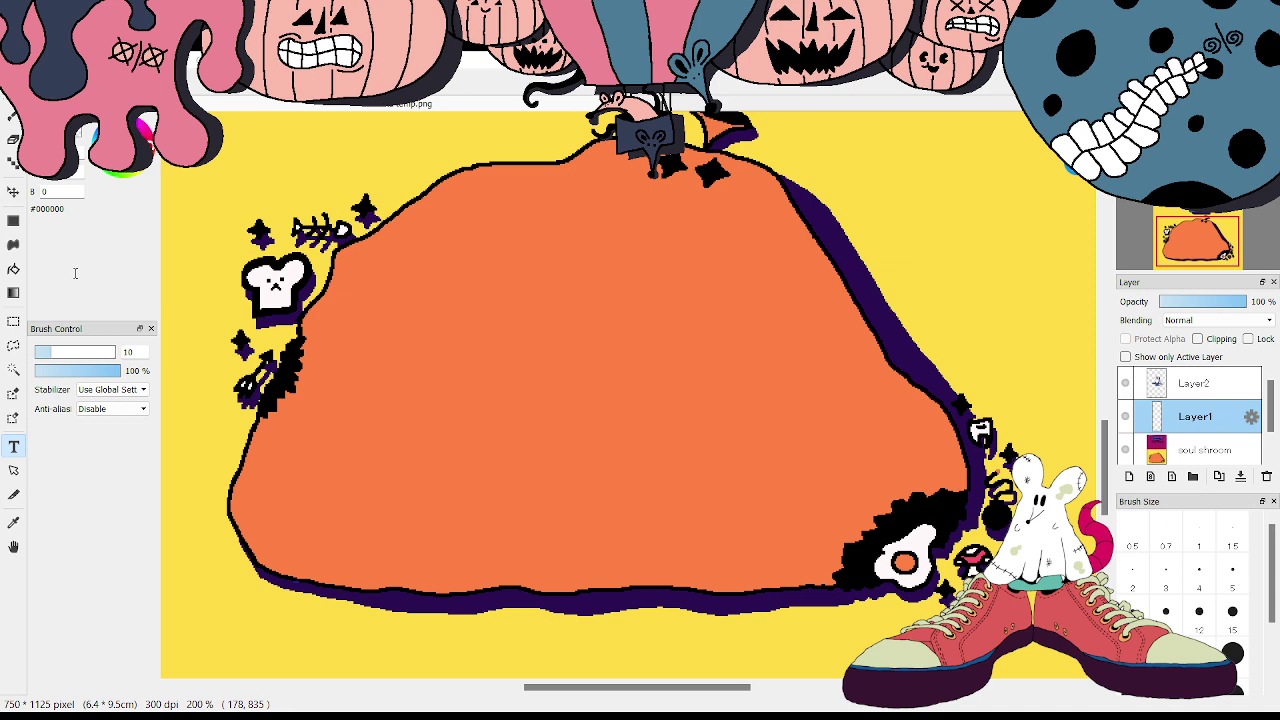
click(371, 340)
text(Plus)
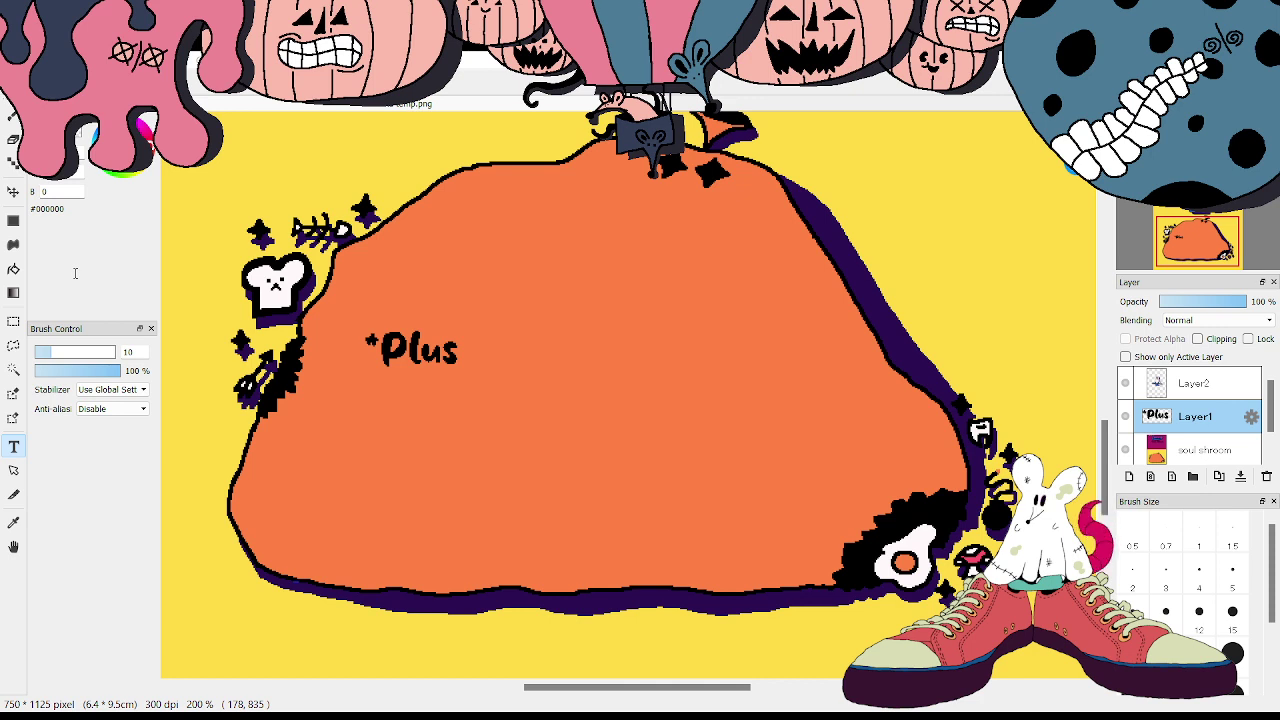
text( 1 di)
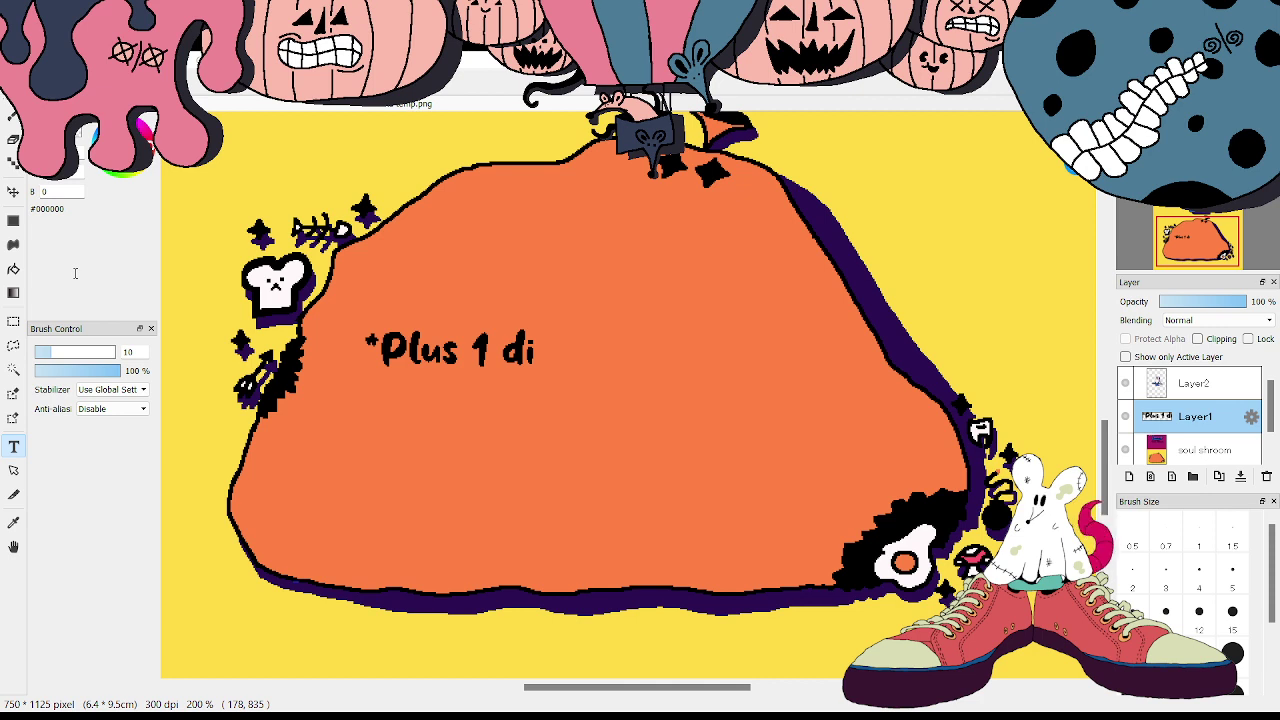
text(ce to magic.)
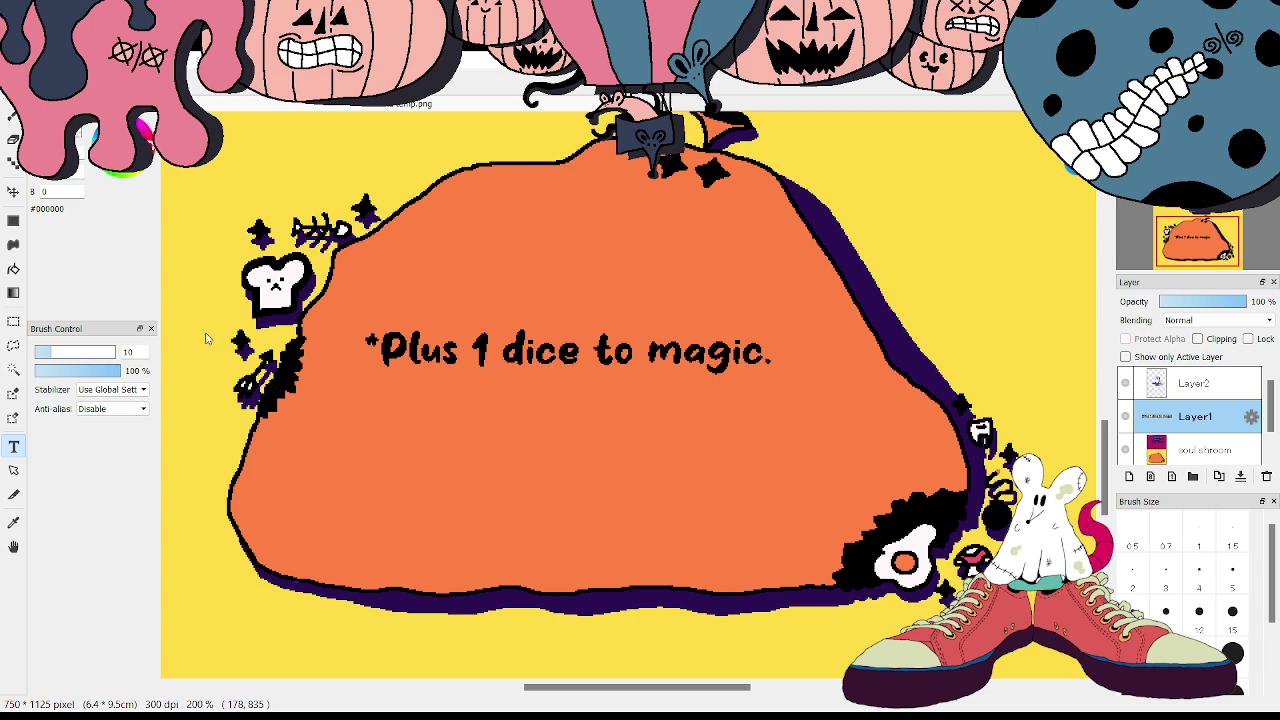
- Move the "*Plus 1 dice to magic." text slightly down and right inside the orange shape and check the whole card
drag(1268, 407, 1268, 424)
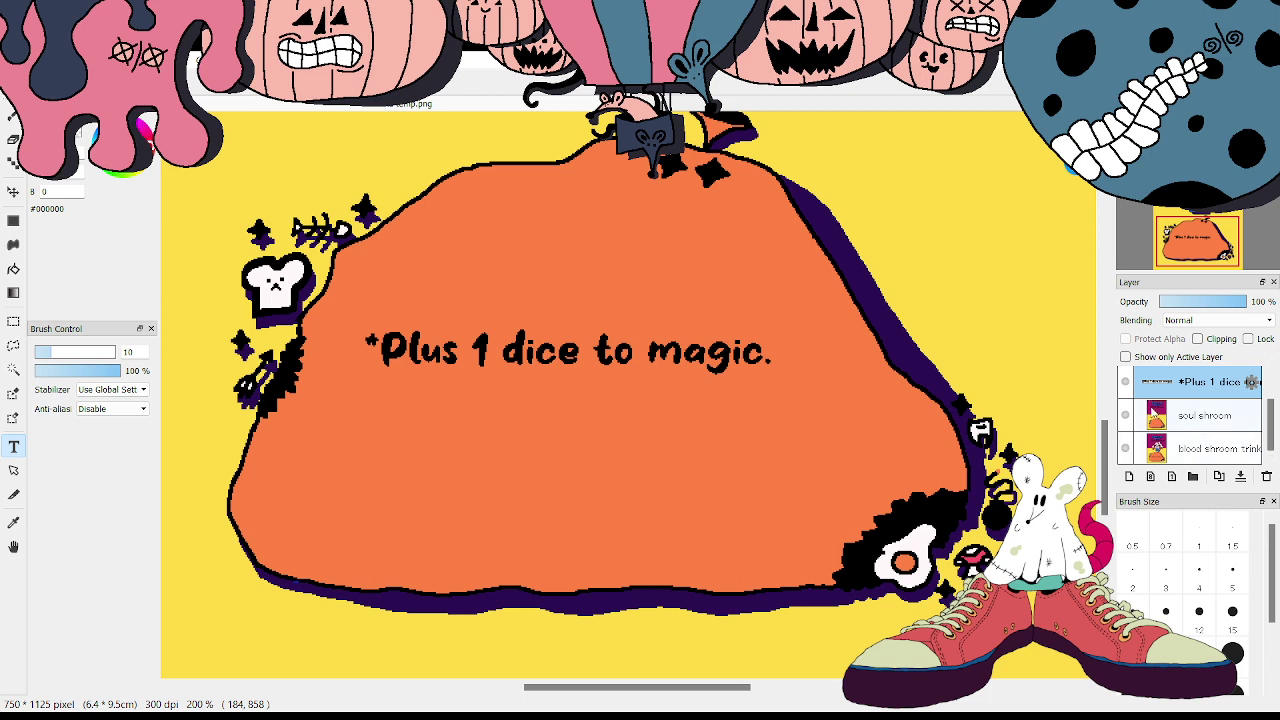
click(1126, 415)
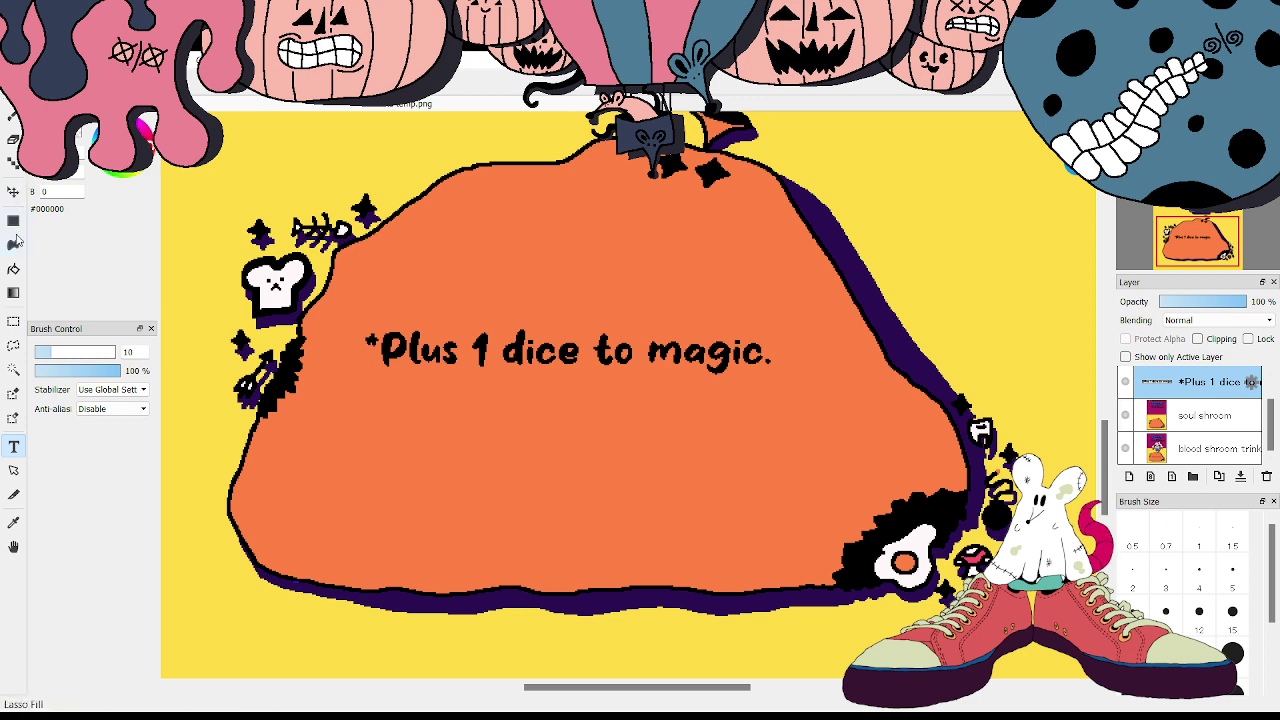
click(13, 191)
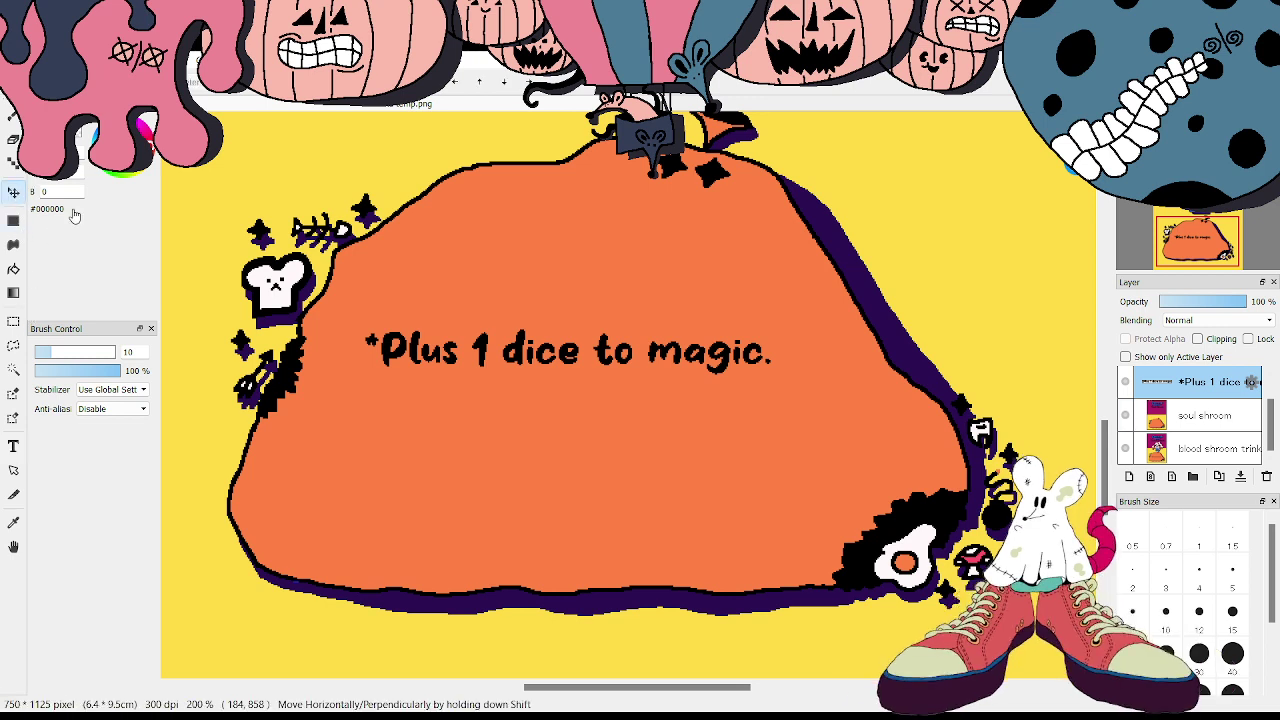
drag(617, 345, 646, 362)
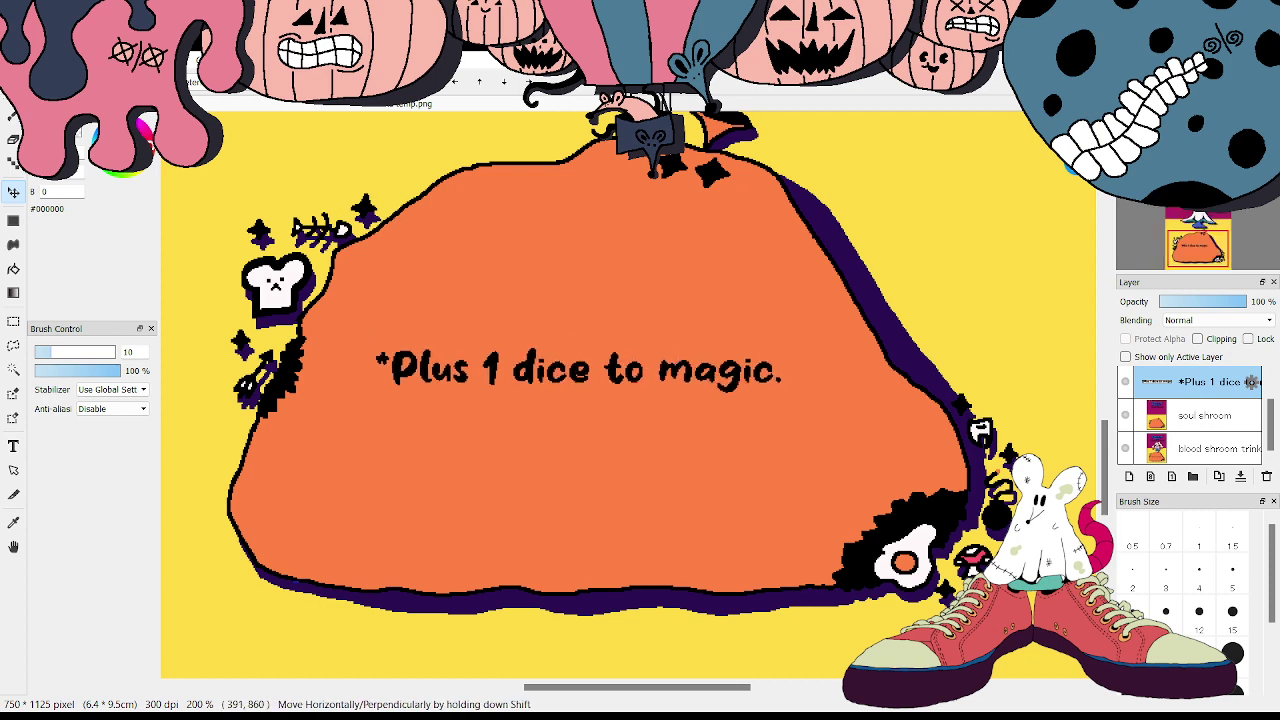
scroll(646, 362, down, 4)
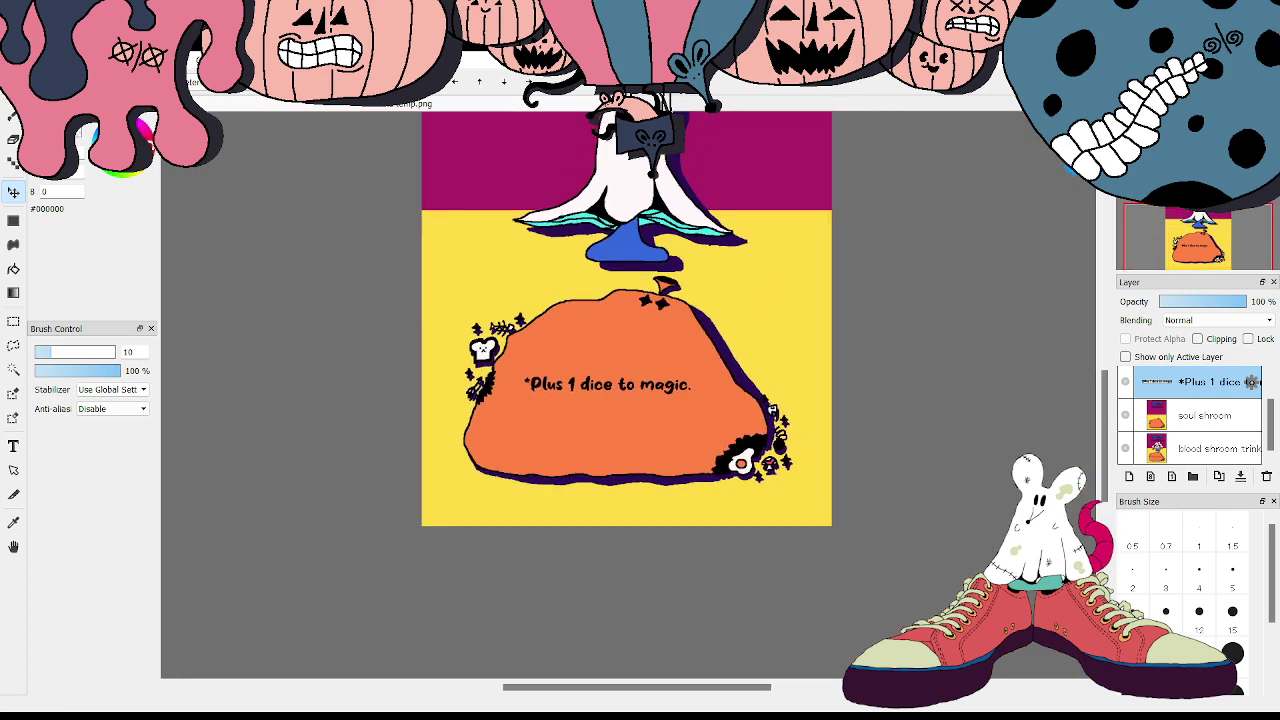
scroll(1105, 360, up, 3)
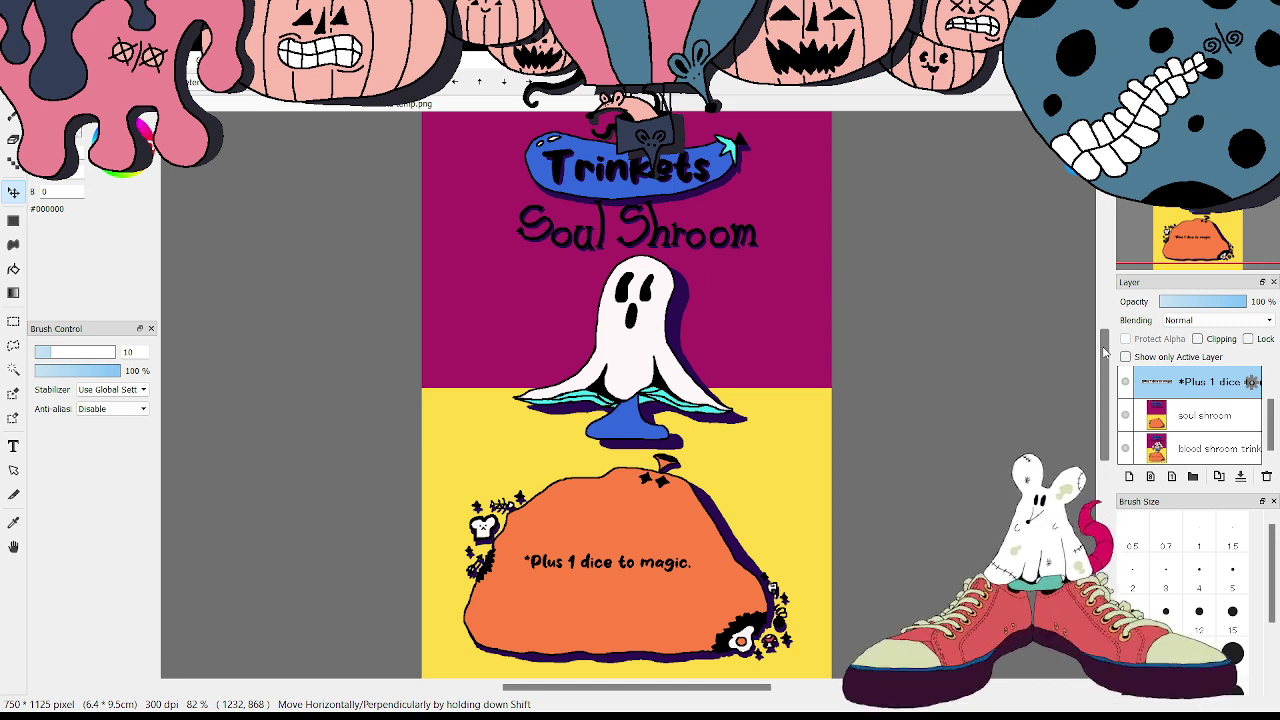
drag(1105, 352, 1107, 323)
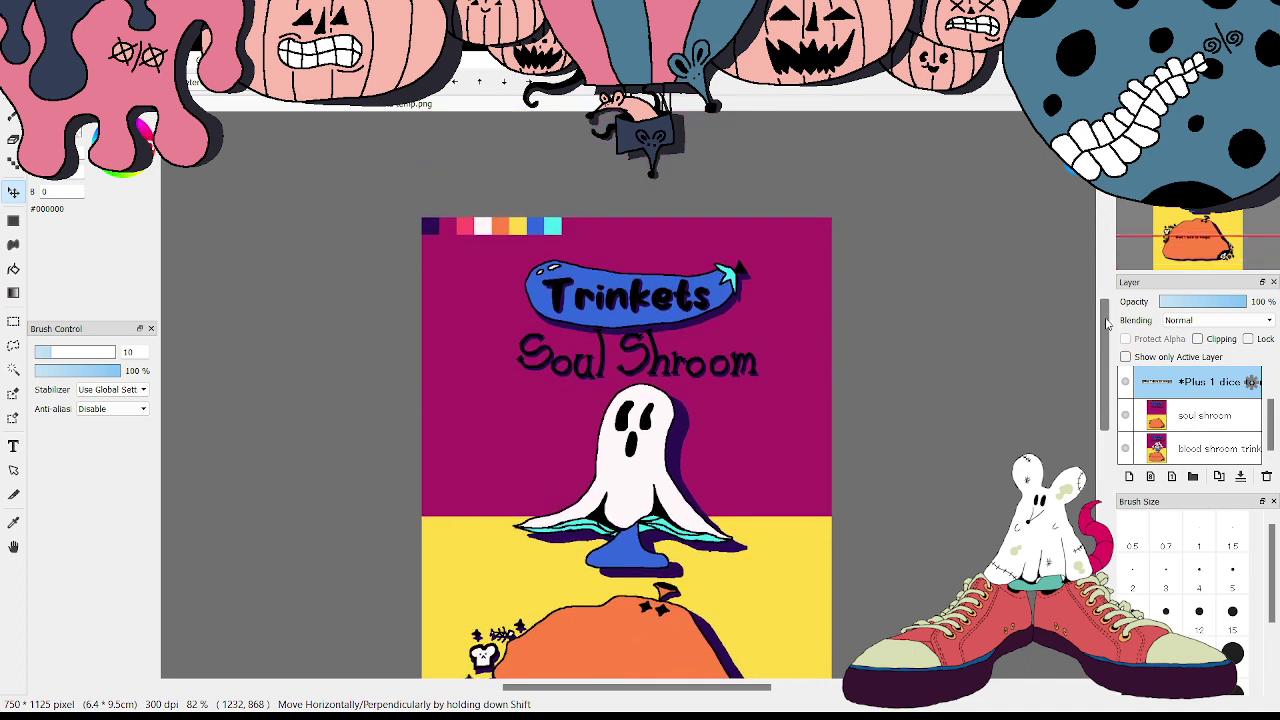
- Place Layer2 below the text layer, merge it down into "soul shroom", and make the text layer active again
click(13, 269)
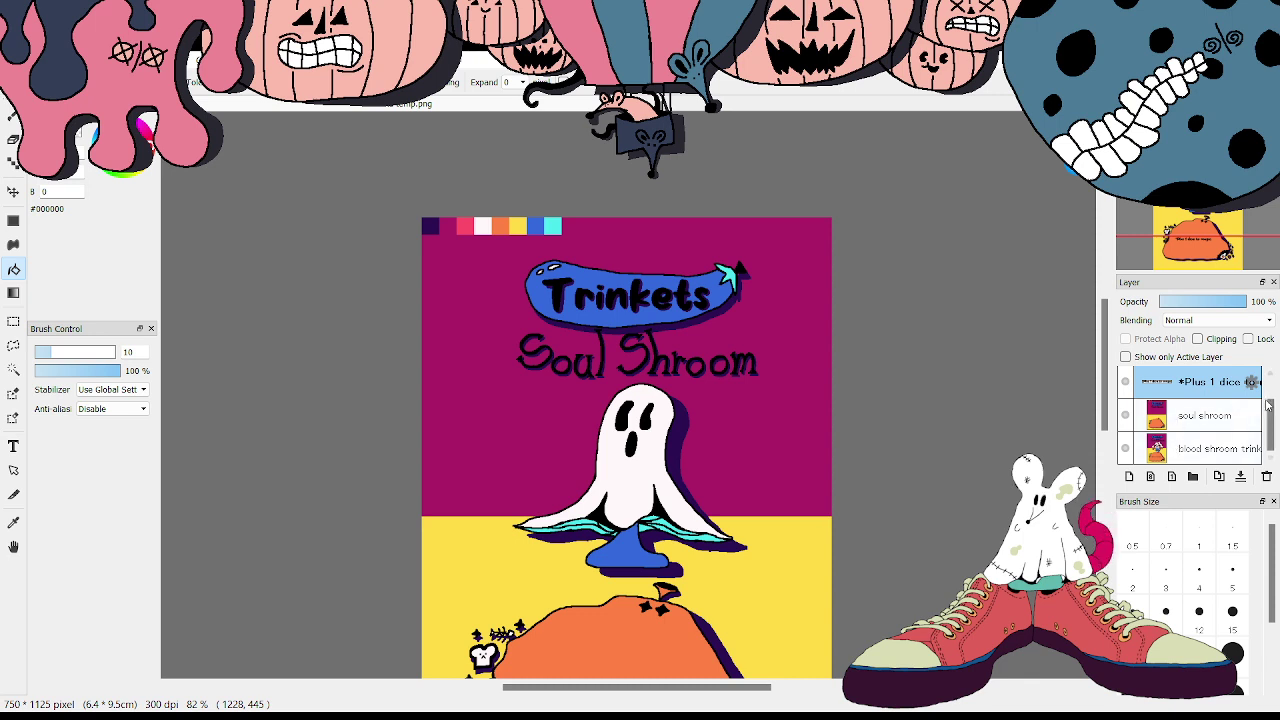
drag(1268, 403, 1267, 395)
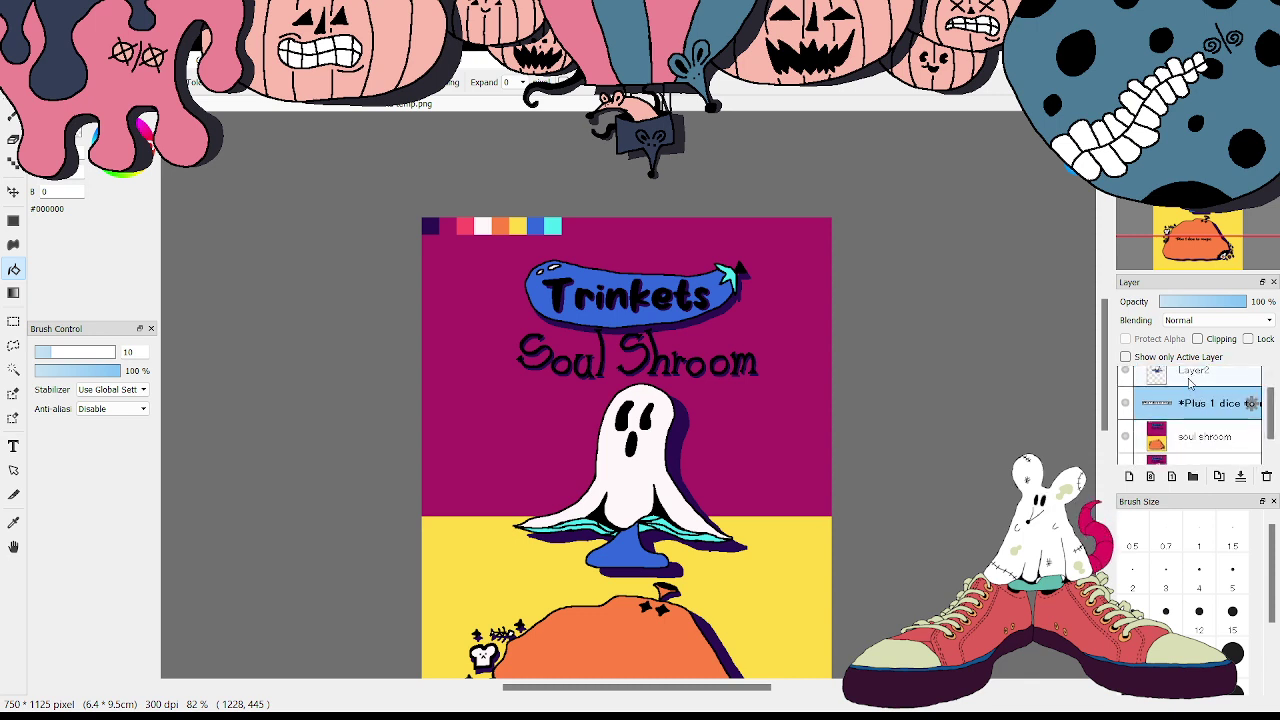
drag(1190, 383, 1200, 412)
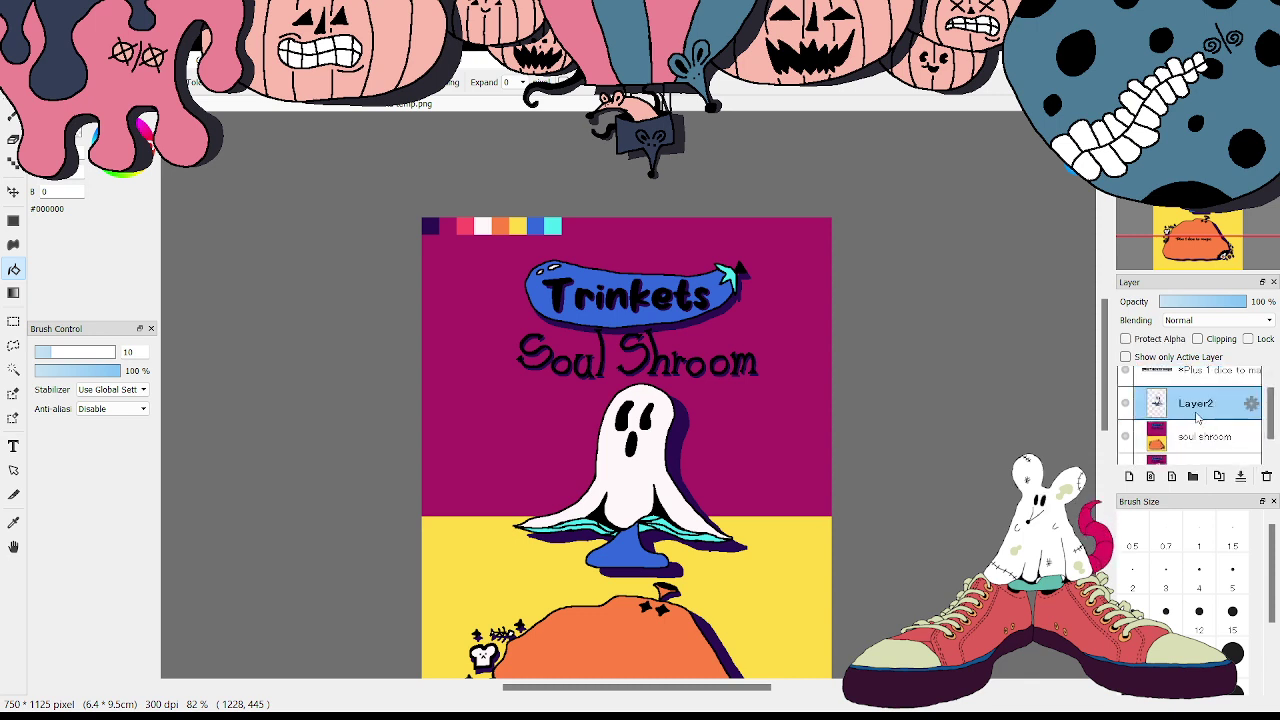
click(1245, 480)
click(1230, 387)
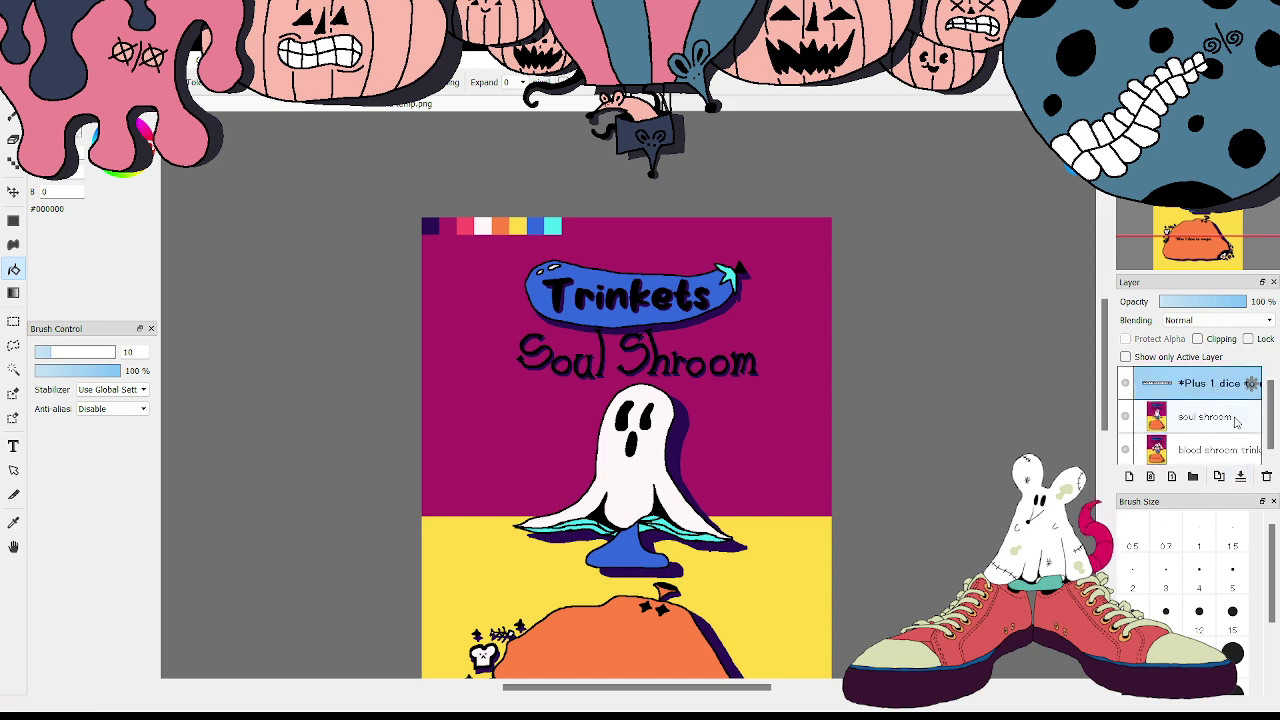
- Merge the "*Plus 1 dice to magic." text into "soul shroom" and cover the palette swatches along the card's upper edge with magenta #AB1F65
click(1240, 476)
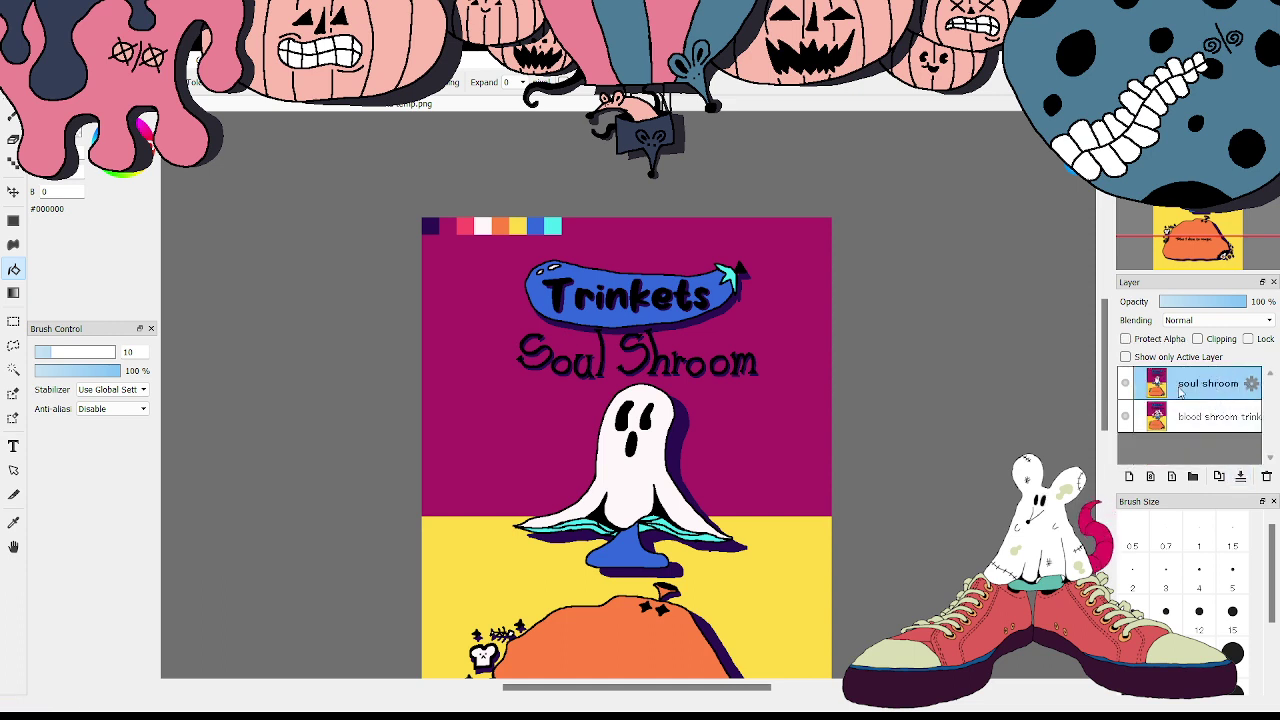
mouse_move(433, 224)
mouse_down()
mouse_move(543, 220)
mouse_move(560, 206)
mouse_up()
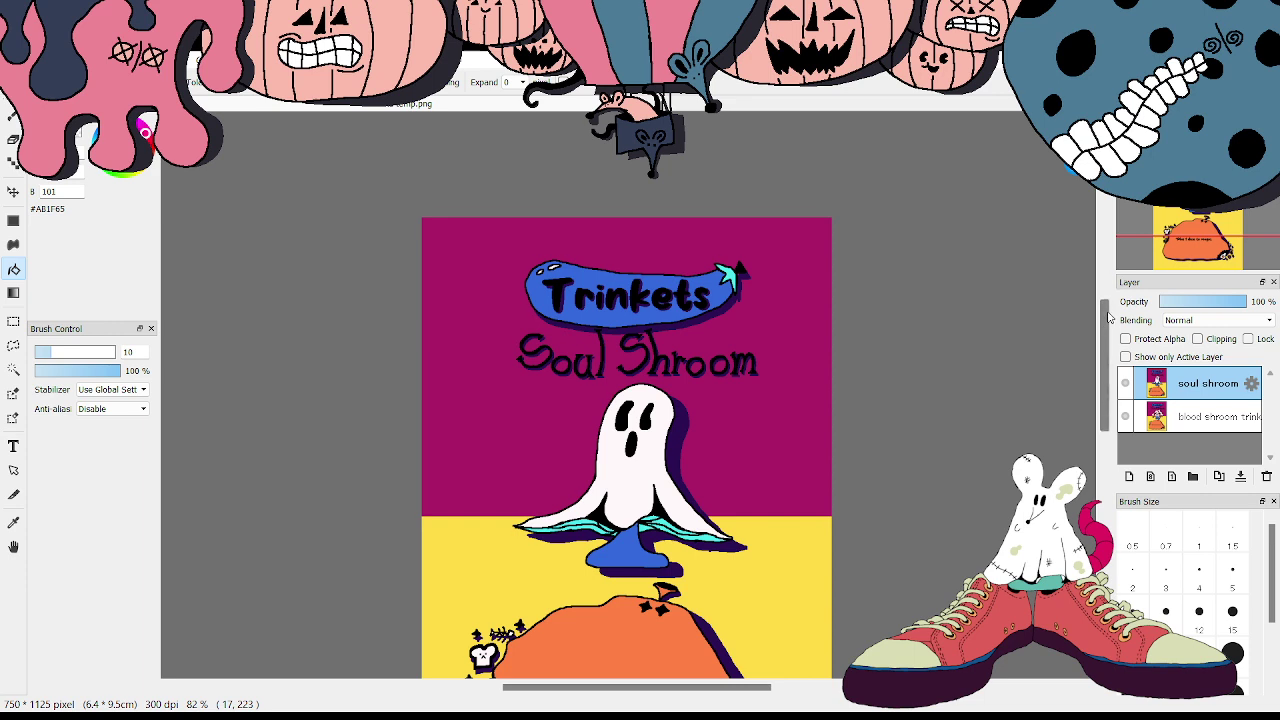
drag(1103, 304, 1101, 335)
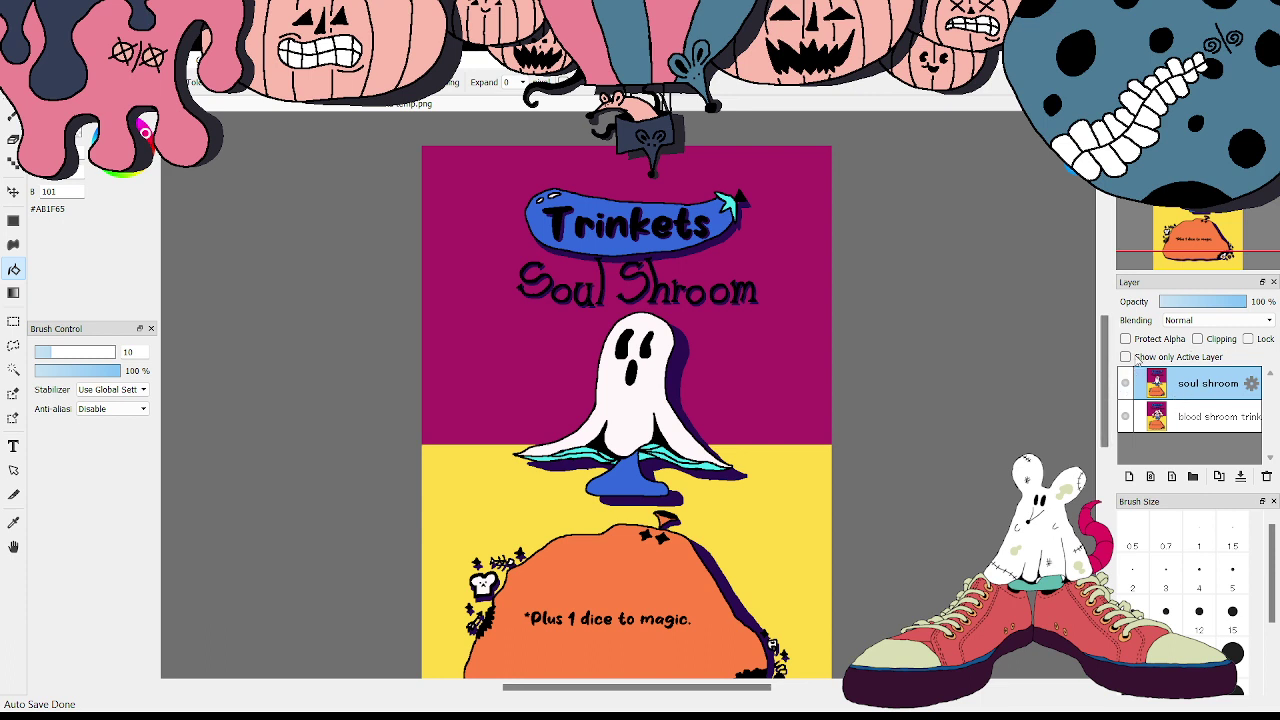
- Hide the blood shroom layer, delete the "soul shroom" layer, and make the blood shroom layer visible again
click(1126, 418)
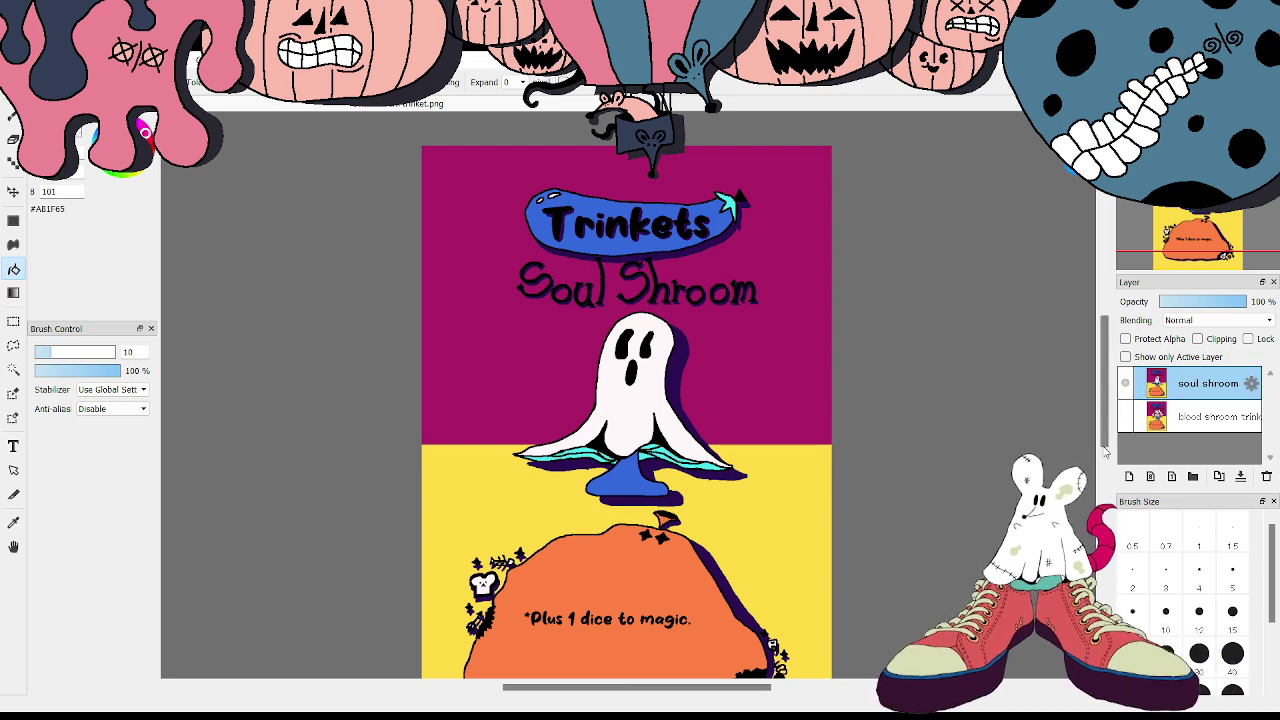
click(1267, 477)
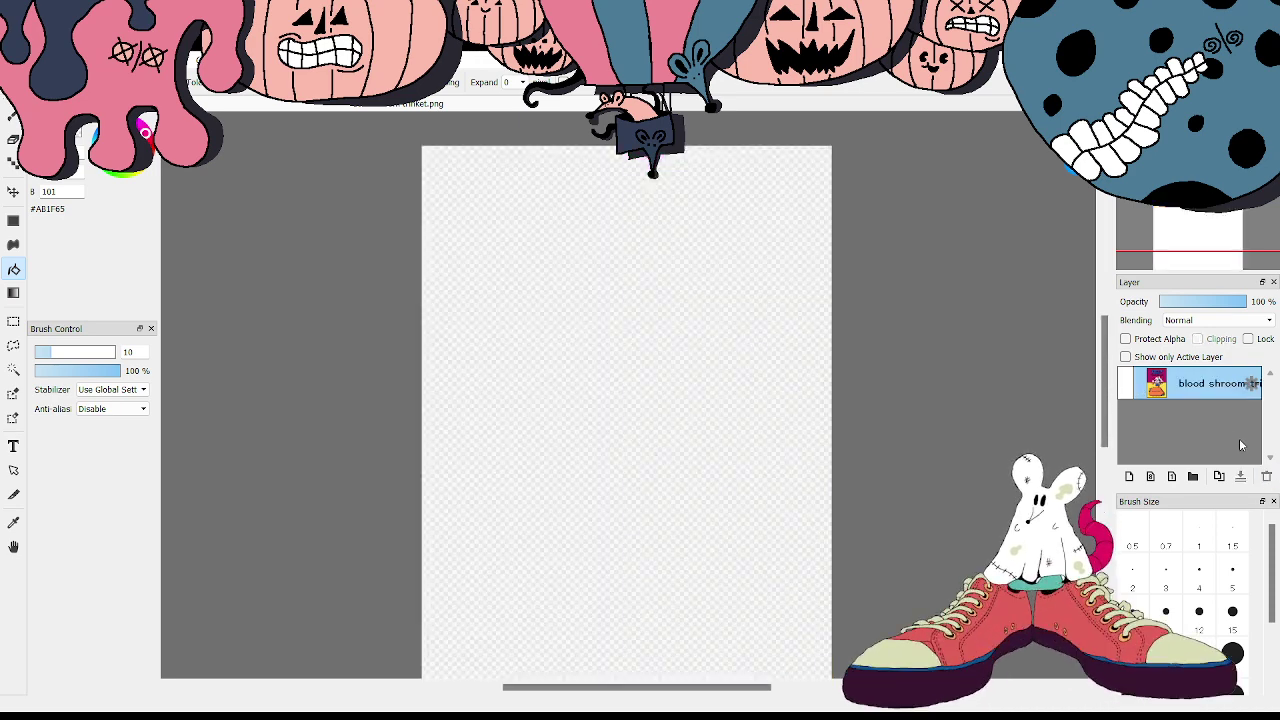
click(1126, 383)
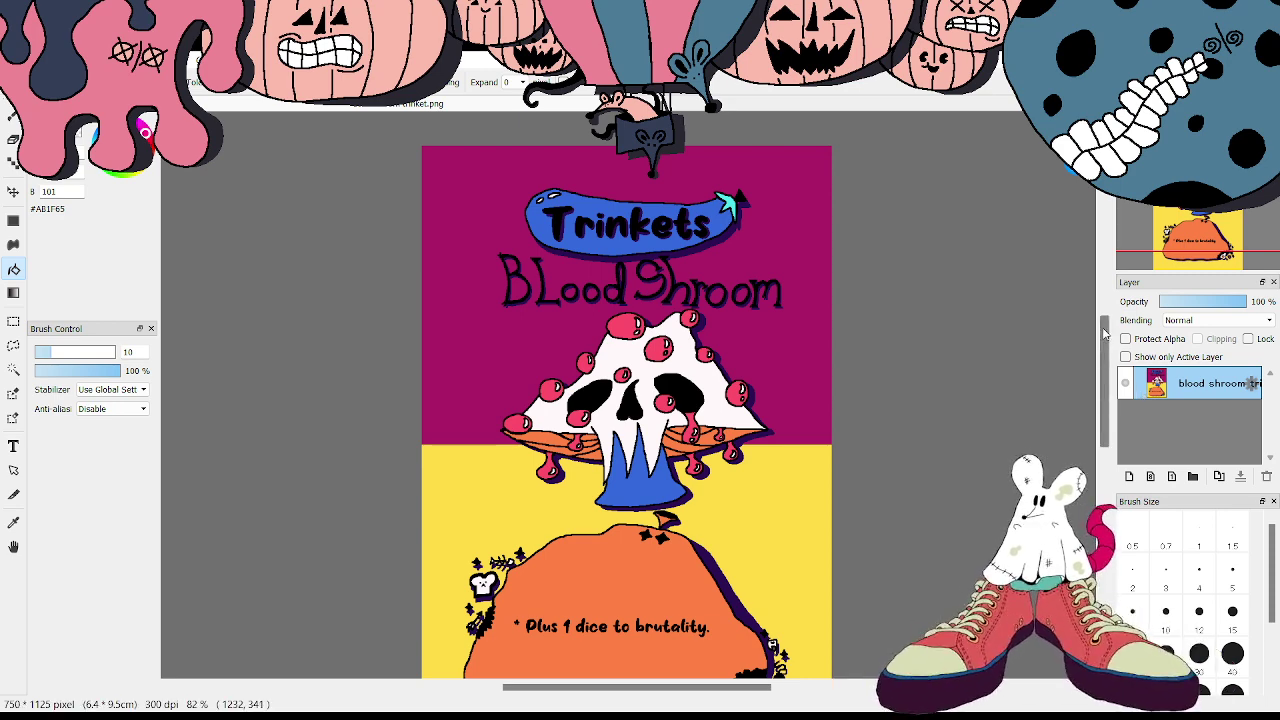
drag(1102, 327, 1108, 358)
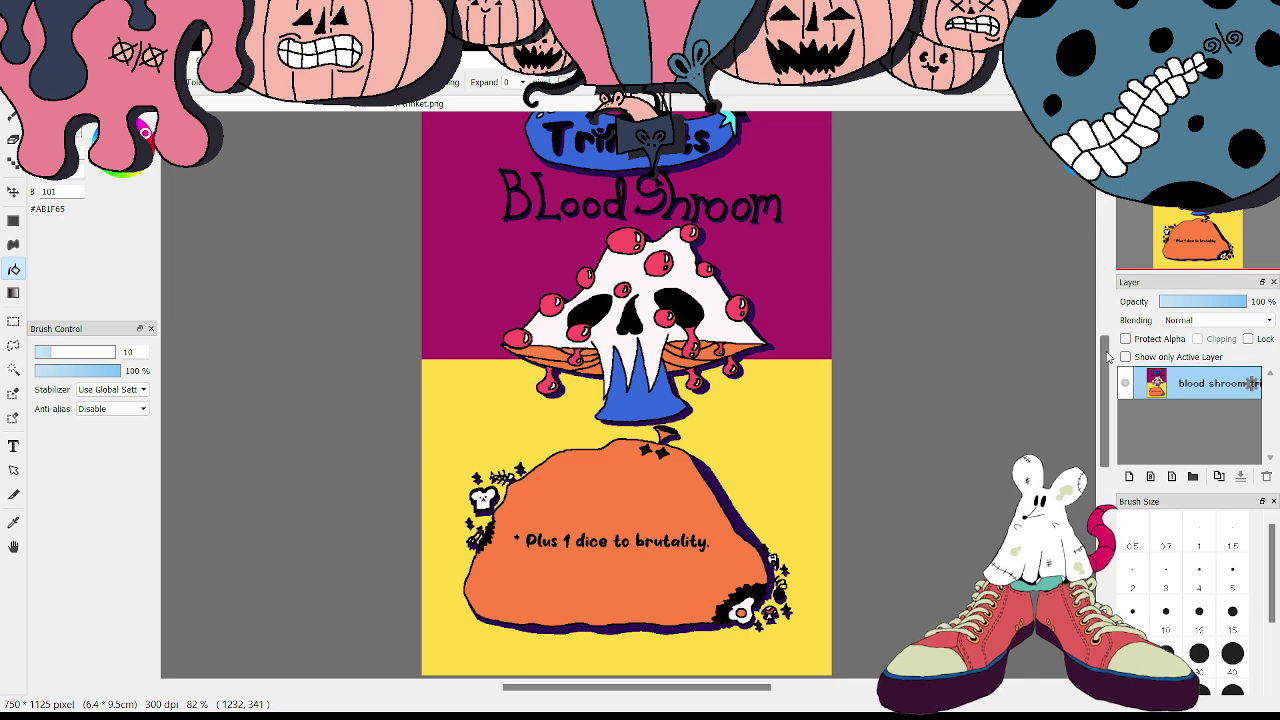
- Draw narrower black outlines on both sides of the Blood Shroom's blue stem and extend the cap's underside lines across with the Dot Tool
click(13, 162)
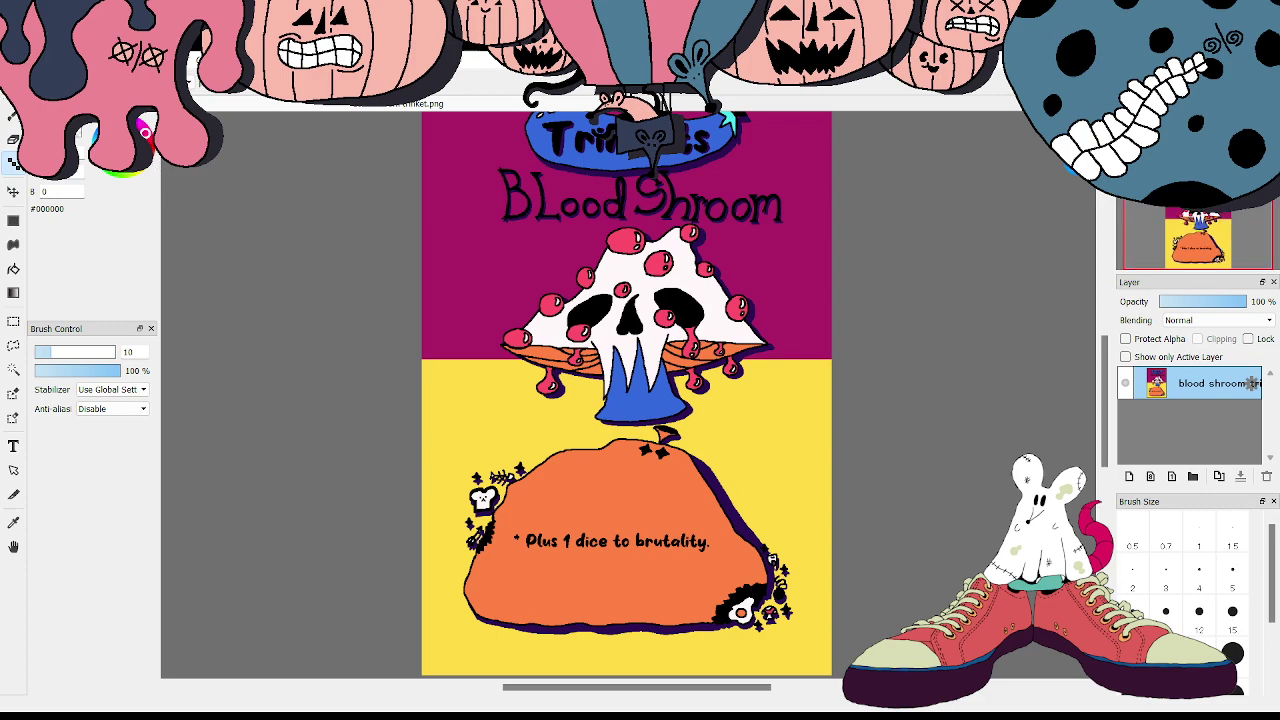
key(ctrl+plus)
key(ctrl+plus)
key(ctrl+plus)
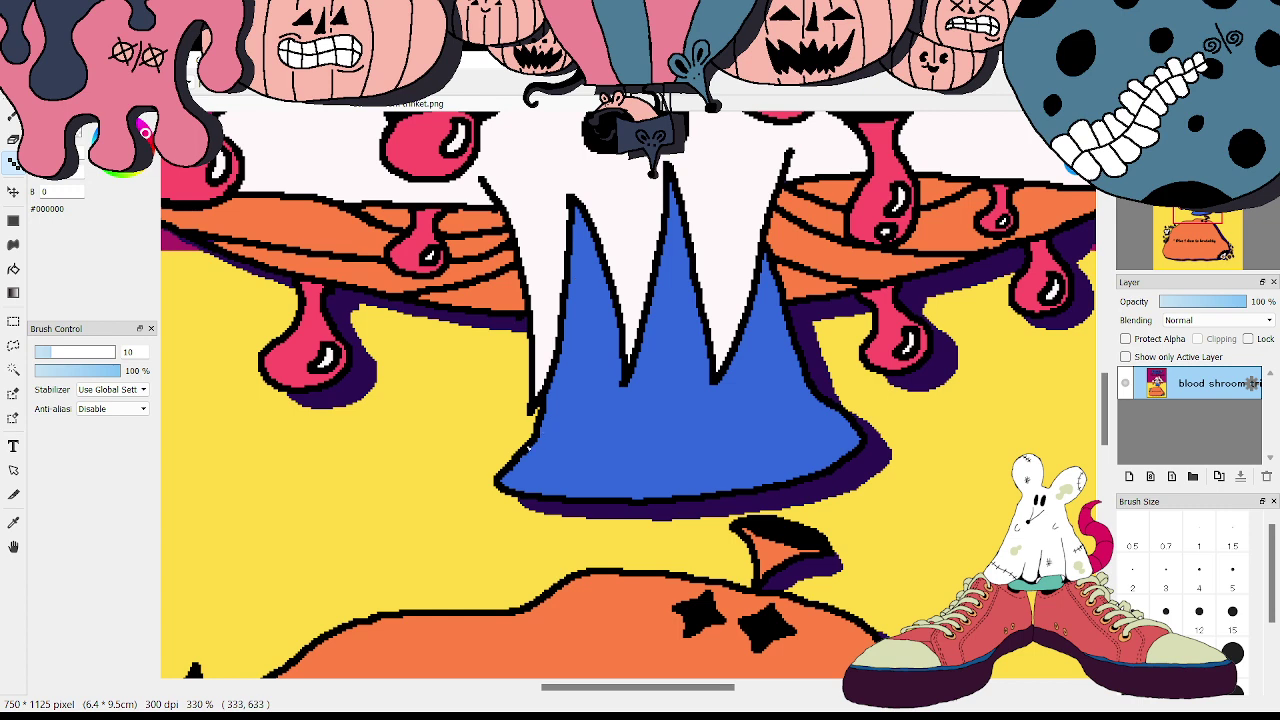
mouse_move(540, 434)
mouse_down()
mouse_move(576, 382)
mouse_move(605, 278)
mouse_up()
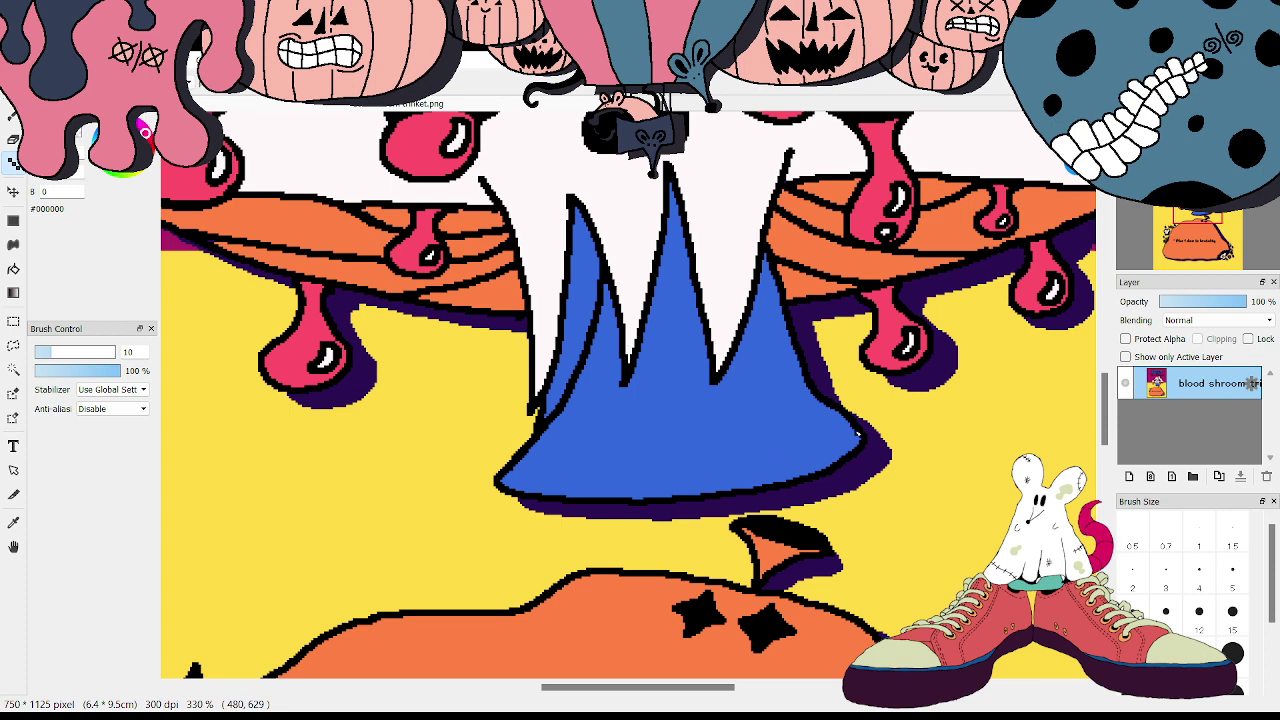
drag(858, 434, 830, 406)
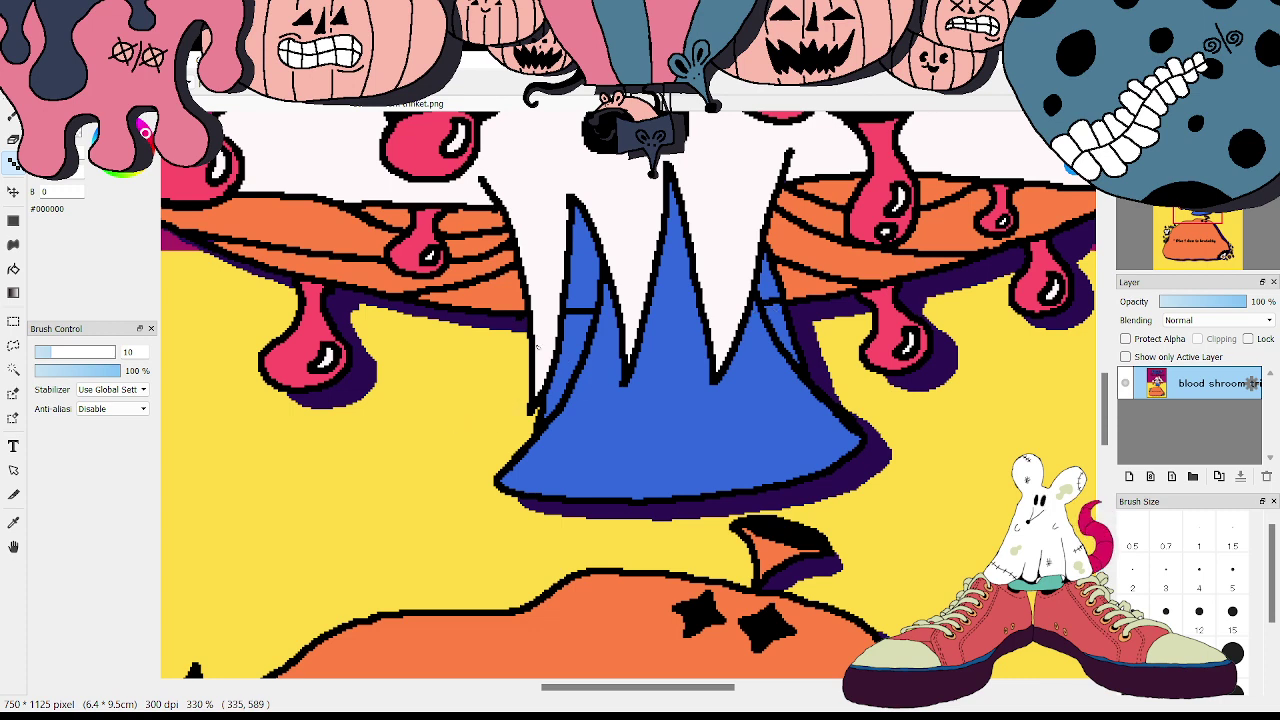
- Fill the cut-off lower stem gaps with yellow #FFDA45 and the gill areas above them with orange #FF8142
click(13, 268)
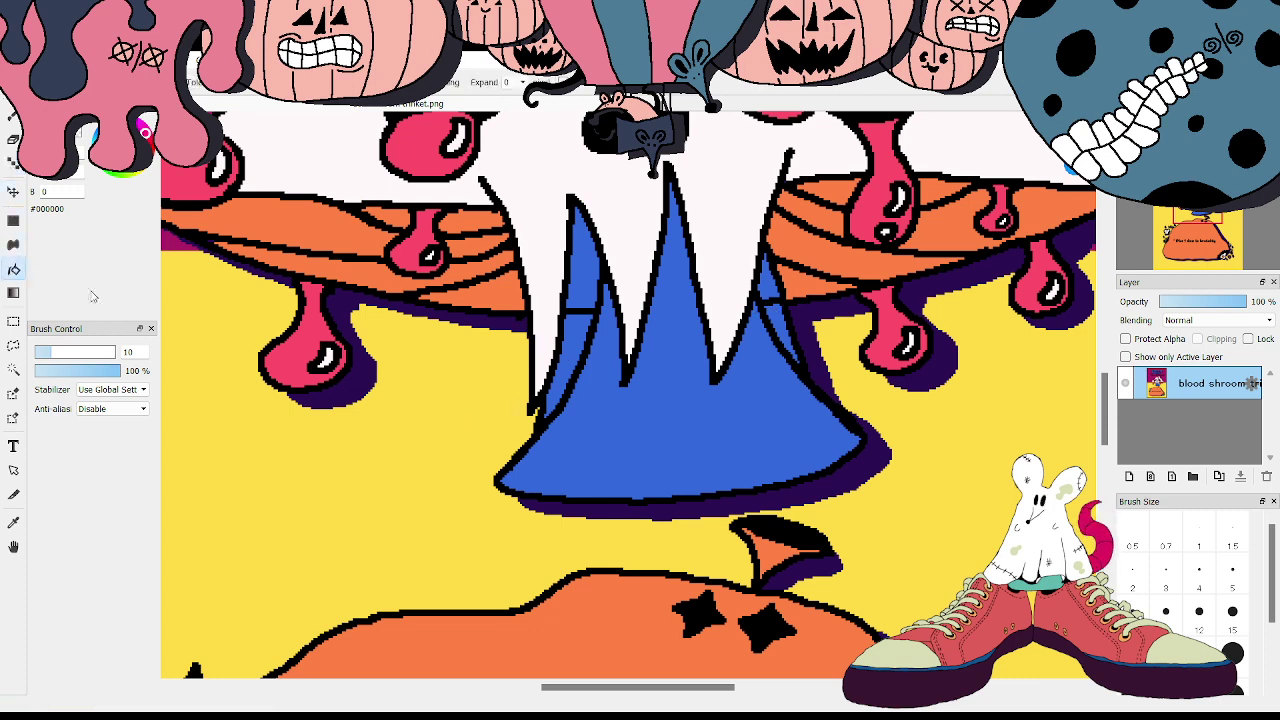
alt+click(410, 464)
click(576, 338)
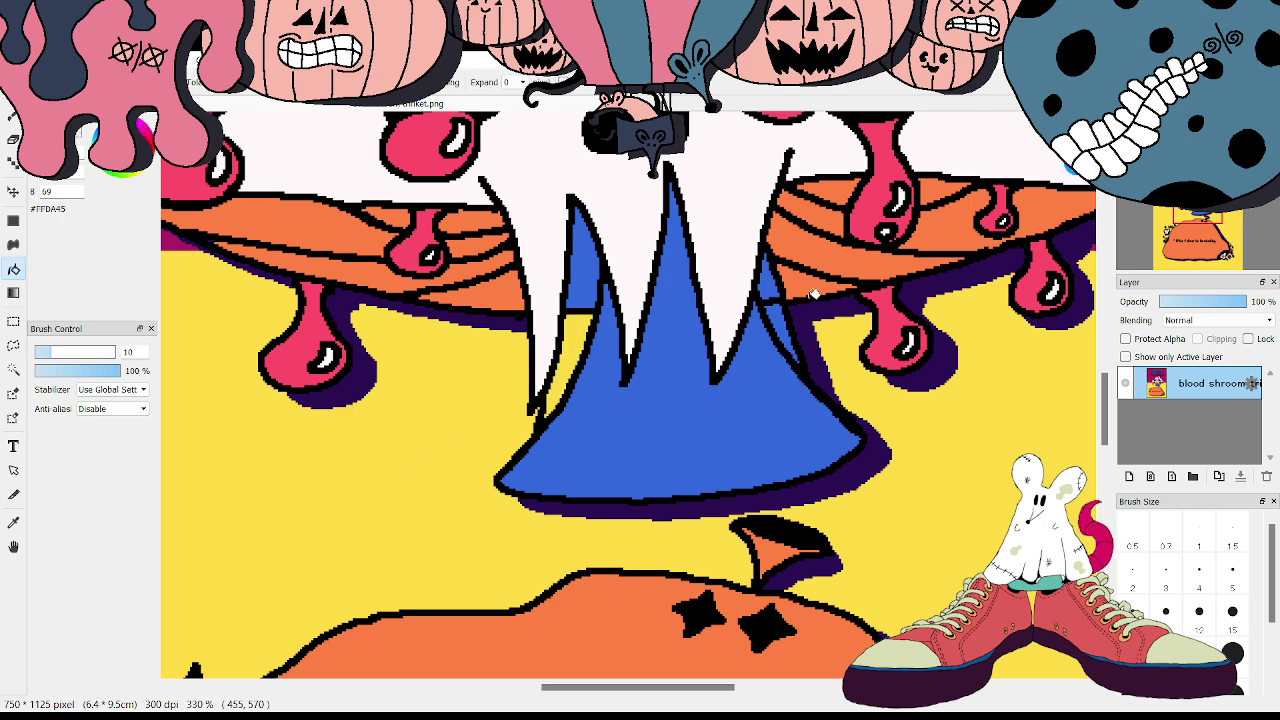
click(785, 313)
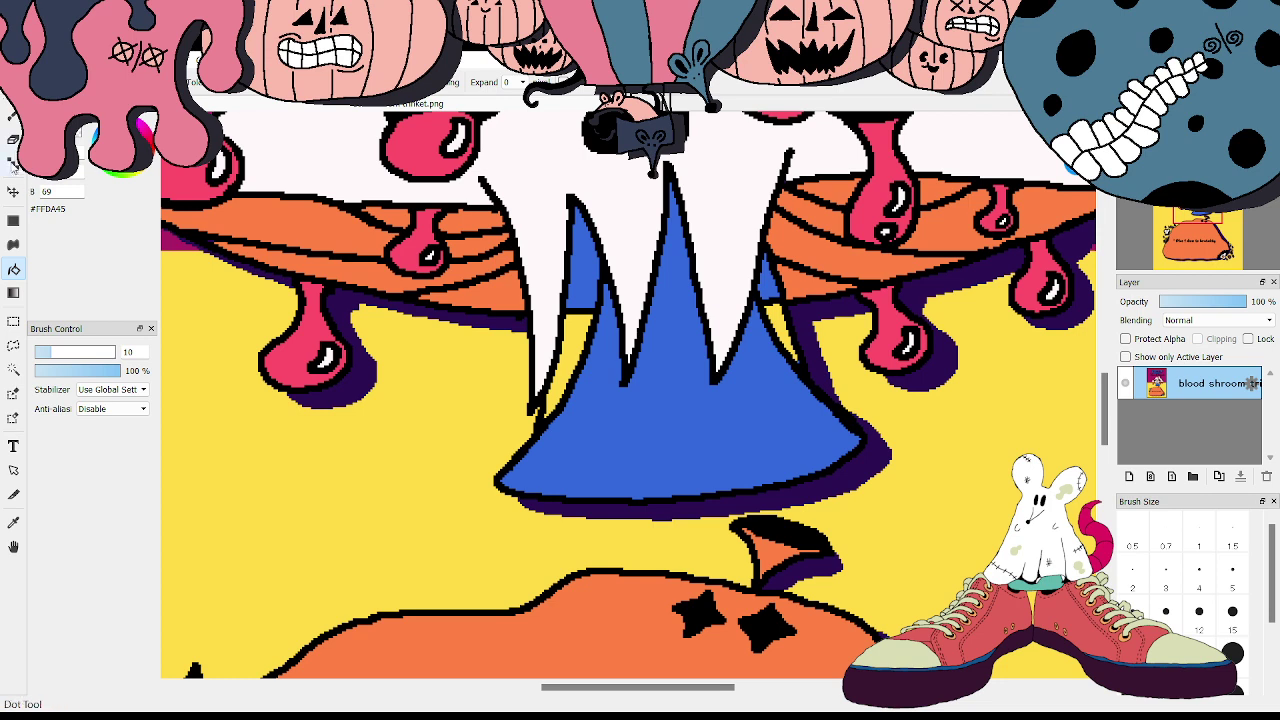
alt+click(340, 240)
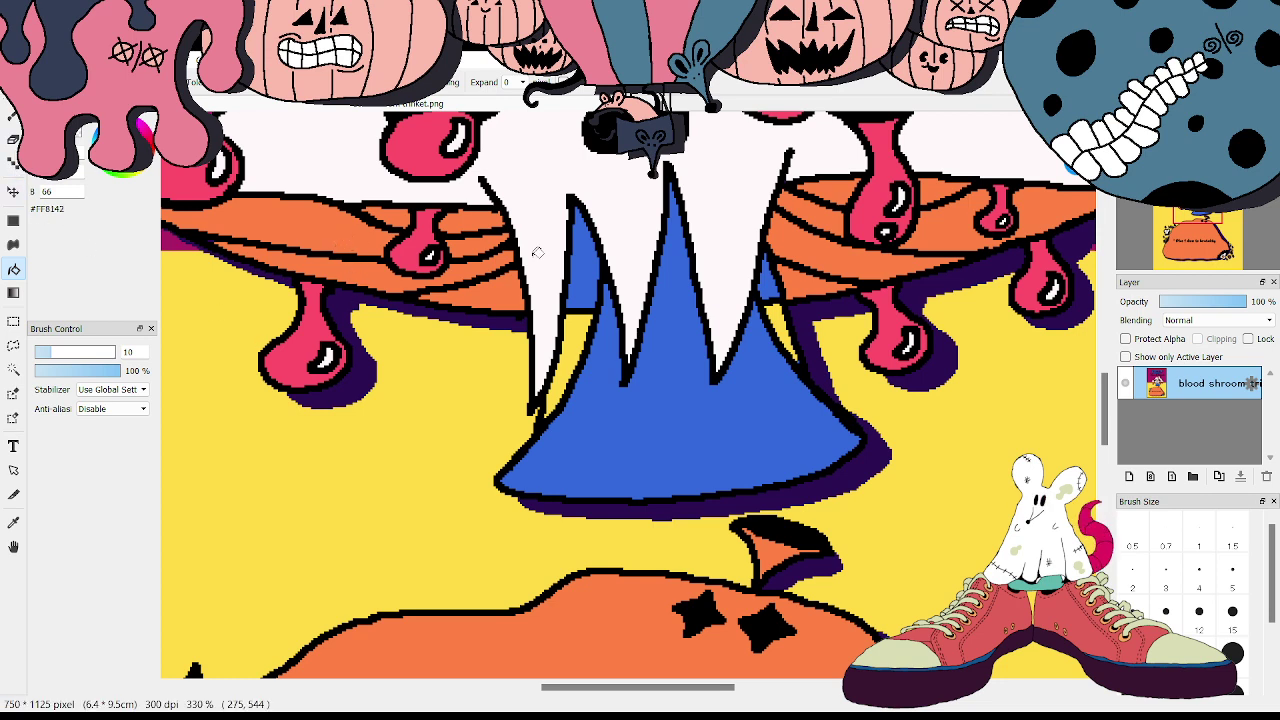
click(586, 257)
click(765, 270)
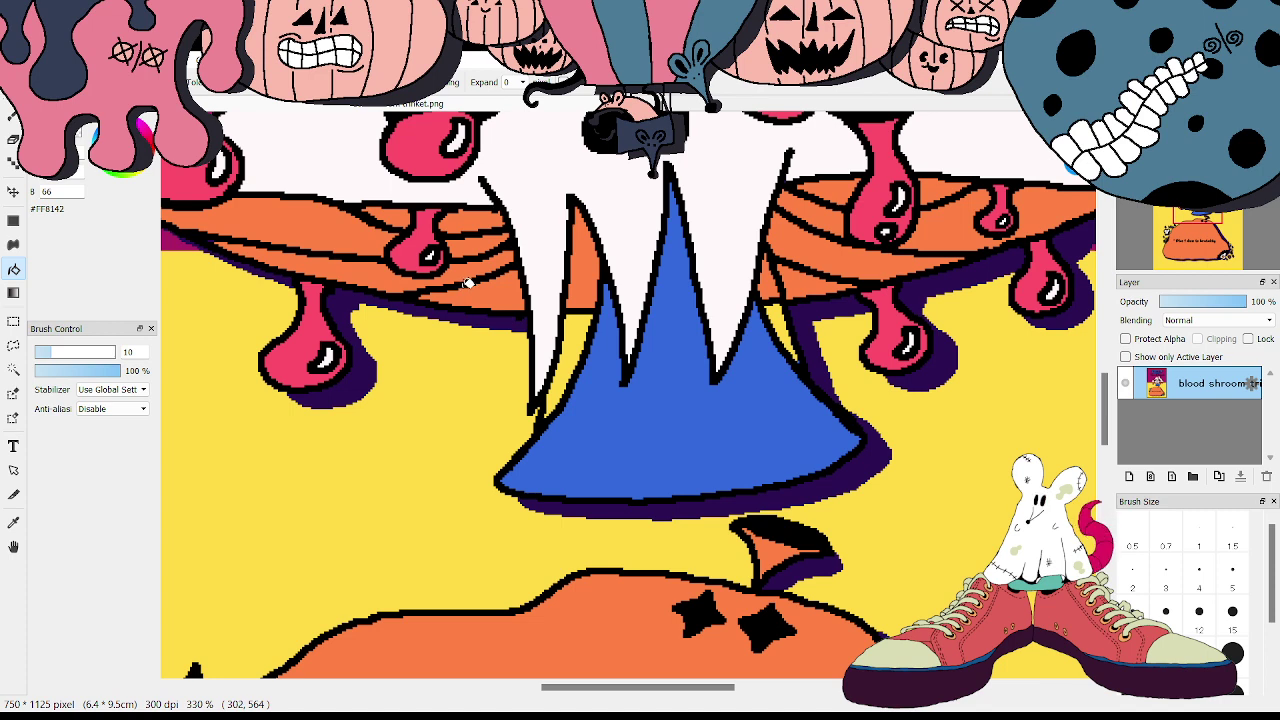
- Sample yellow #FFDA45 and paint over the leftover old stem outlines on both sides with the Dot Tool
alt+click(474, 421)
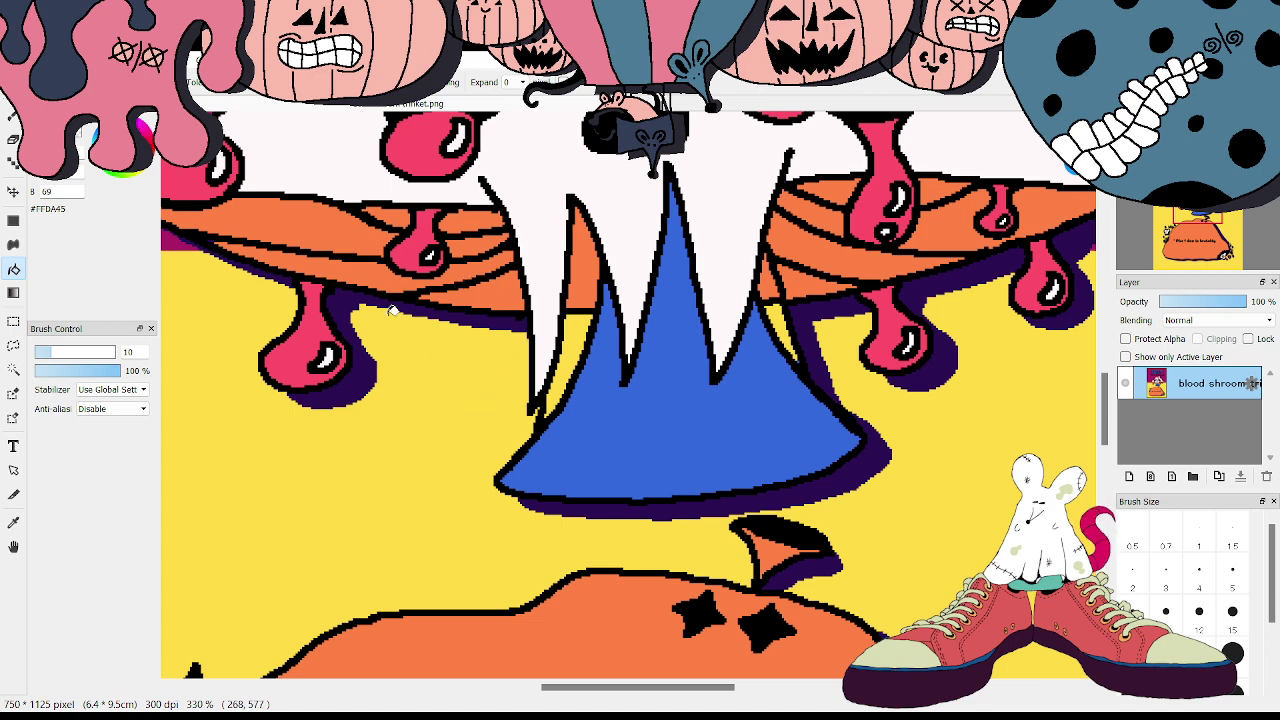
click(14, 163)
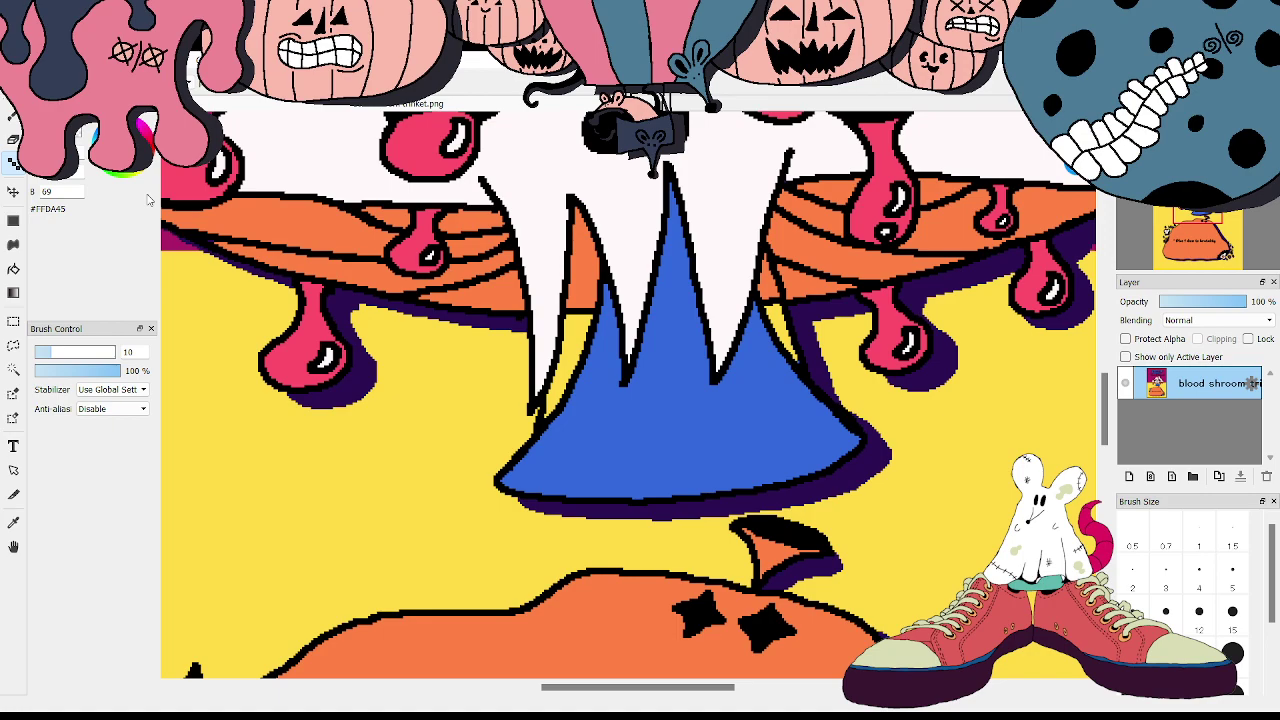
scroll(628, 395, up, 2)
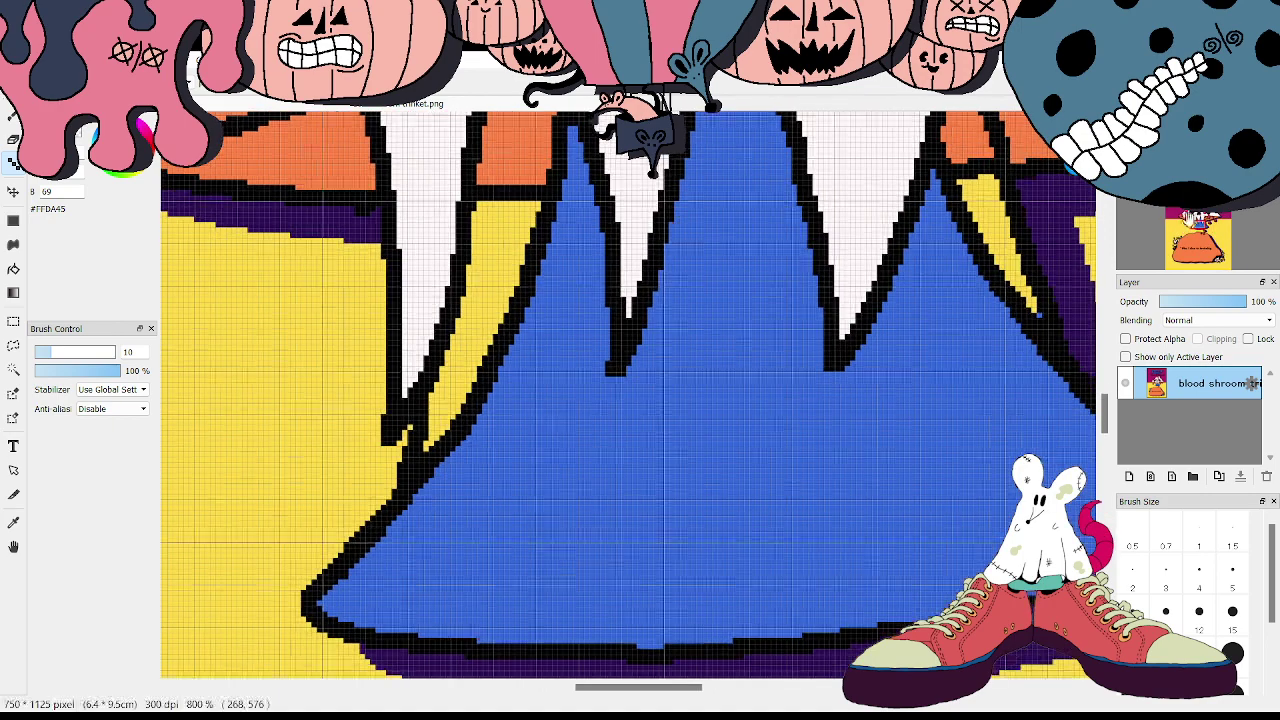
scroll(400, 400, up, 2)
scroll(458, 526, down, 3)
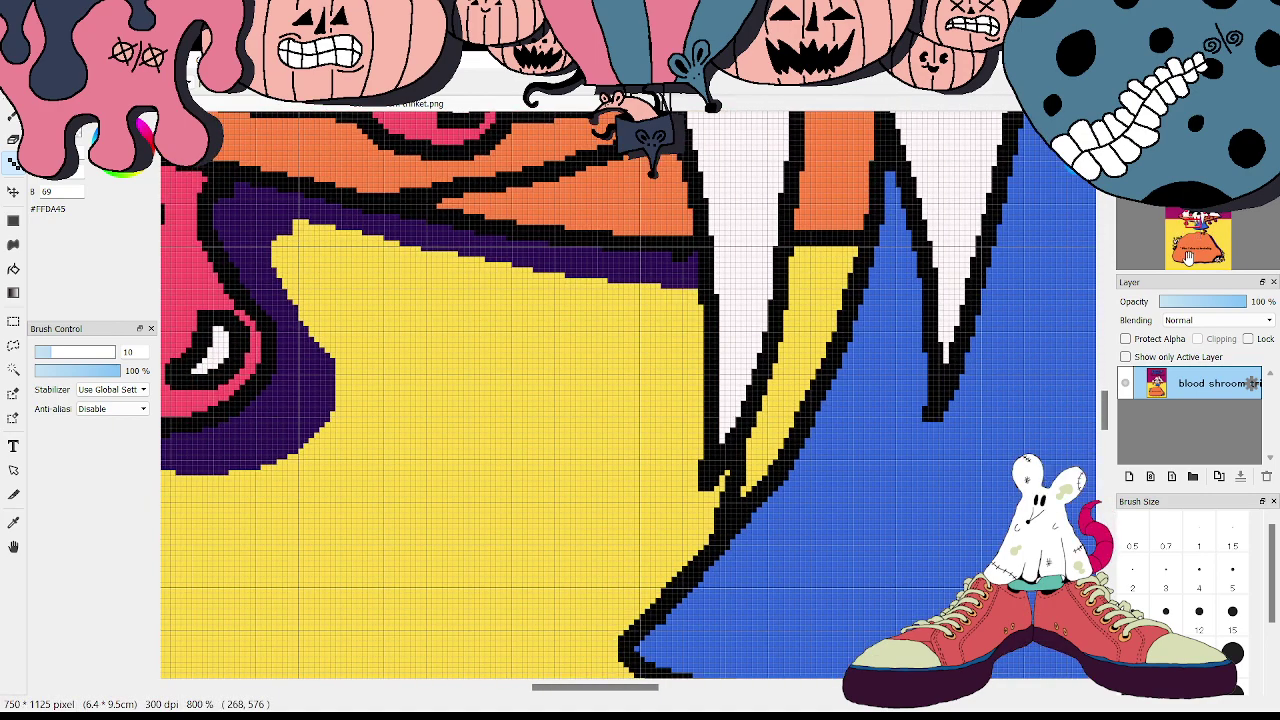
mouse_move(714, 508)
mouse_down()
mouse_move(800, 414)
mouse_move(751, 453)
mouse_move(735, 493)
mouse_up()
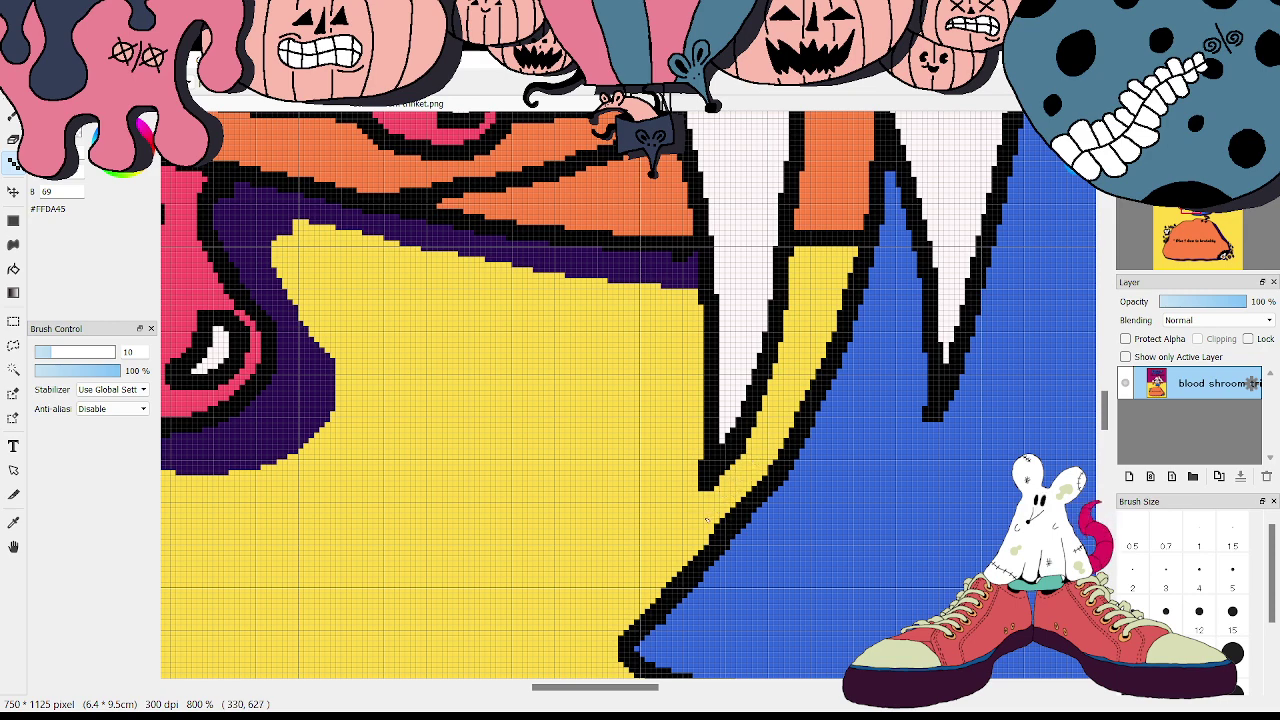
drag(617, 692, 716, 697)
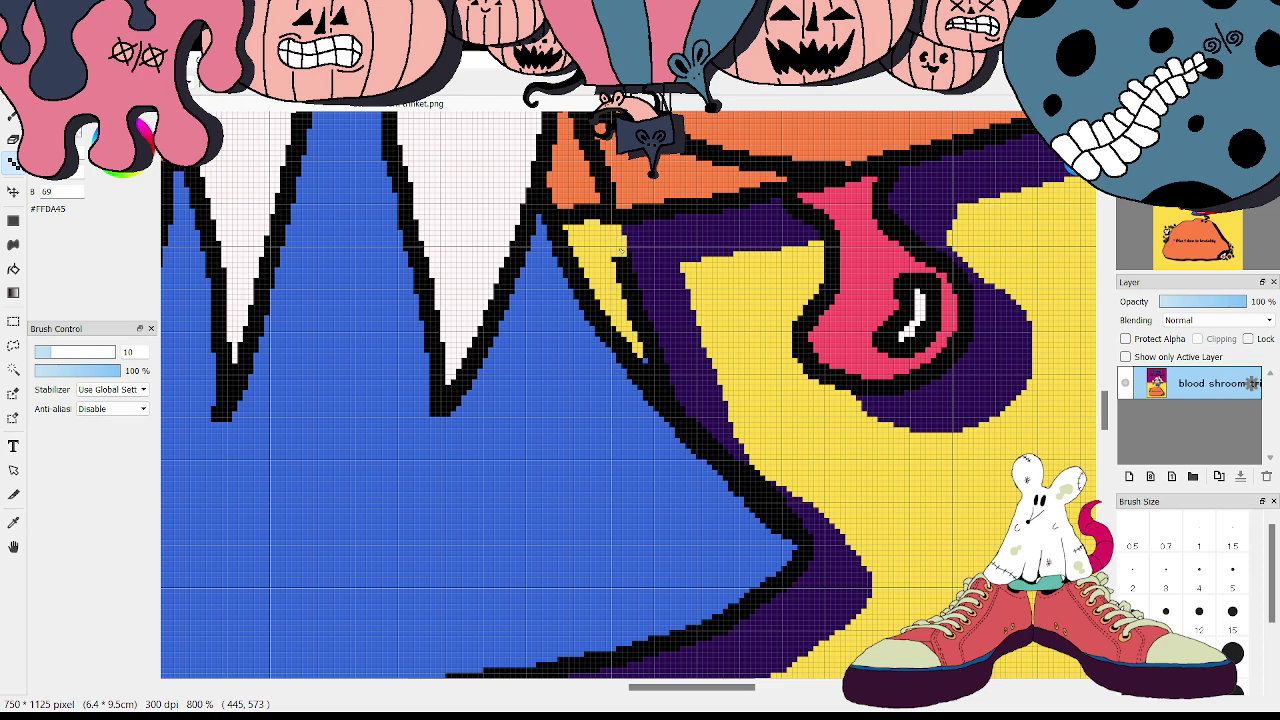
mouse_move(626, 291)
mouse_down()
mouse_move(650, 328)
mouse_move(642, 284)
mouse_move(676, 302)
mouse_move(661, 274)
mouse_move(648, 276)
mouse_move(684, 305)
mouse_move(692, 358)
mouse_move(655, 348)
mouse_move(666, 368)
mouse_move(648, 362)
mouse_up()
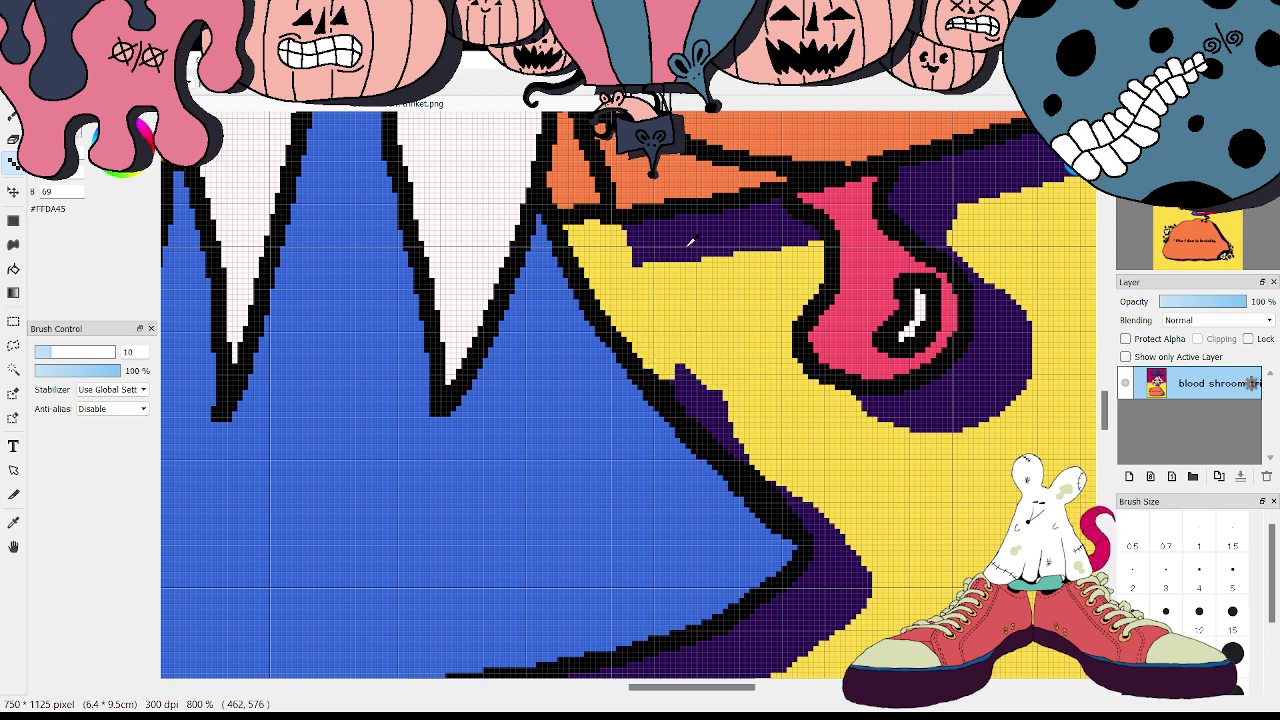
- Sample dark purple #280F54, redraw the shadow edge along the stem's right side, and fill the enclosed gap with it
alt+click(705, 366)
mouse_move(727, 418)
mouse_down()
mouse_move(667, 342)
mouse_move(634, 262)
mouse_move(711, 392)
mouse_move(645, 262)
mouse_up()
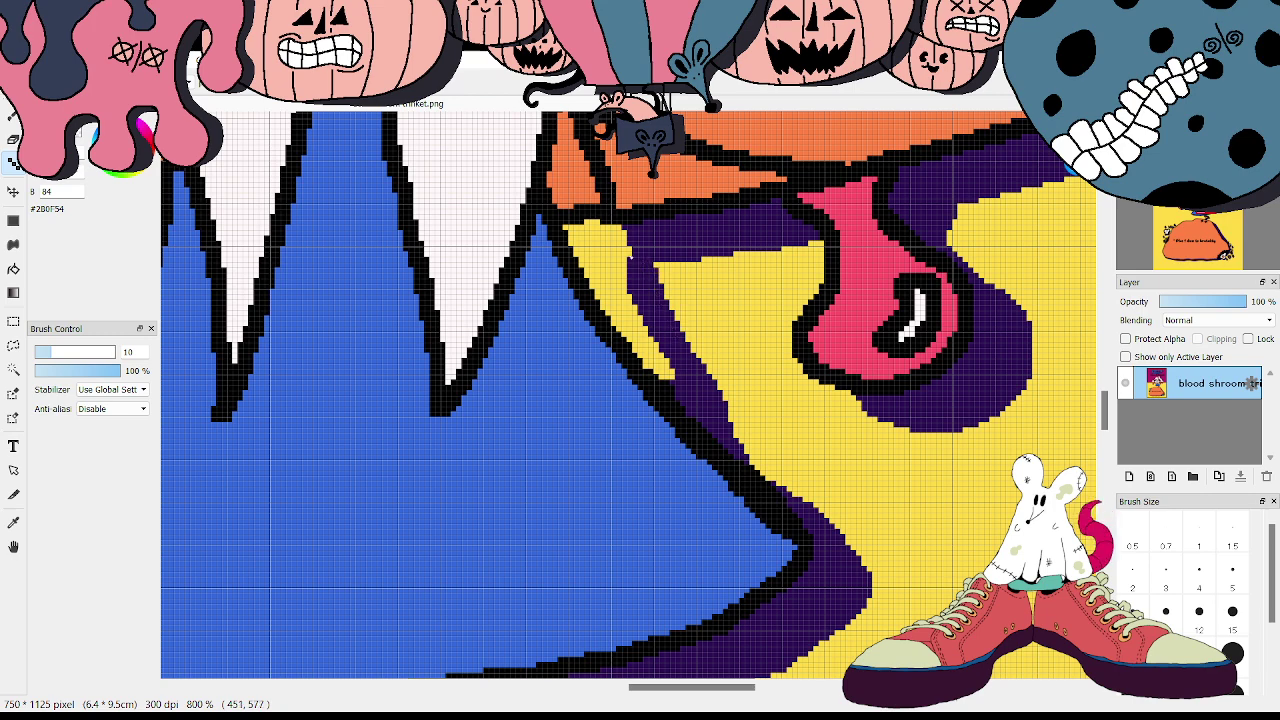
key(g)
click(603, 256)
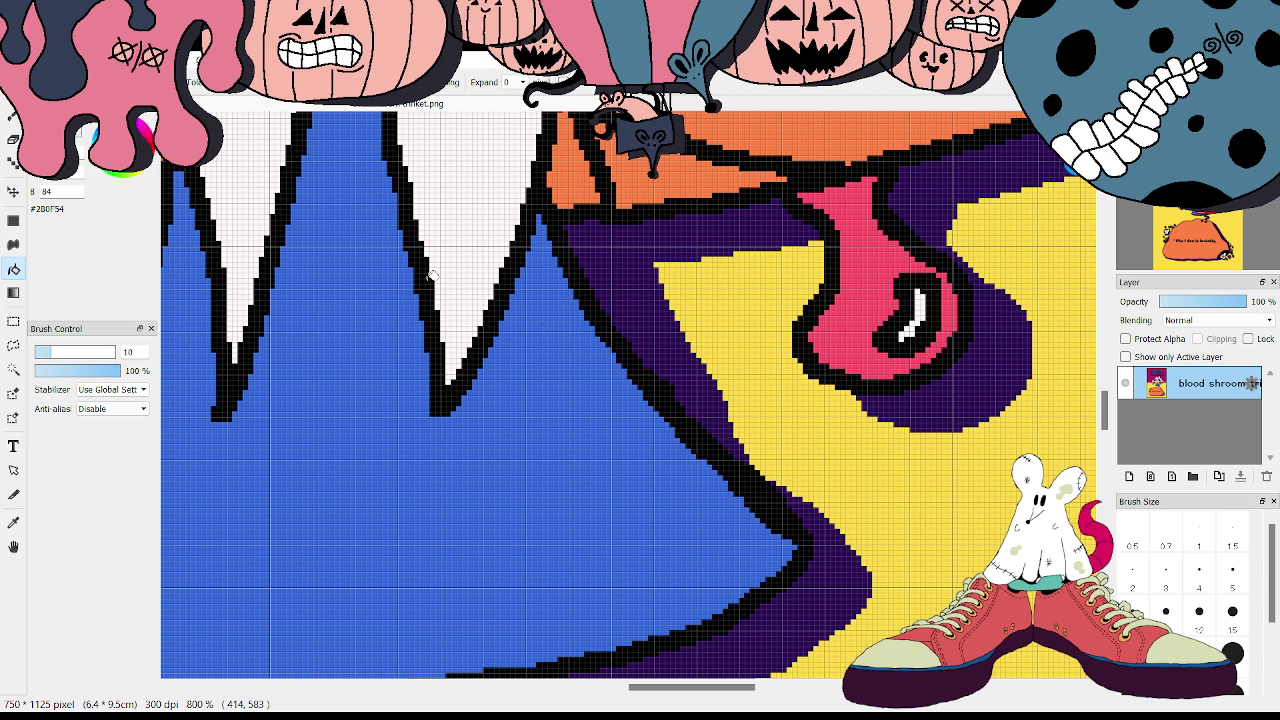
- Sample orange #FF8142 and paint over the stray black pixels in the gills just right of the rightmost fang with the Dot Tool
drag(714, 690, 662, 695)
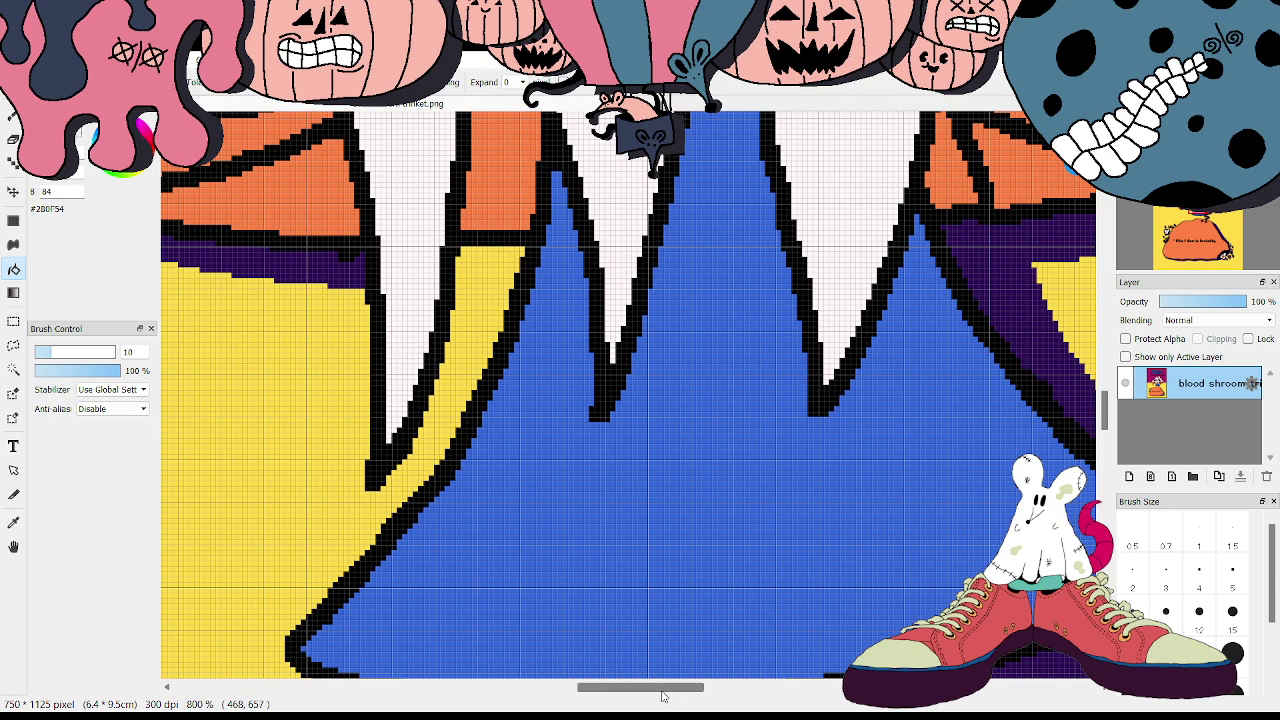
scroll(640, 400, down, 4)
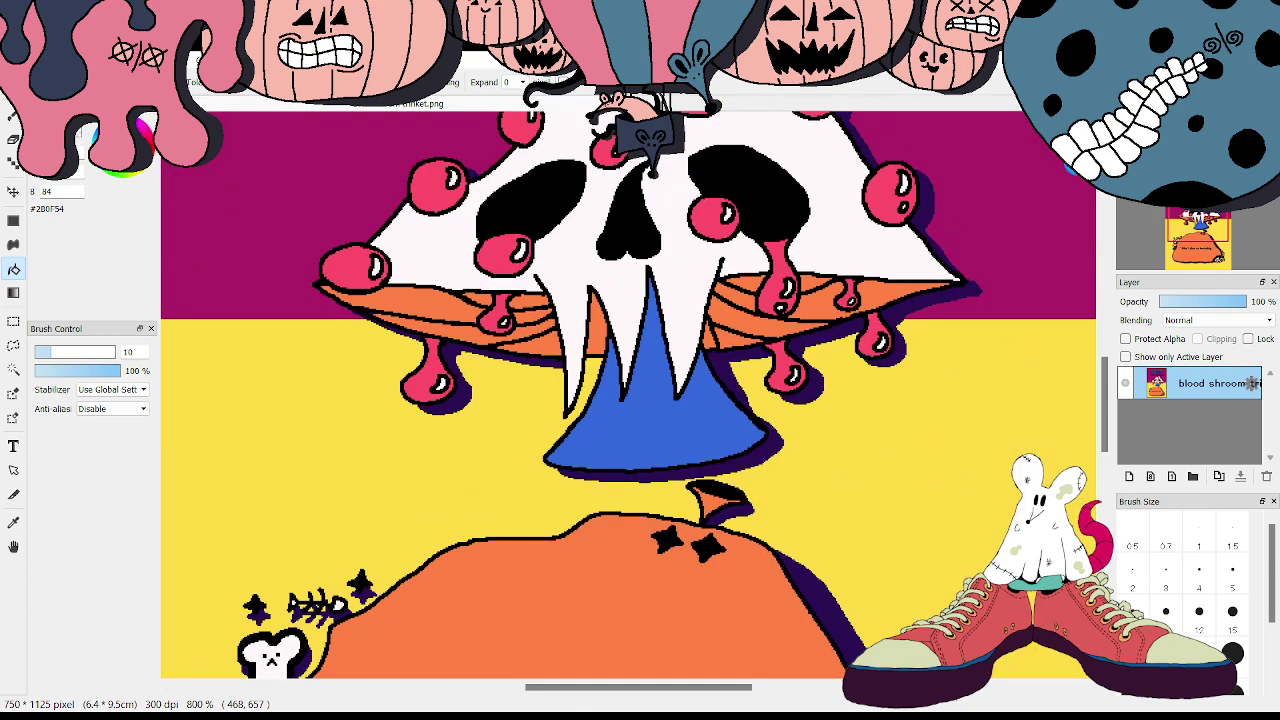
scroll(628, 390, down, 1)
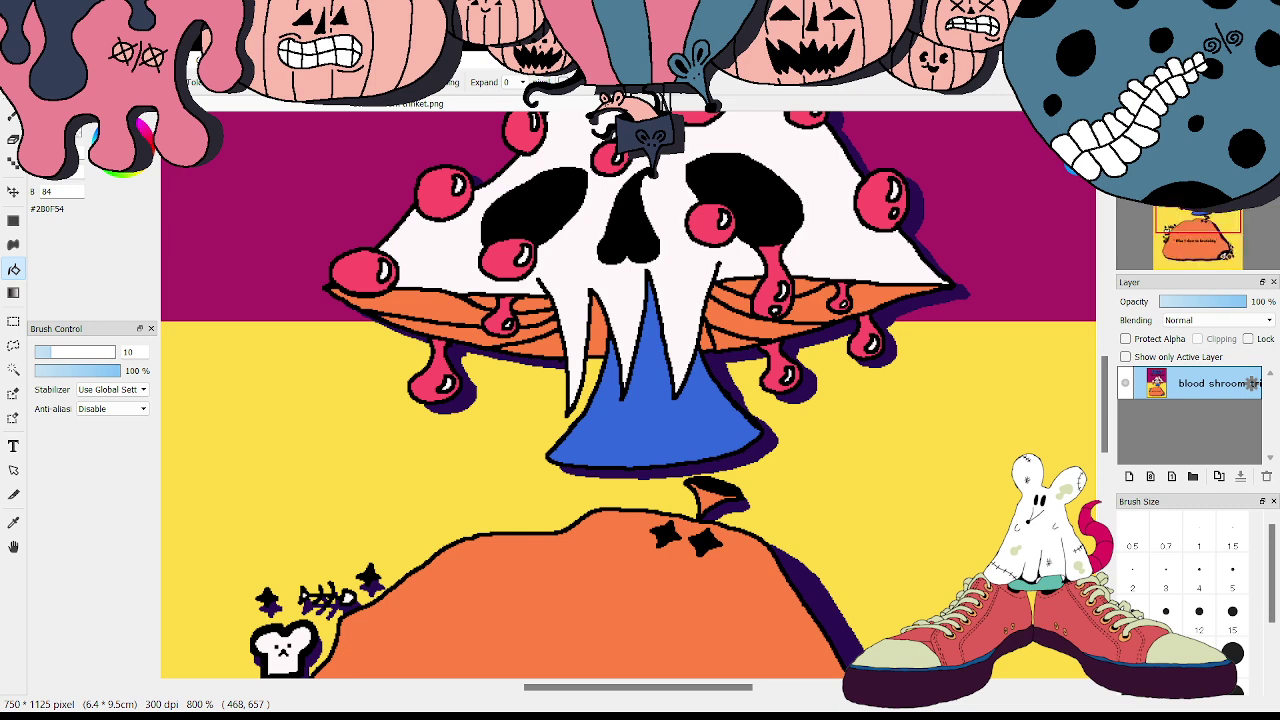
click(13, 163)
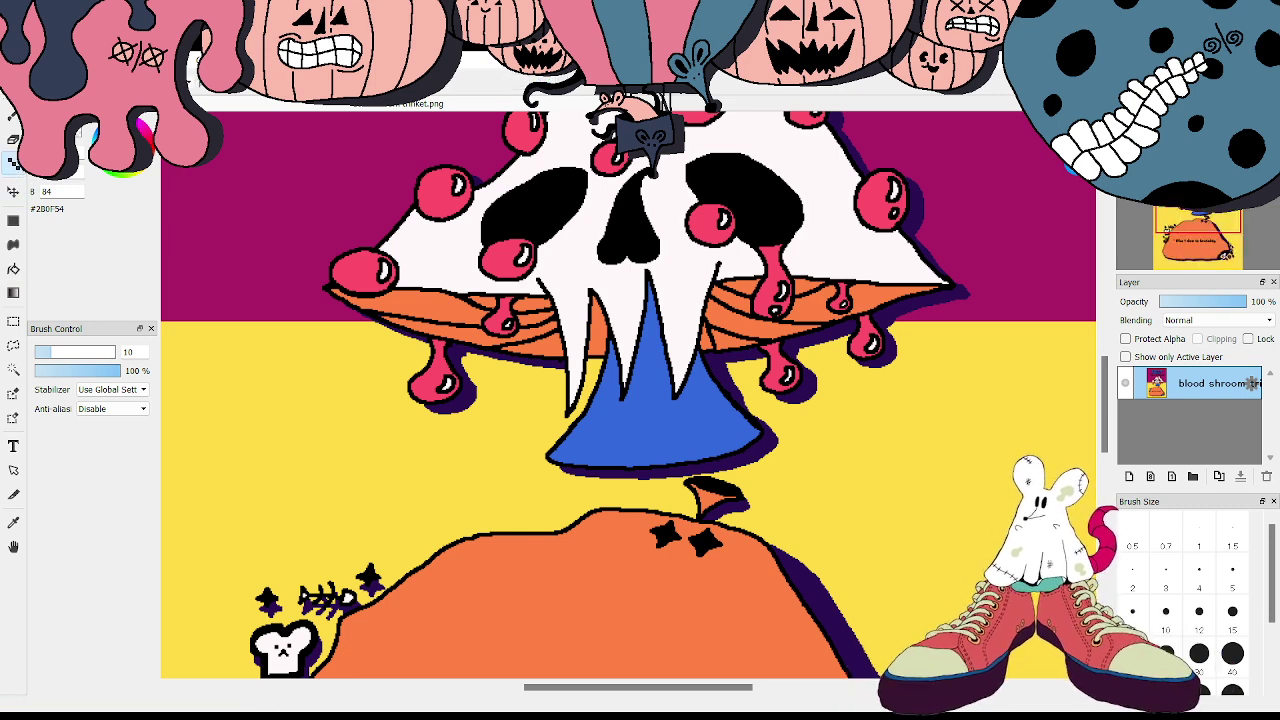
alt+click(700, 600)
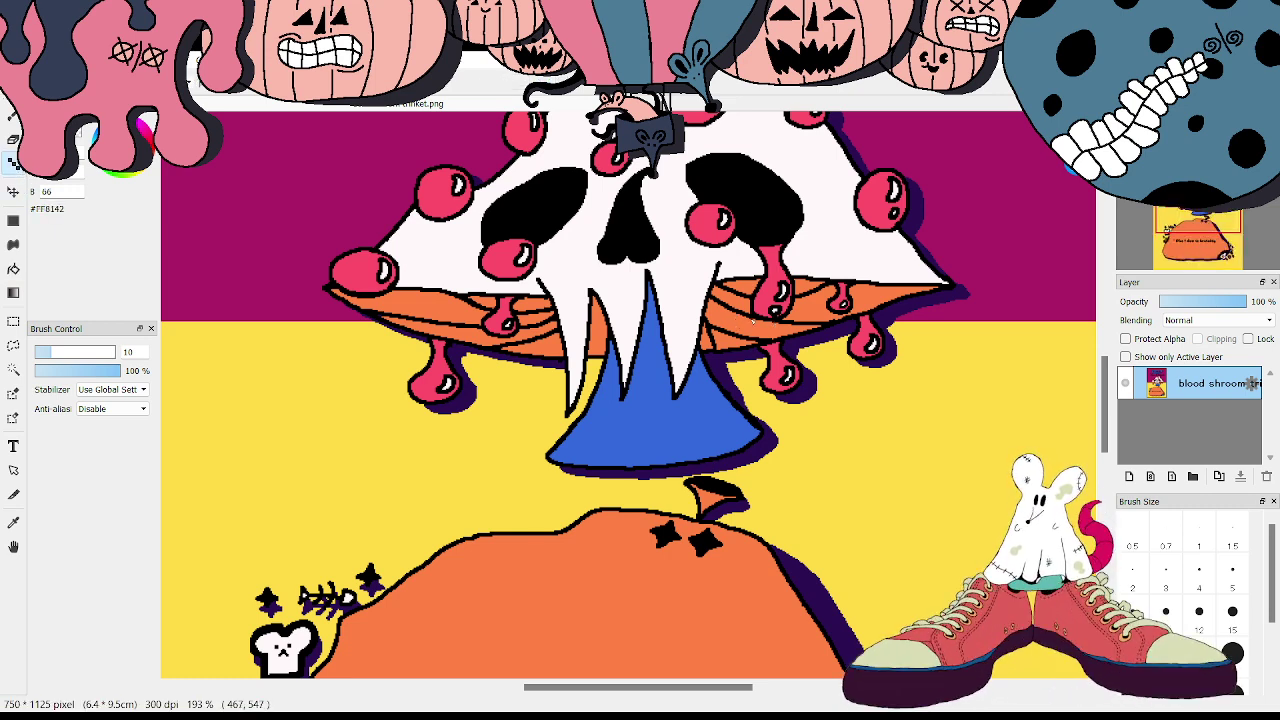
scroll(677, 300, up, 5)
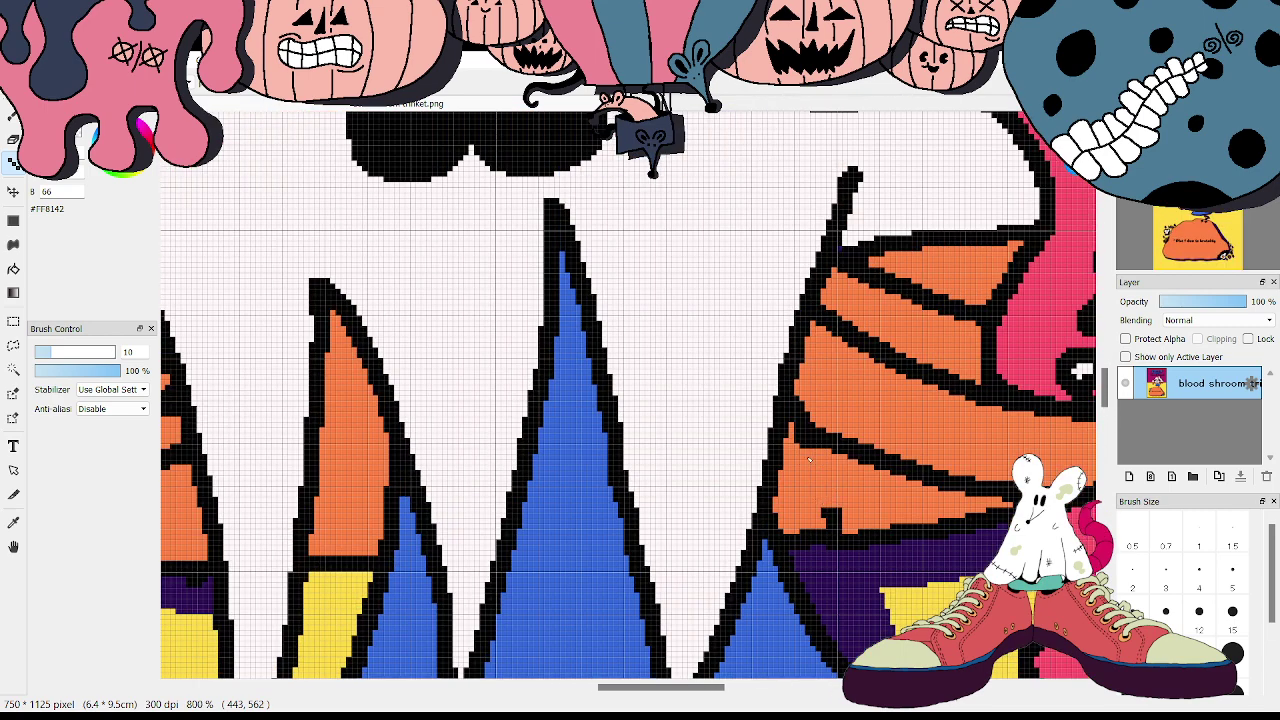
drag(823, 508, 839, 516)
- Sample black #000000 and draw three slanted gill lines across the orange area between the two left fangs
alt+click(320, 370)
drag(323, 425, 378, 403)
drag(323, 366, 357, 357)
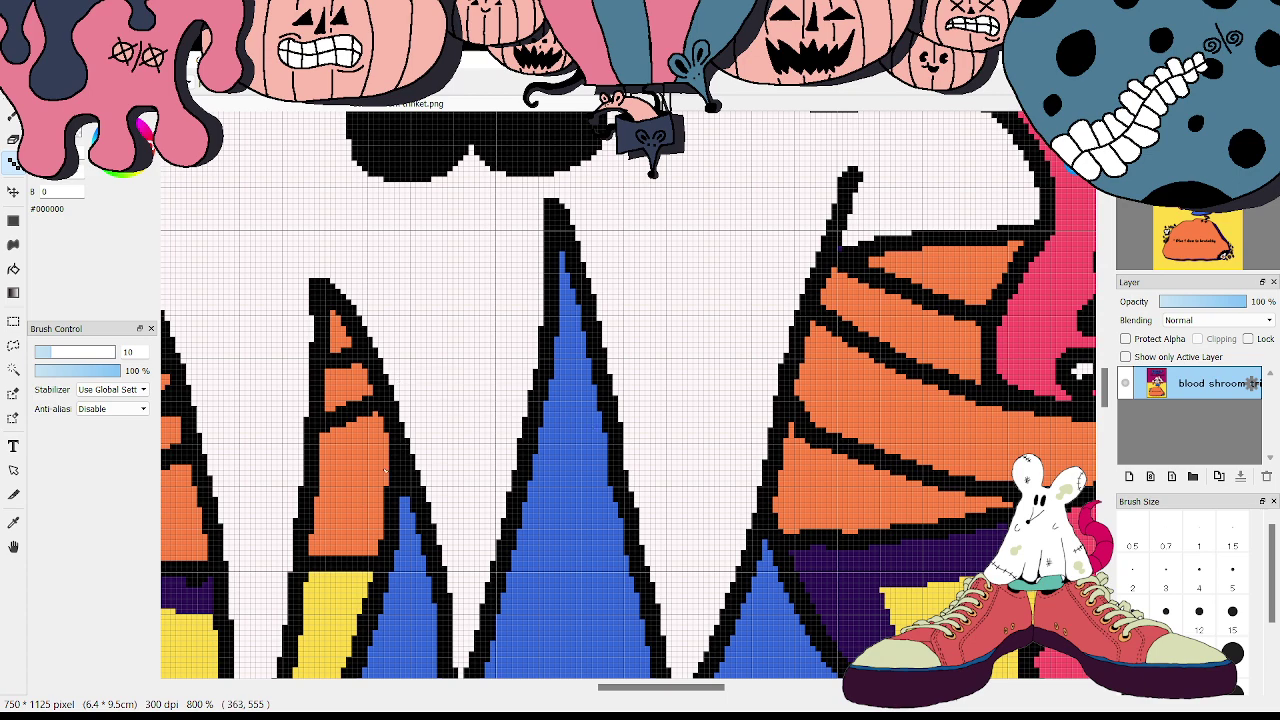
drag(585, 695, 578, 697)
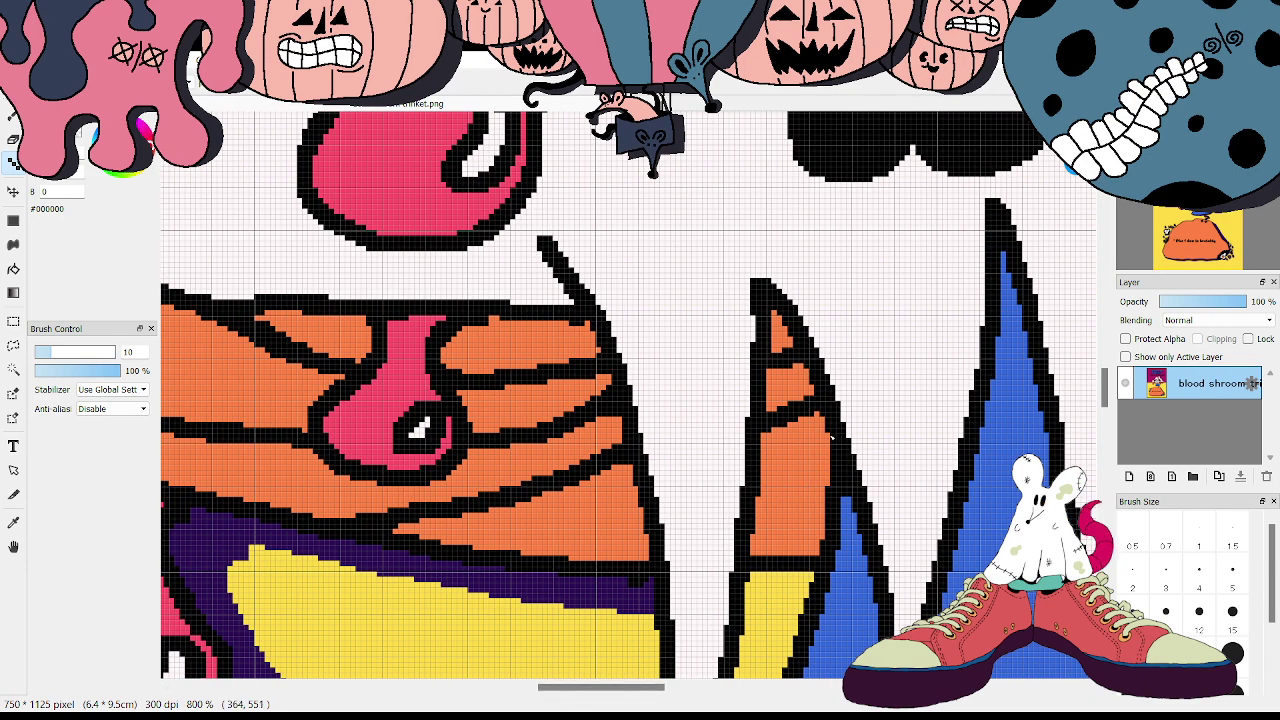
mouse_move(825, 438)
mouse_down()
mouse_move(766, 534)
mouse_move(772, 550)
mouse_up()
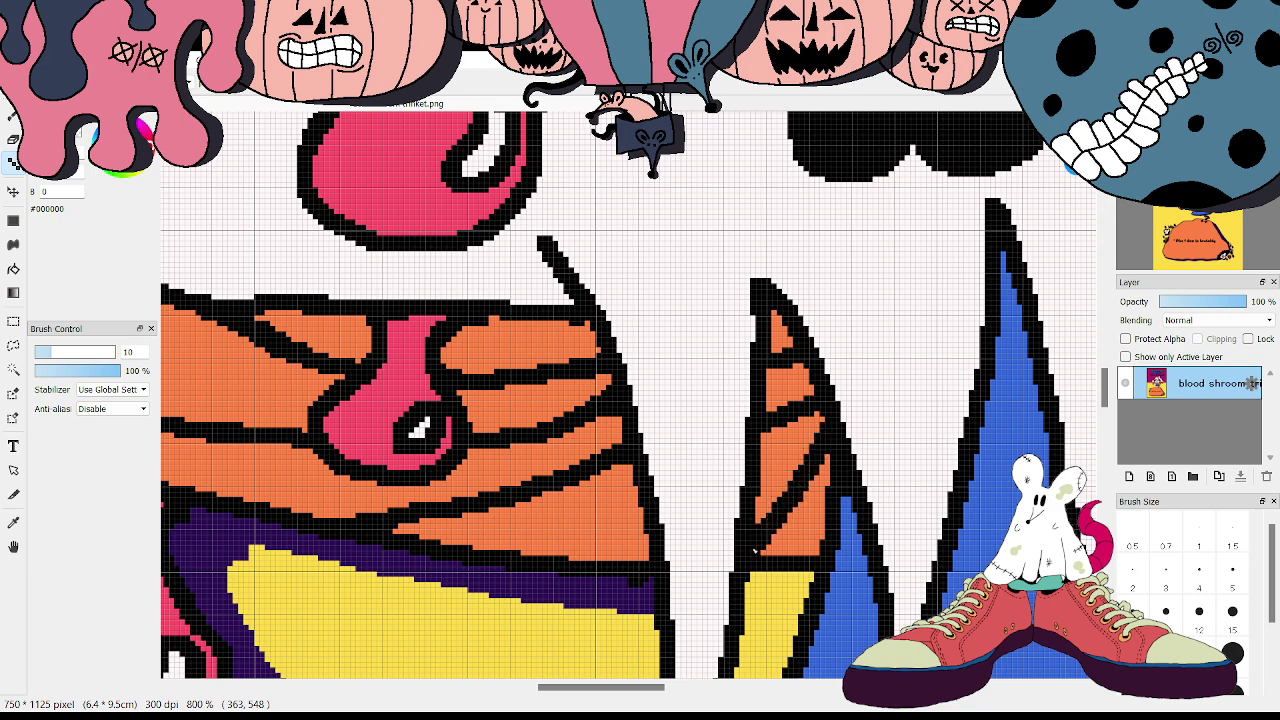
drag(589, 694, 679, 695)
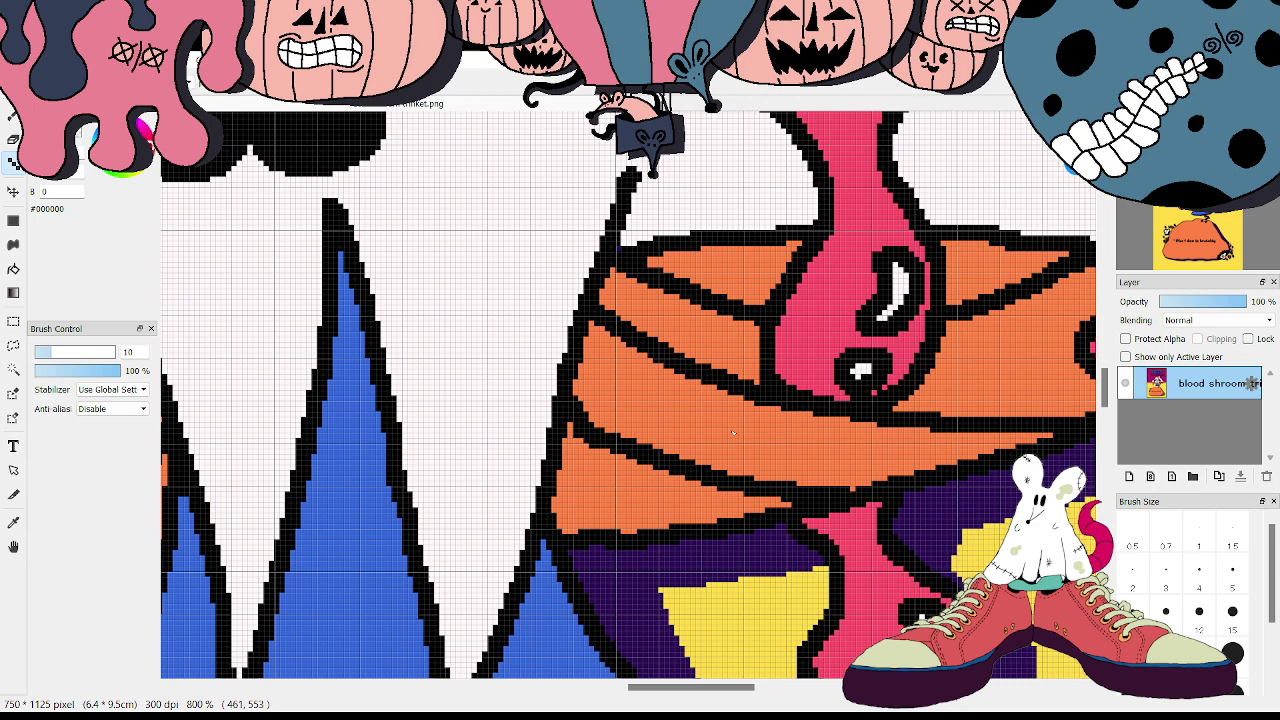
- Examine the Blood Shroom artwork up close and as a whole card, and switch to the blank Trinkets template
scroll(628, 395, down, 6)
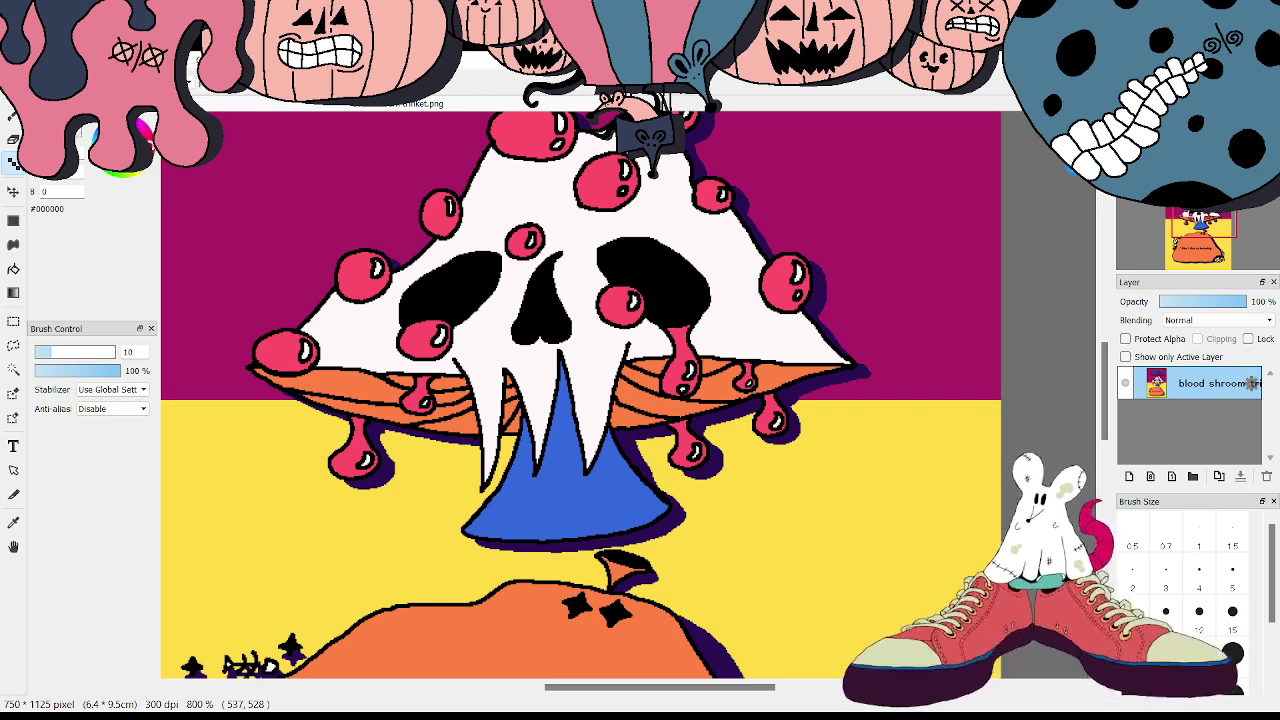
scroll(580, 395, up, 2)
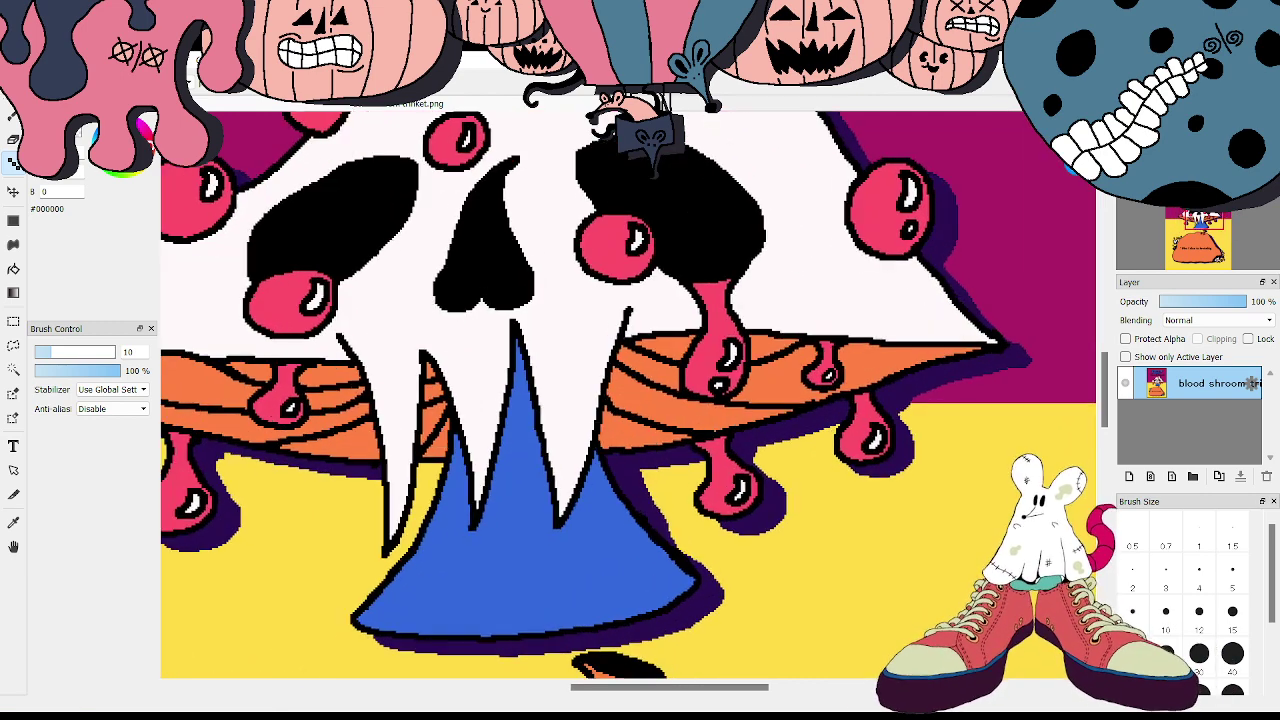
scroll(580, 395, down, 5)
scroll(631, 392, up, 1)
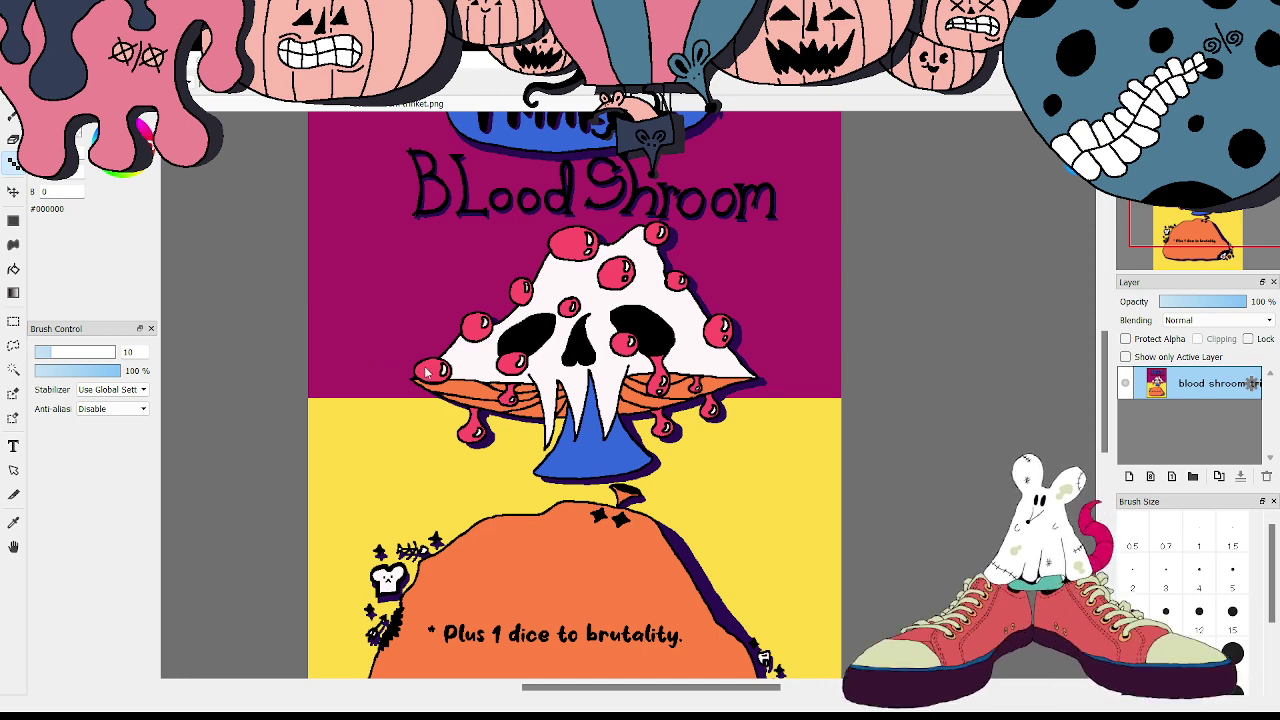
key(ctrl+Tab)
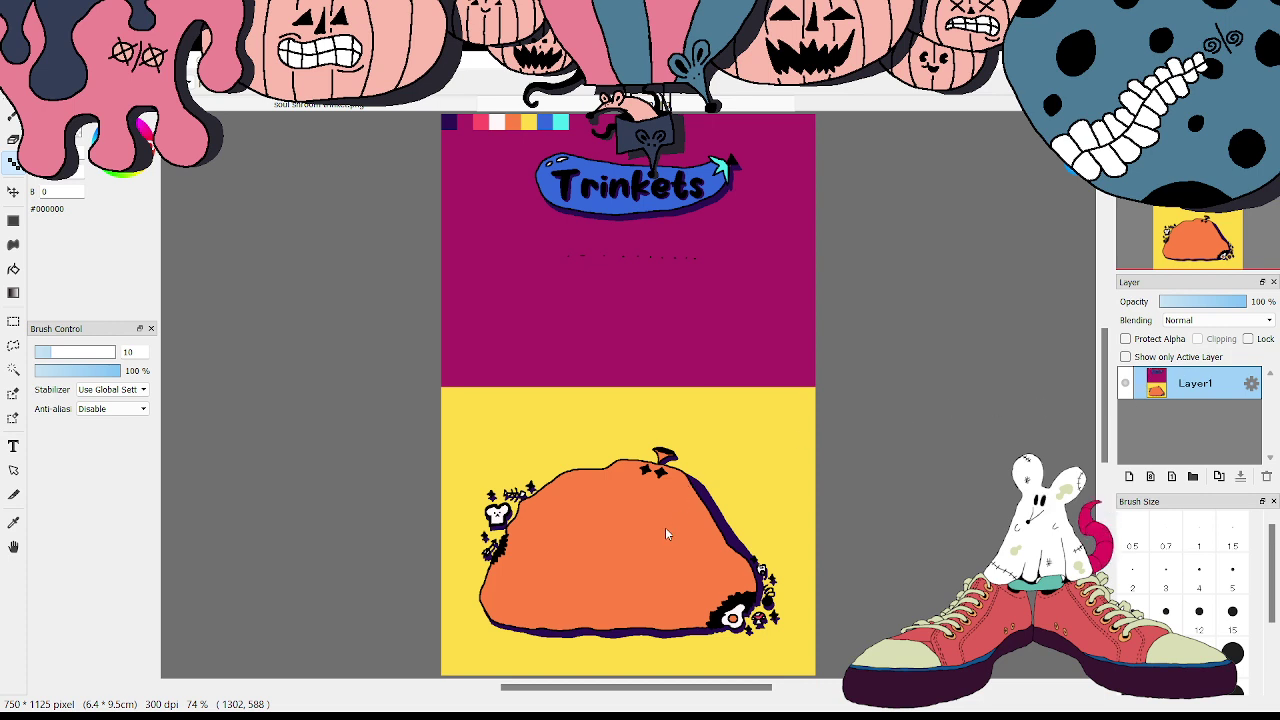
- Bring up the Gas Mask card and compare it with the open Blood Shroom and My Mixtape cards
key(Return)
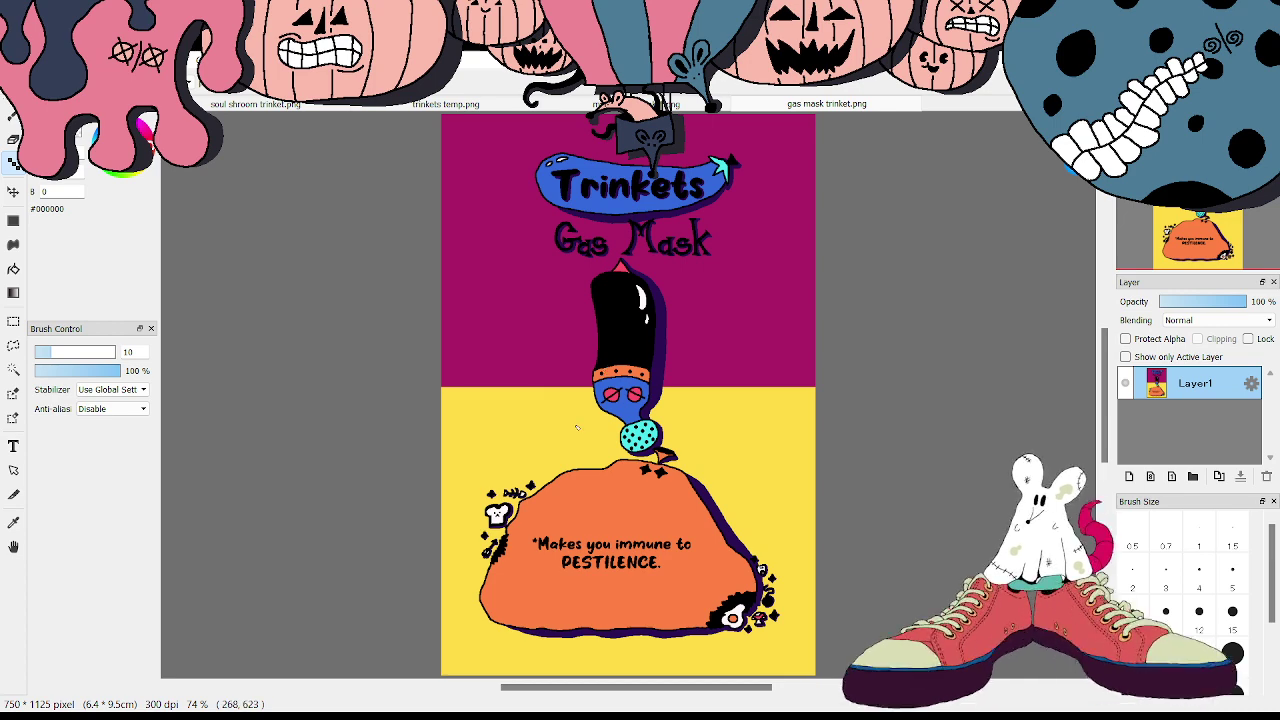
drag(640, 543, 641, 550)
click(264, 106)
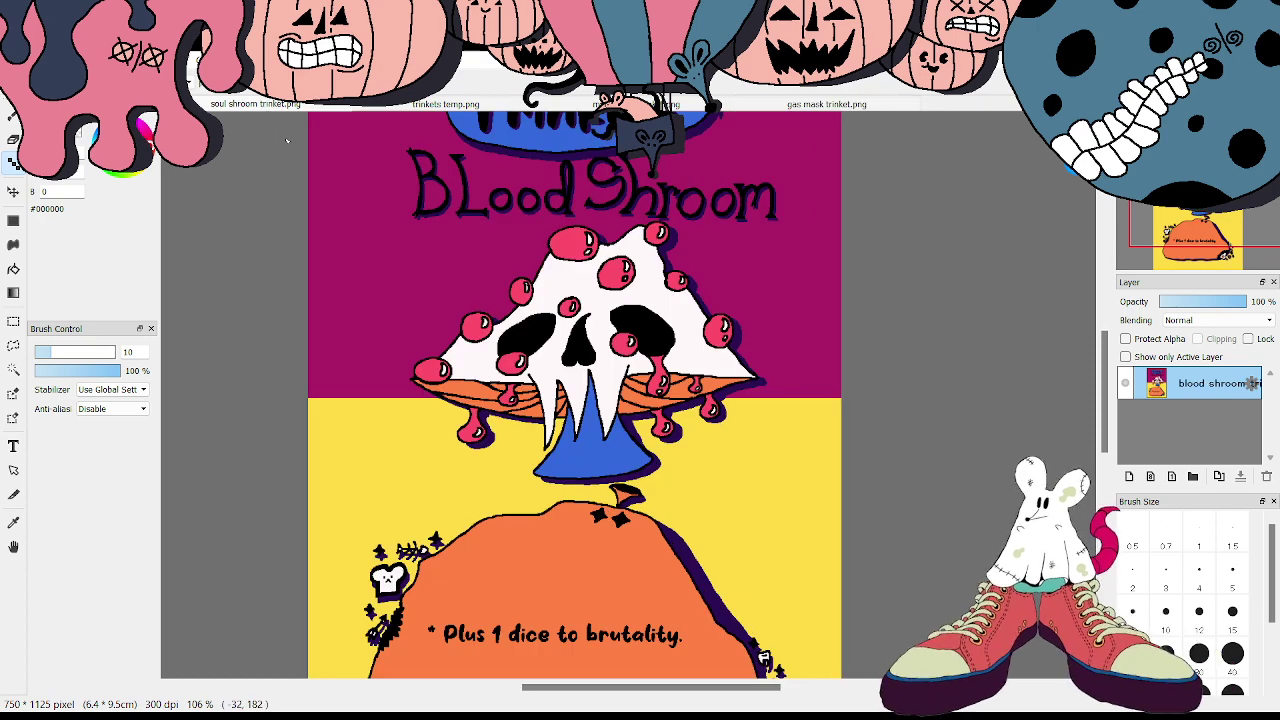
click(790, 104)
click(640, 104)
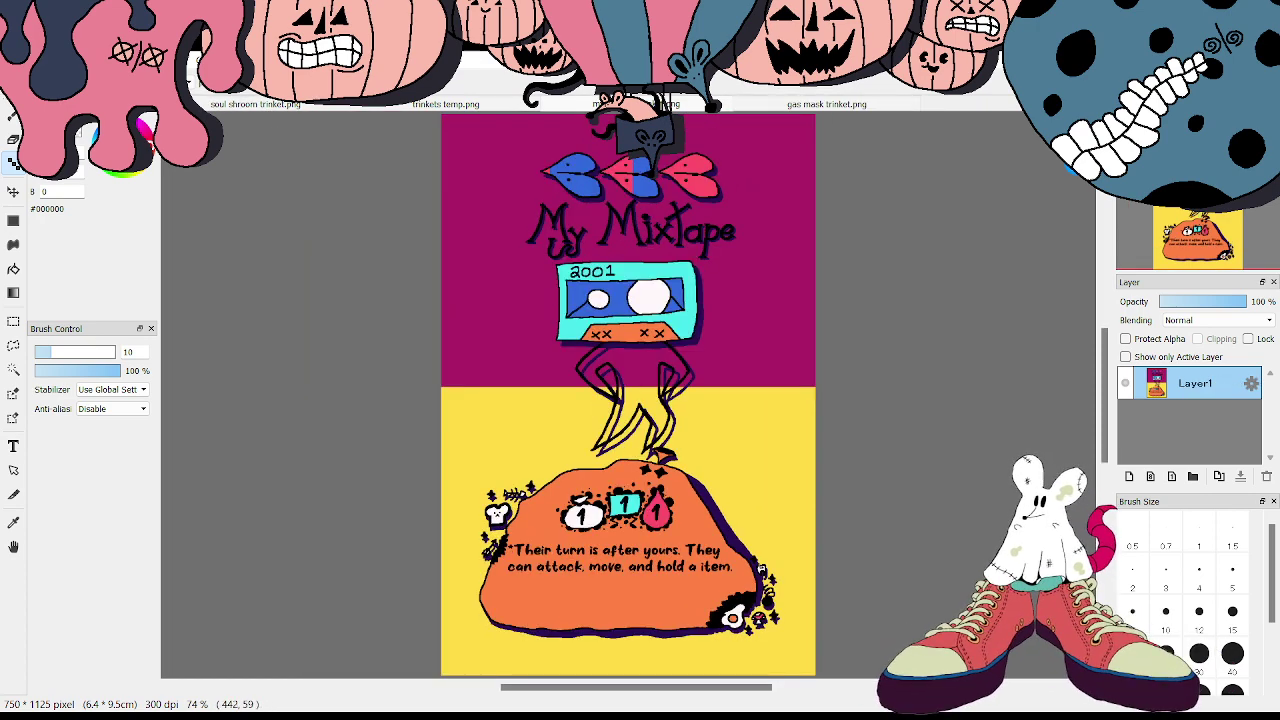